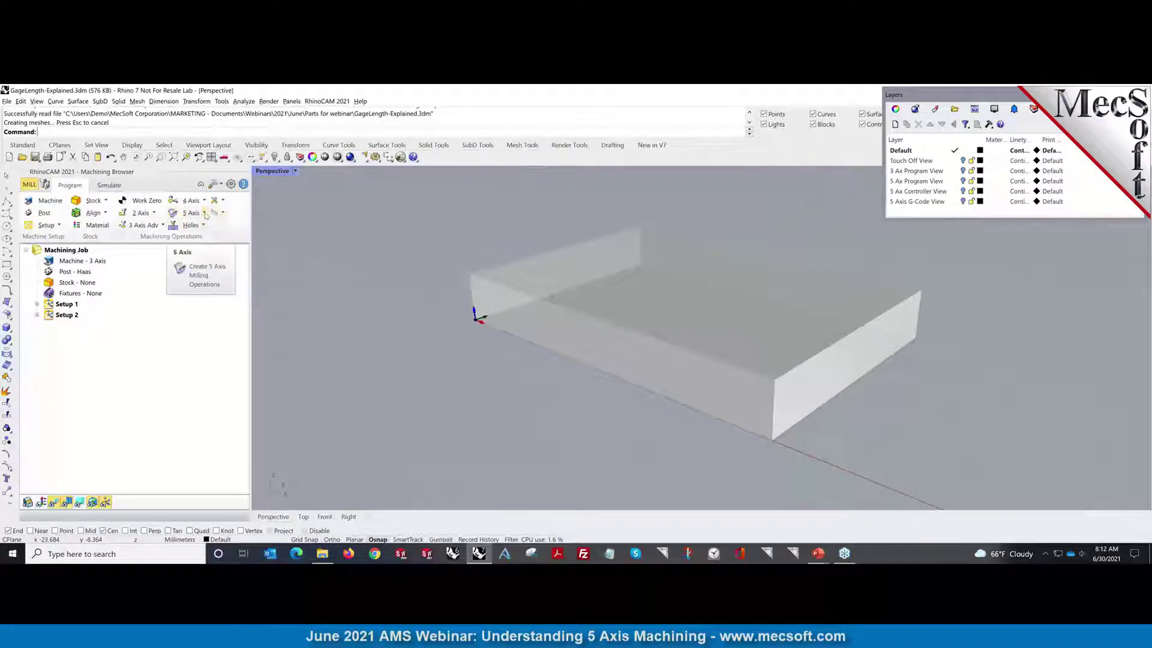
Review the list of available 5 Axis milling operations without creating one.
{"action": "left_click", "coordinate": [205, 214]}
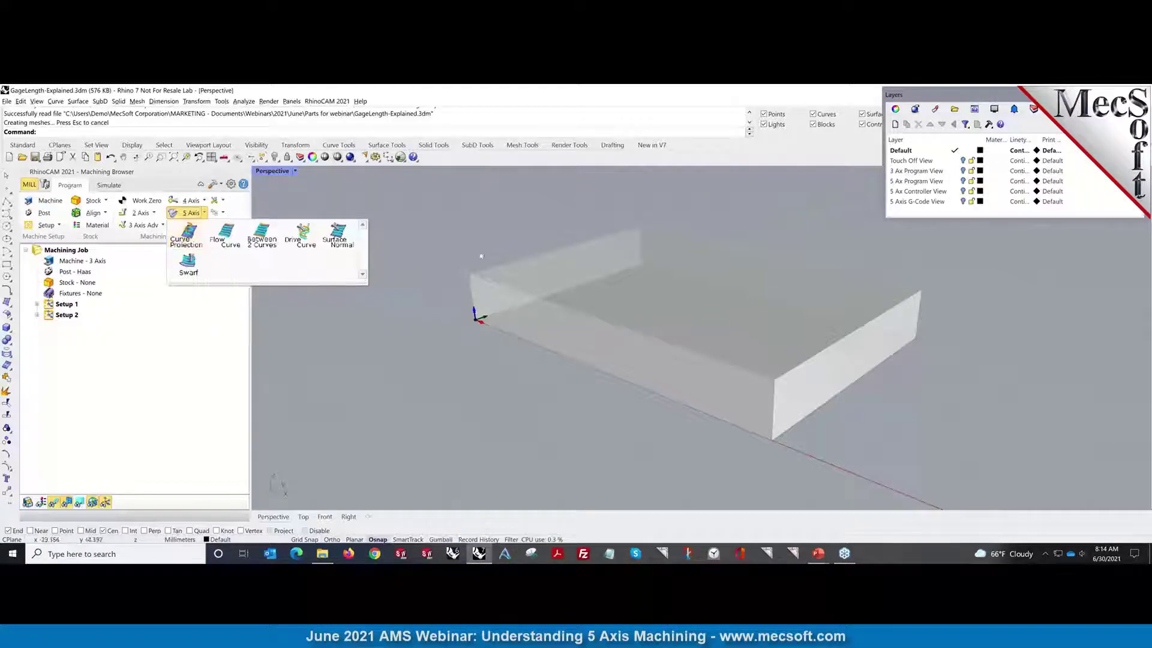
{"action": "left_click", "coordinate": [370, 408]}
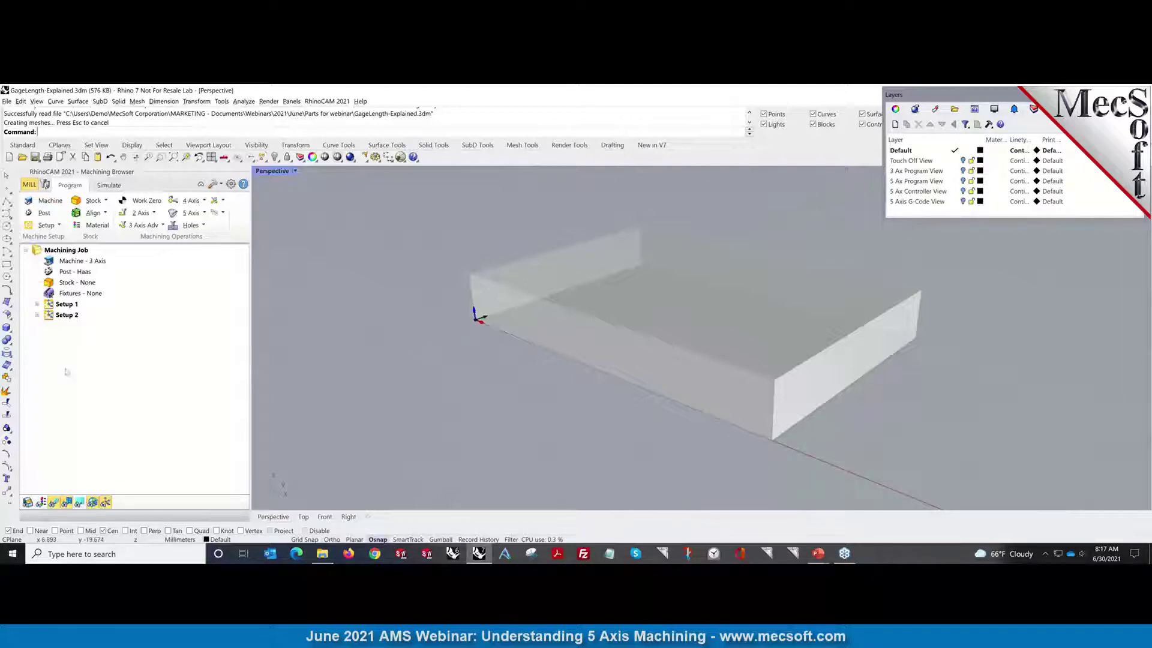
Expand Setup 1 in the machining job and select its Work Zero to locate its origin on the block.
{"action": "left_click", "coordinate": [64, 304]}
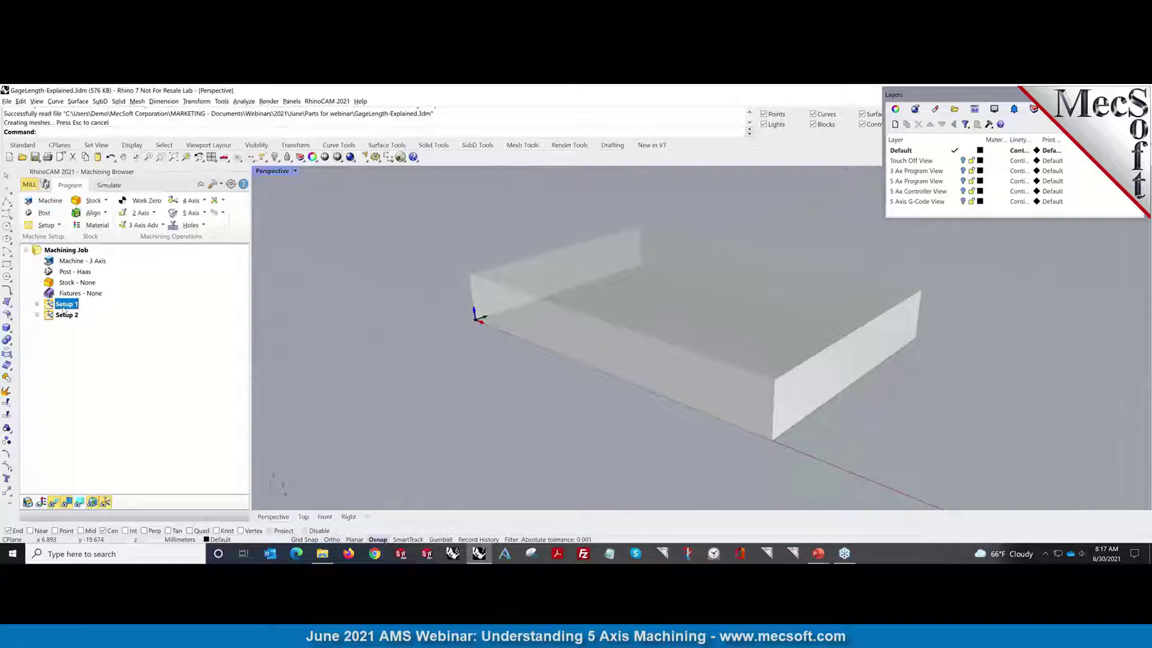
{"action": "left_click", "coordinate": [37, 304]}
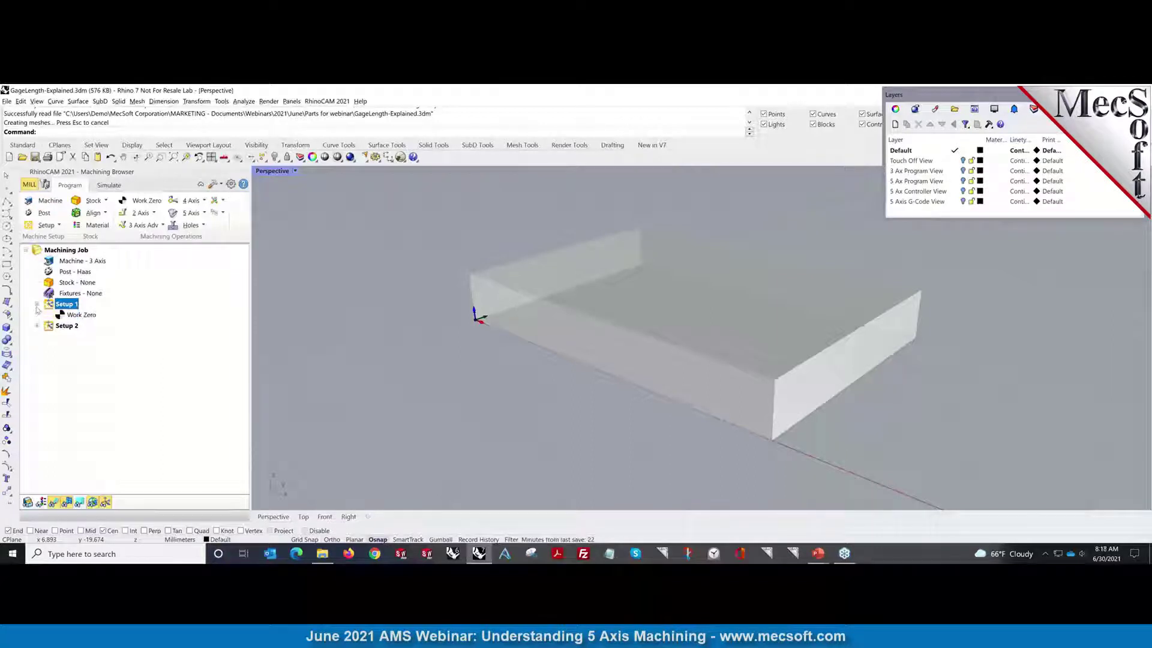
{"action": "left_click", "coordinate": [60, 306]}
{"action": "left_click", "coordinate": [52, 306]}
{"action": "left_click", "coordinate": [63, 316]}
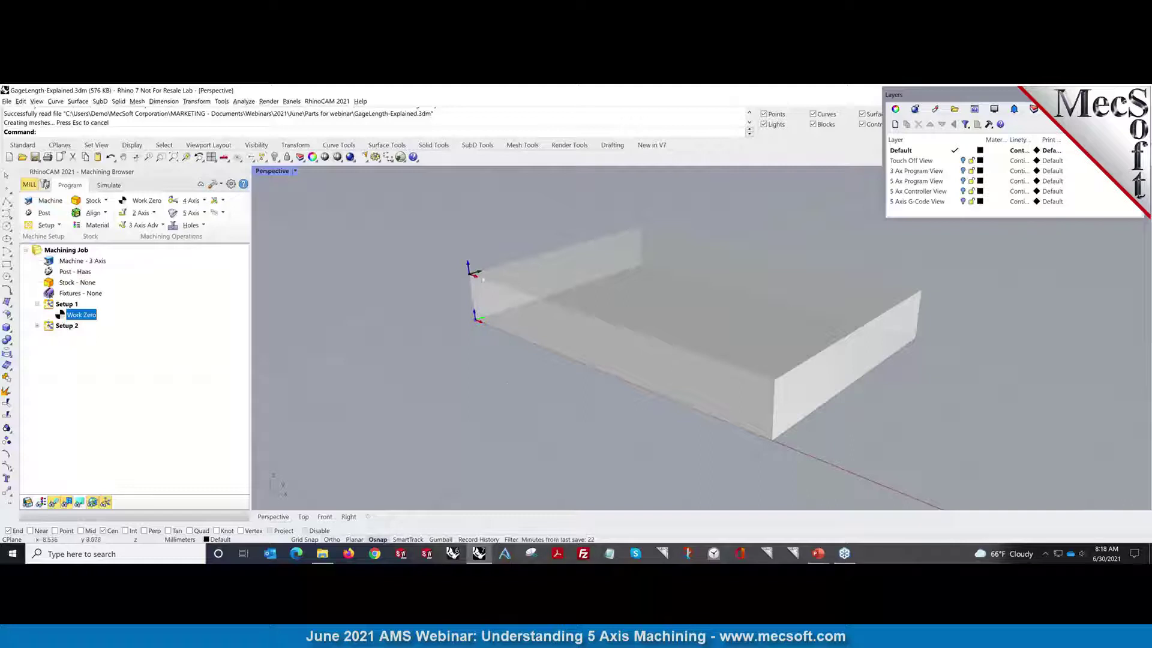
Expand Setup 2 and select its Work Zero to examine its position and orientation at the block's corner.
{"action": "left_click", "coordinate": [61, 327]}
{"action": "left_click", "coordinate": [37, 326]}
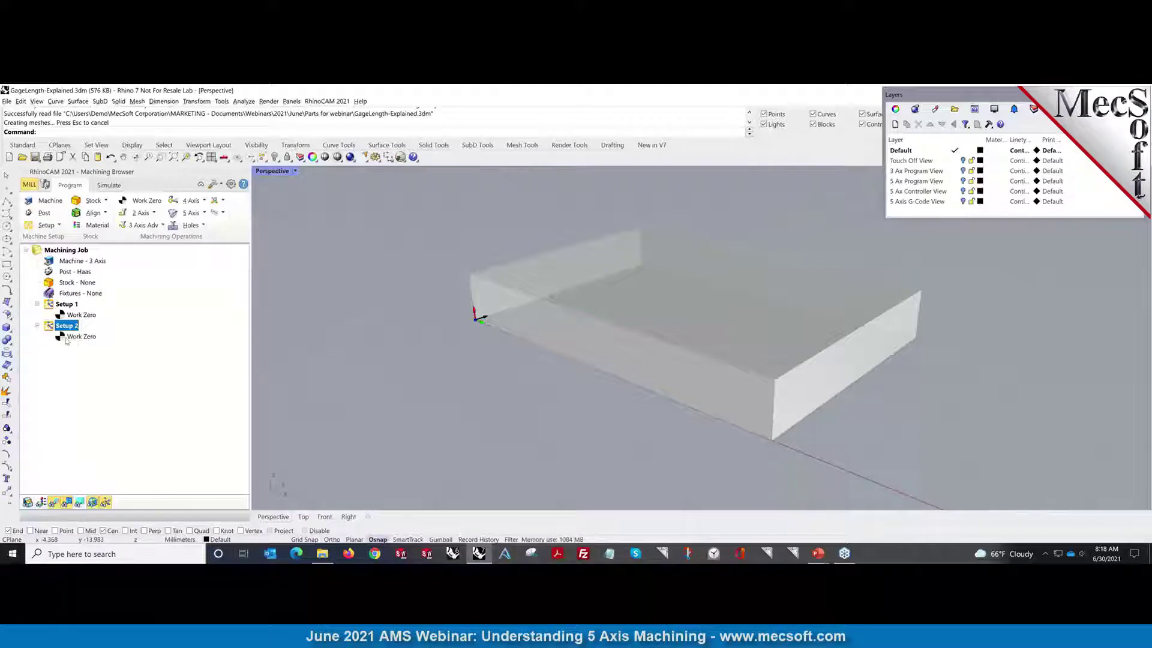
{"action": "left_click", "coordinate": [71, 337]}
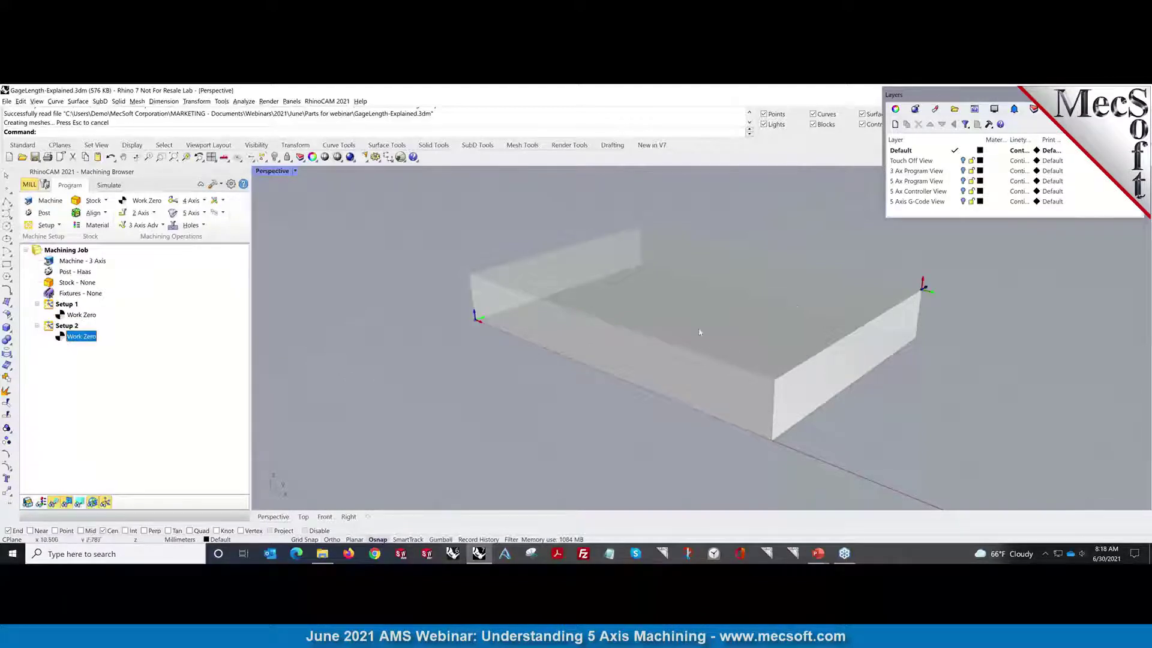
{"action": "right_click_drag", "start_coordinate": [936, 329], "coordinate": [892, 410]}
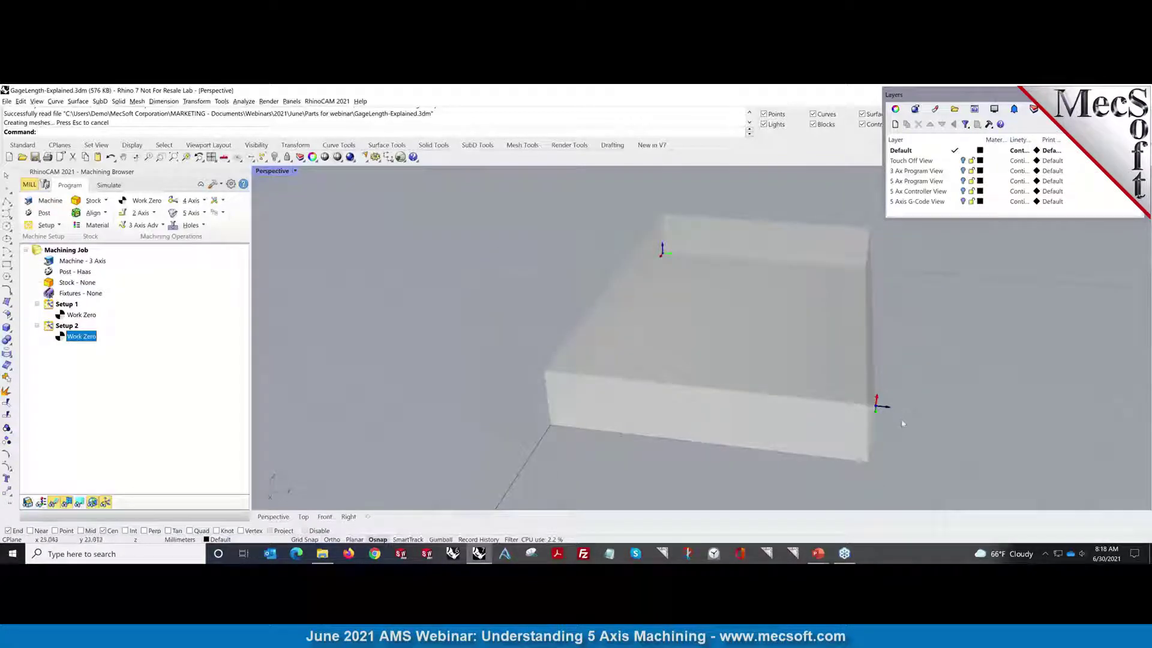
{"action": "right_click_drag", "start_coordinate": [894, 461], "coordinate": [934, 305]}
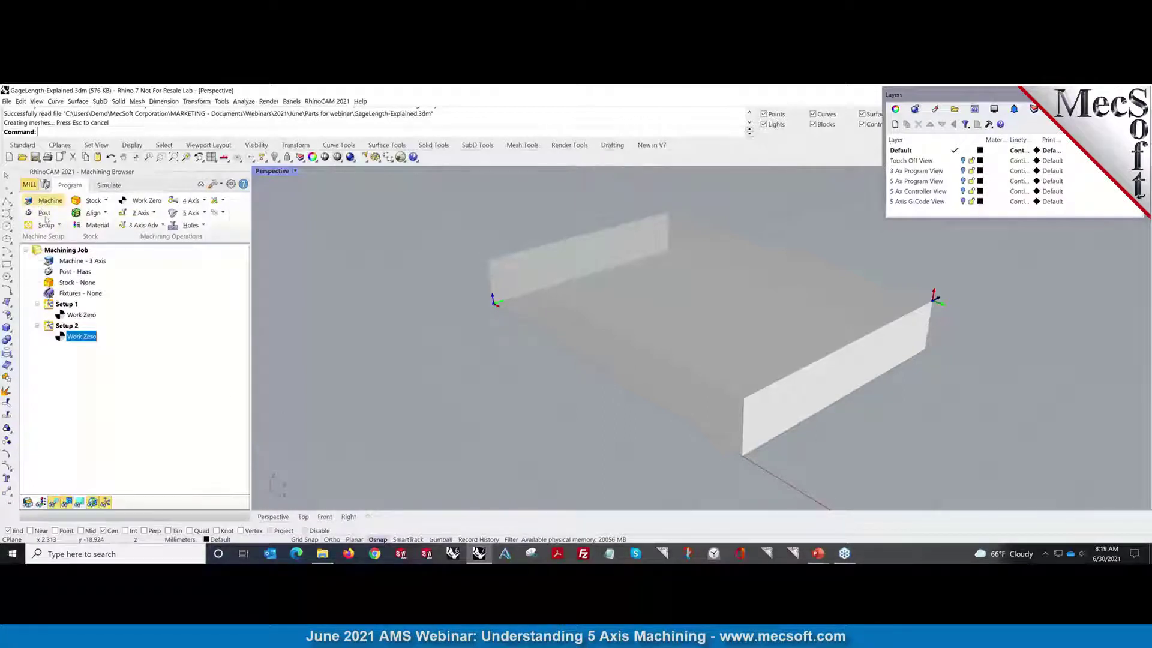
Define the machine tool manually as a 5 Axis machine, keeping the Head-Head configuration.
{"action": "left_click", "coordinate": [47, 203]}
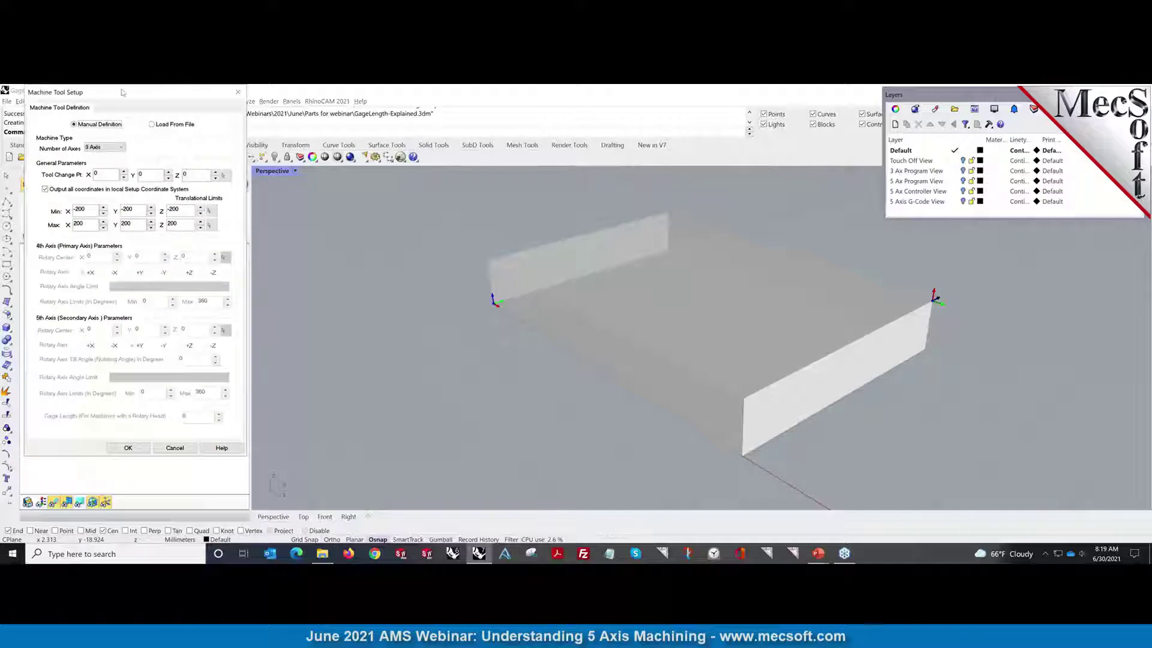
{"action": "left_click_drag", "start_coordinate": [123, 93], "coordinate": [421, 100]}
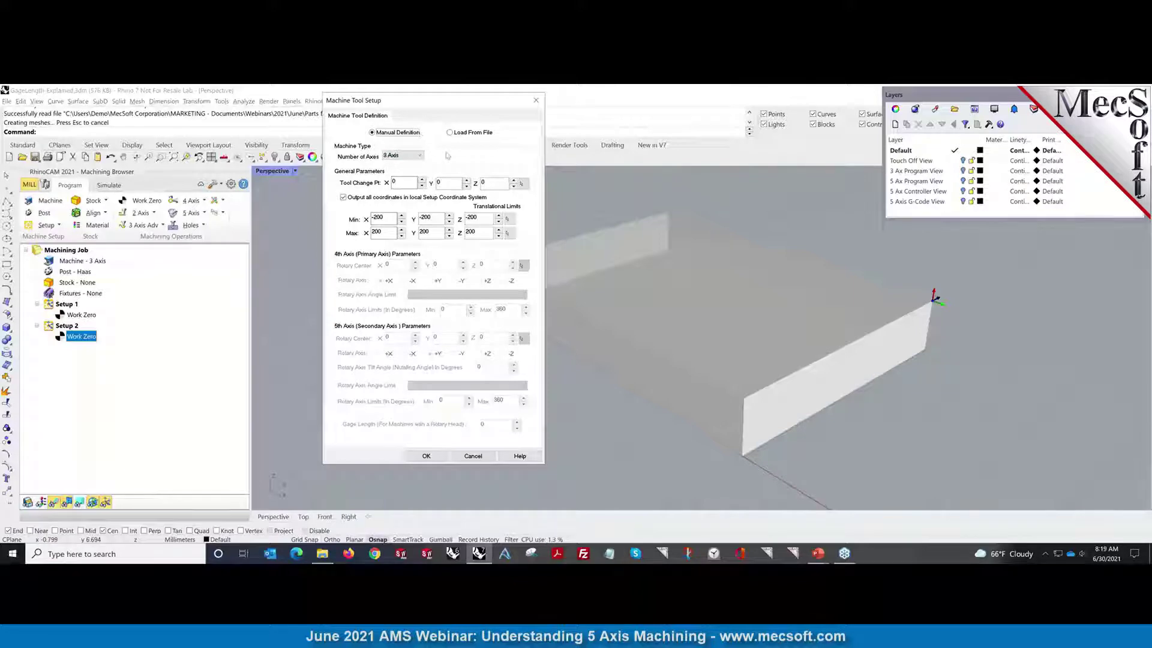
{"action": "left_click", "coordinate": [418, 156]}
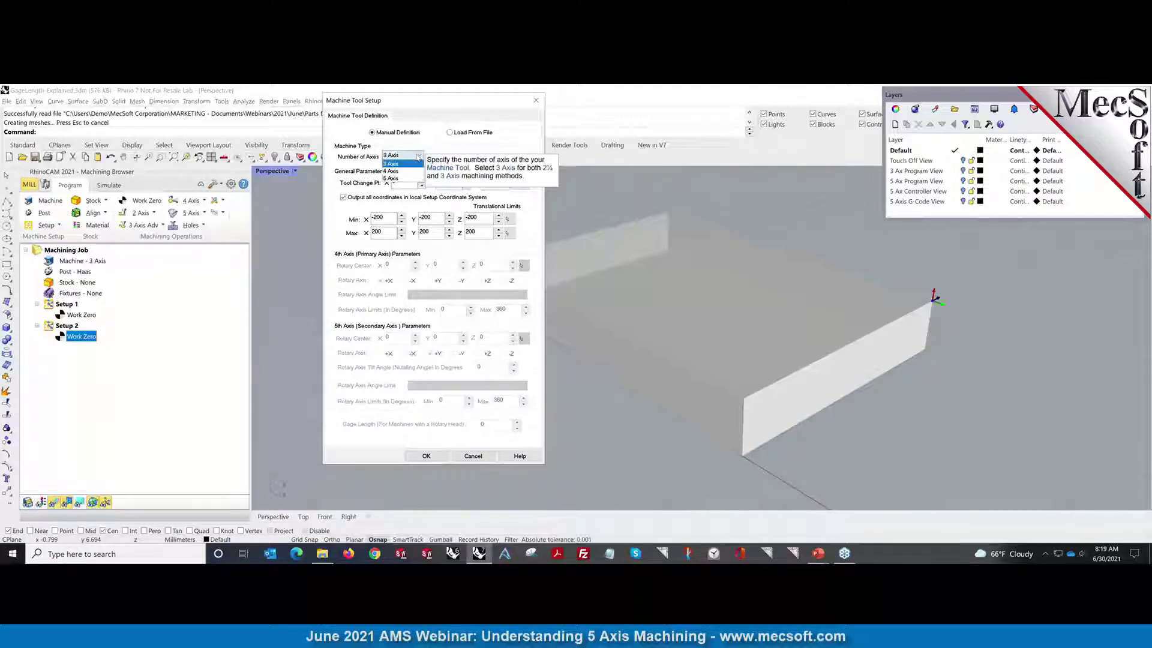
{"action": "left_click", "coordinate": [402, 179]}
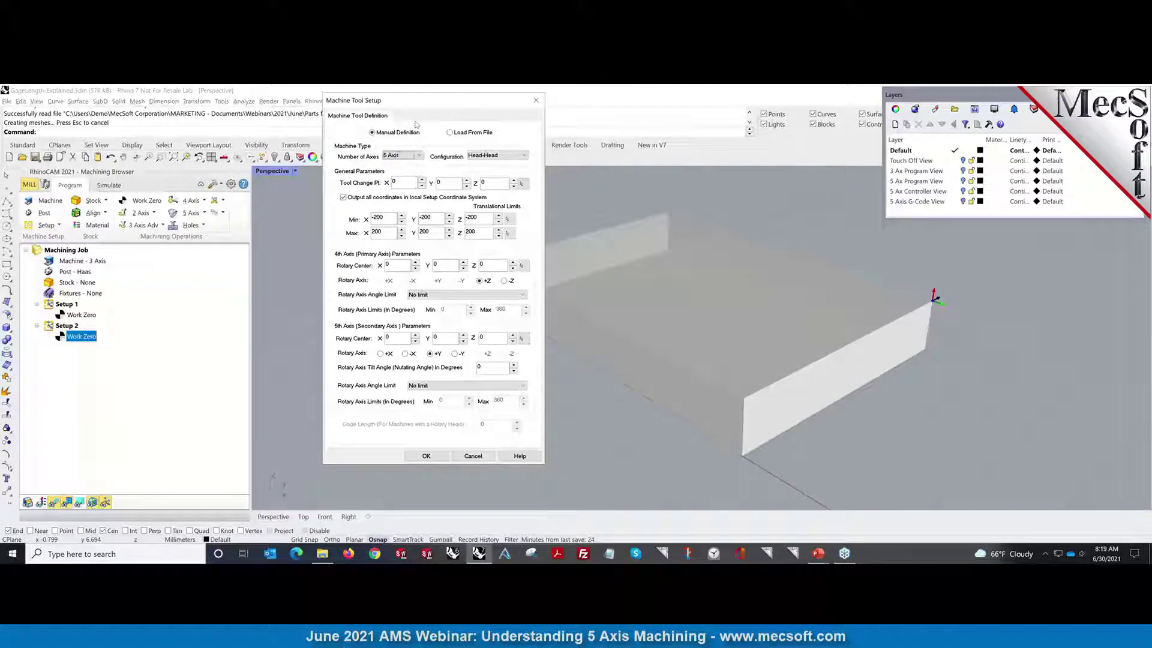
{"action": "left_click", "coordinate": [509, 156]}
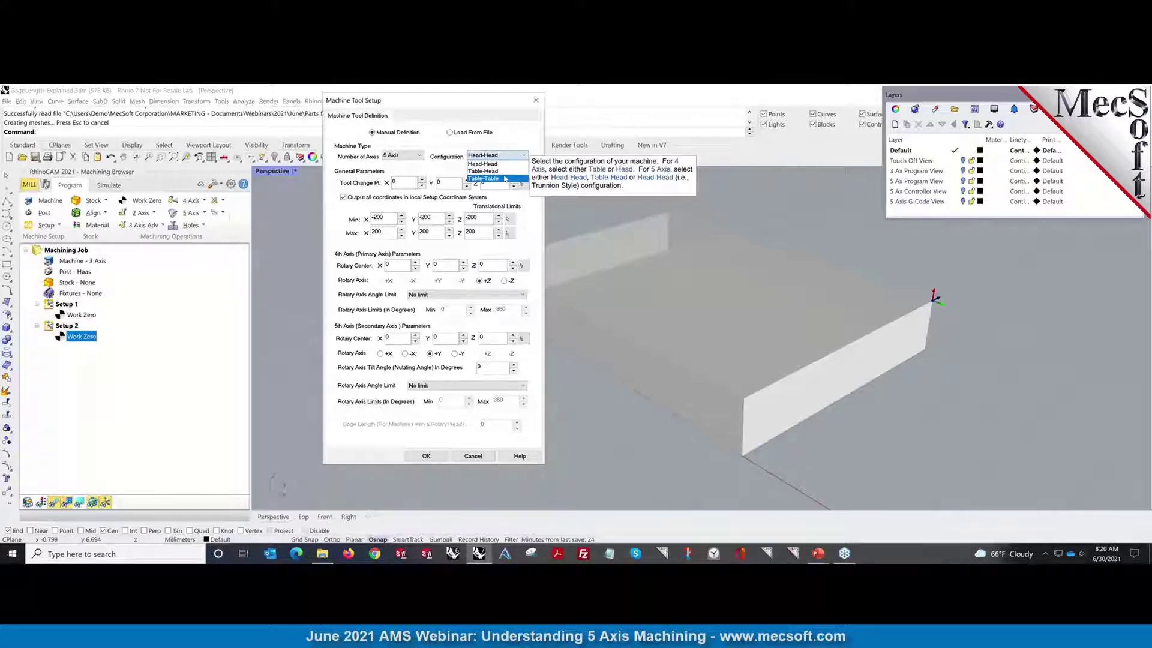
{"action": "left_click", "coordinate": [497, 112]}
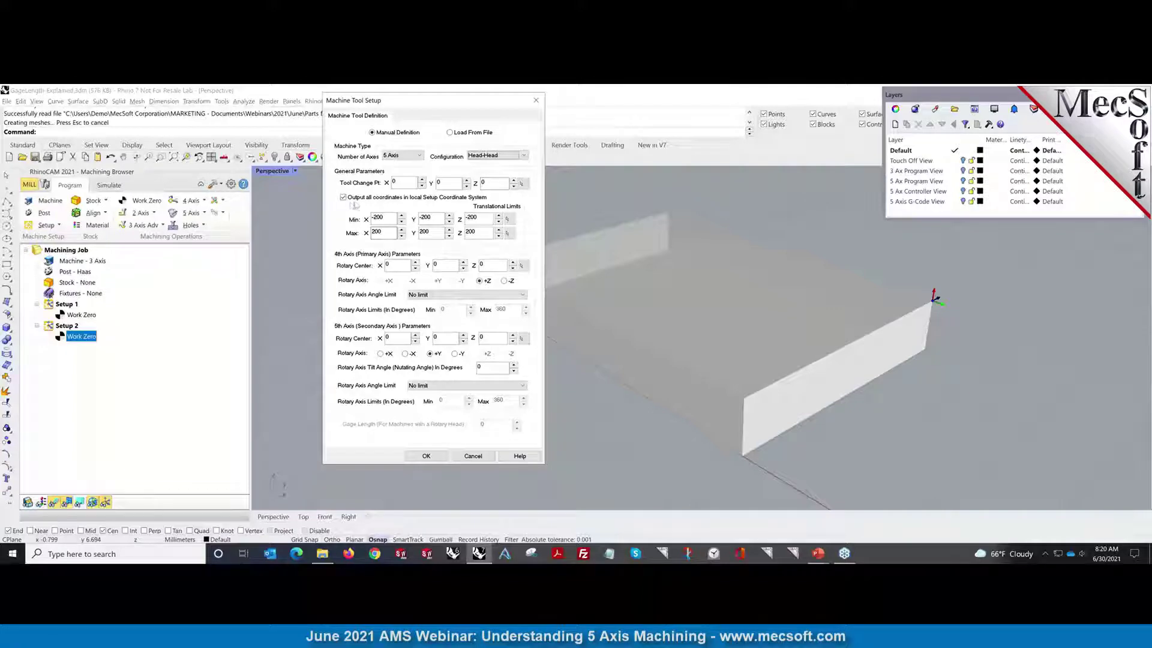
{"action": "mouse_move", "coordinate": [356, 204]}
{"action": "left_click_drag", "start_coordinate": [430, 111], "coordinate": [290, 103]}
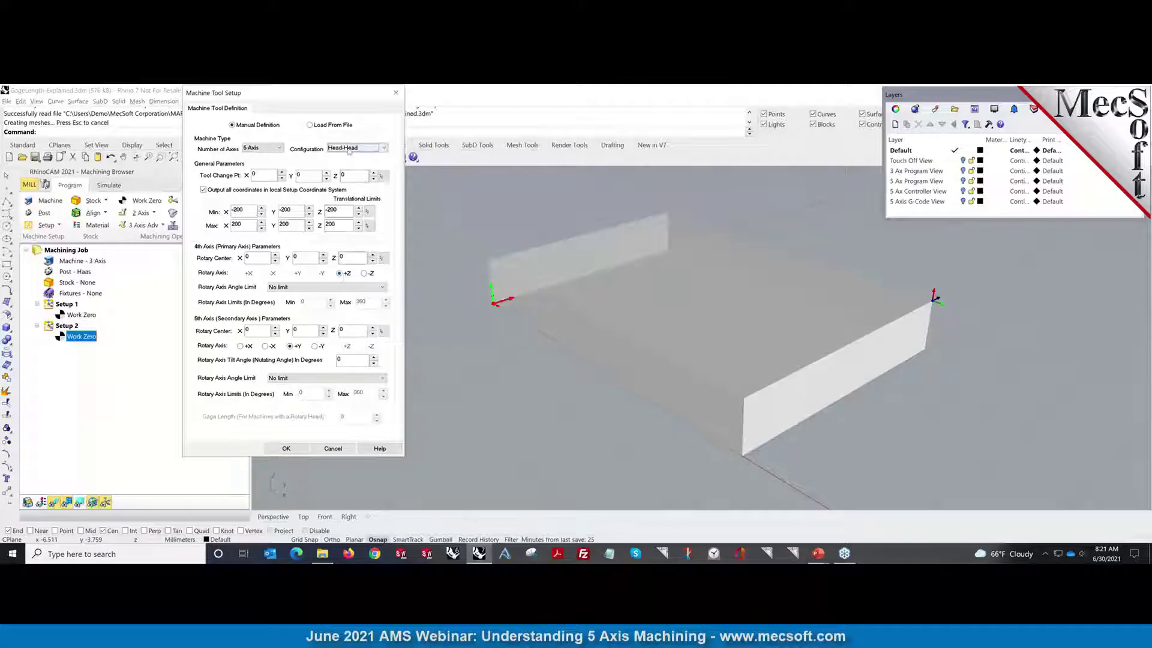
Try the rotary axis directions, leaving the 4th (primary) axis on +Z and the 5th (secondary) axis on -Y.
{"action": "left_click", "coordinate": [365, 274]}
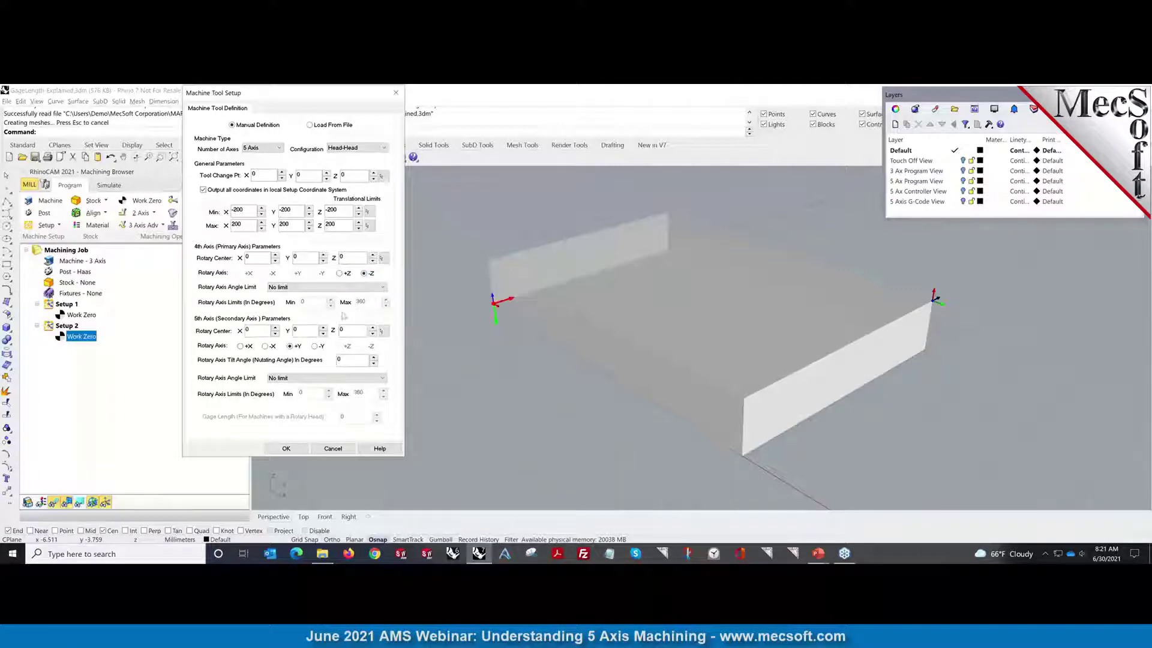
{"action": "left_click", "coordinate": [340, 274]}
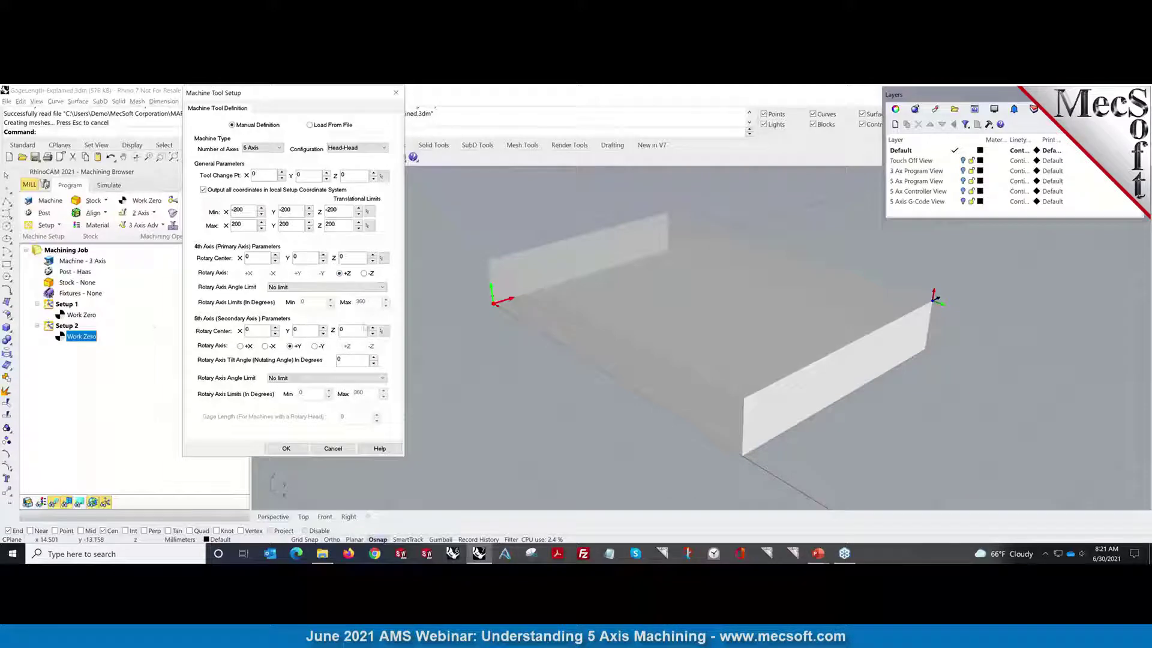
{"action": "left_click", "coordinate": [249, 351]}
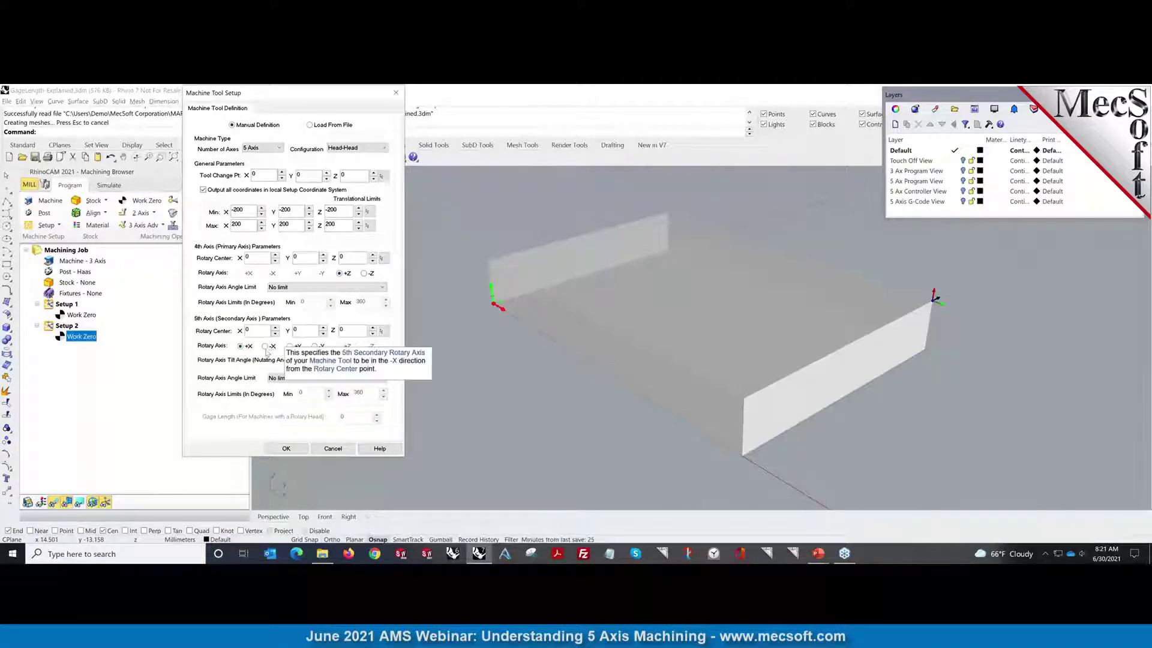
{"action": "left_click", "coordinate": [290, 346]}
{"action": "left_click", "coordinate": [314, 347]}
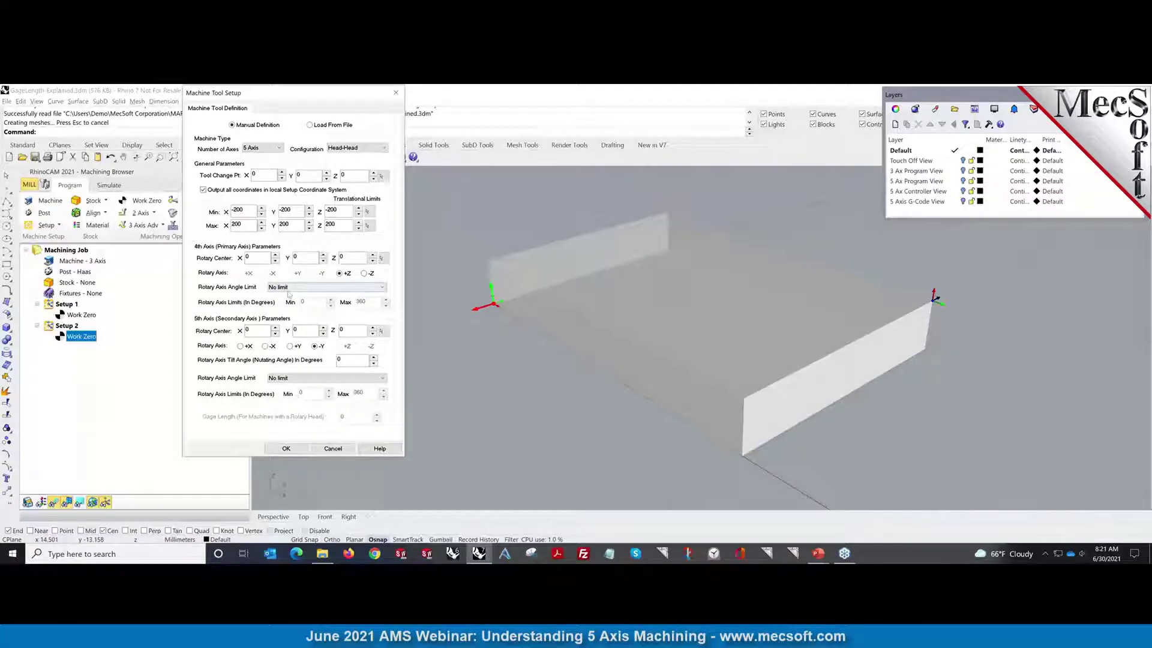
Limit the rotary angle of both the 4th and 5th axes to between 0 and 360 degrees.
{"action": "left_click", "coordinate": [290, 288]}
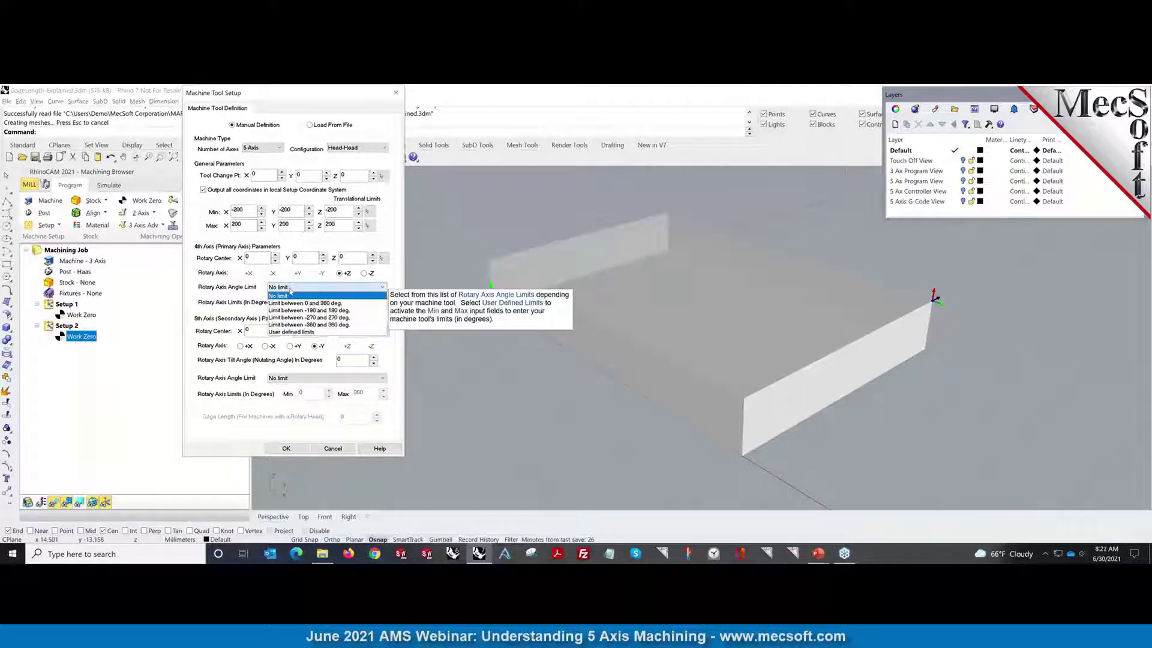
{"action": "left_click", "coordinate": [296, 304]}
{"action": "left_click", "coordinate": [321, 378]}
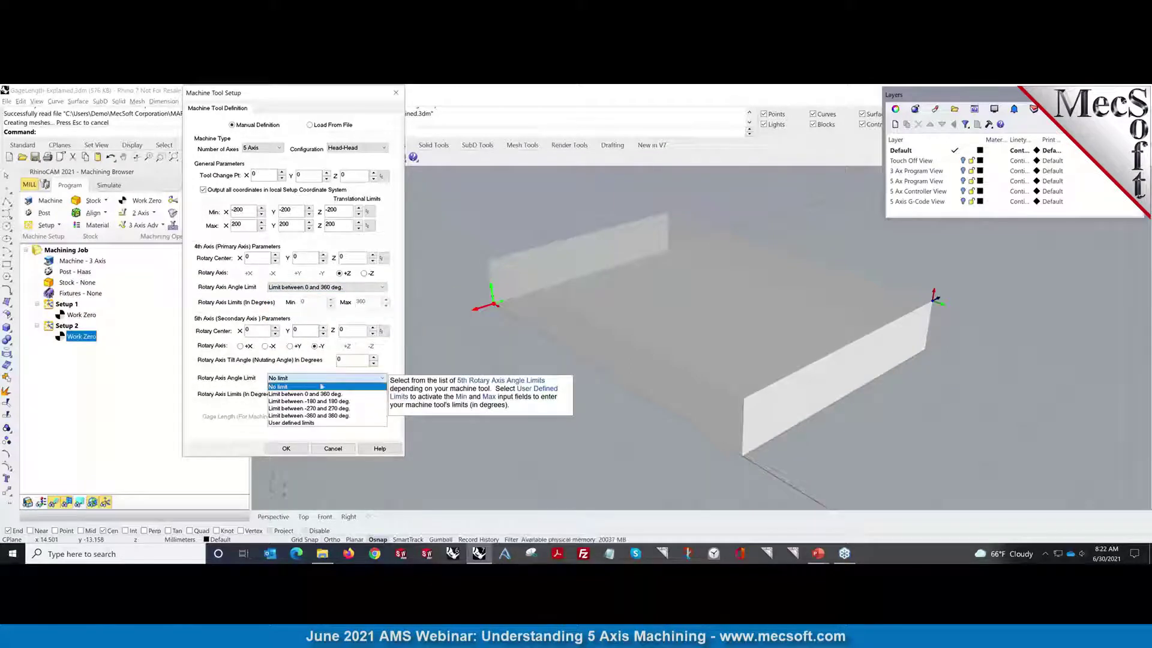
{"action": "left_click", "coordinate": [305, 394]}
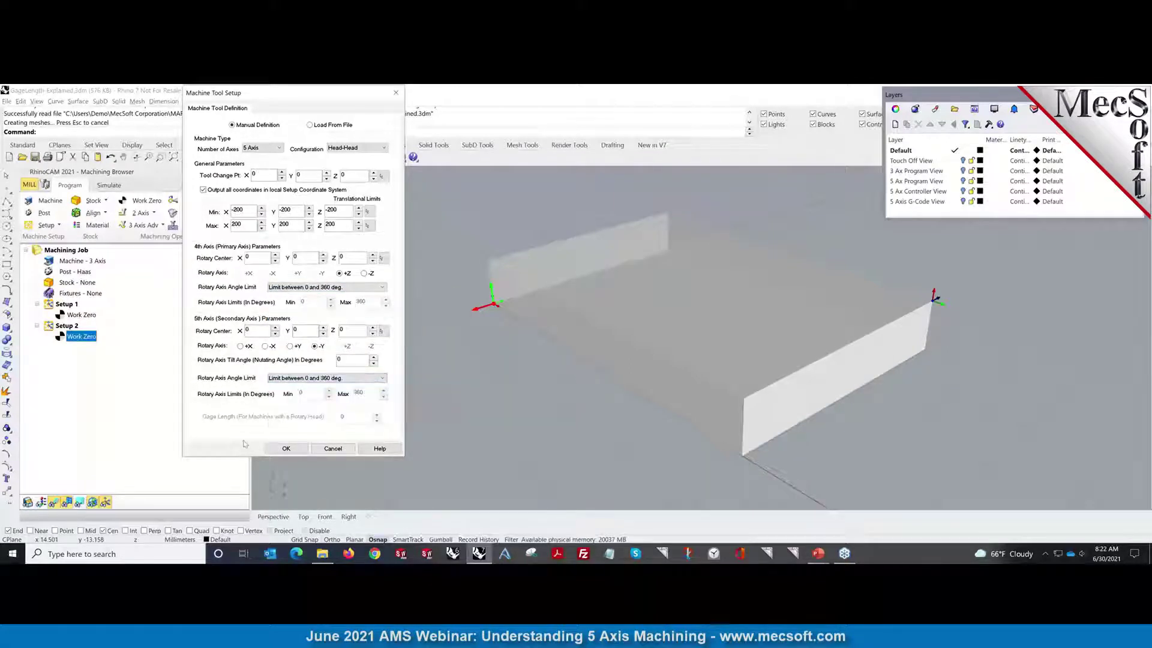
Turn off output of all coordinates in the local Setup Coordinate System and accept the machine tool definition.
{"action": "left_click", "coordinate": [203, 190]}
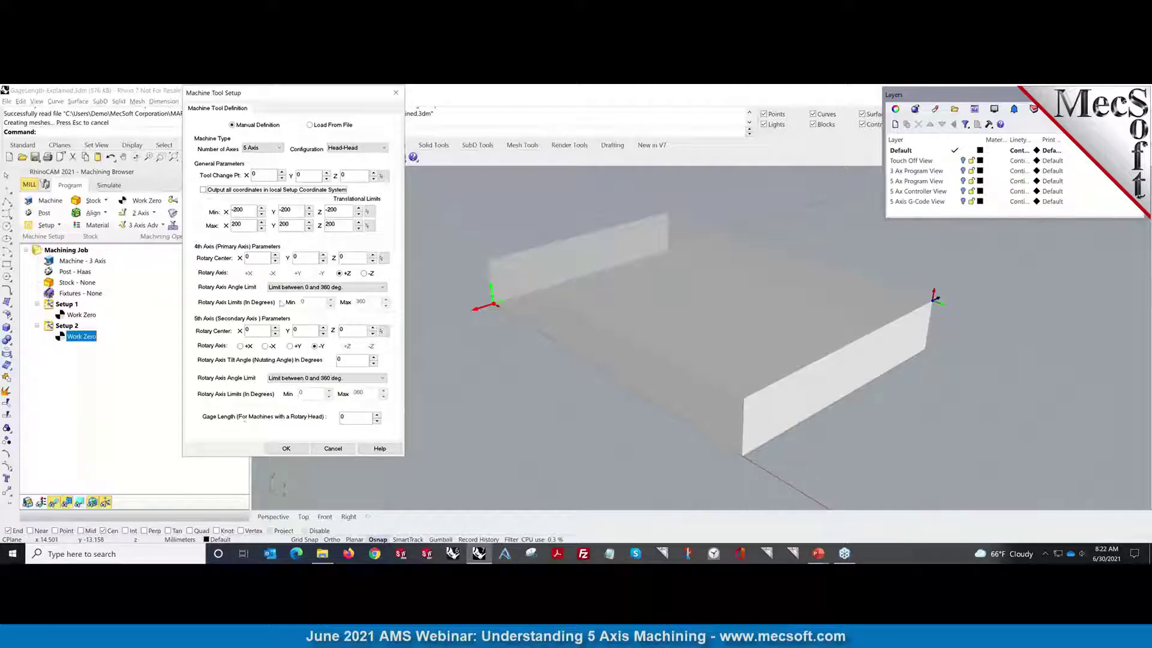
{"action": "left_click_drag", "start_coordinate": [308, 100], "coordinate": [208, 108]}
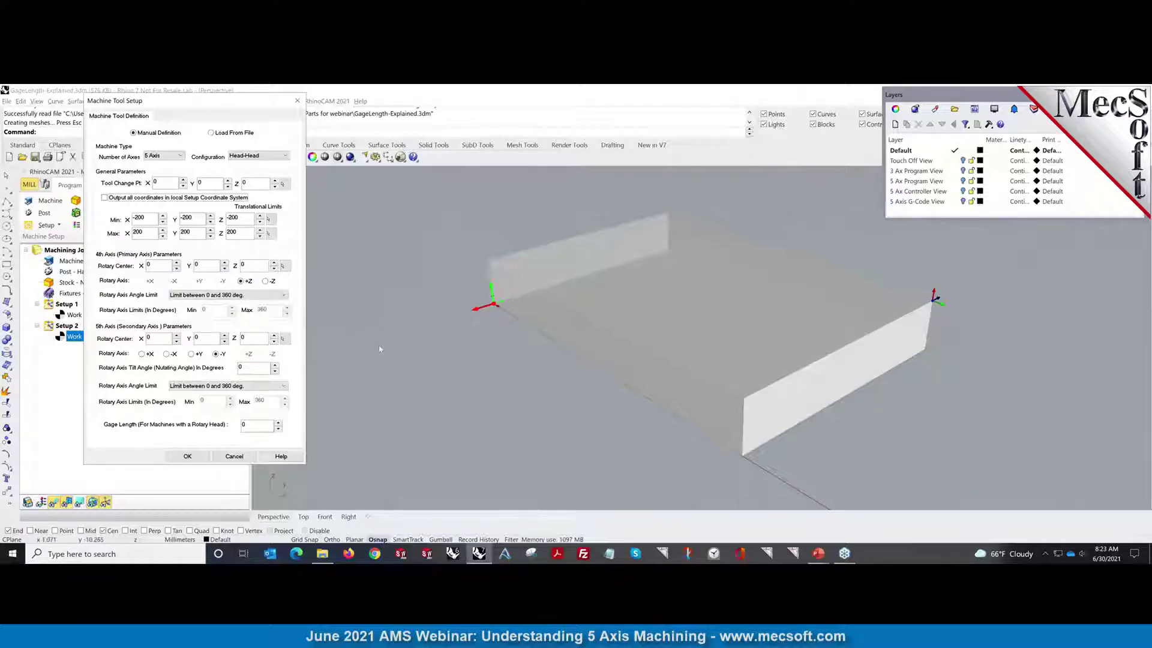
{"action": "left_click", "coordinate": [188, 457]}
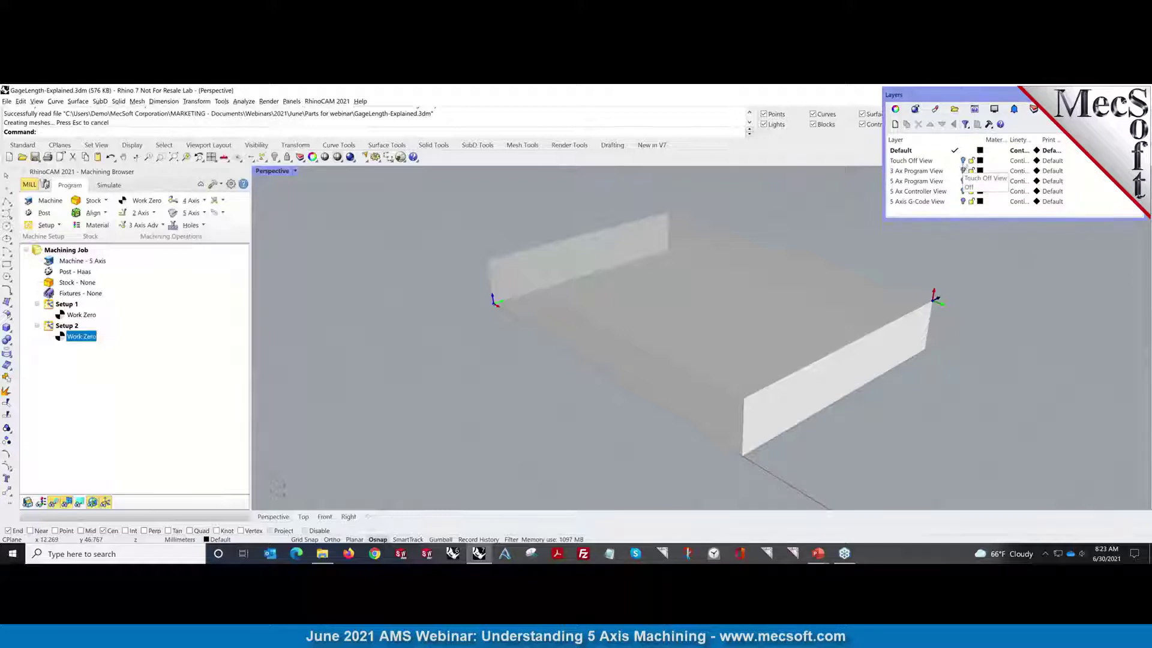
Show the Touch Off View layer and frame the tool head, pivot point and work zero labels.
{"action": "left_click", "coordinate": [962, 161]}
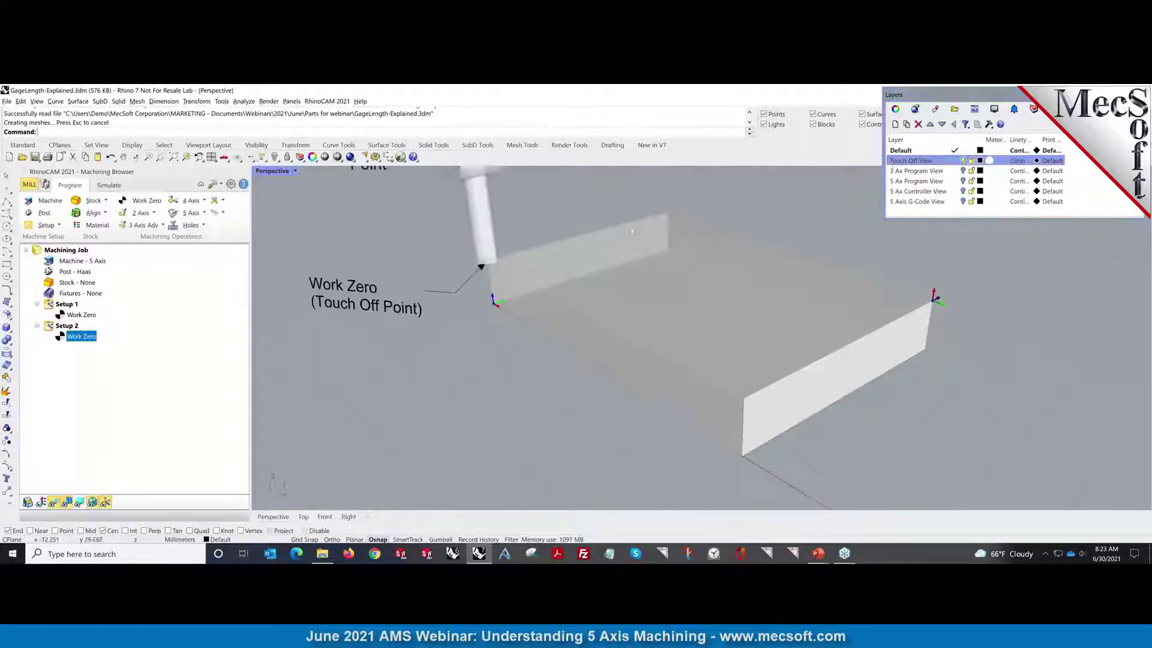
{"action": "scroll", "coordinate": [632, 232], "scroll_direction": "down", "scroll_amount": 3}
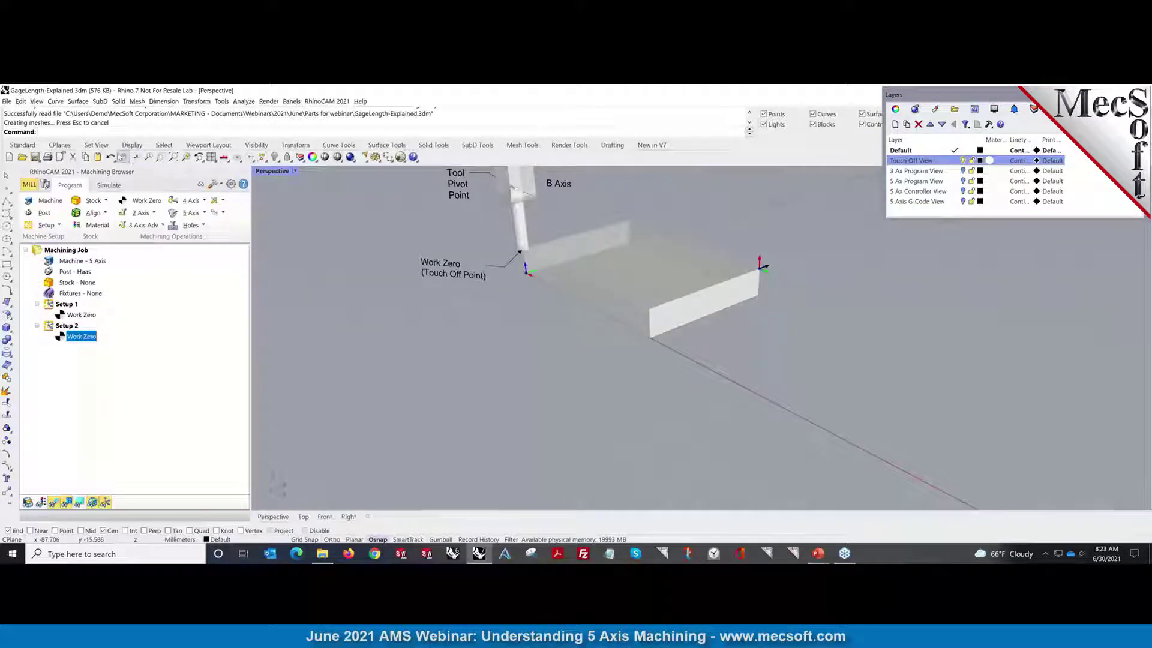
{"action": "left_click", "coordinate": [122, 157]}
{"action": "left_click_drag", "start_coordinate": [352, 275], "coordinate": [352, 327]}
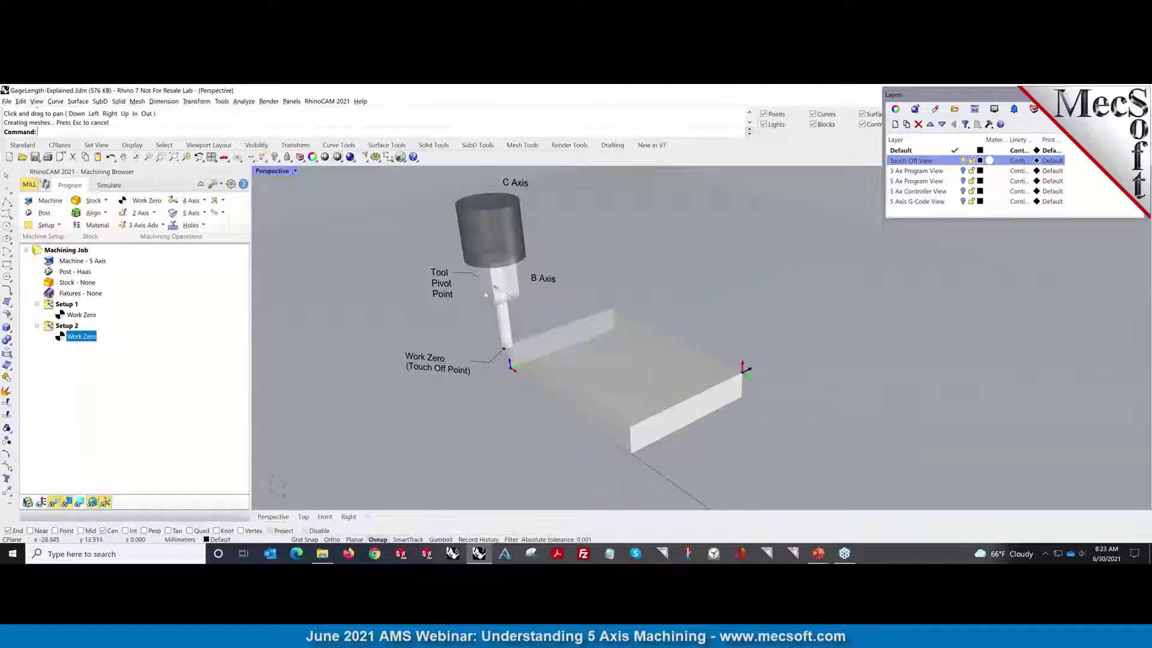
{"action": "scroll", "coordinate": [509, 358], "scroll_direction": "up", "scroll_amount": 3}
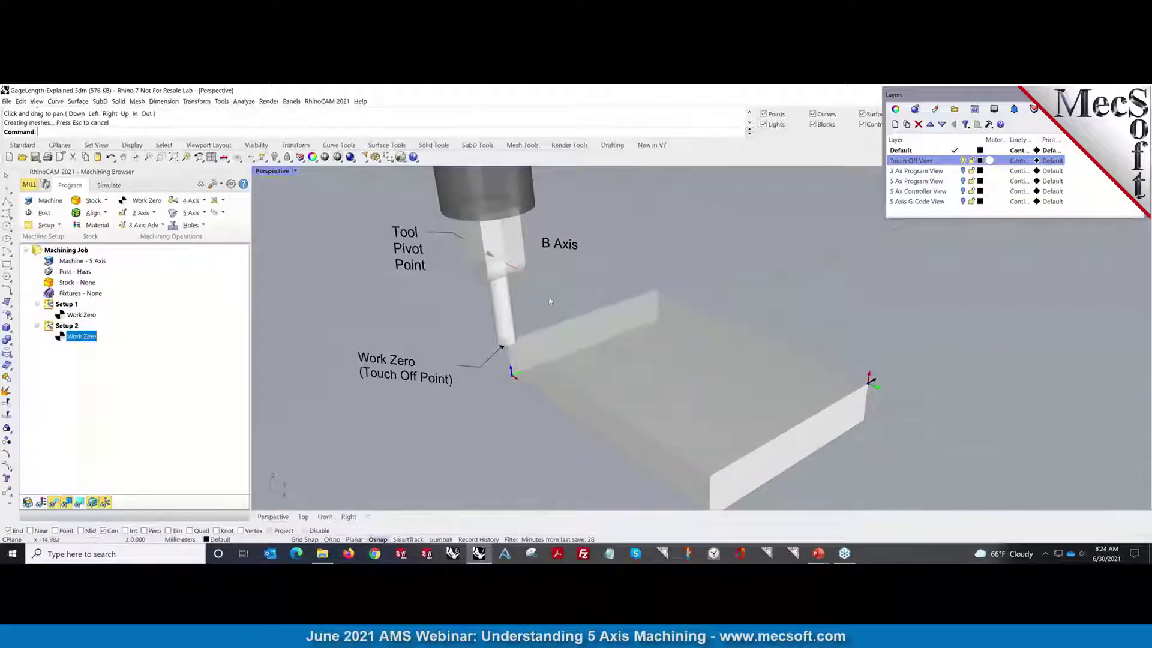
{"action": "scroll", "coordinate": [549, 301], "scroll_direction": "down", "scroll_amount": 4}
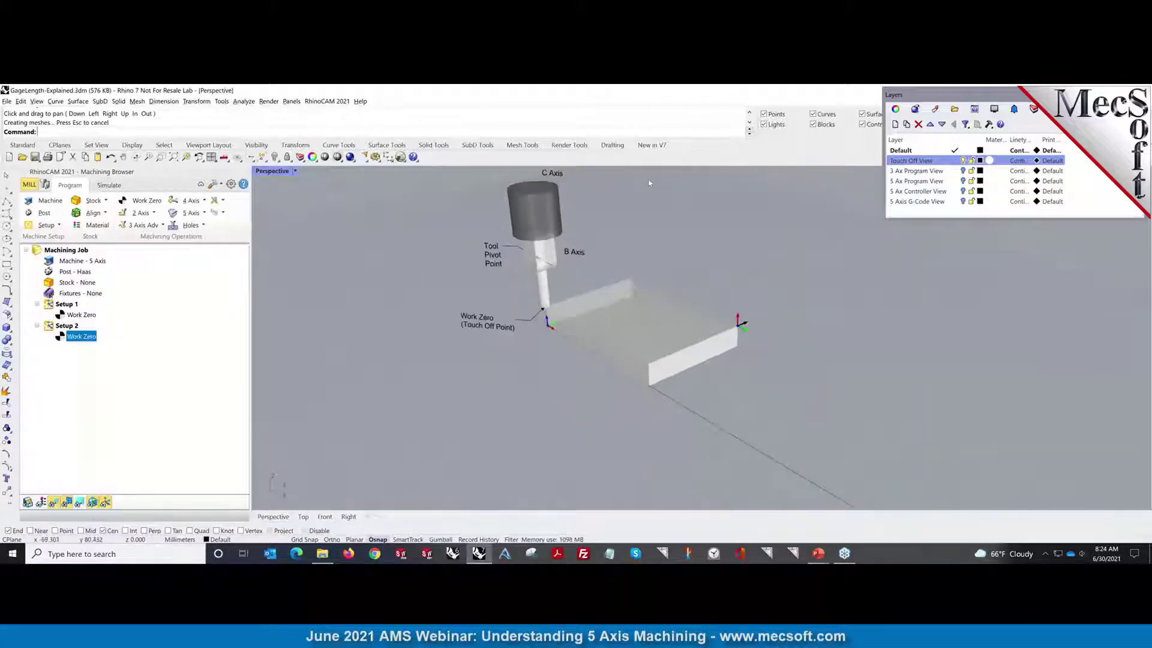
{"action": "scroll", "coordinate": [649, 182], "scroll_direction": "up", "scroll_amount": 1}
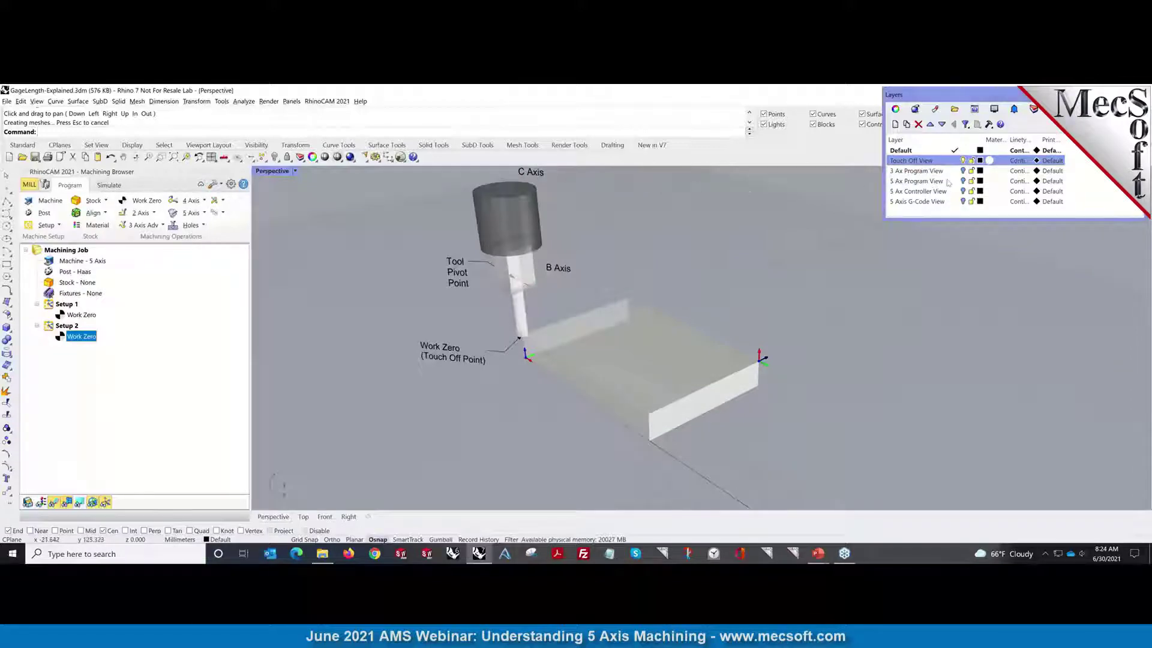
Display the 3 Ax Program View layer beside the touch-off tool, and replace it with the 5 Ax Program View layer.
{"action": "left_click", "coordinate": [962, 171]}
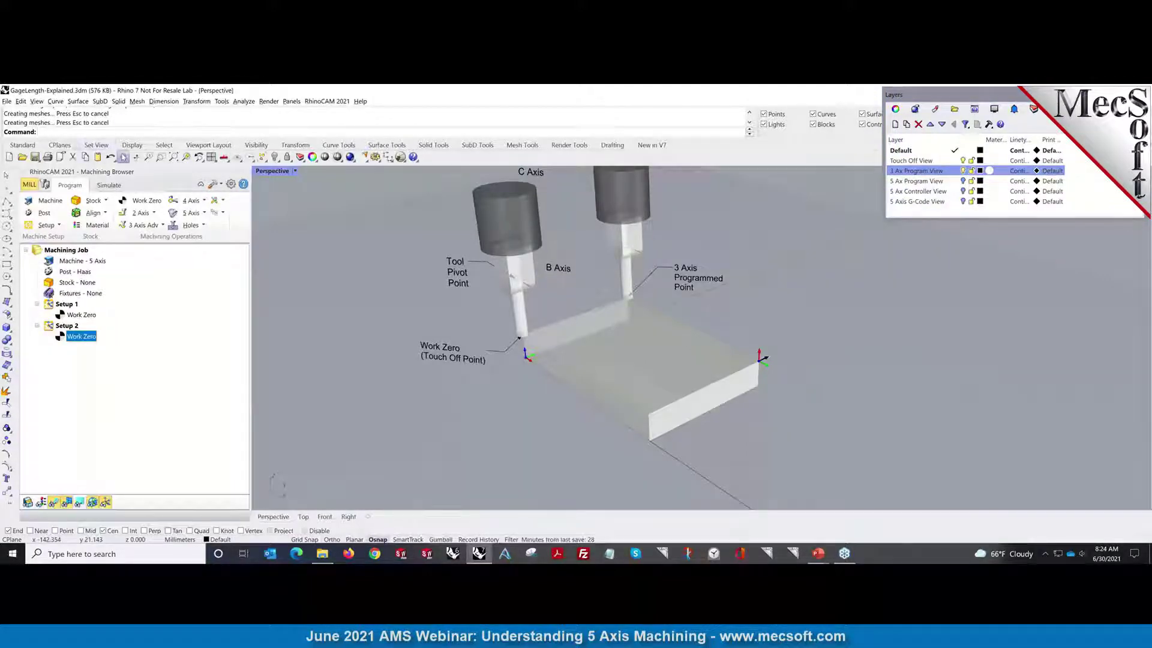
{"action": "left_click", "coordinate": [124, 157]}
{"action": "left_click_drag", "start_coordinate": [677, 287], "coordinate": [626, 333]}
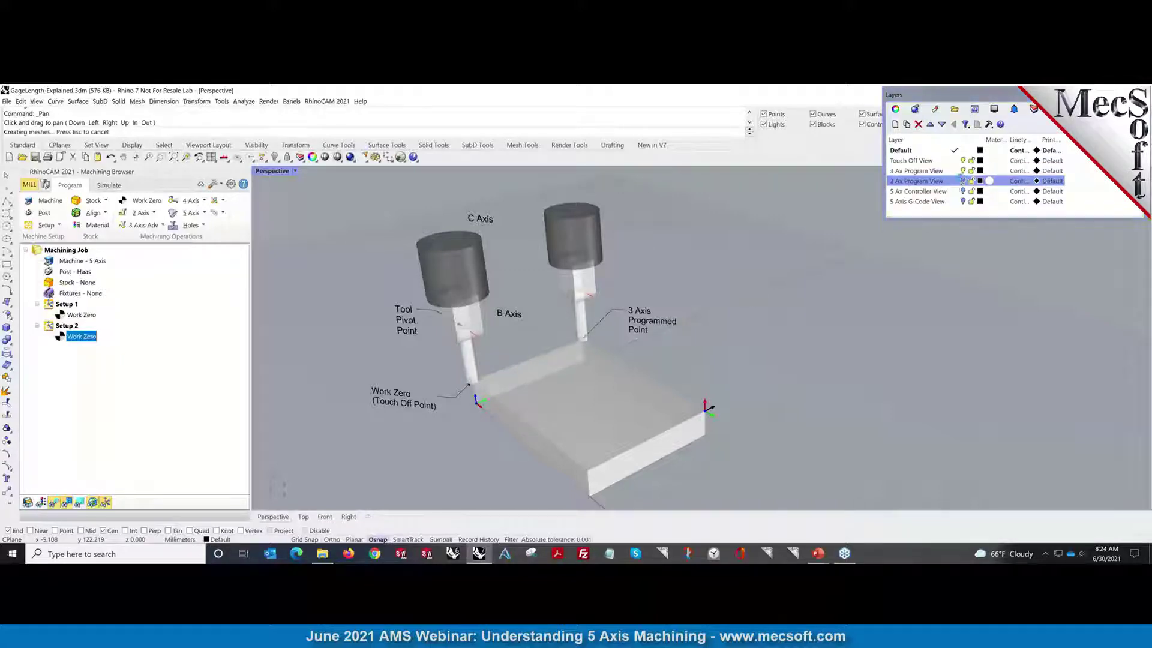
{"action": "left_click", "coordinate": [963, 181]}
{"action": "left_click", "coordinate": [963, 171]}
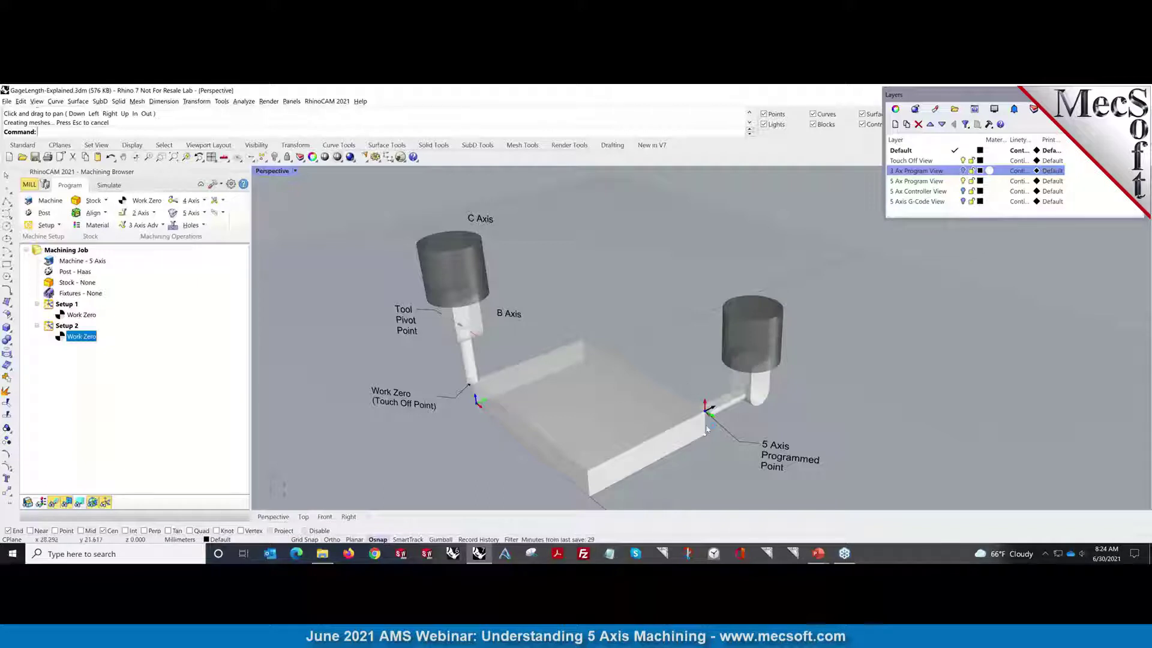
Display the 5 Ax Controller View layer together with the 5 Ax Program View tool at the programmed point.
{"action": "right_click_drag", "start_coordinate": [707, 417], "coordinate": [780, 462]}
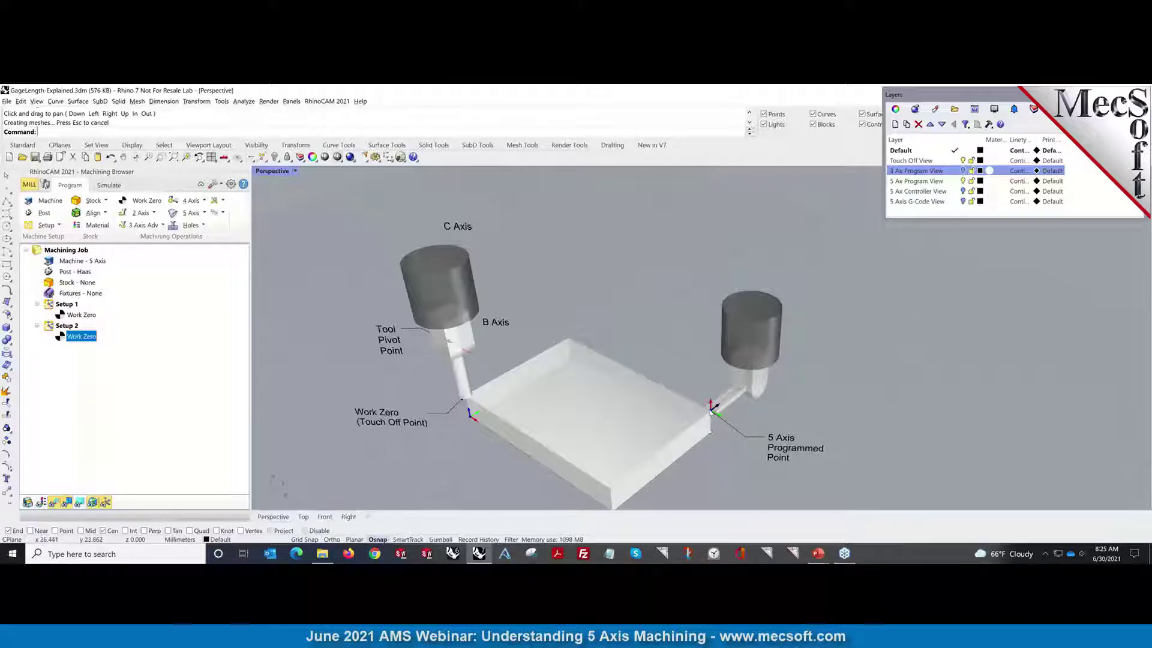
{"action": "left_click", "coordinate": [918, 191]}
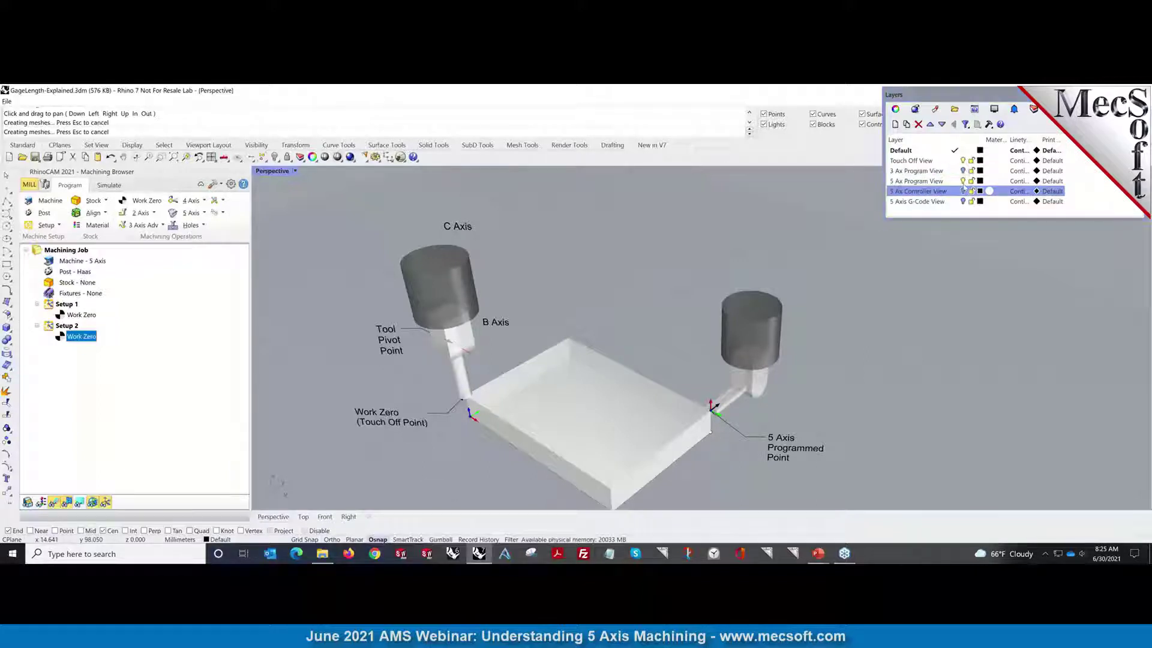
{"action": "left_click", "coordinate": [963, 181]}
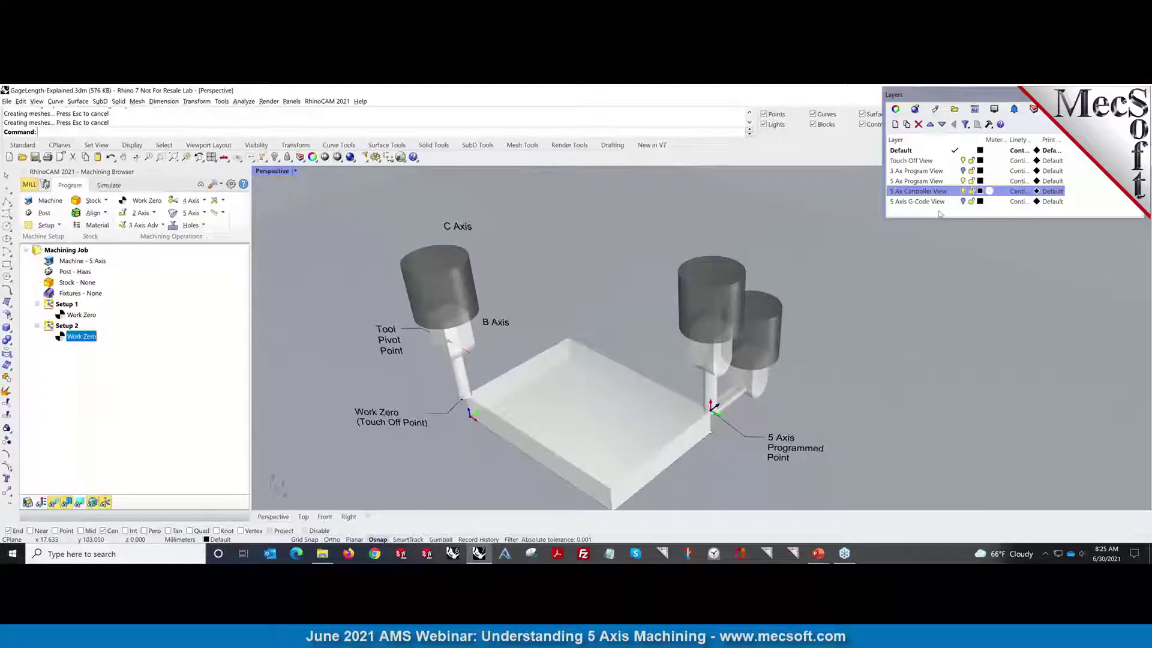
Hide the 5 Ax Controller View layer and display the 5 Axis G-Code View layer together with the 5 Ax Program View layer.
{"action": "left_click", "coordinate": [962, 180]}
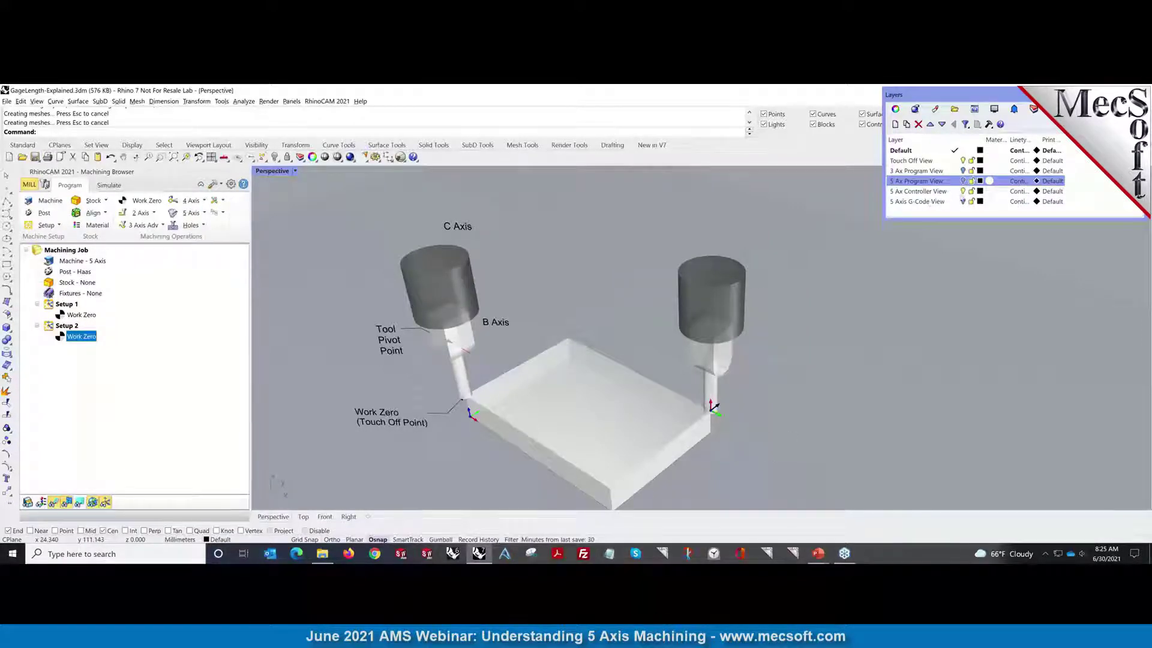
{"action": "left_click", "coordinate": [963, 190]}
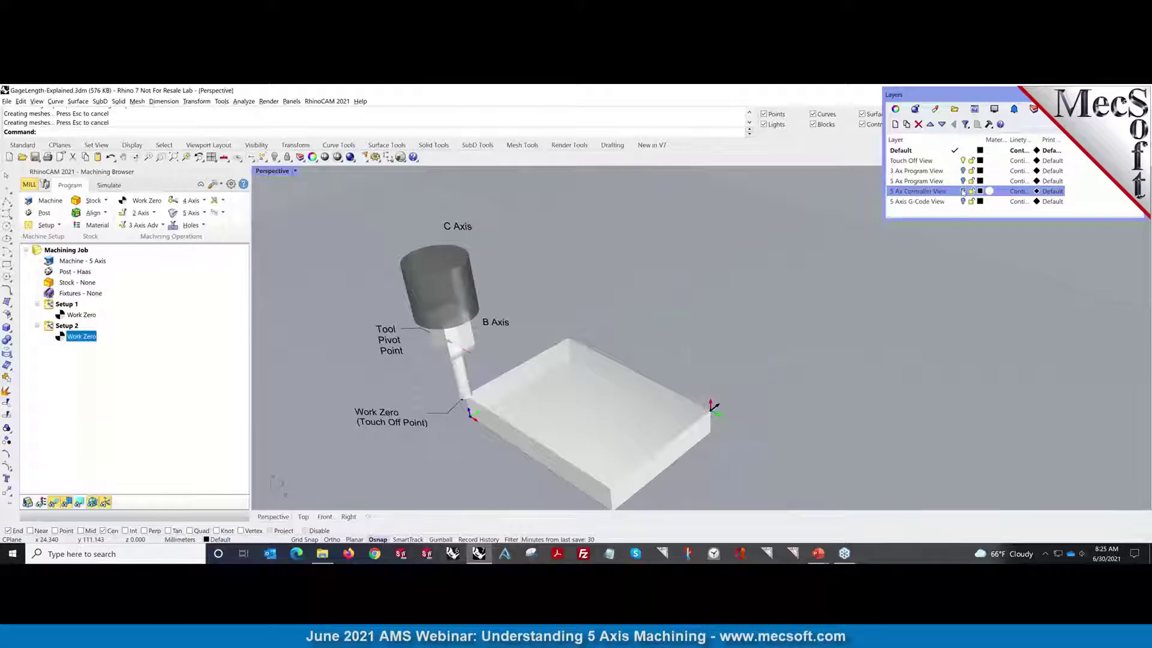
{"action": "left_click", "coordinate": [962, 181]}
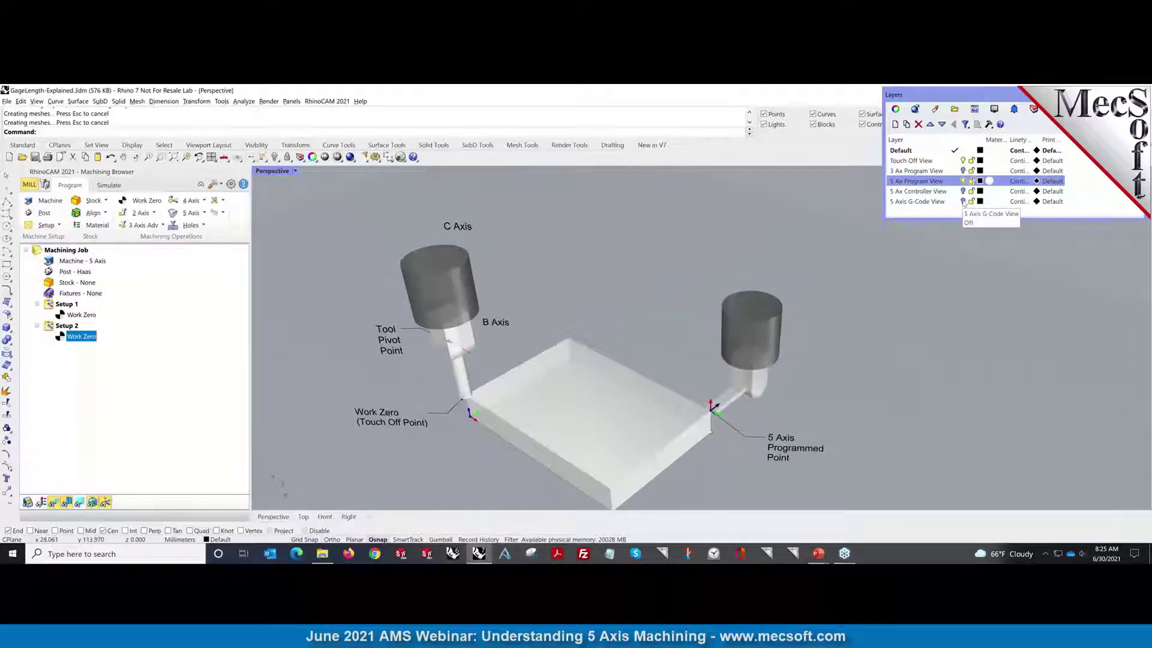
{"action": "left_click", "coordinate": [963, 201]}
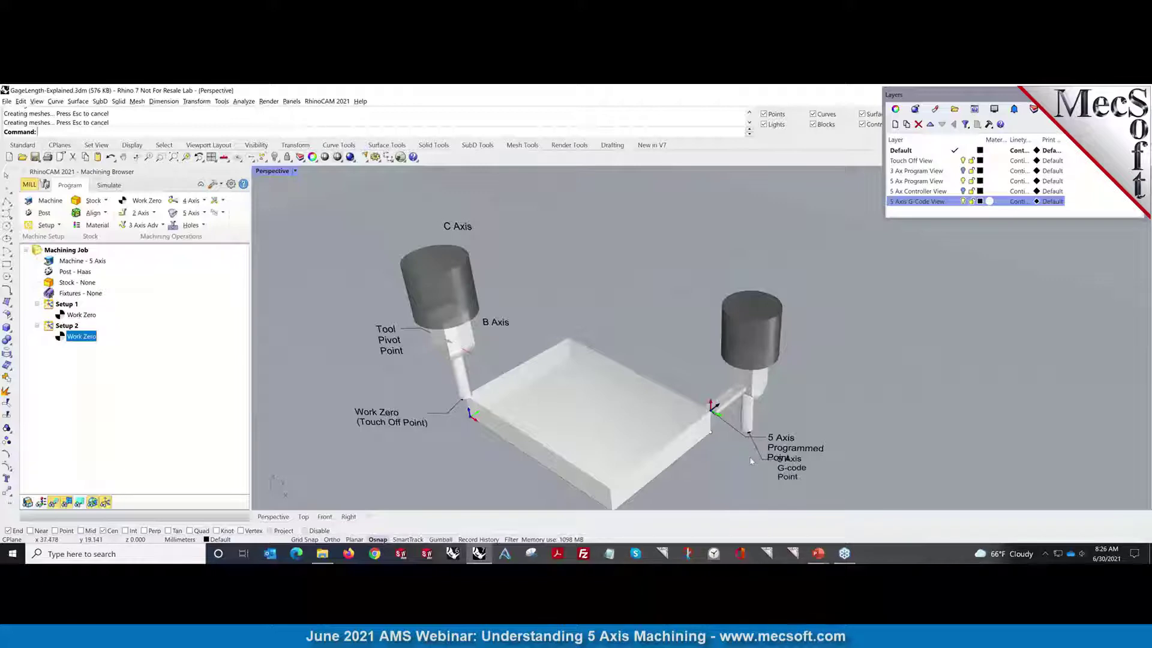
{"action": "scroll", "coordinate": [751, 461], "scroll_direction": "up", "scroll_amount": 2}
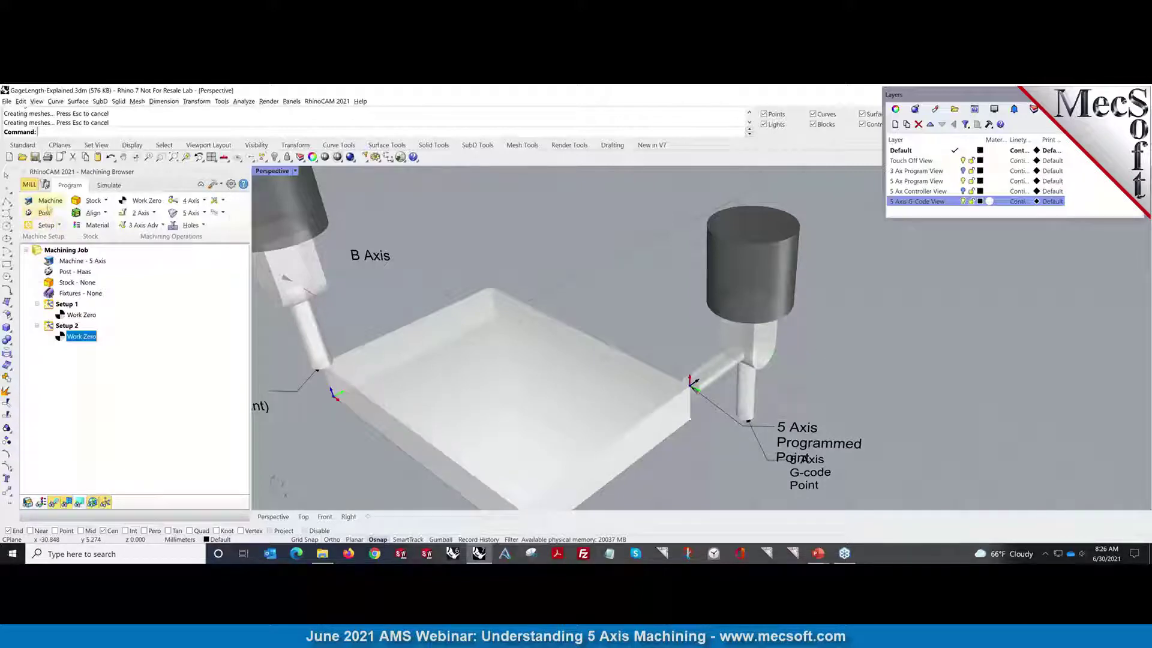
Examine the gage length in the machine tool definition, try outputting all coordinates in the local Setup Coordinate System, and close without accepting.
{"action": "left_click", "coordinate": [48, 203]}
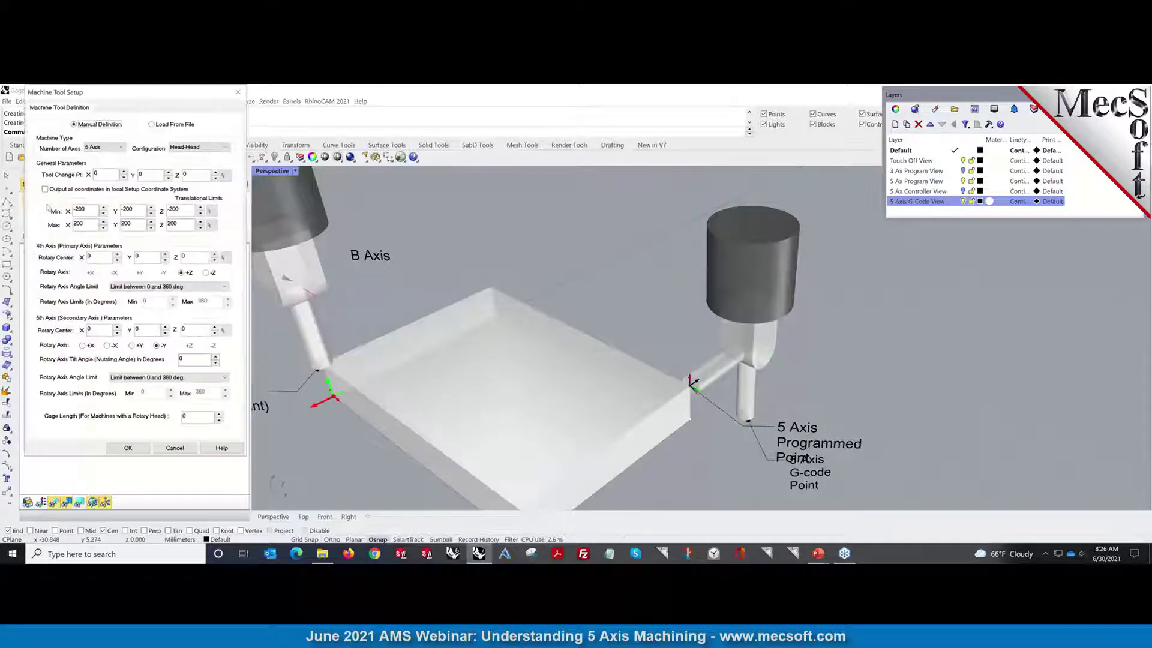
{"action": "left_click_drag", "start_coordinate": [165, 95], "coordinate": [460, 127]}
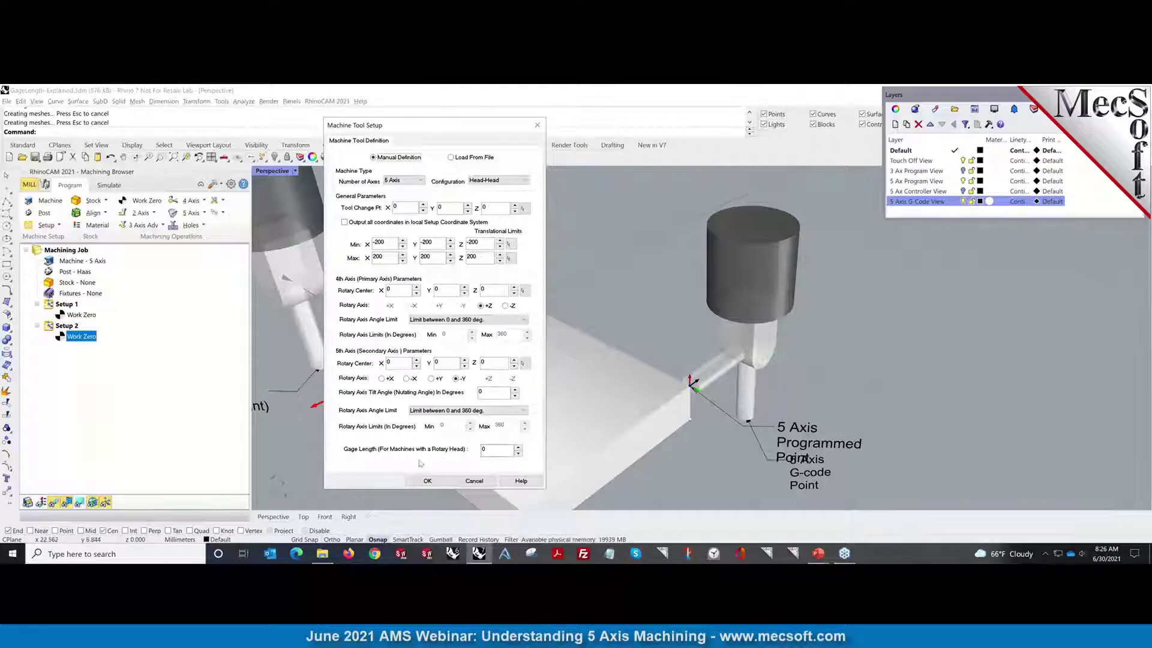
{"action": "left_click", "coordinate": [490, 450]}
{"action": "mouse_move", "coordinate": [489, 451]}
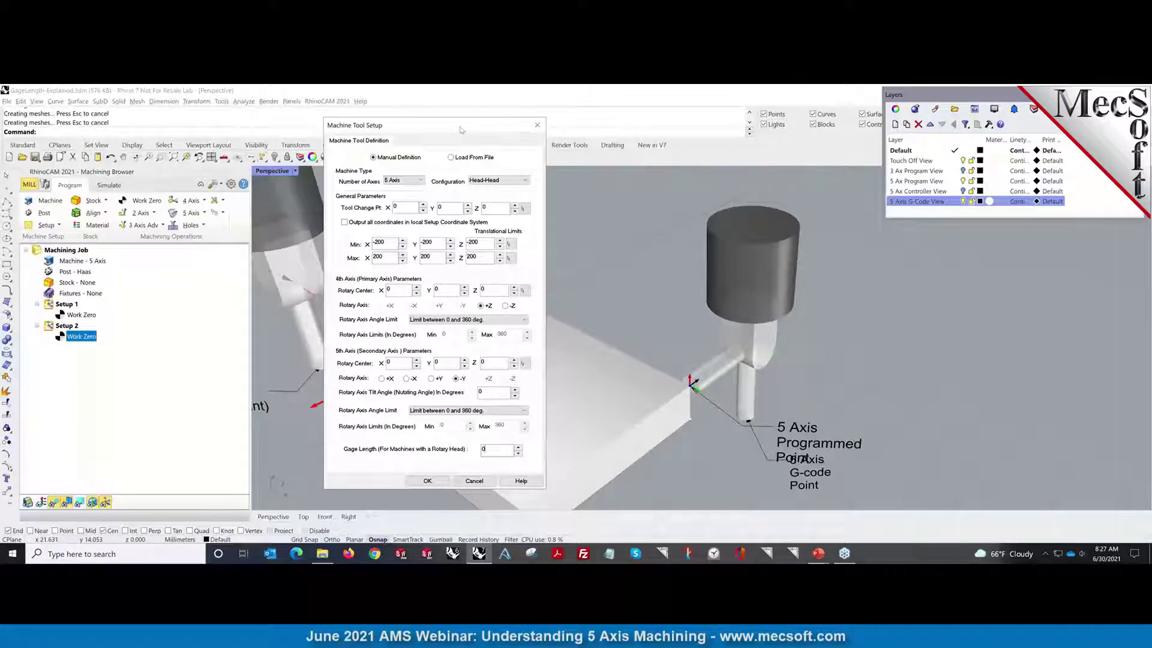
{"action": "left_click", "coordinate": [344, 222]}
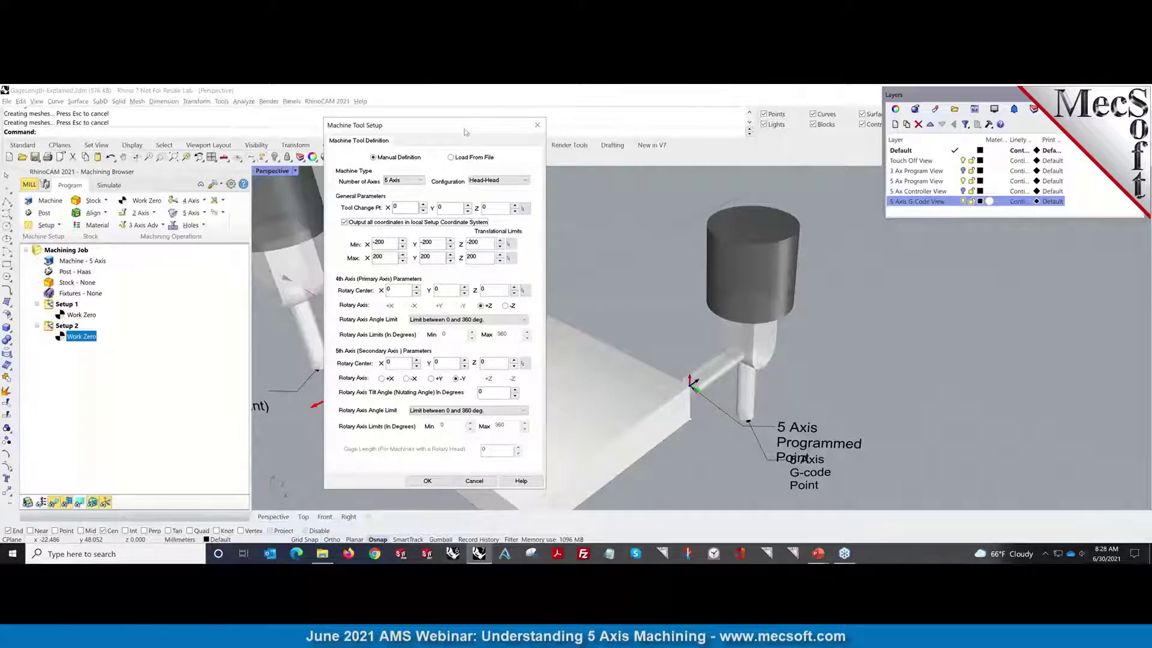
{"action": "left_click", "coordinate": [537, 127]}
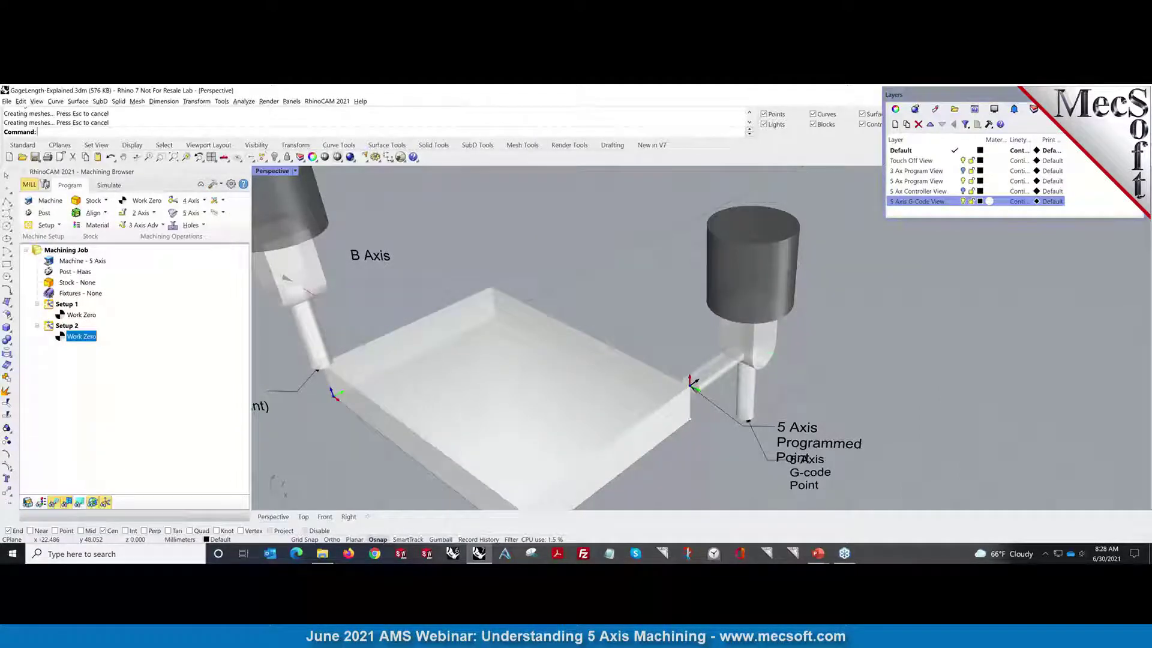
Close the layer list and open ControlGeometryDemoPart.3dm without saving the changes to GageLength-Explained.3dm.
{"action": "left_click", "coordinate": [1138, 93]}
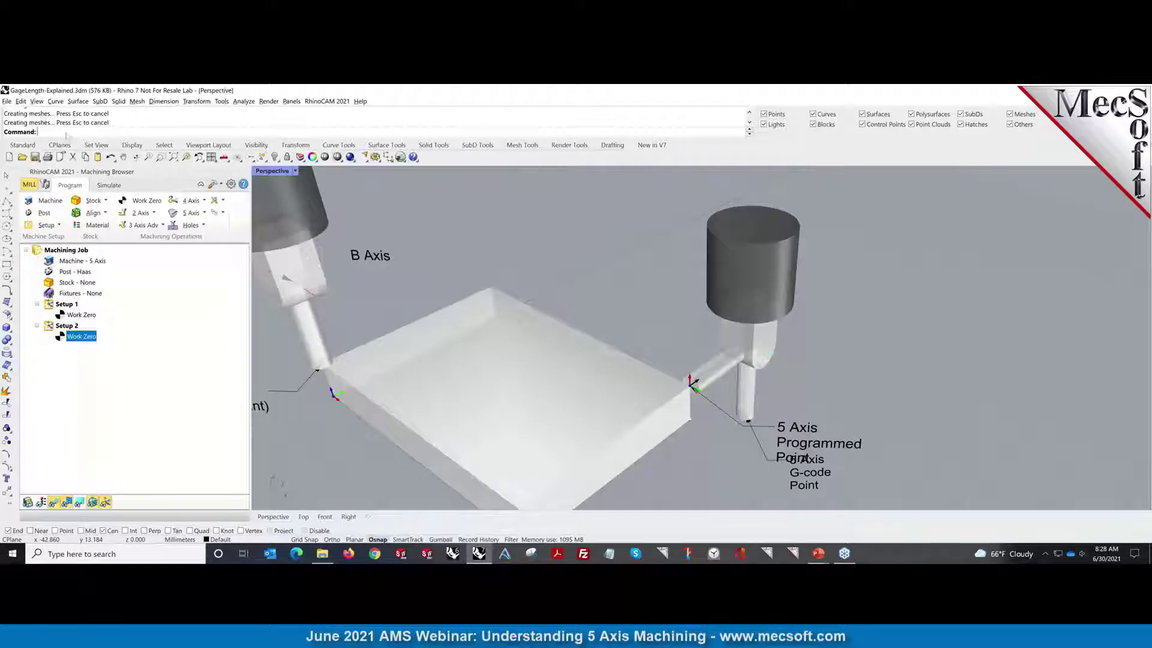
{"action": "left_click", "coordinate": [6, 101]}
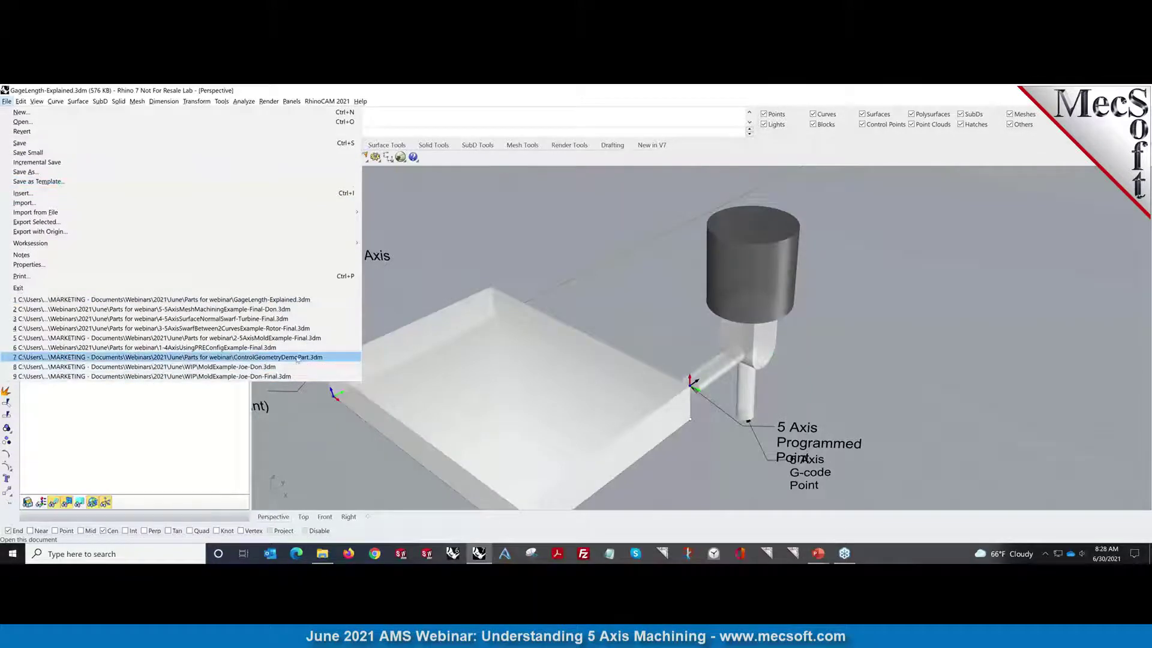
{"action": "left_click", "coordinate": [297, 358]}
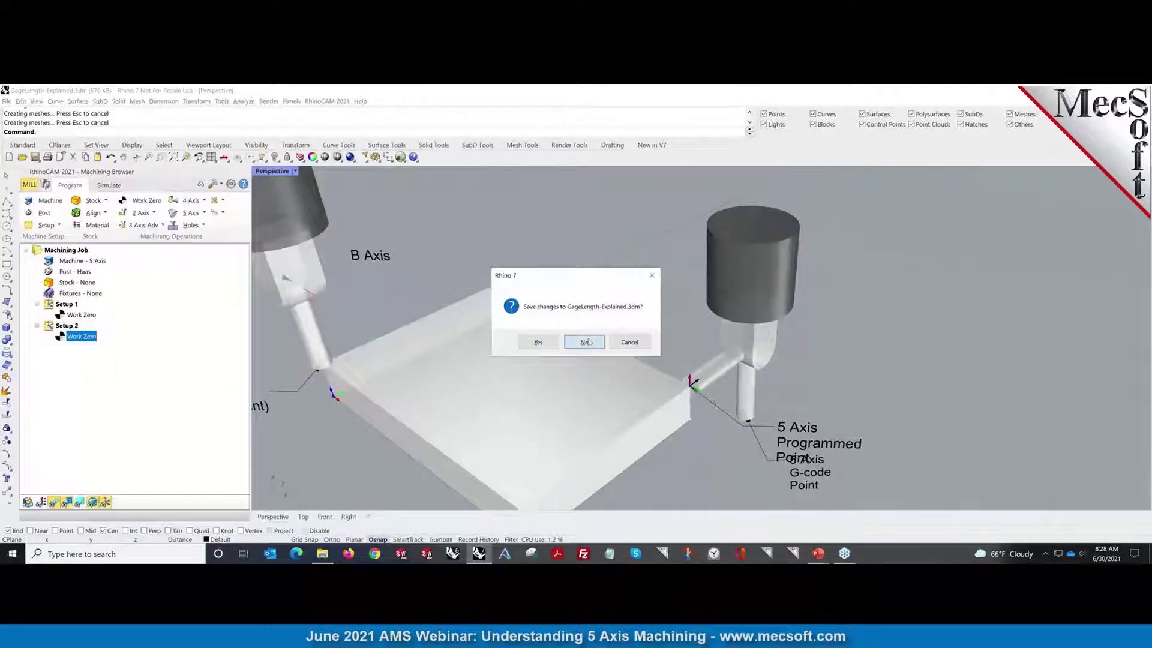
{"action": "left_click", "coordinate": [585, 342]}
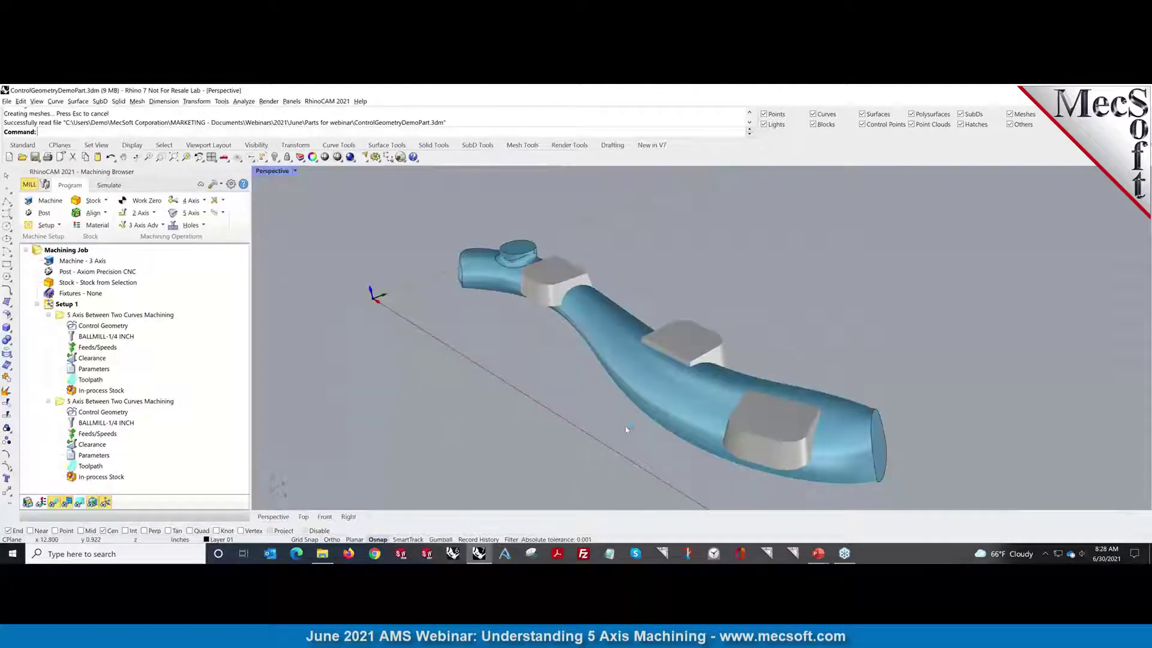
View the arm part from another angle, highlight its blue polysurface and clear the selection.
{"action": "right_click_drag", "start_coordinate": [626, 428], "coordinate": [591, 421]}
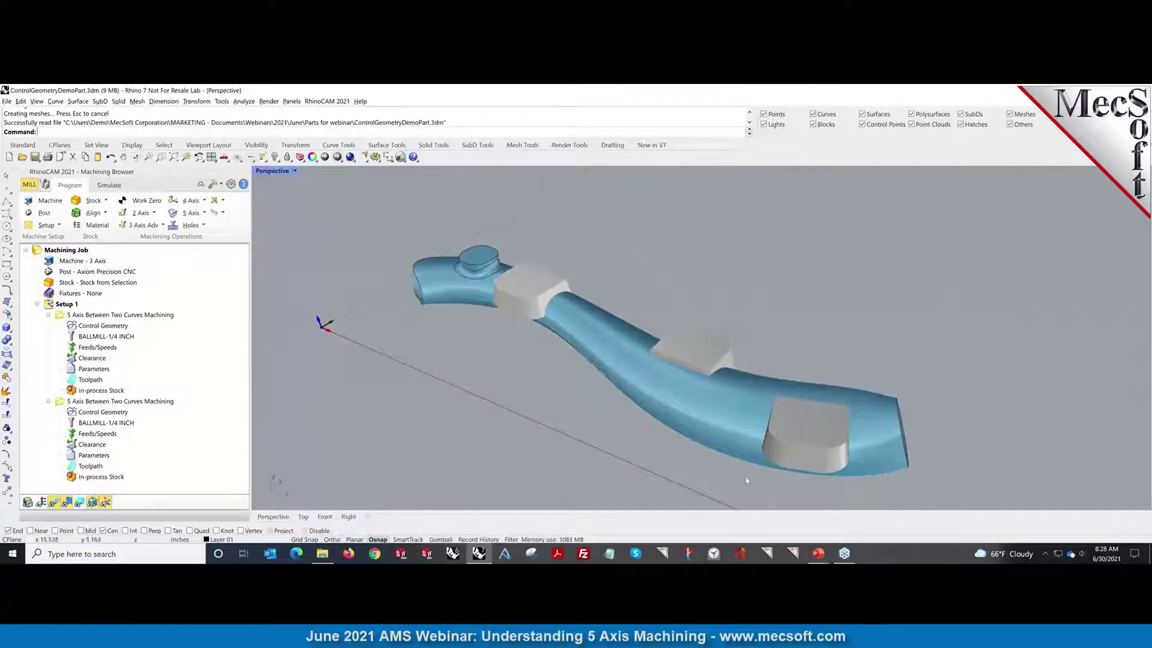
{"action": "left_click", "coordinate": [696, 430]}
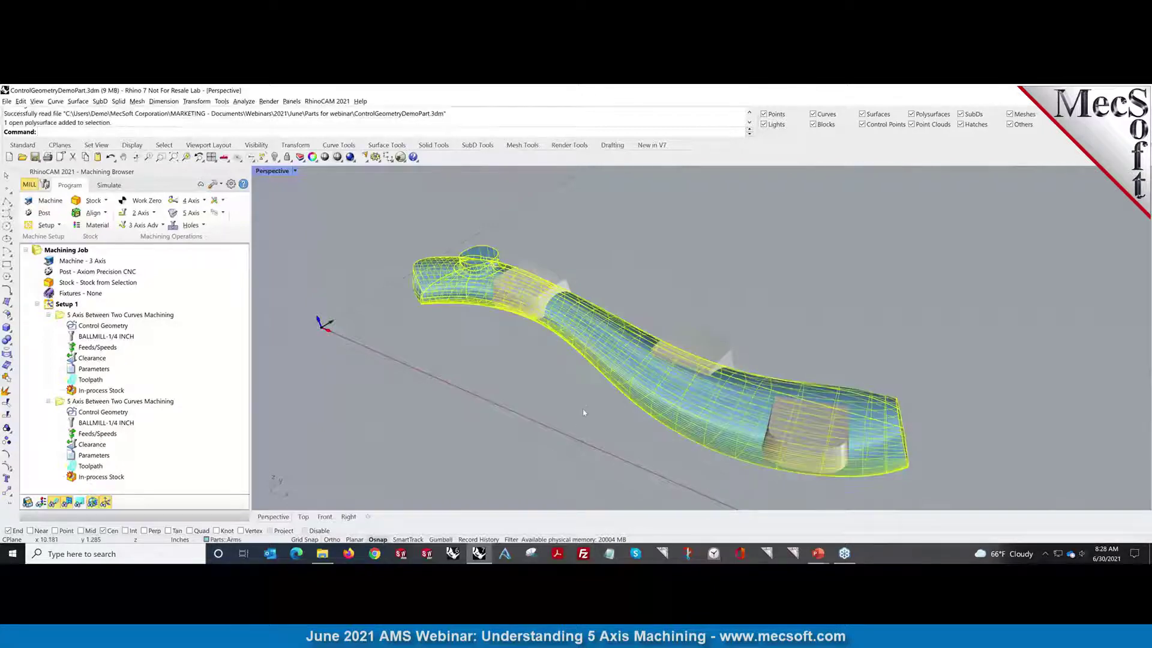
{"action": "left_click", "coordinate": [584, 413]}
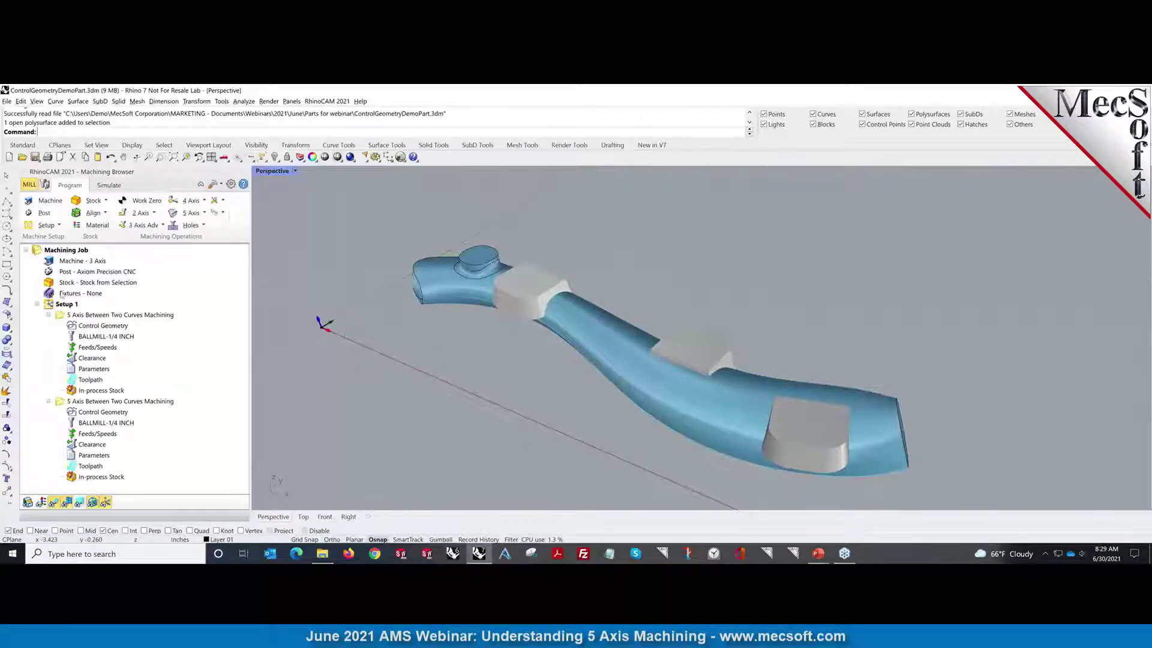
Review the toolpath and control geometry of the first 5 Axis Between Two Curves operation and collapse its entry.
{"action": "left_click", "coordinate": [93, 316]}
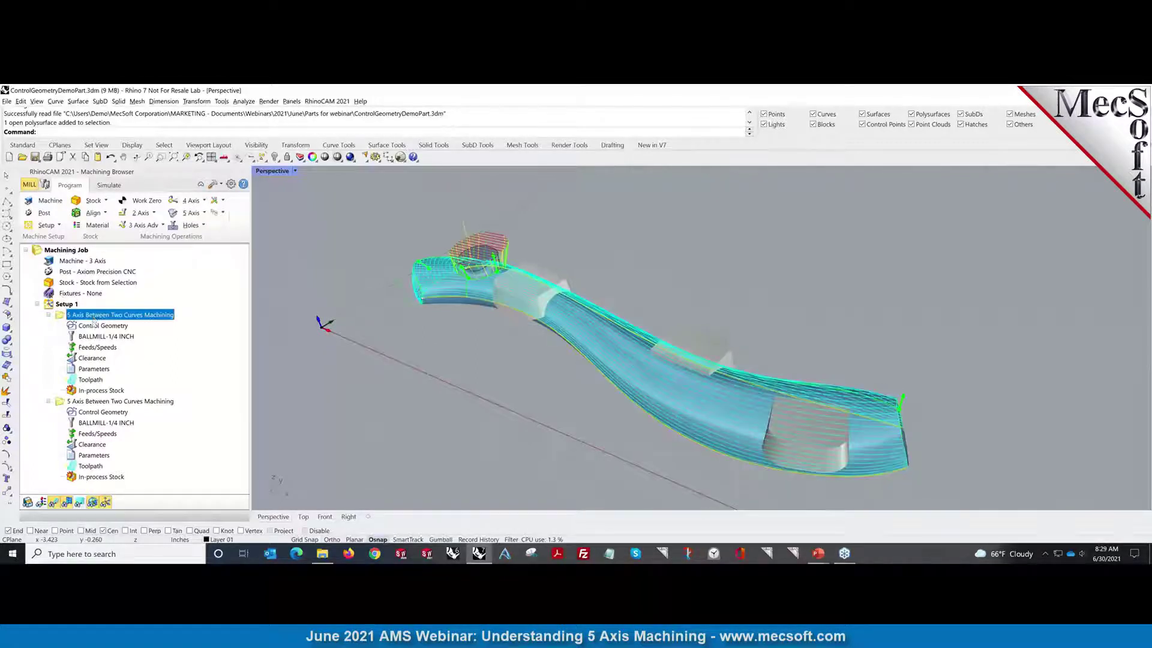
{"action": "left_click", "coordinate": [91, 325]}
{"action": "double_click", "coordinate": [92, 326]}
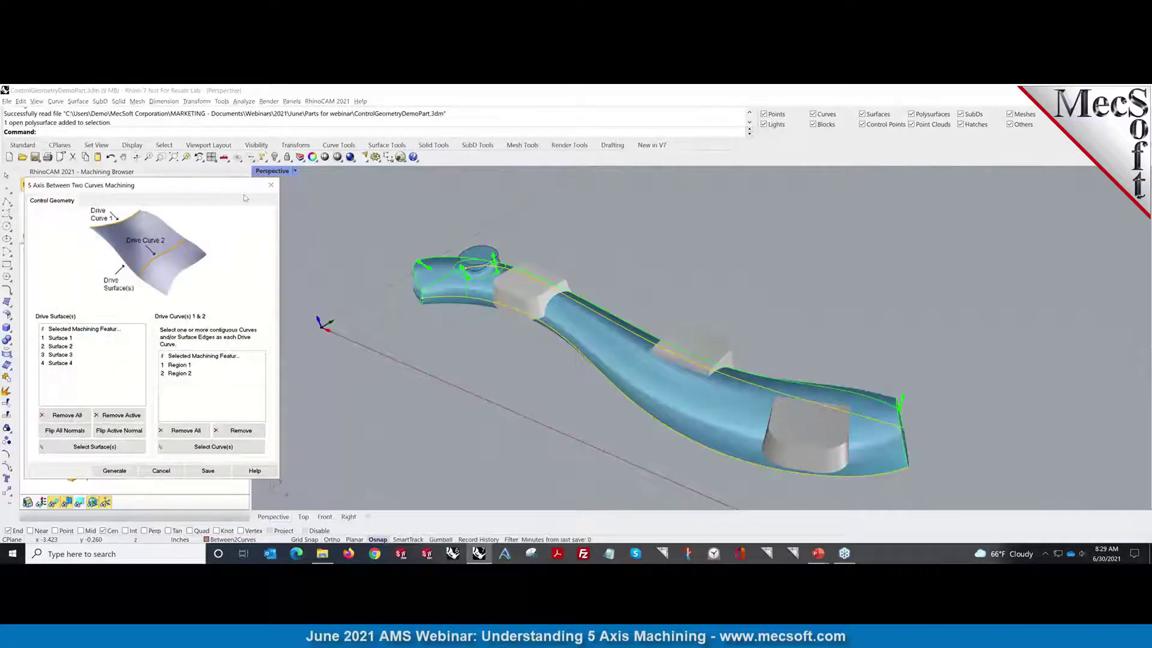
{"action": "left_click", "coordinate": [271, 185]}
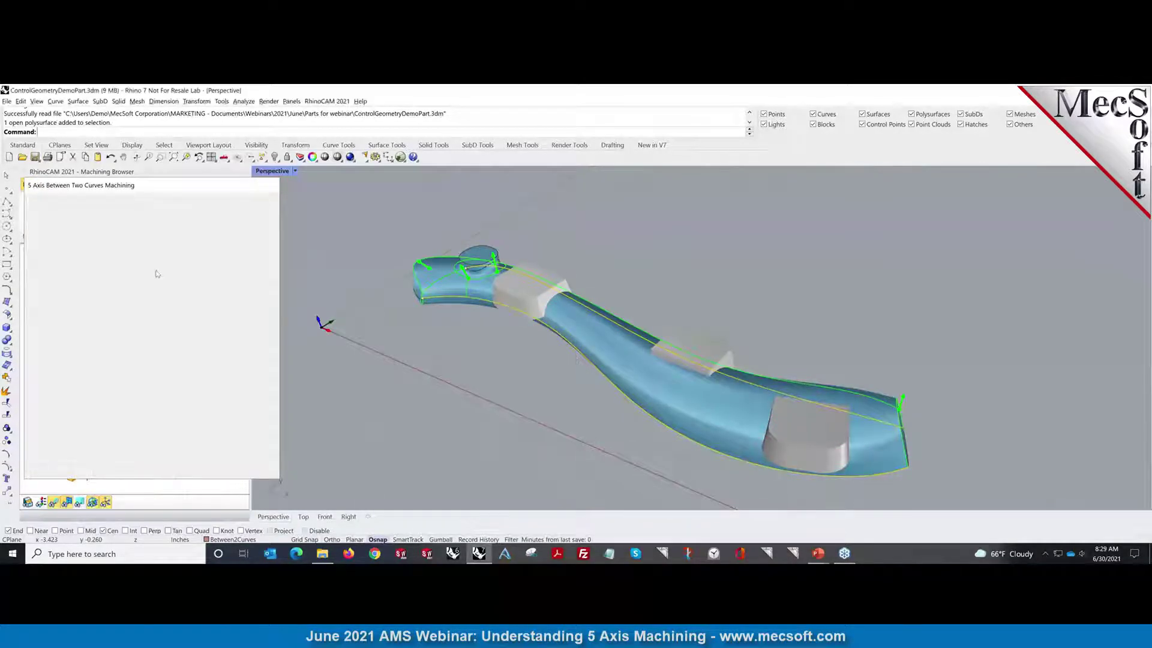
{"action": "left_click", "coordinate": [48, 315]}
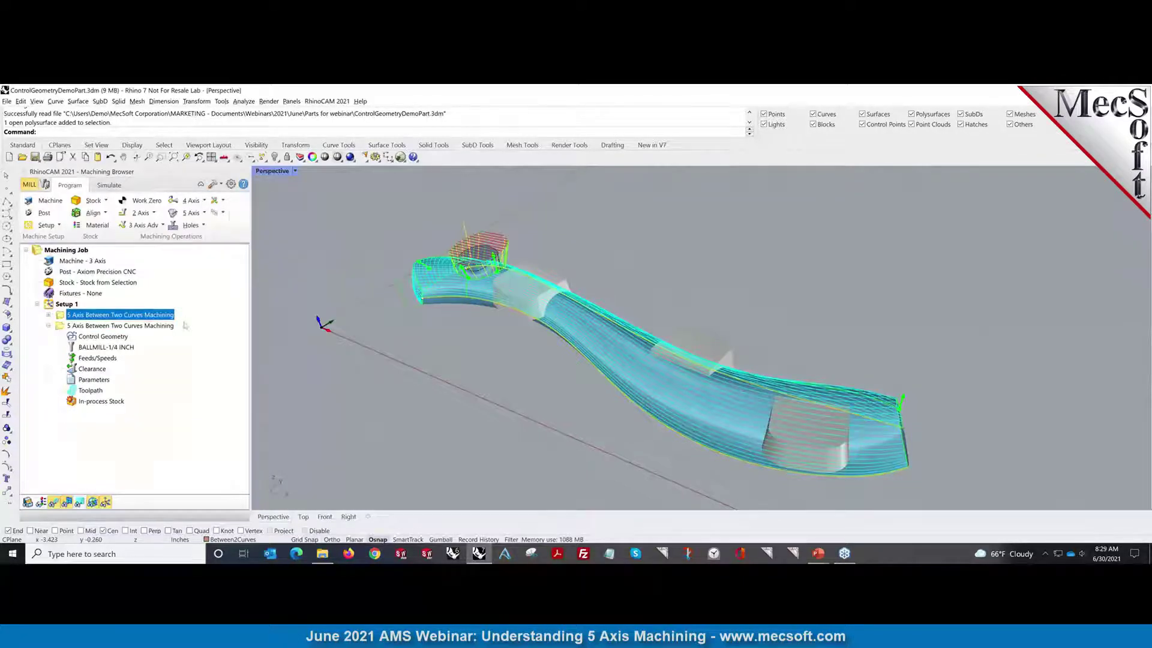
Start a new 5 Axis Between 2 Curves operation in Setup 1.
{"action": "left_click", "coordinate": [66, 304]}
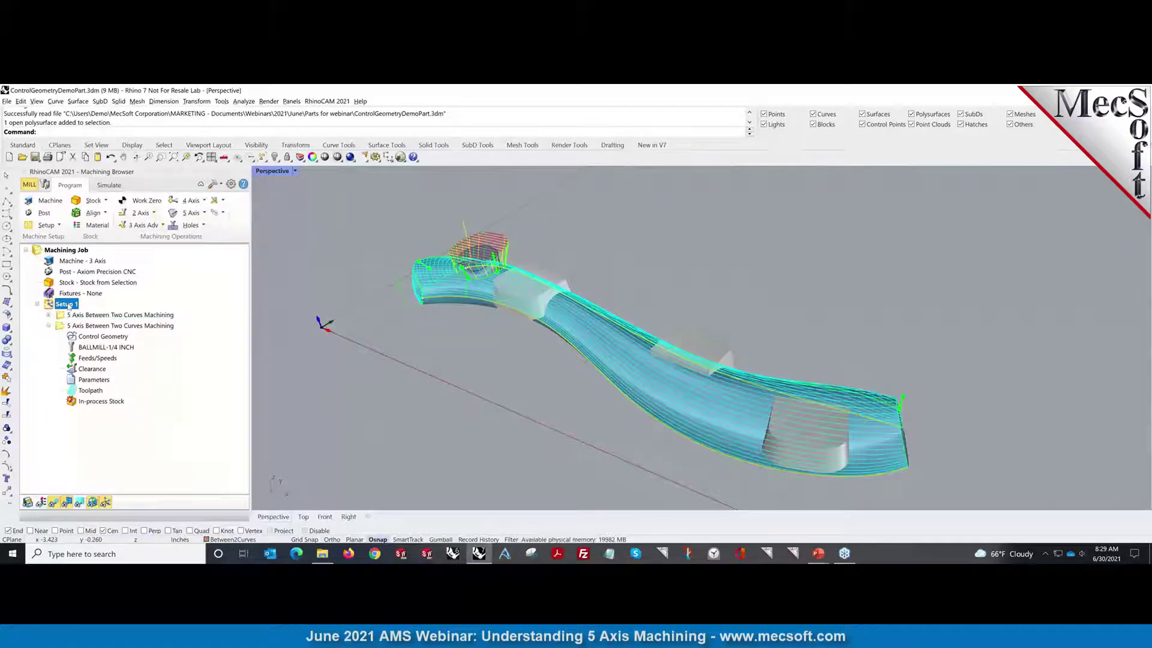
{"action": "left_click", "coordinate": [205, 213]}
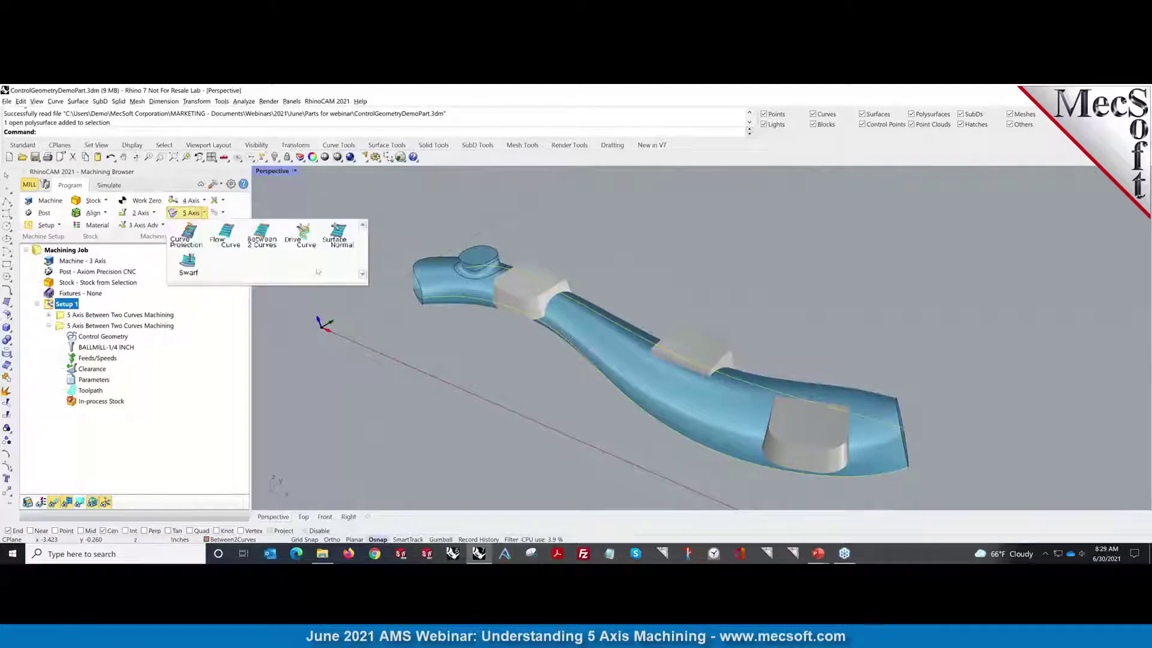
{"action": "left_click", "coordinate": [262, 237]}
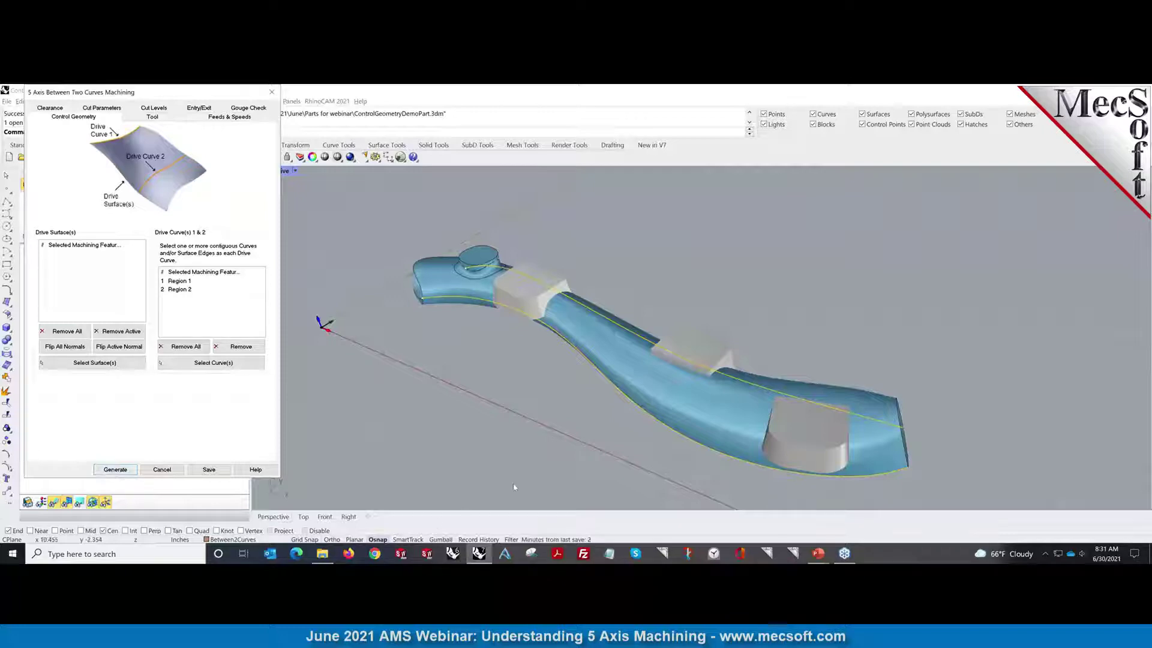
Select the arm's upper body surfaces and rounded end surface as drive surfaces and flip all their normals.
{"action": "left_click", "coordinate": [99, 362]}
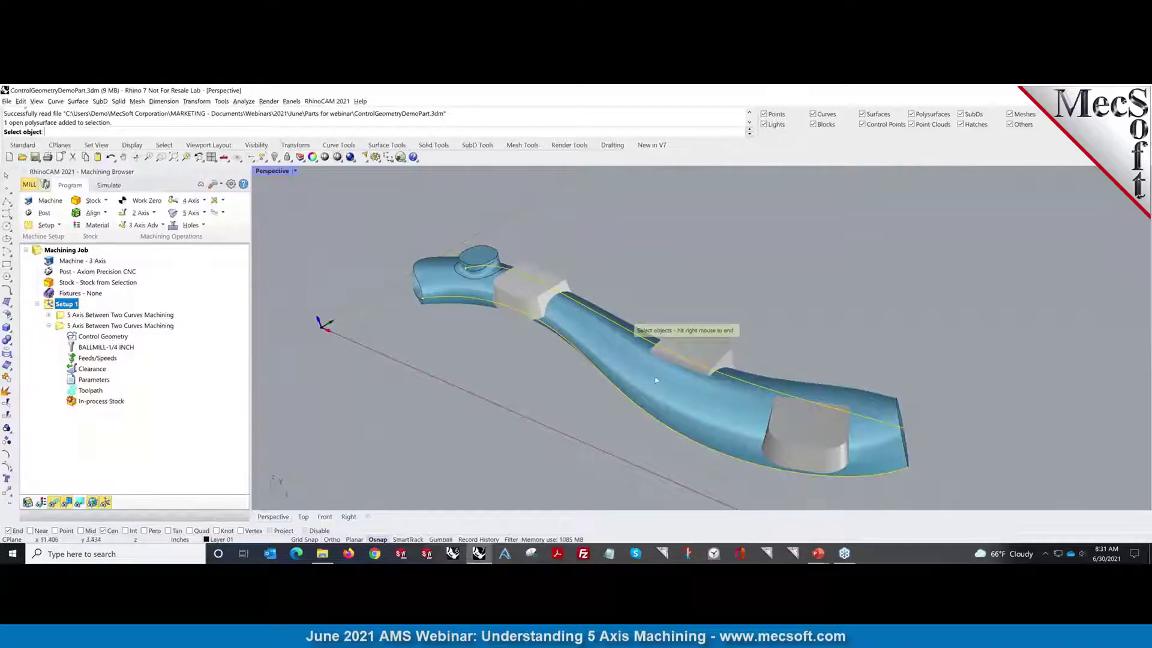
{"action": "left_click", "coordinate": [656, 380]}
{"action": "right_click_drag", "start_coordinate": [510, 374], "coordinate": [577, 341]}
{"action": "left_click", "coordinate": [385, 420]}
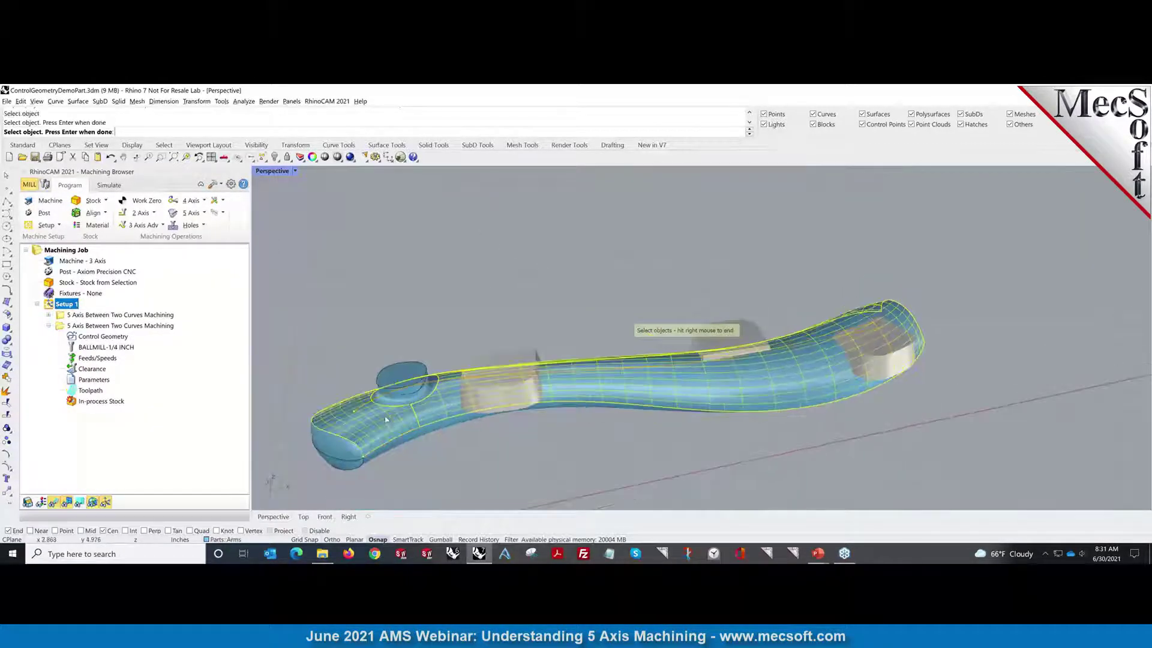
{"action": "left_click", "coordinate": [382, 456]}
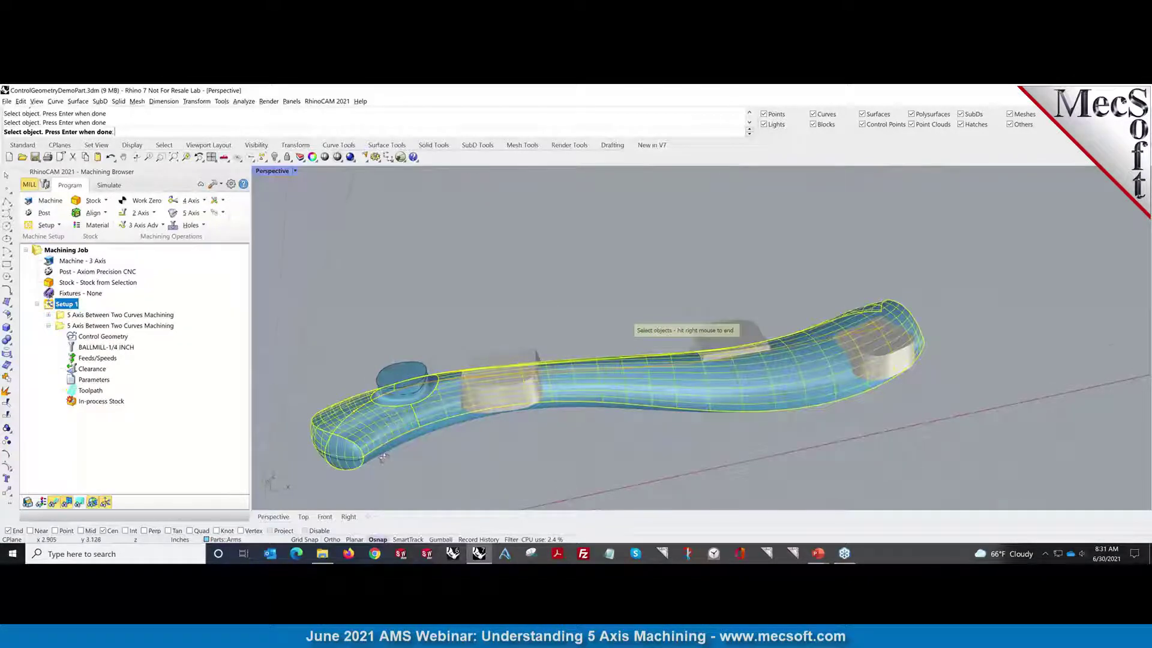
{"action": "right_click_drag", "start_coordinate": [382, 456], "coordinate": [523, 435]}
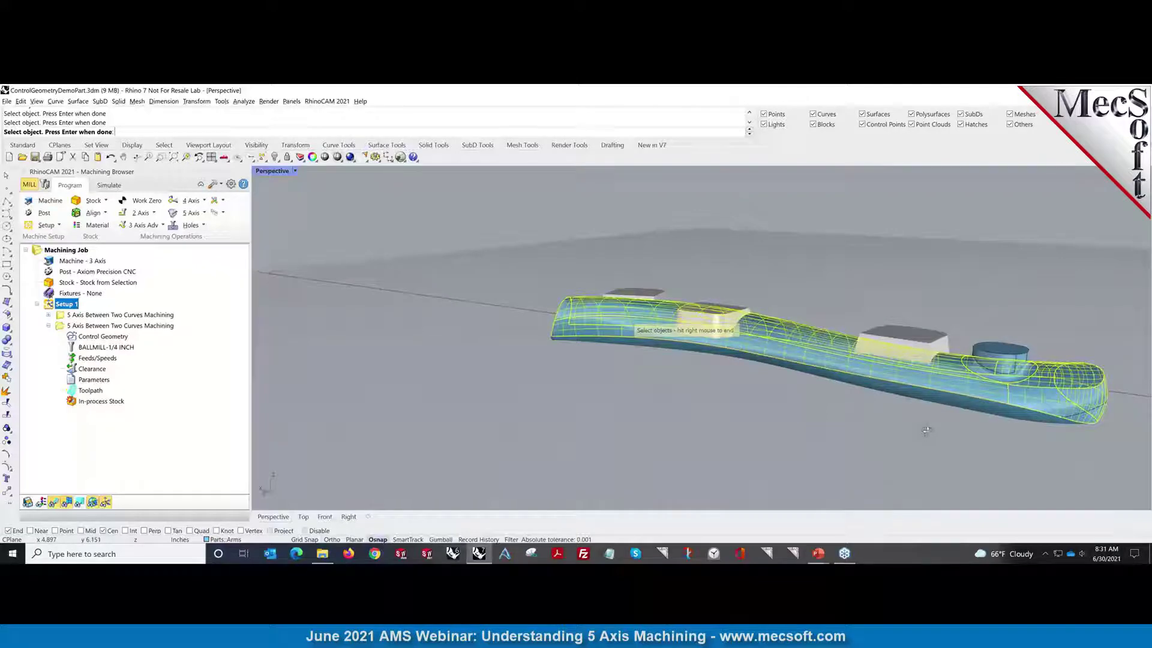
{"action": "right_click_drag", "start_coordinate": [926, 430], "coordinate": [750, 455]}
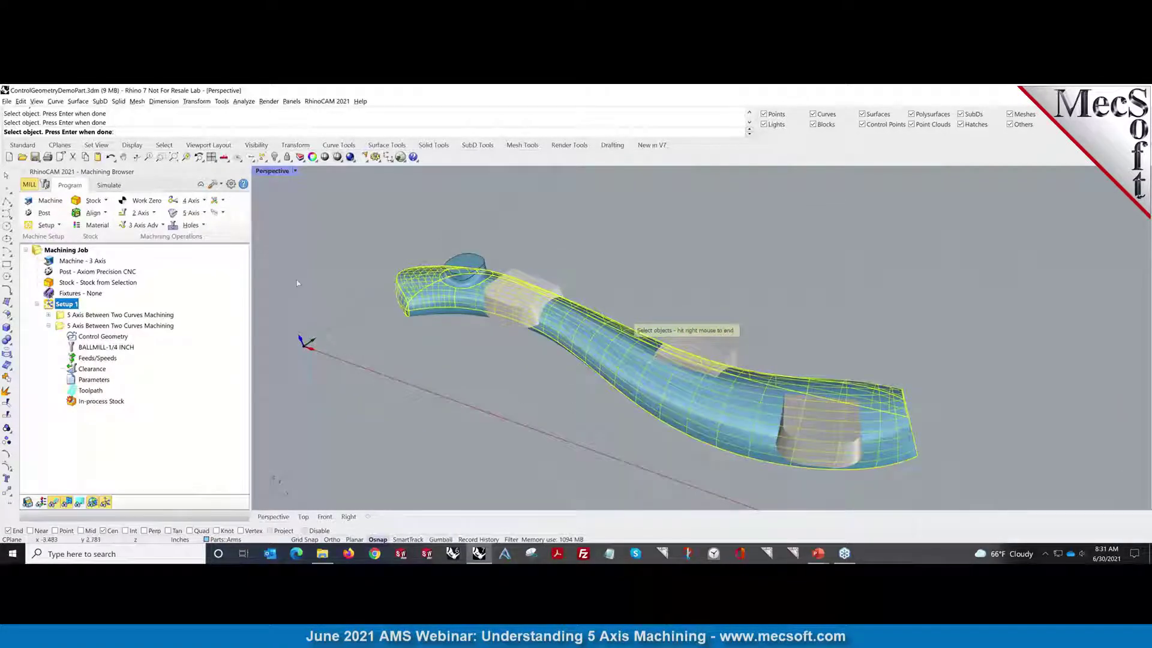
{"action": "right_click", "coordinate": [297, 283]}
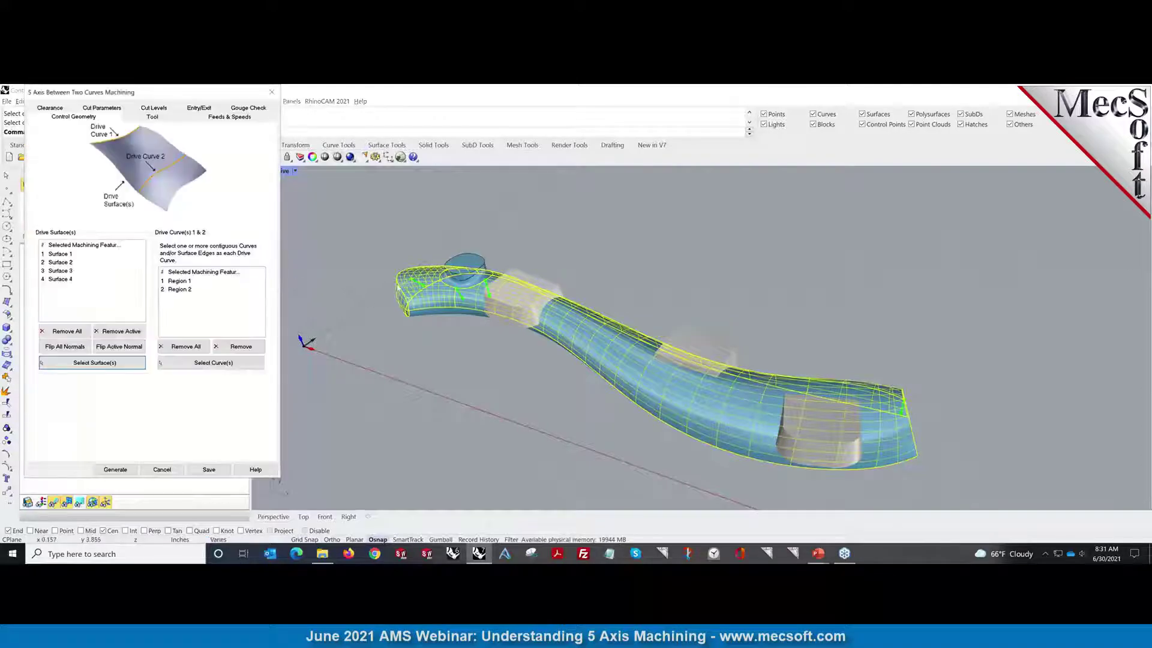
{"action": "scroll", "coordinate": [360, 309], "scroll_direction": "up", "scroll_amount": 1}
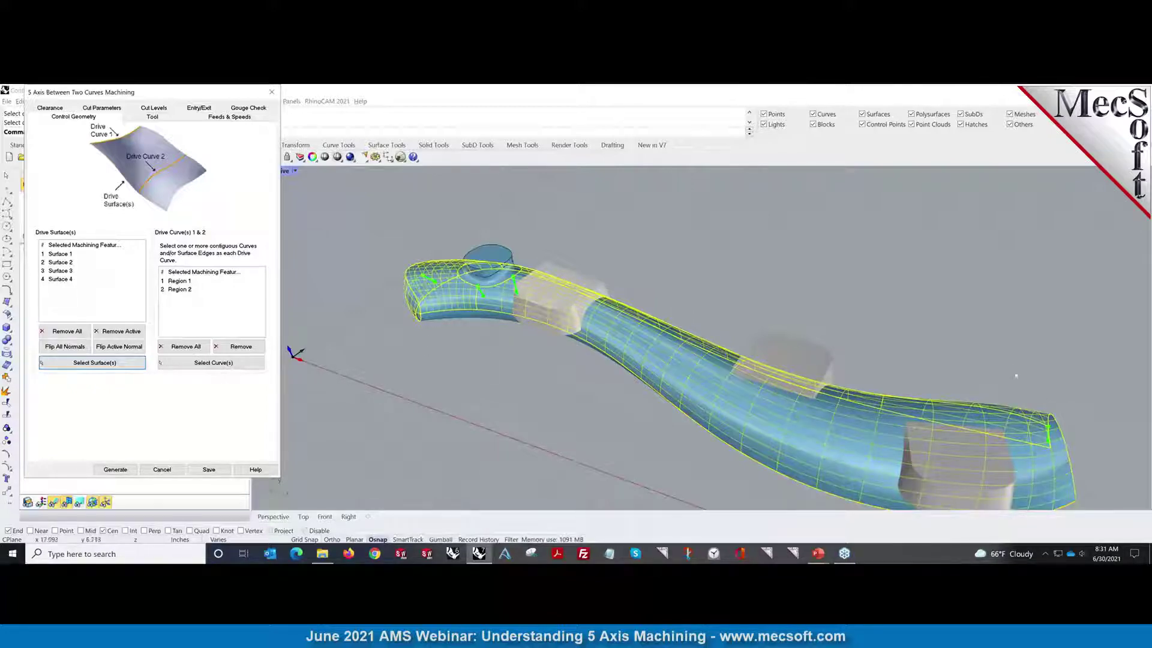
{"action": "left_click", "coordinate": [78, 348]}
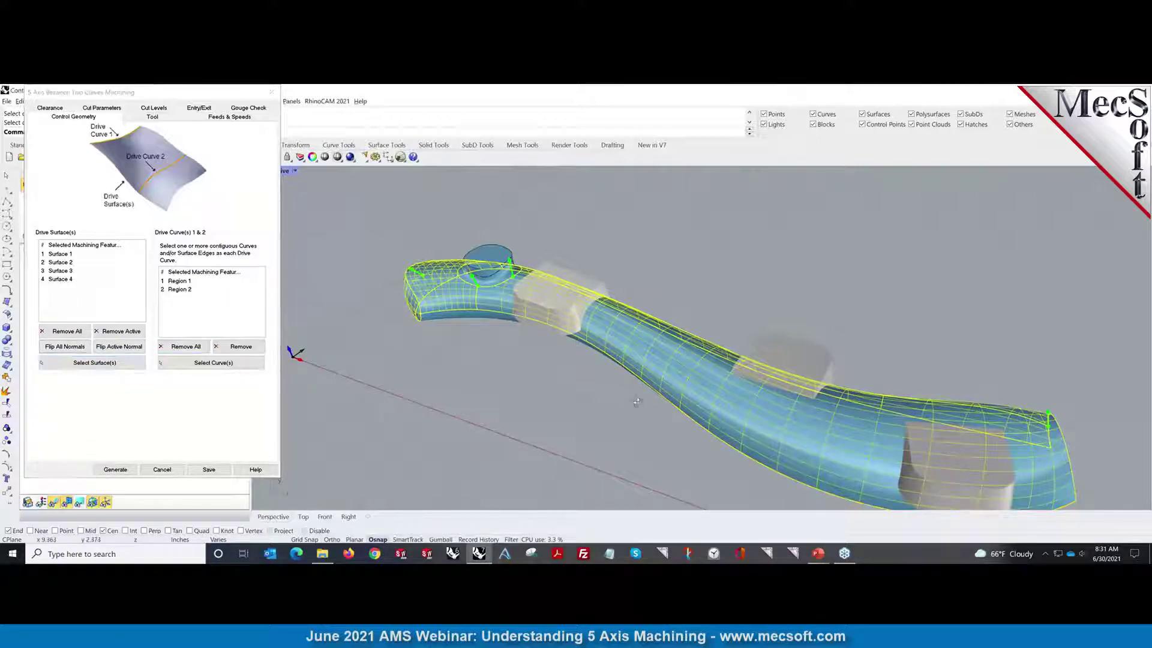
Inspect the flipped surface normals on the arm and highlight Region 2 among the drive curves.
{"action": "right_click_drag", "start_coordinate": [679, 366], "coordinate": [638, 401]}
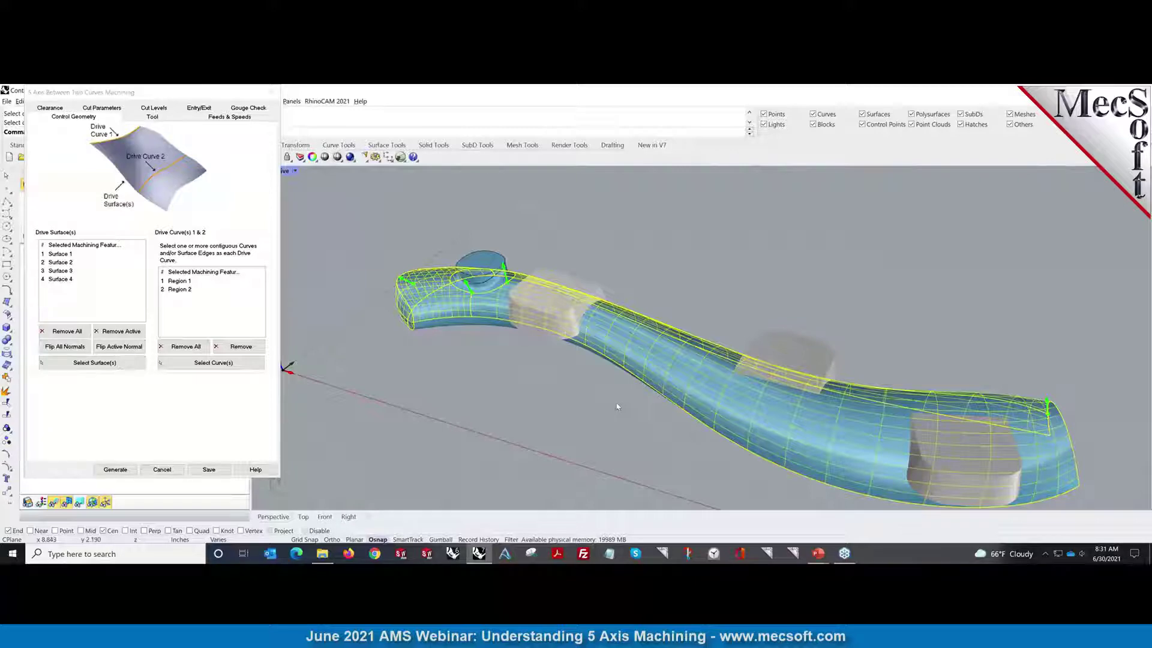
{"action": "right_click_drag", "start_coordinate": [604, 421], "coordinate": [583, 404]}
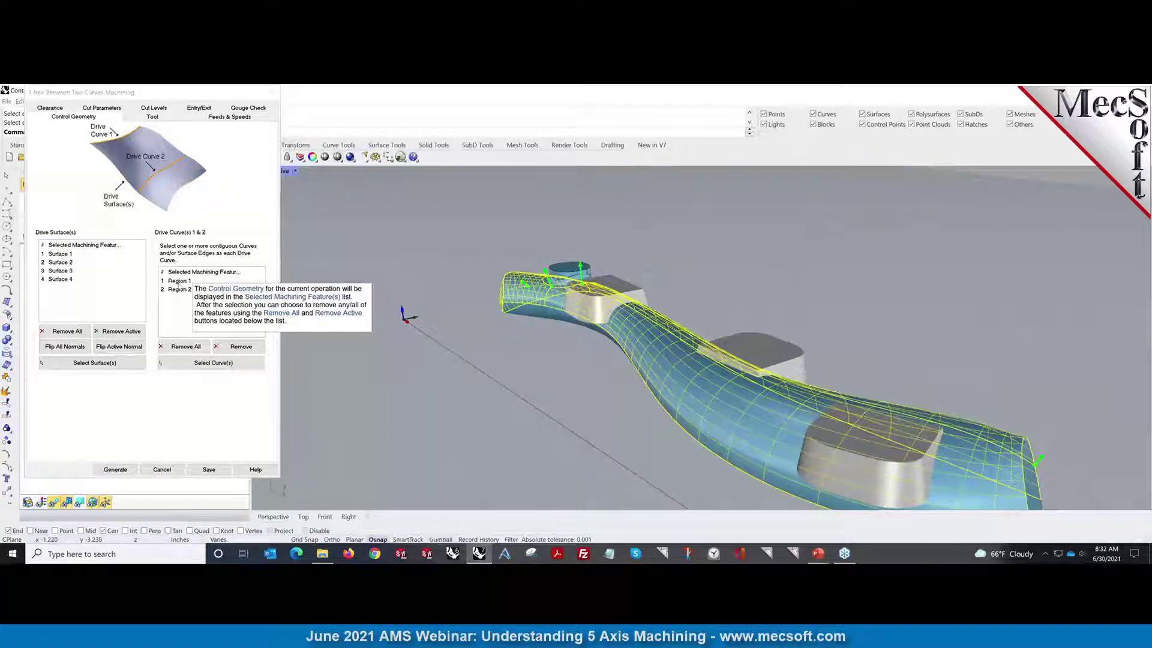
{"action": "left_click", "coordinate": [179, 289]}
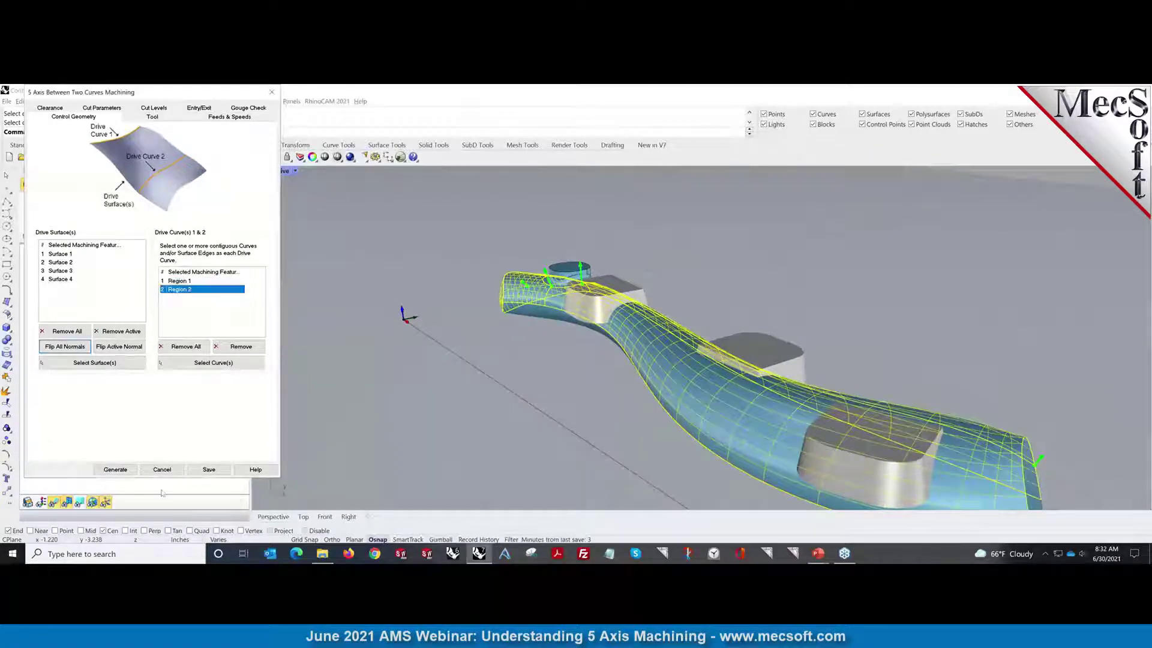
Browse the ball, corner radius and taper mill types without changing the tool, and review the operation's feeds and speeds.
{"action": "left_click", "coordinate": [153, 117]}
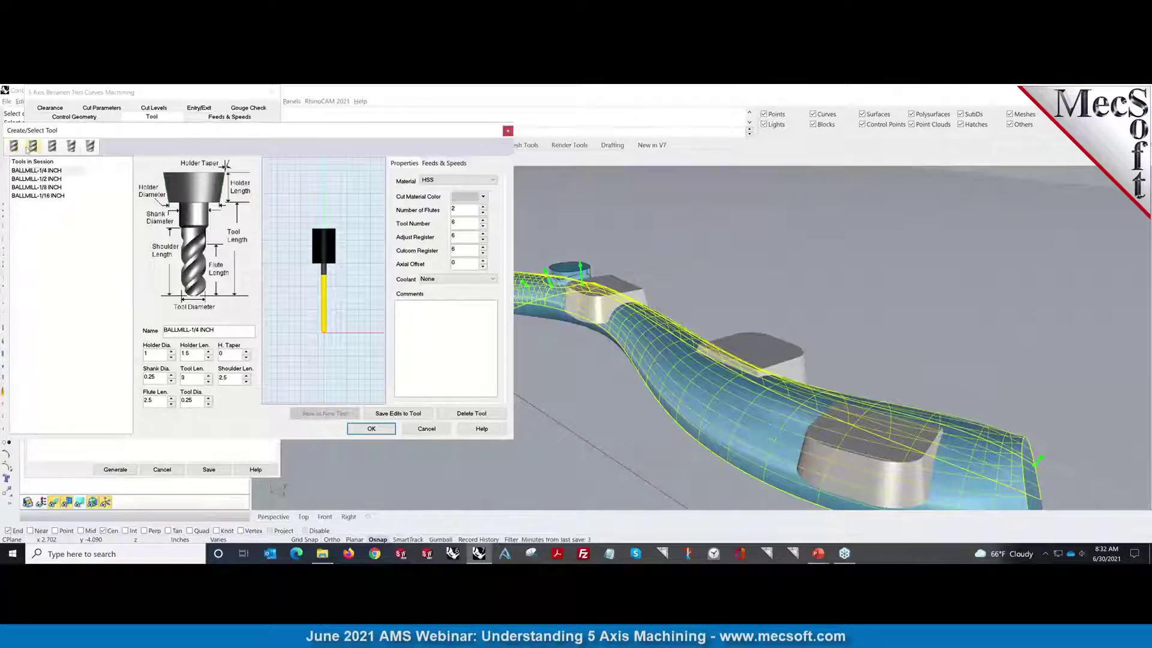
{"action": "left_click", "coordinate": [71, 146]}
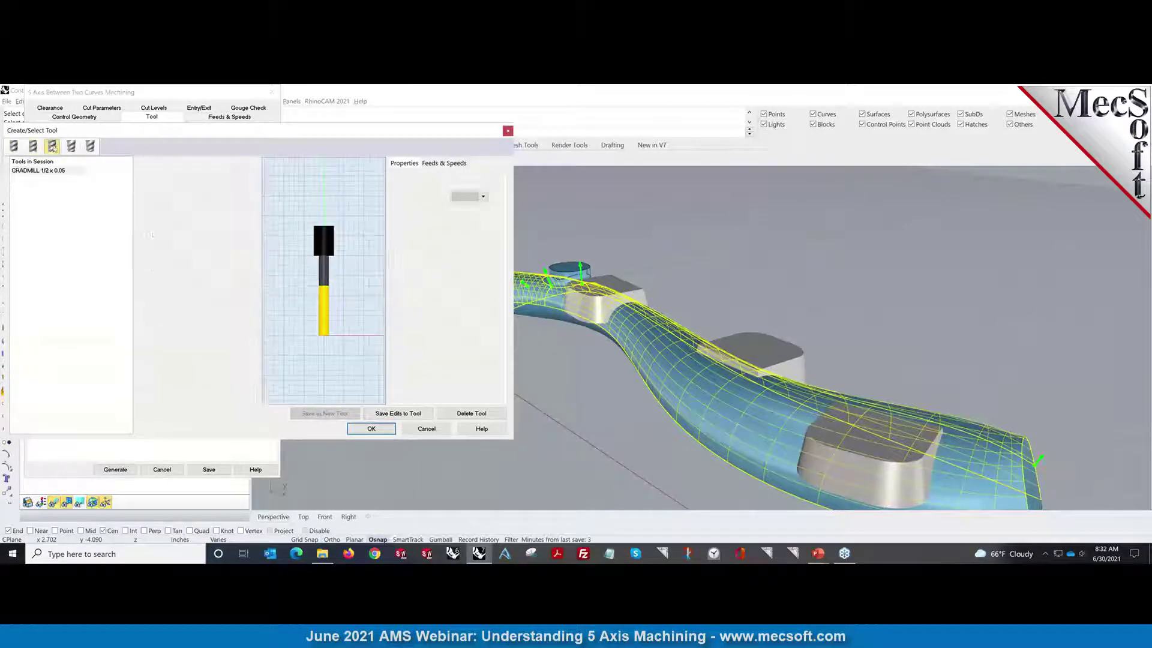
{"action": "left_click", "coordinate": [90, 147]}
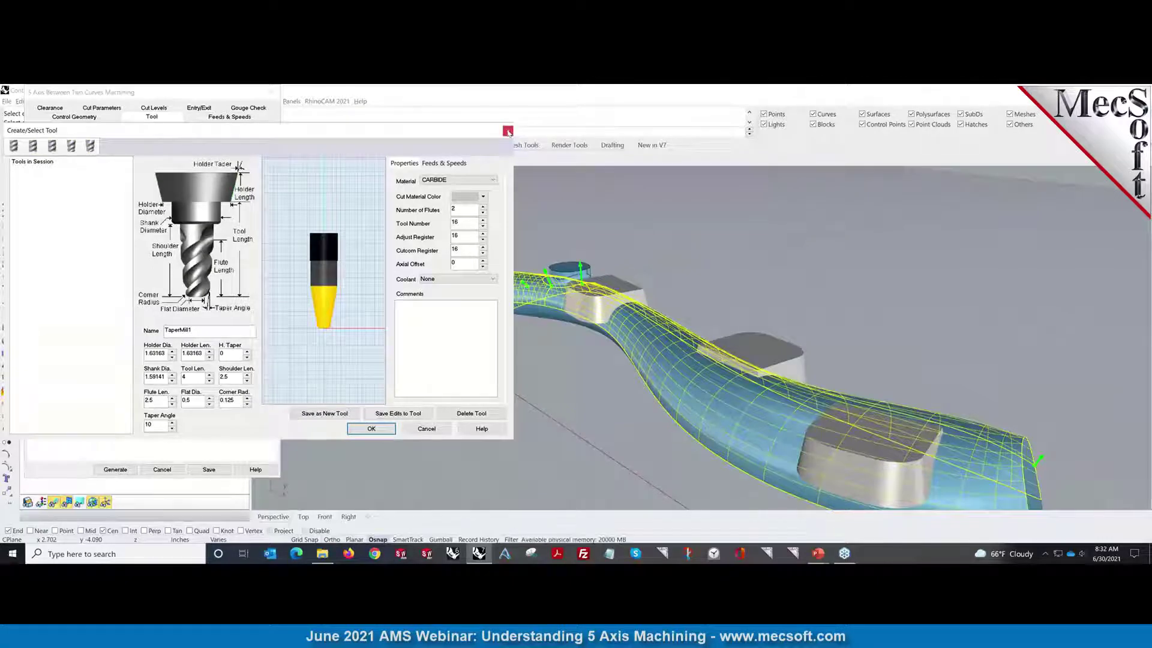
{"action": "left_click", "coordinate": [508, 132]}
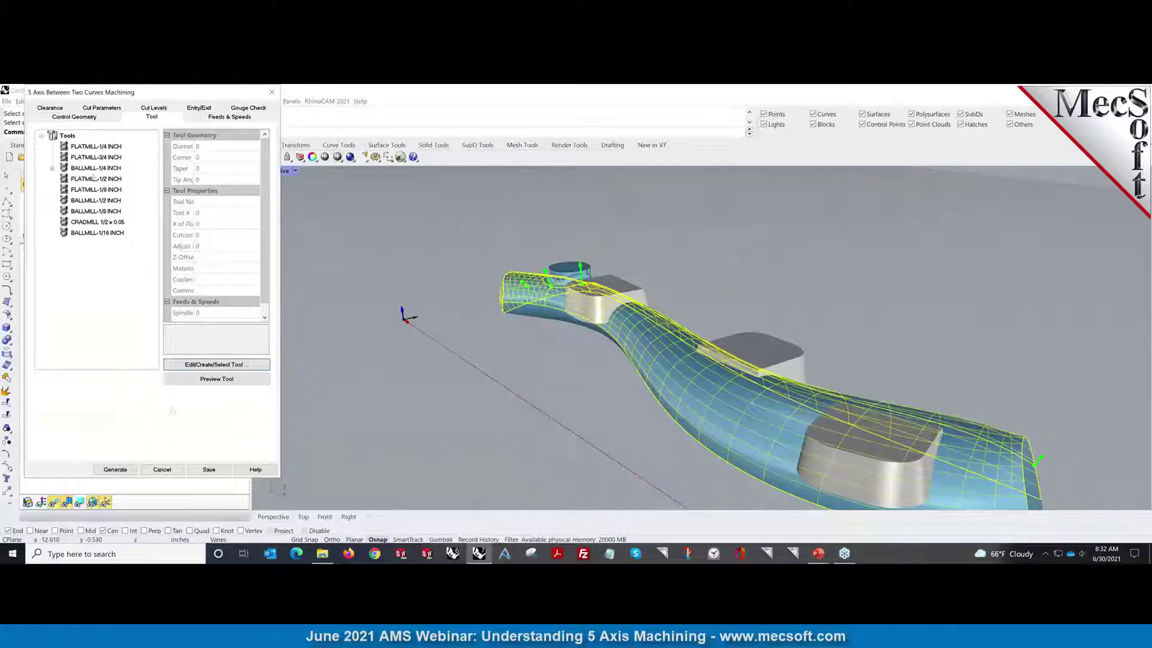
{"action": "mouse_move", "coordinate": [77, 185]}
{"action": "left_click", "coordinate": [198, 118]}
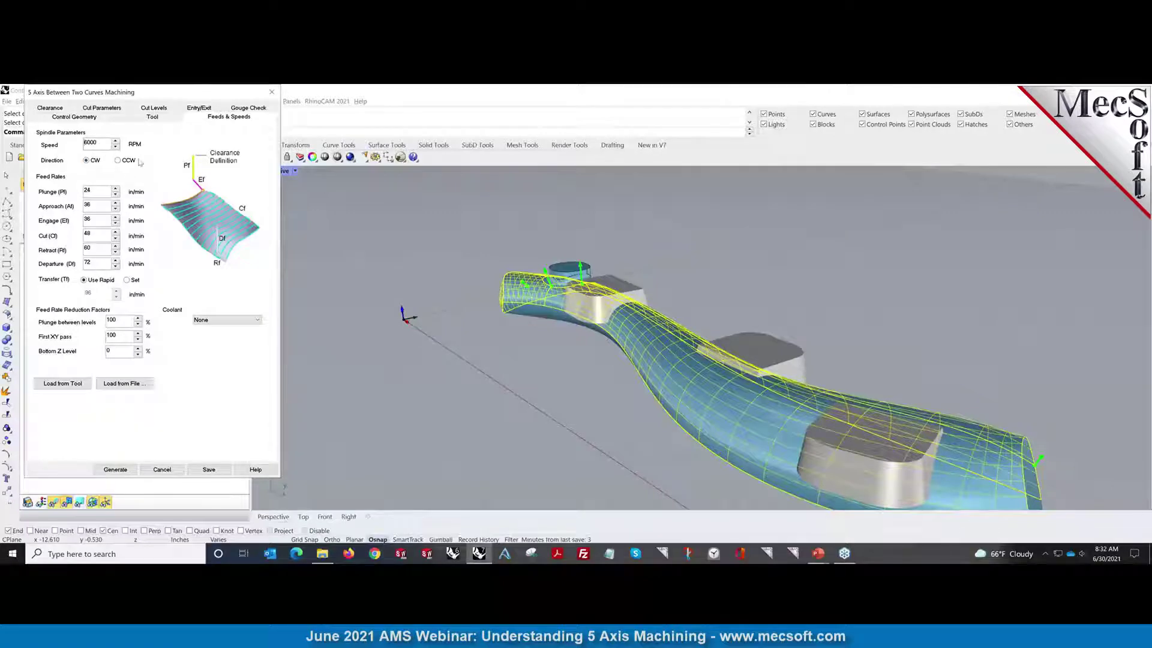
Try the sphere clearance and a cylinder clearance about the X axis, and return the clearance definition to Plane.
{"action": "left_click", "coordinate": [54, 109]}
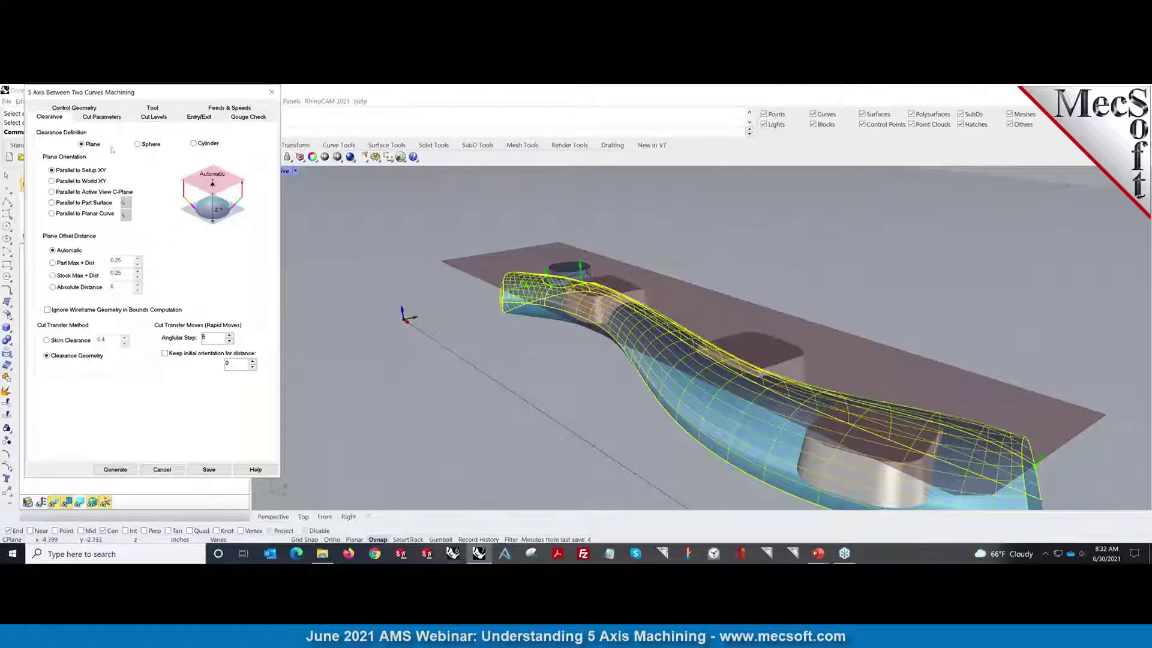
{"action": "left_click", "coordinate": [137, 144]}
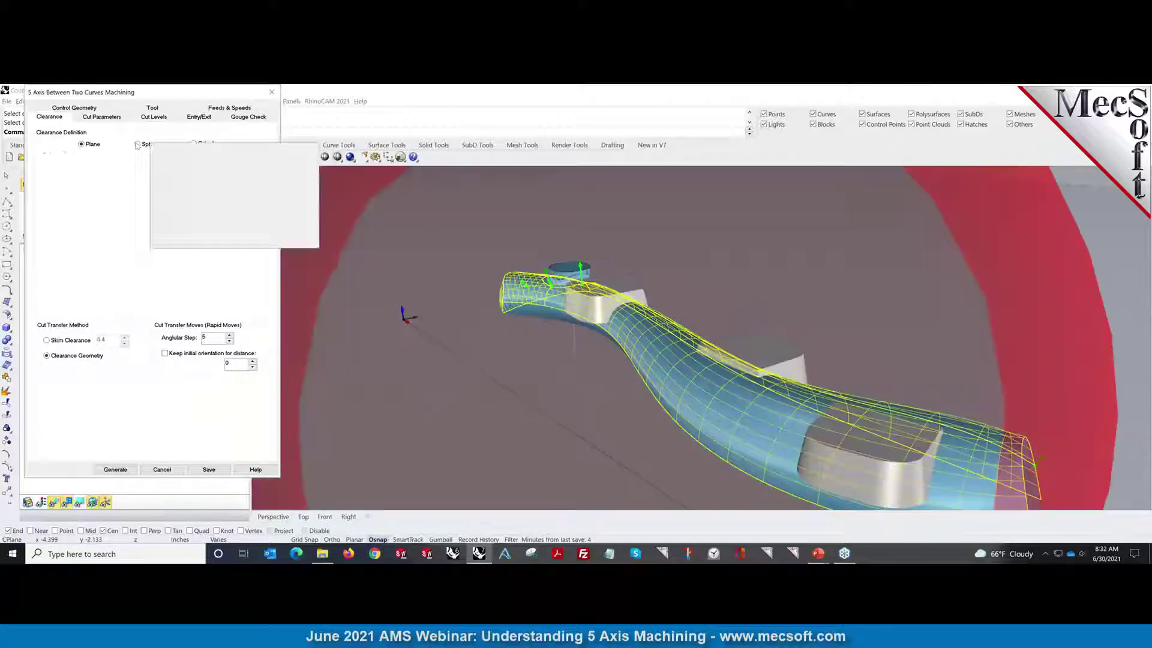
{"action": "scroll", "coordinate": [484, 308], "scroll_direction": "down", "scroll_amount": 10}
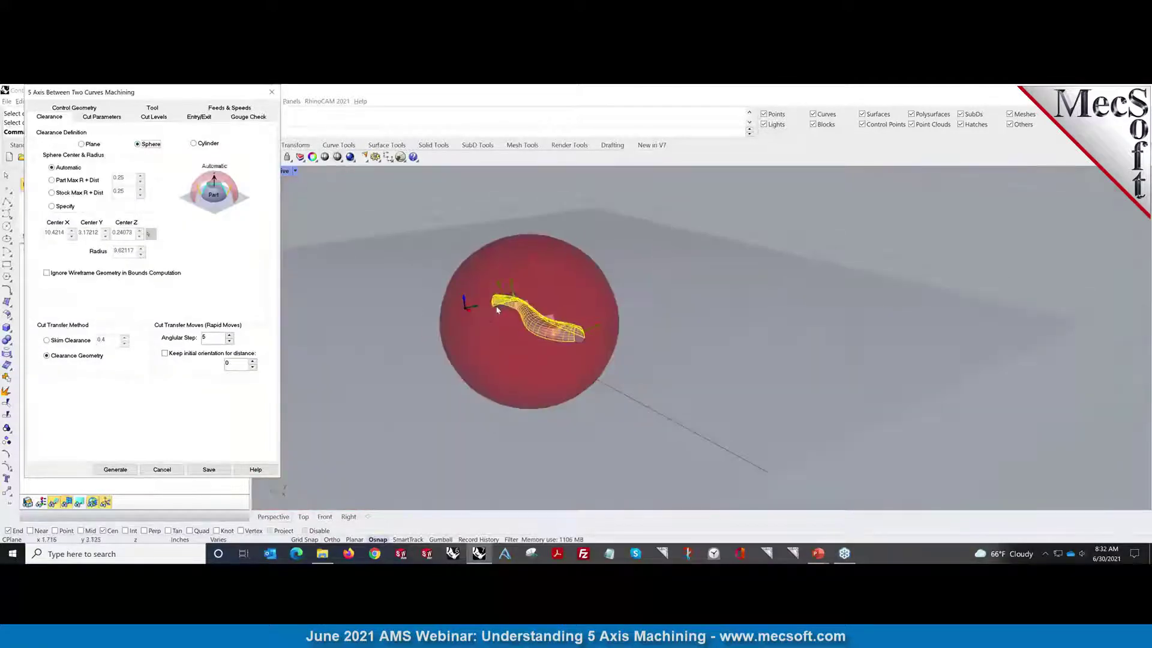
{"action": "scroll", "coordinate": [508, 318], "scroll_direction": "up", "scroll_amount": 4}
{"action": "mouse_move", "coordinate": [508, 319]}
{"action": "right_mouse_down"}
{"action": "mouse_move", "coordinate": [642, 306]}
{"action": "mouse_move", "coordinate": [507, 317]}
{"action": "right_mouse_up"}
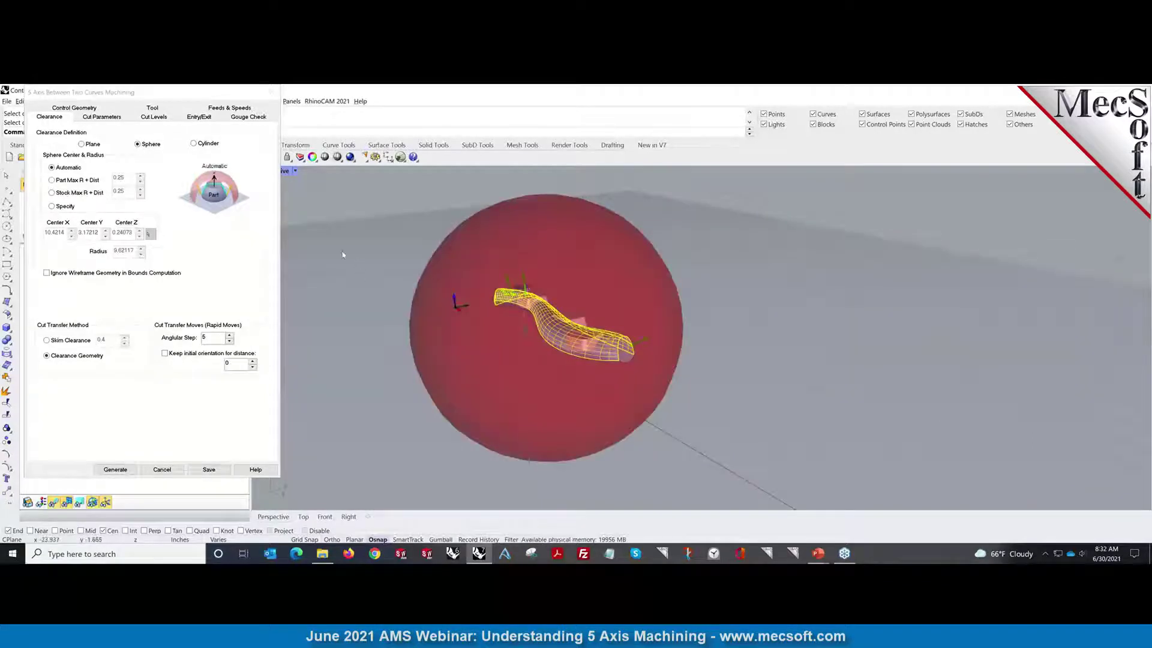
{"action": "left_click", "coordinate": [194, 144]}
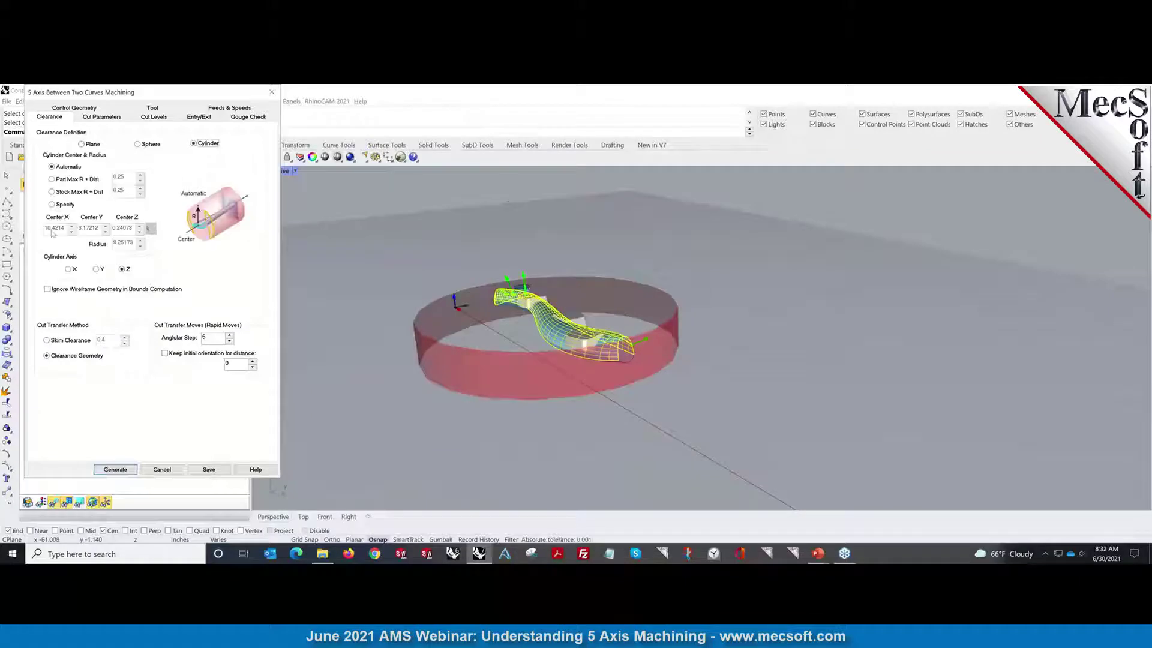
{"action": "left_click", "coordinate": [68, 270]}
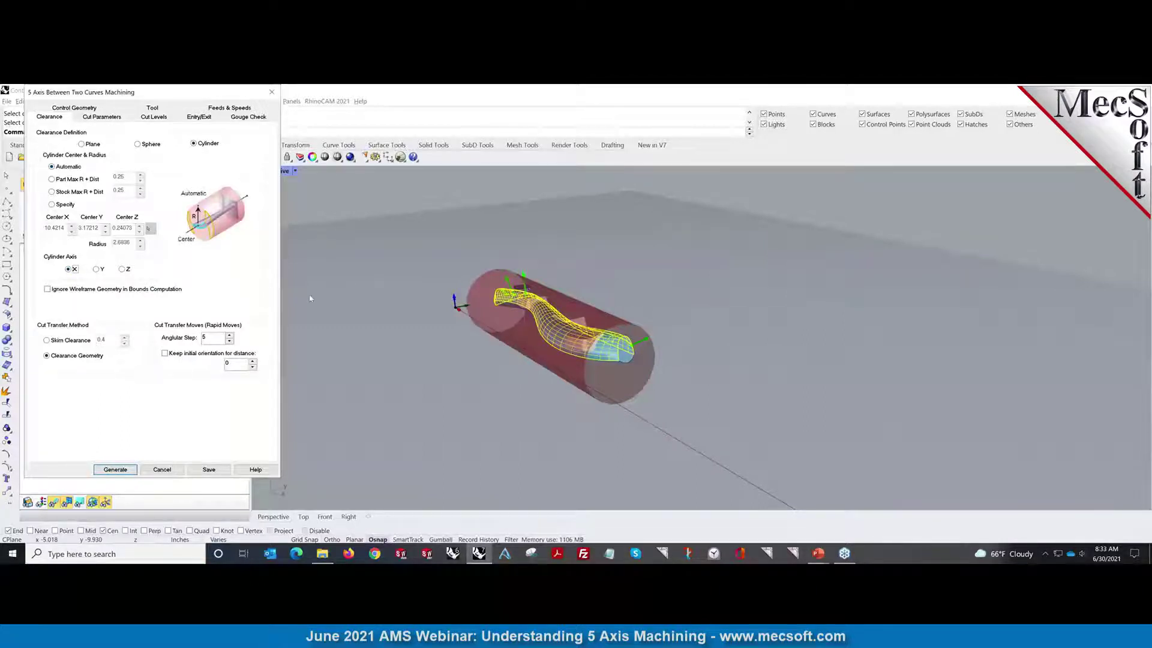
{"action": "left_click", "coordinate": [82, 144]}
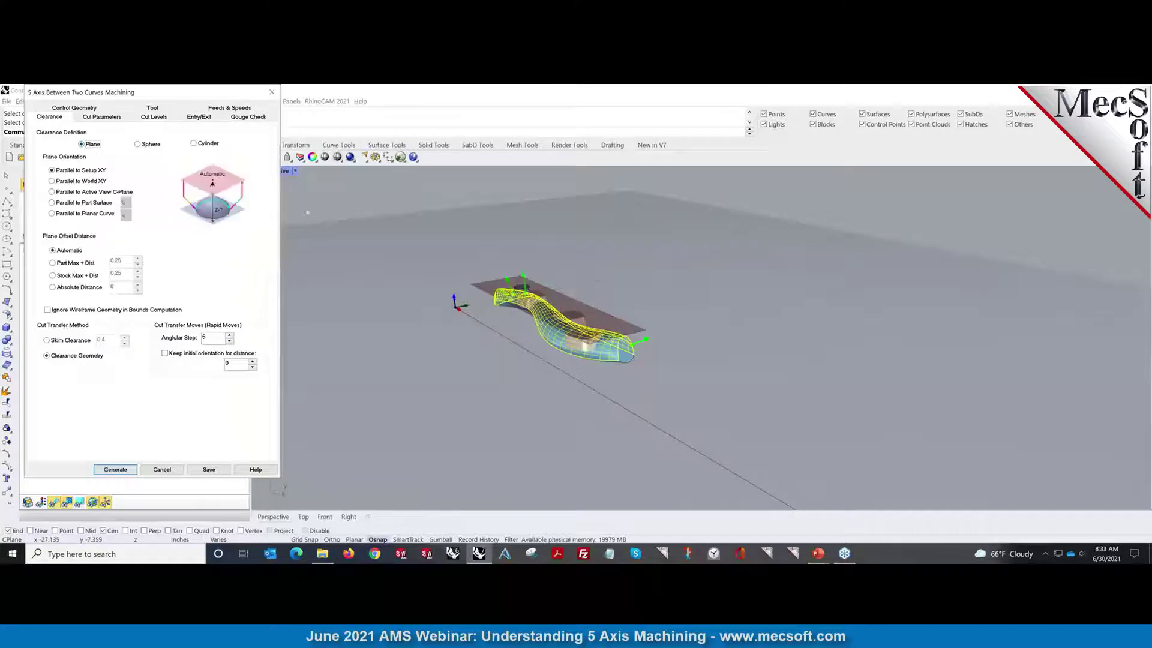
{"action": "scroll", "coordinate": [444, 275], "scroll_direction": "up", "scroll_amount": 5}
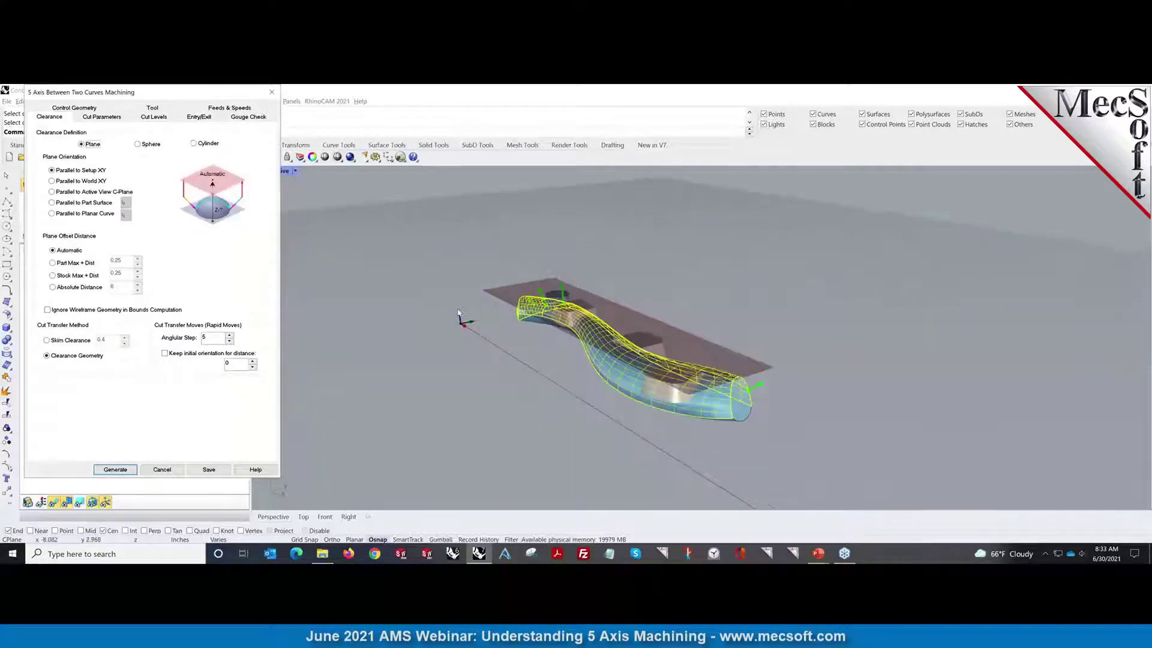
{"action": "right_click_drag", "start_coordinate": [469, 391], "coordinate": [491, 385]}
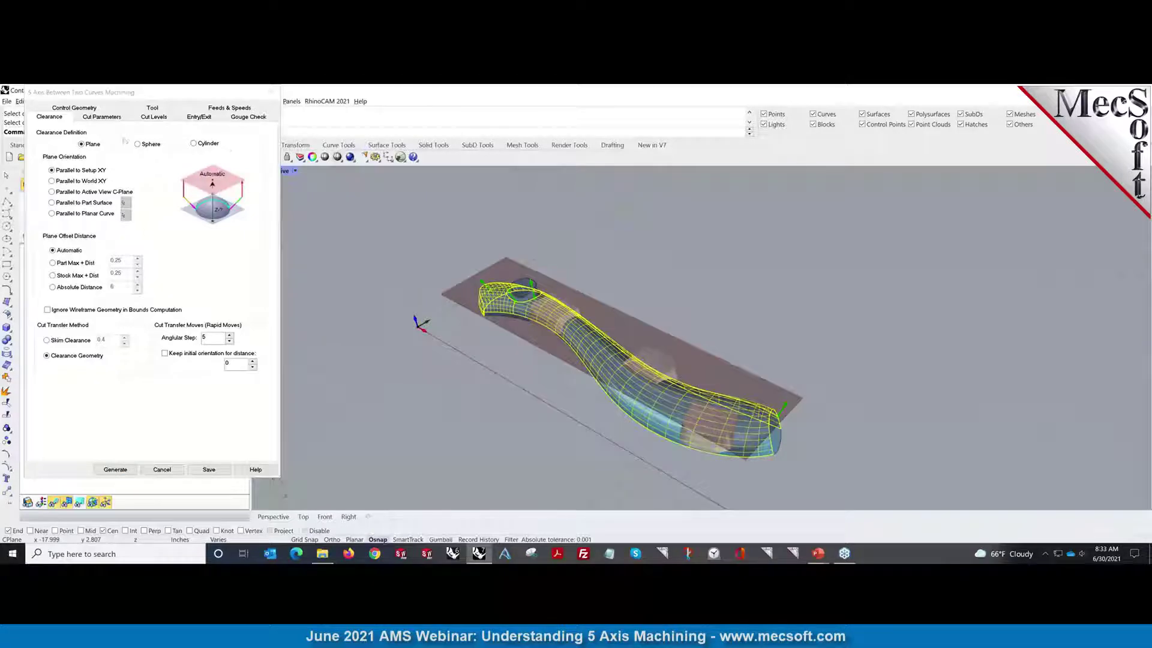
Examine the operation's cut parameters: number of output axes, cut tolerance, stepover and tool axis control.
{"action": "left_click", "coordinate": [102, 117]}
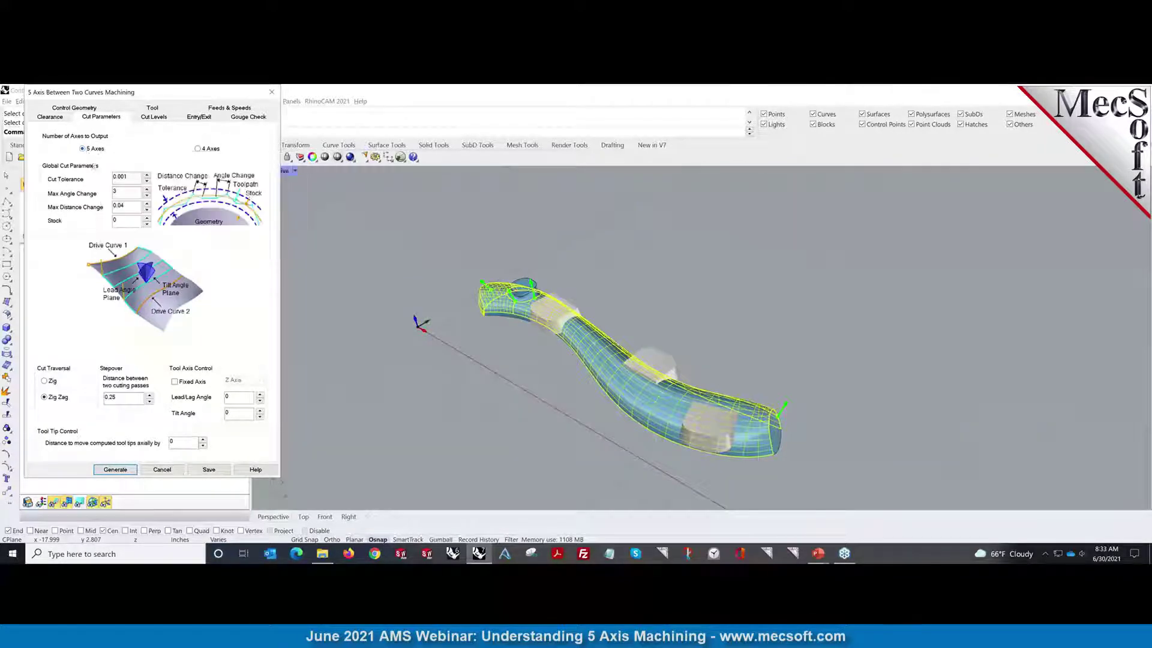
{"action": "mouse_move", "coordinate": [96, 151]}
{"action": "mouse_move", "coordinate": [219, 152]}
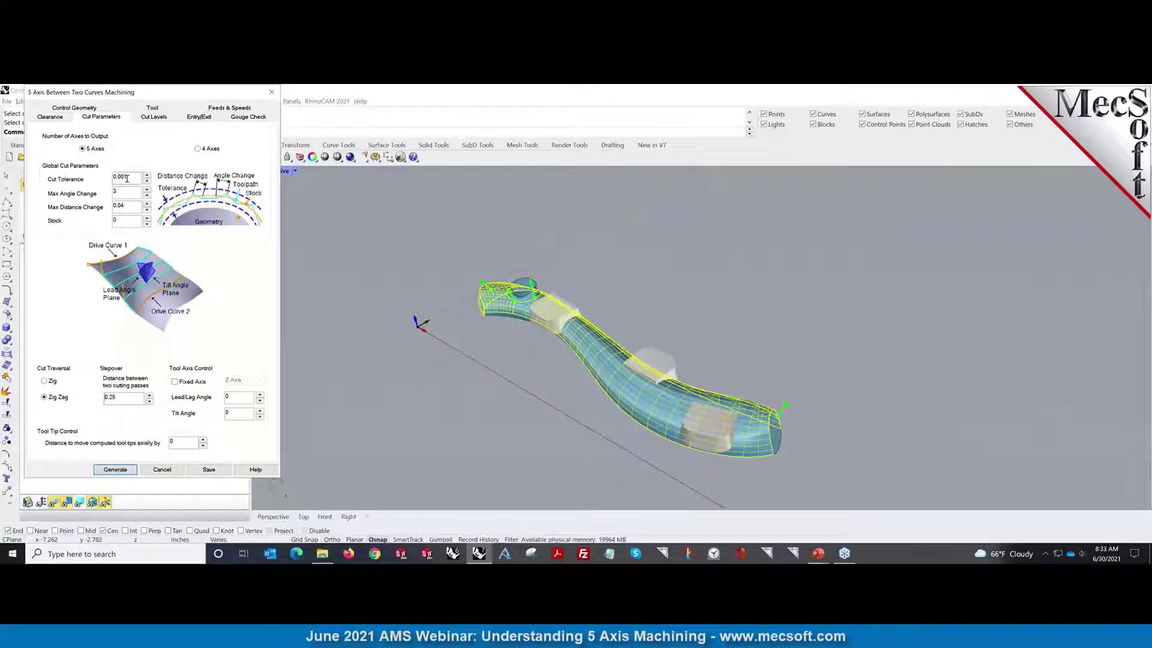
{"action": "mouse_move", "coordinate": [127, 179]}
{"action": "mouse_move", "coordinate": [174, 384]}
{"action": "mouse_move", "coordinate": [235, 396]}
Check the cut levels, entry/exit motions and gouge check settings, and generate the operation's toolpath.
{"action": "left_click", "coordinate": [157, 118]}
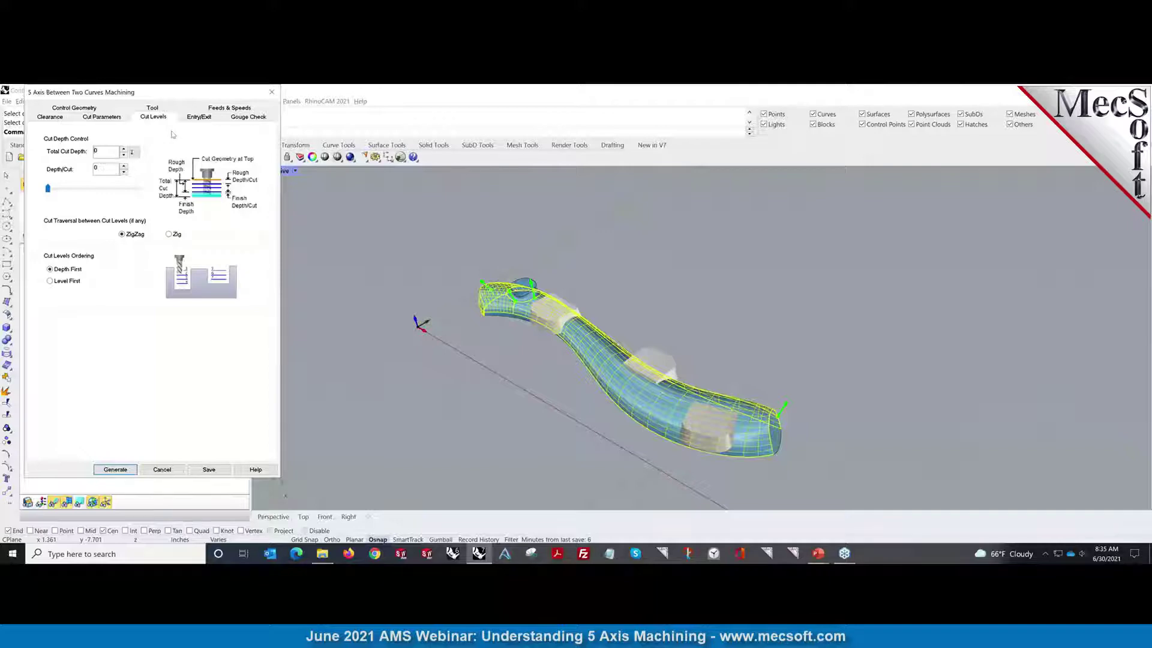
{"action": "left_click", "coordinate": [199, 117]}
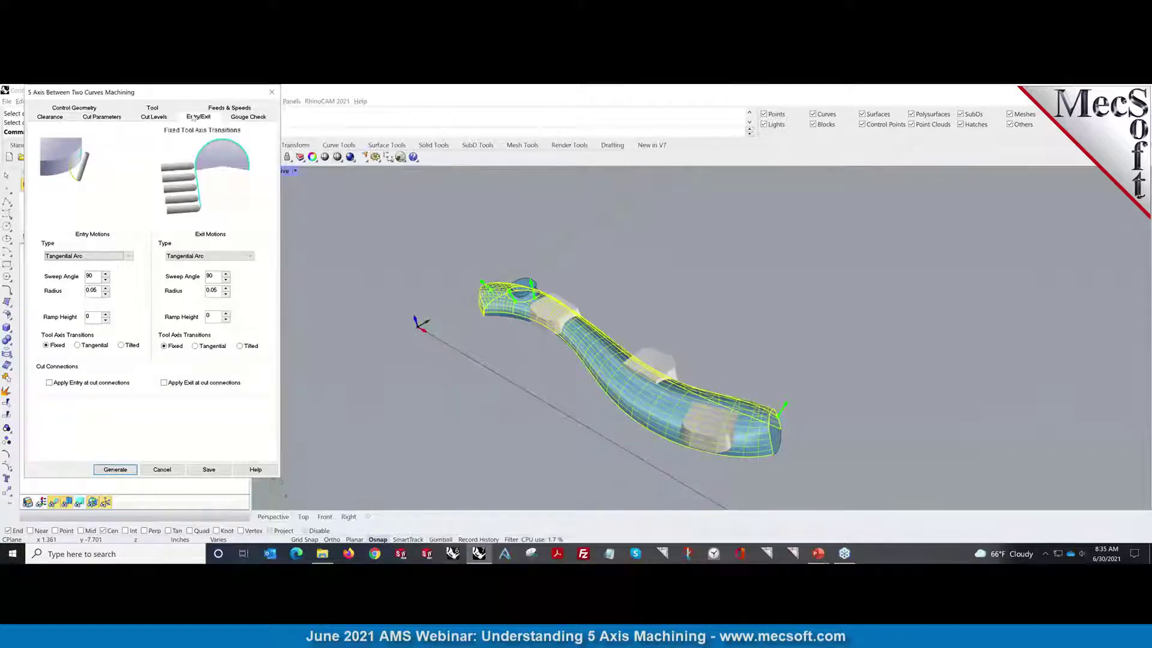
{"action": "left_click", "coordinate": [238, 117]}
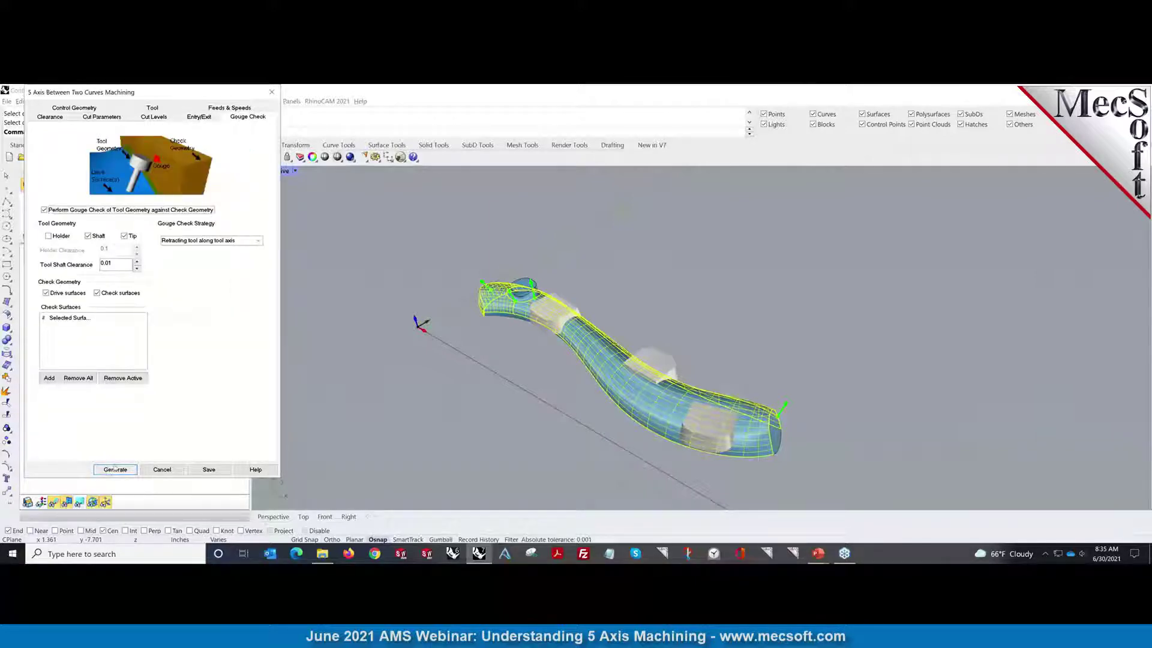
{"action": "left_click", "coordinate": [115, 469]}
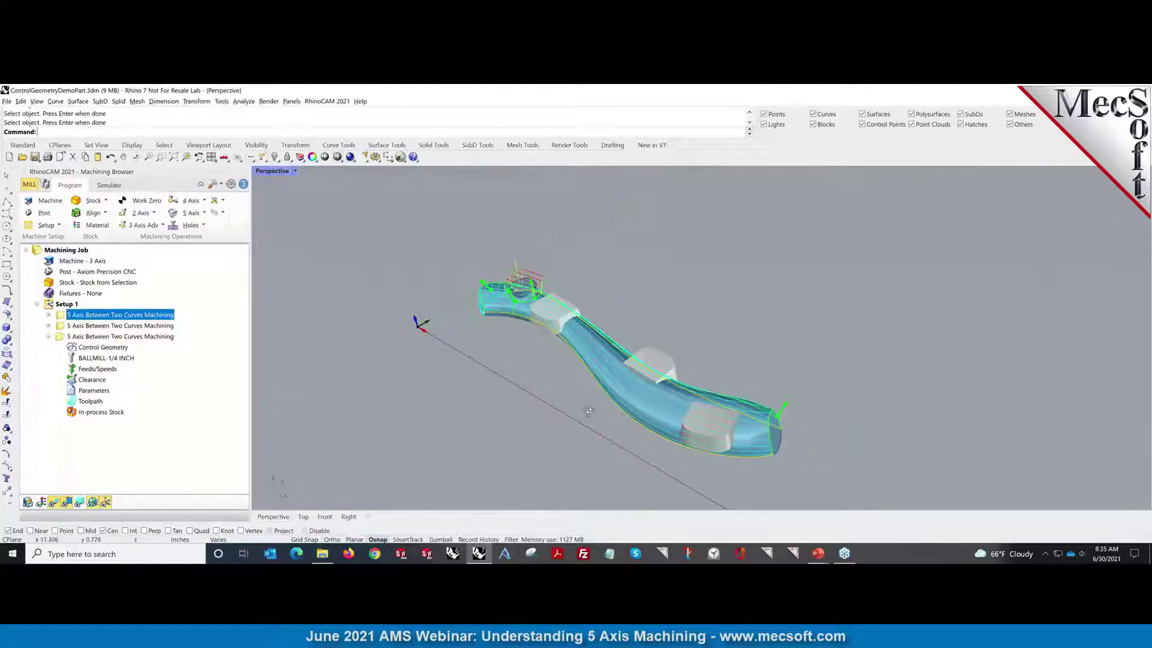
{"action": "right_click_drag", "start_coordinate": [588, 411], "coordinate": [503, 401]}
Set the new 5 Axis Between Two Curves operation's stepover to 0.1 and regenerate its toolpath.
{"action": "left_click", "coordinate": [48, 315]}
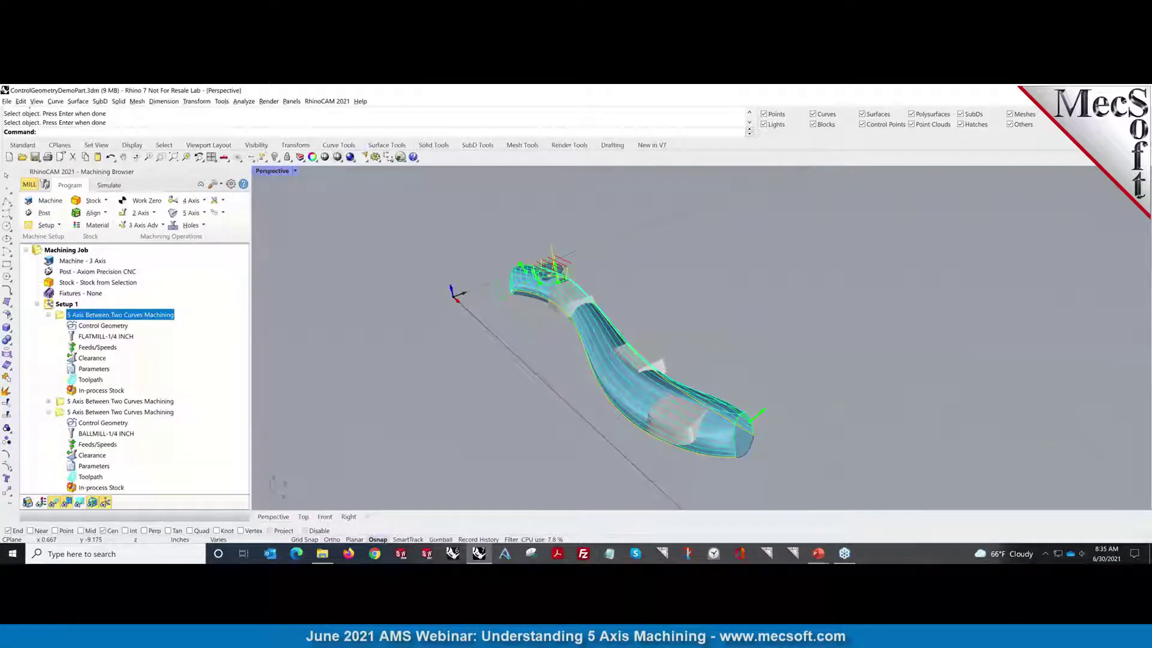
{"action": "left_click", "coordinate": [73, 371]}
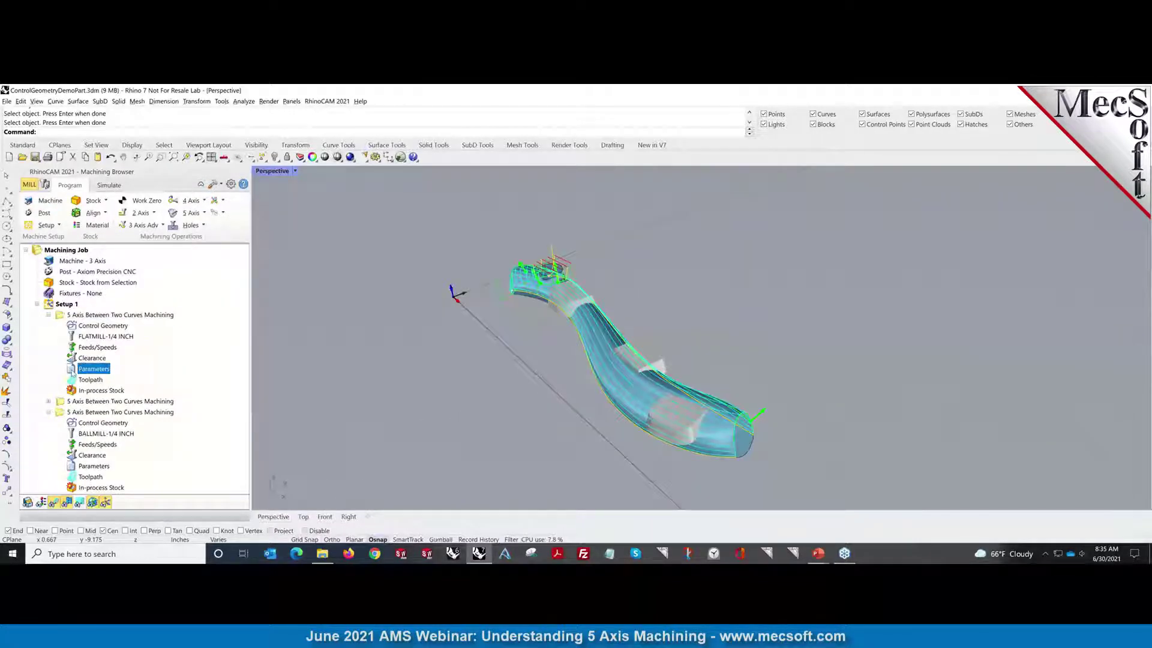
{"action": "double_click", "coordinate": [72, 371]}
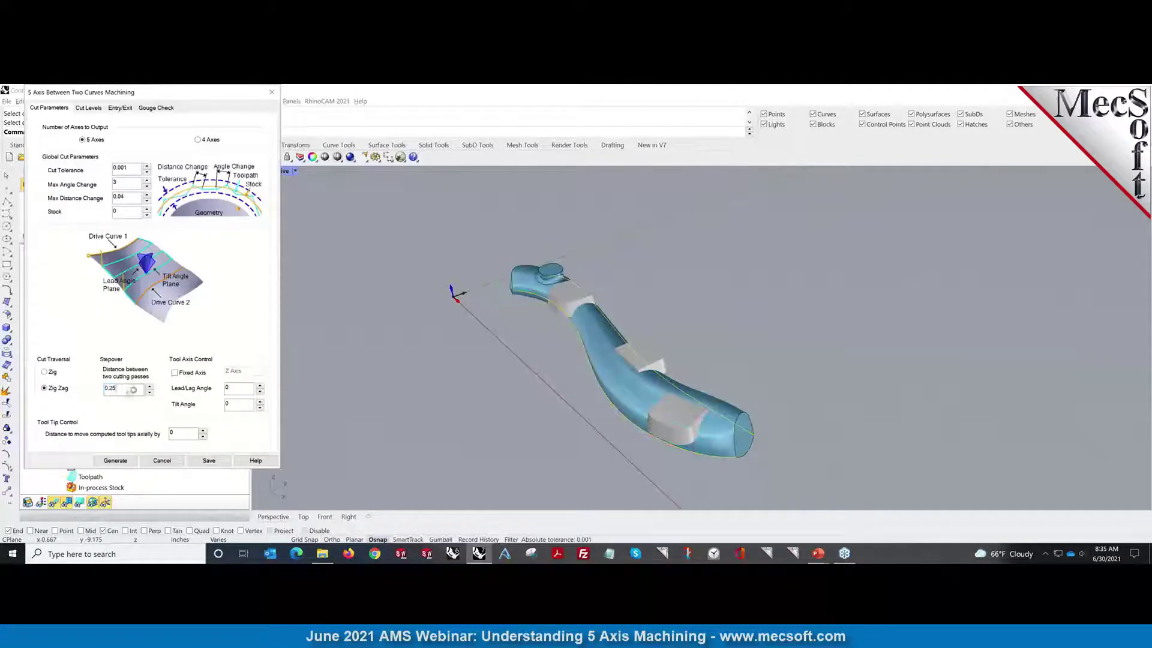
{"action": "mouse_move", "coordinate": [120, 390]}
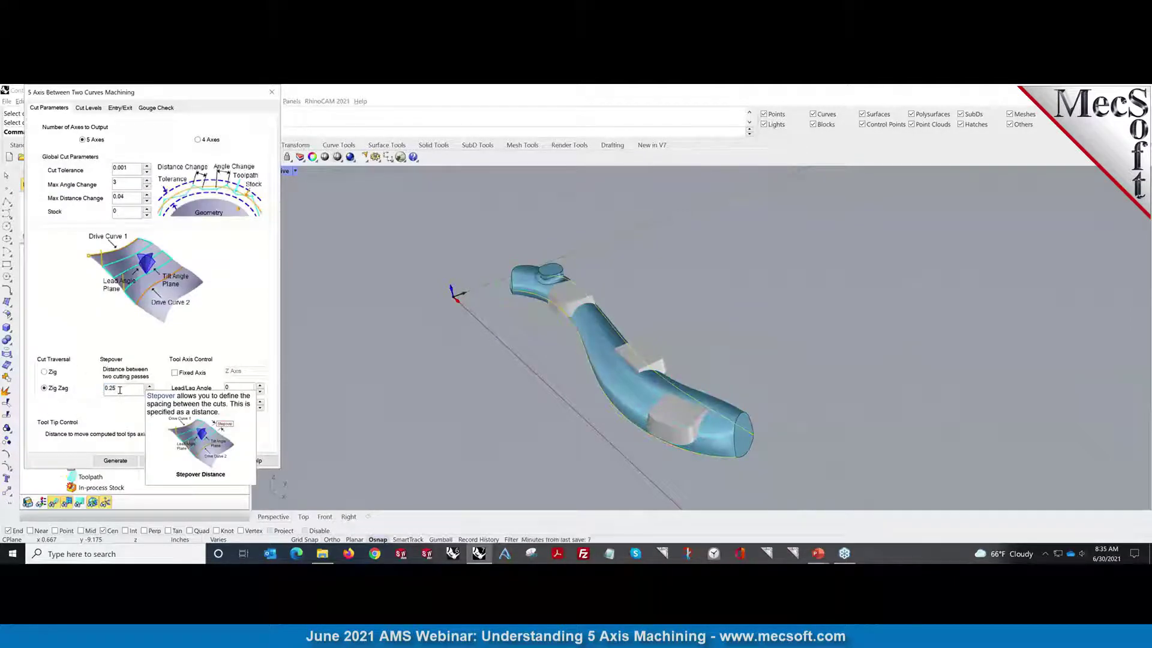
{"action": "left_click", "coordinate": [120, 390]}
{"action": "key", "text": "BackSpace"}
{"action": "key", "text": "BackSpace"}
{"action": "left_click", "coordinate": [115, 460]}
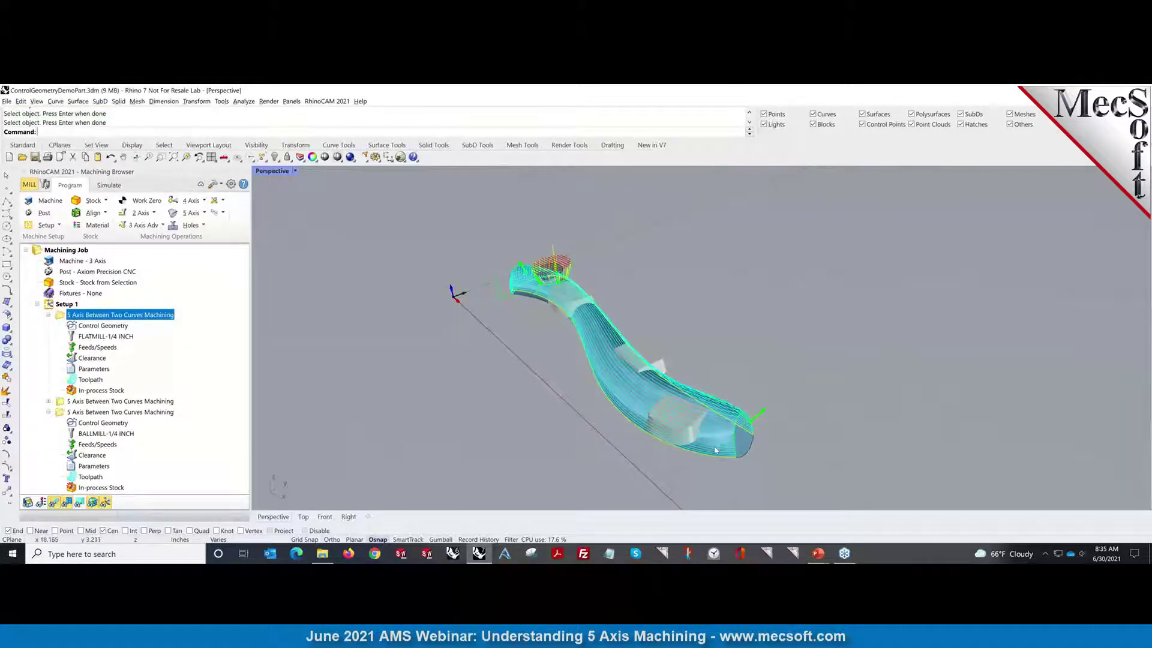
Inspect the toolpath where it crosses the raised blocks, and open the first operation's gouge check settings.
{"action": "right_click_drag", "start_coordinate": [715, 450], "coordinate": [652, 440]}
{"action": "scroll", "coordinate": [651, 440], "scroll_direction": "up", "scroll_amount": 4}
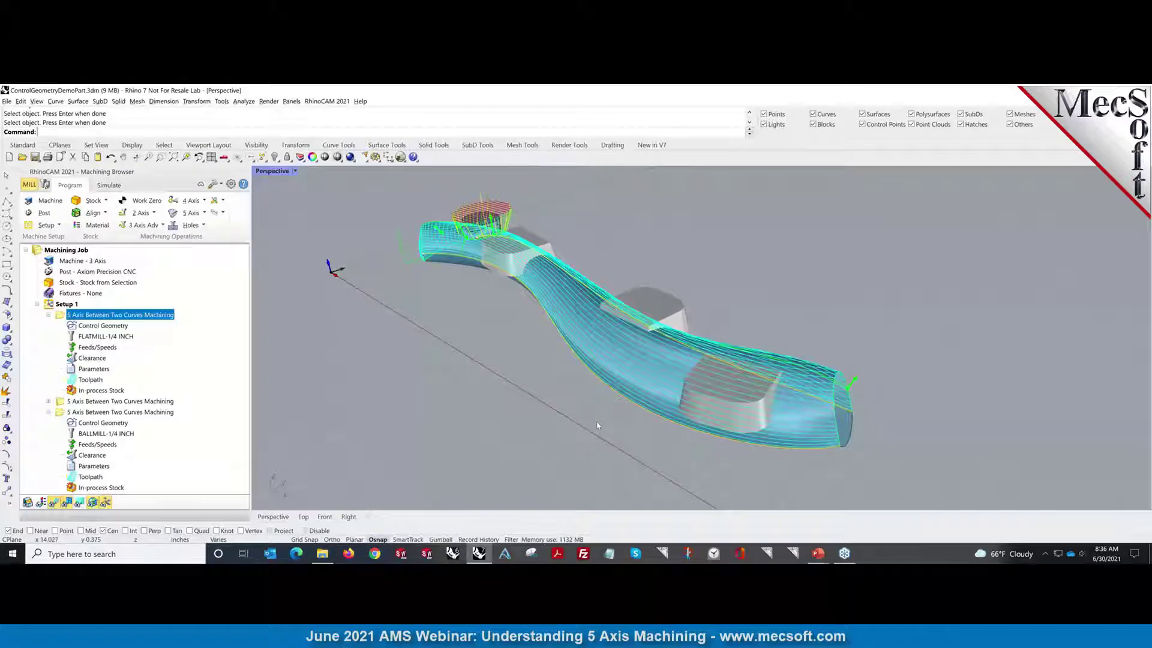
{"action": "right_click_drag", "start_coordinate": [597, 421], "coordinate": [368, 307]}
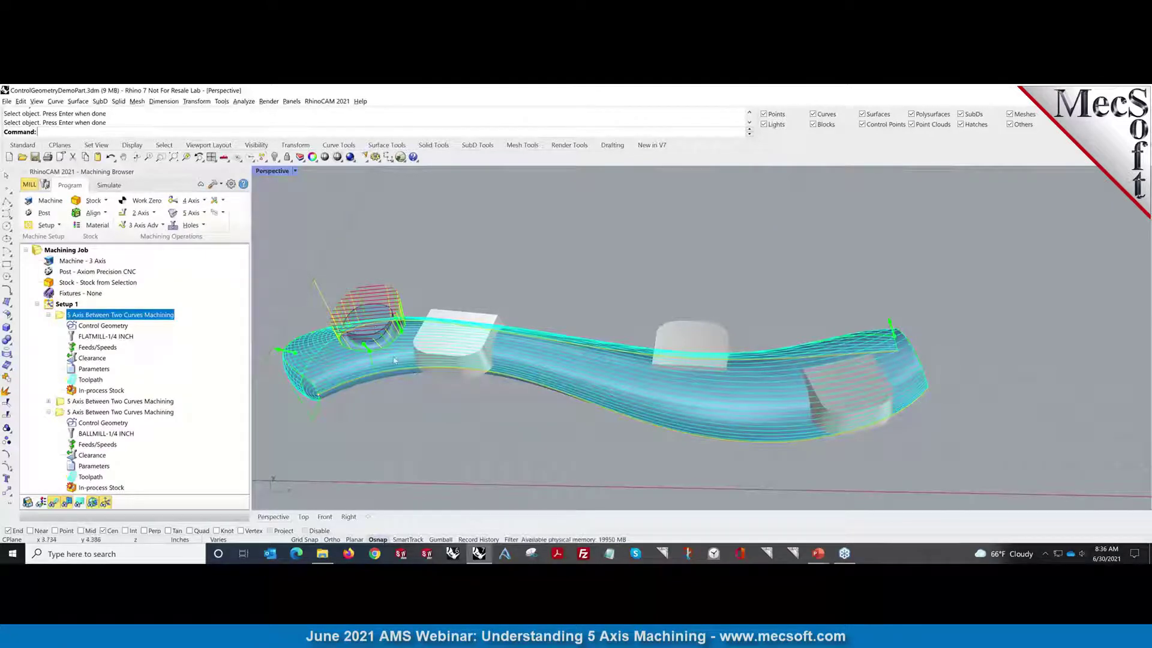
{"action": "right_click_drag", "start_coordinate": [562, 452], "coordinate": [618, 439]}
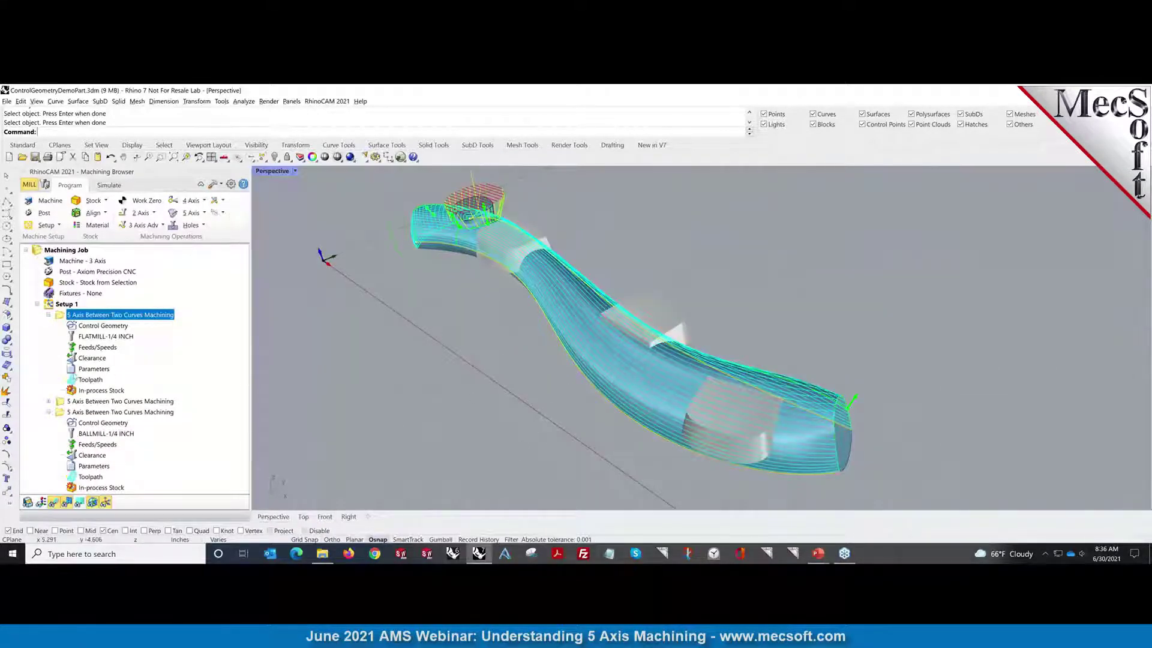
{"action": "left_click", "coordinate": [93, 368]}
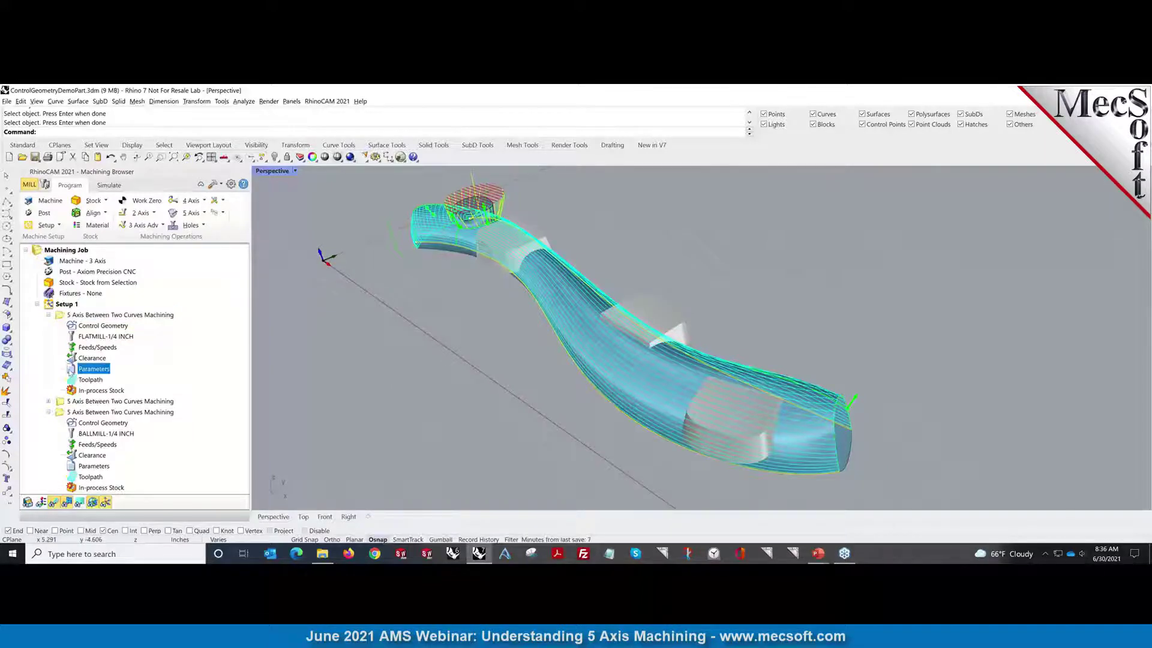
{"action": "double_click", "coordinate": [93, 368]}
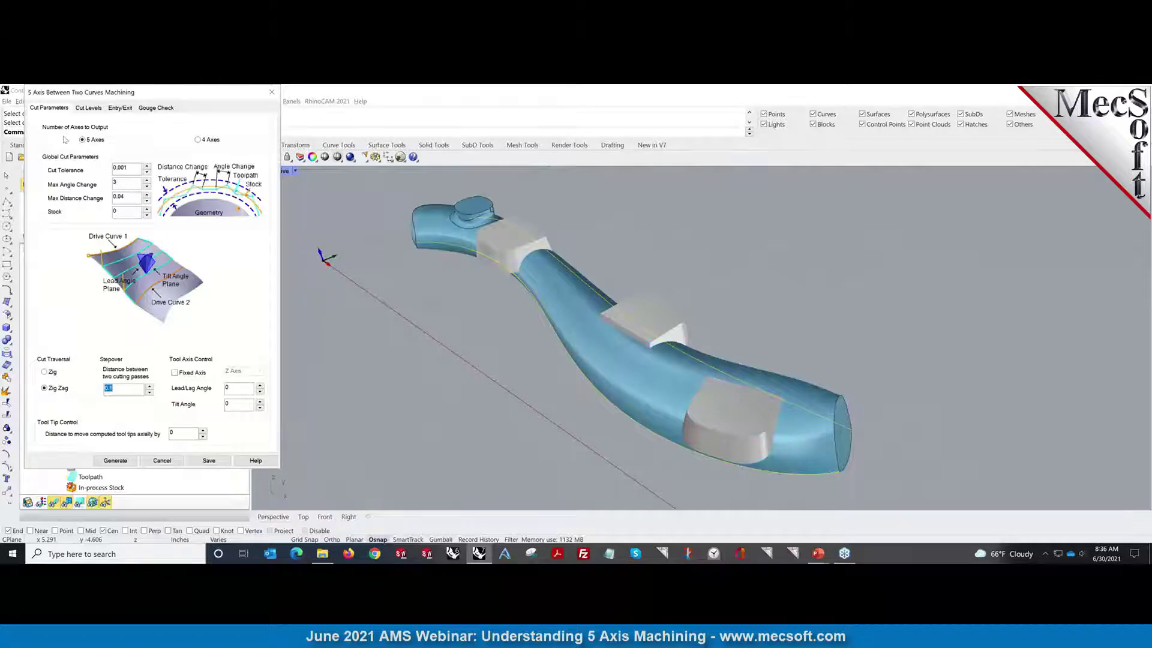
{"action": "left_click", "coordinate": [157, 108]}
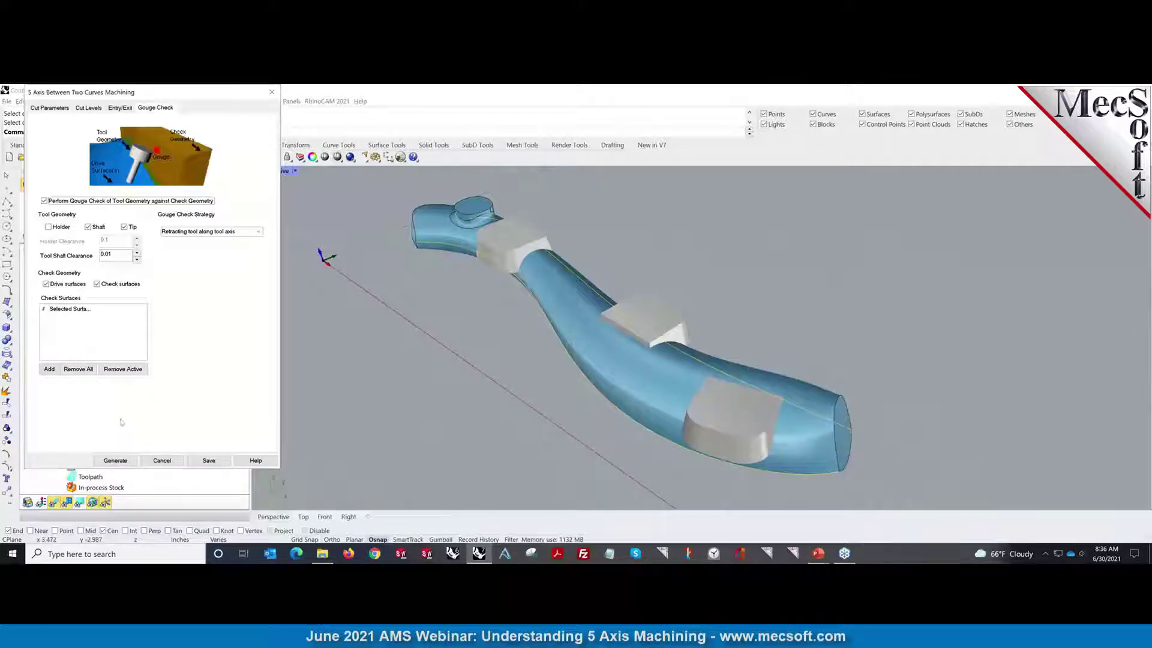
Add the faces of the raised block nearest the wide end of the part as gouge check surfaces.
{"action": "left_click", "coordinate": [55, 372]}
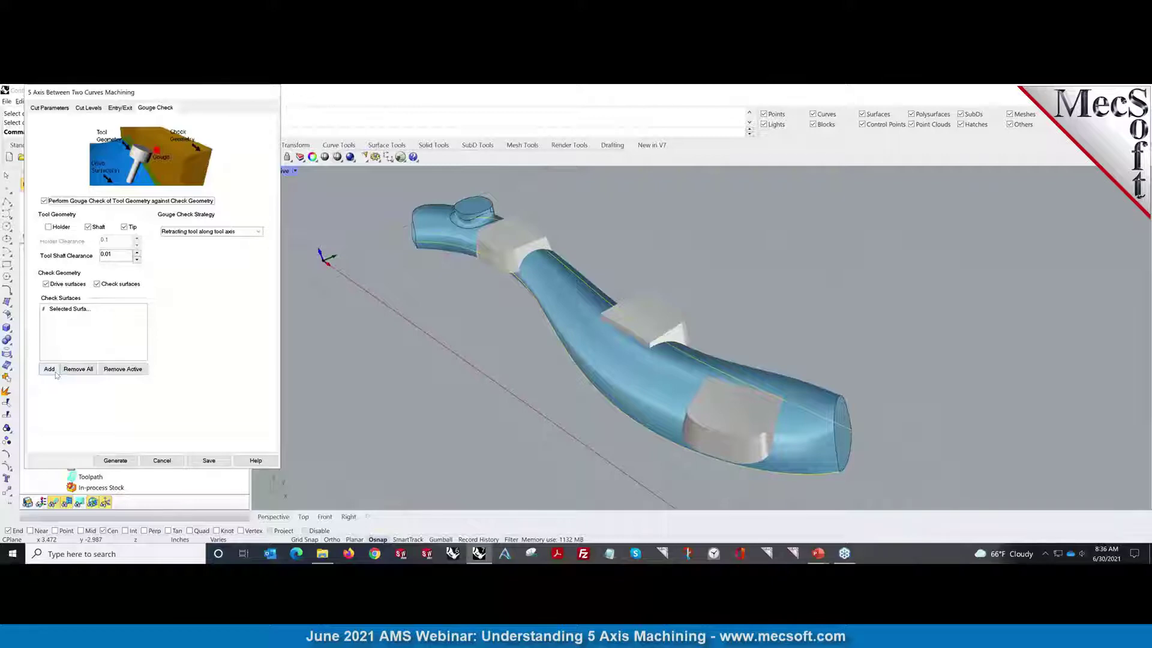
{"action": "left_click", "coordinate": [691, 432]}
{"action": "left_click", "coordinate": [745, 431]}
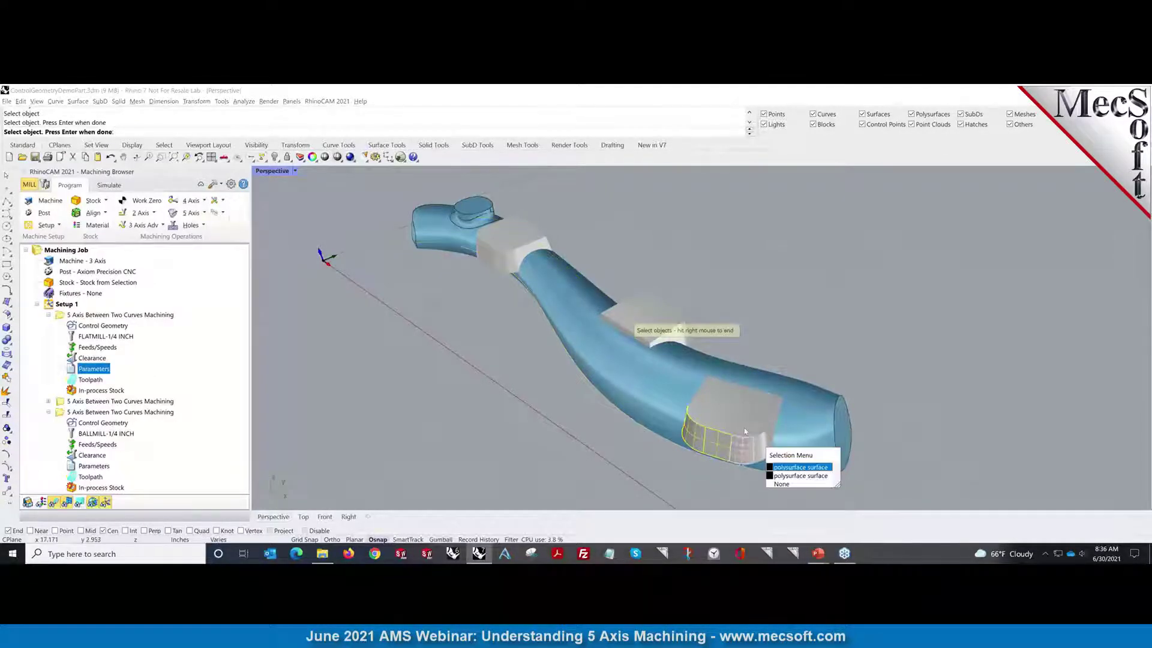
{"action": "left_click", "coordinate": [787, 475]}
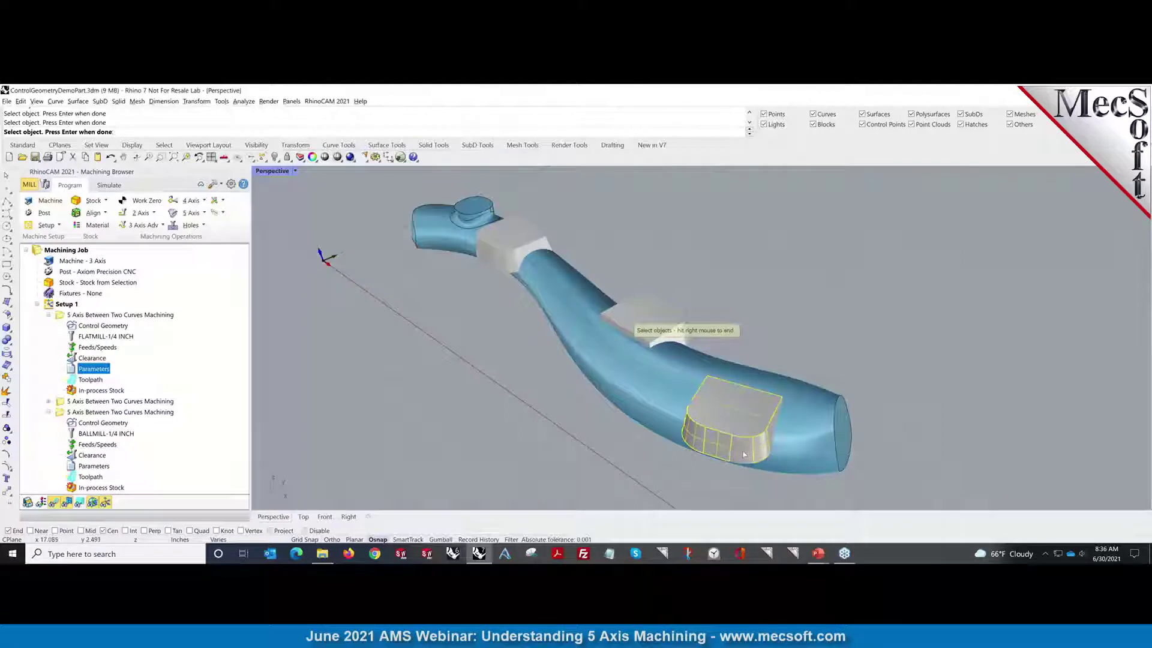
{"action": "left_click", "coordinate": [743, 452]}
{"action": "left_click", "coordinate": [772, 433]}
{"action": "right_click_drag", "start_coordinate": [891, 446], "coordinate": [792, 460]}
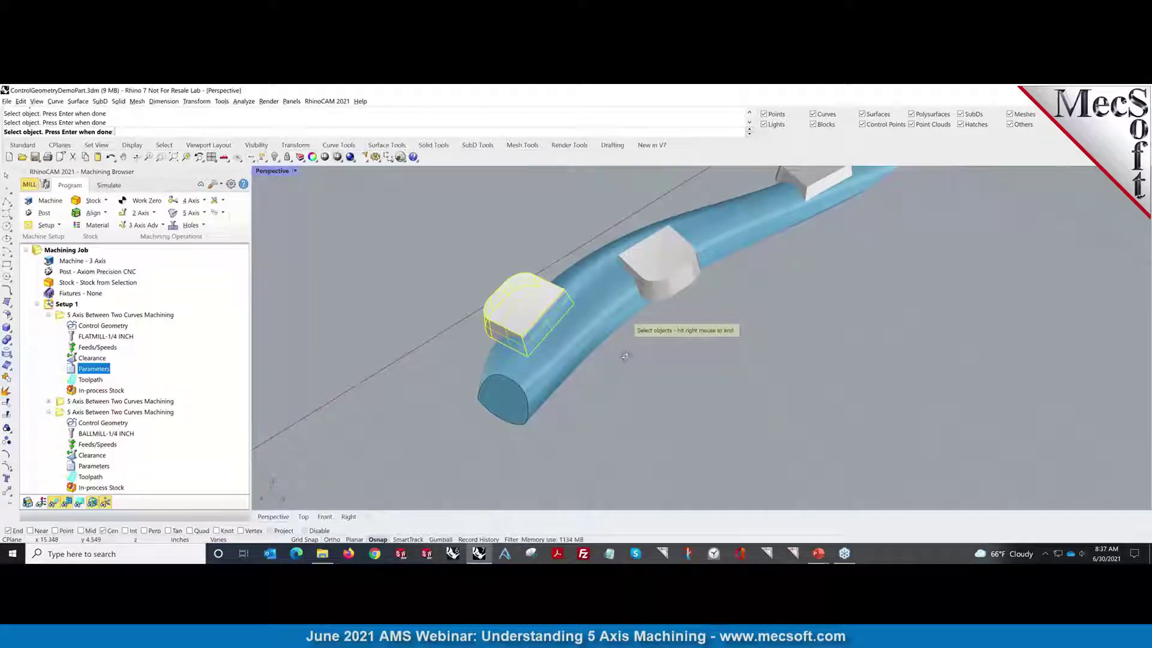
{"action": "right_click_drag", "start_coordinate": [528, 337], "coordinate": [729, 206]}
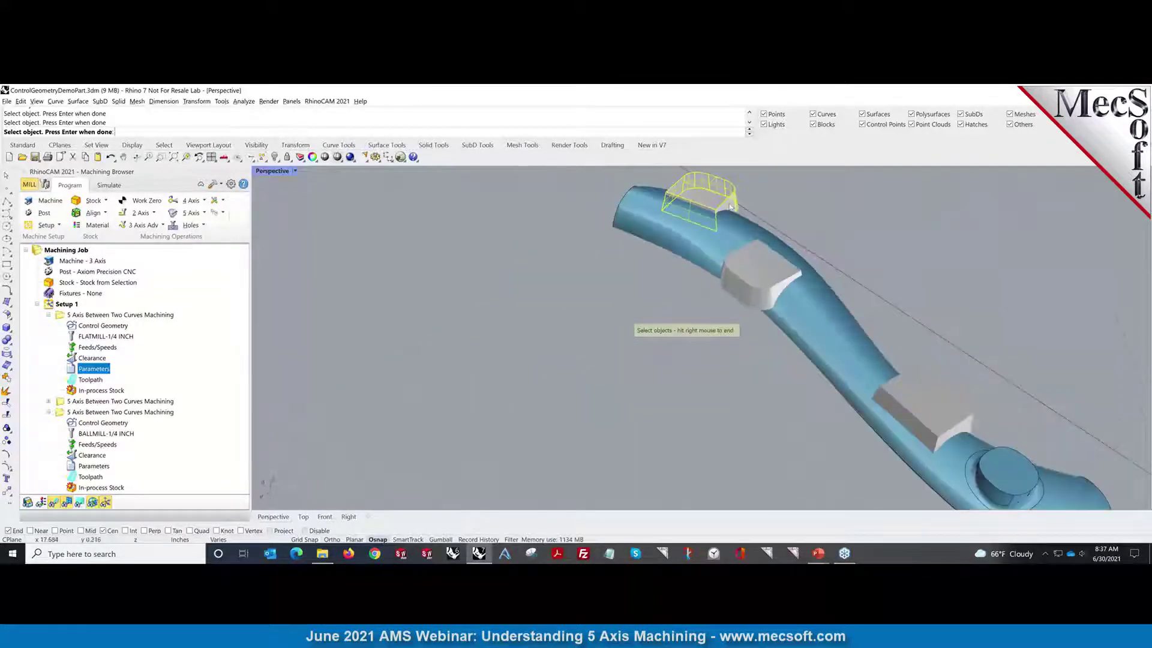
{"action": "right_click_drag", "start_coordinate": [597, 280], "coordinate": [356, 381]}
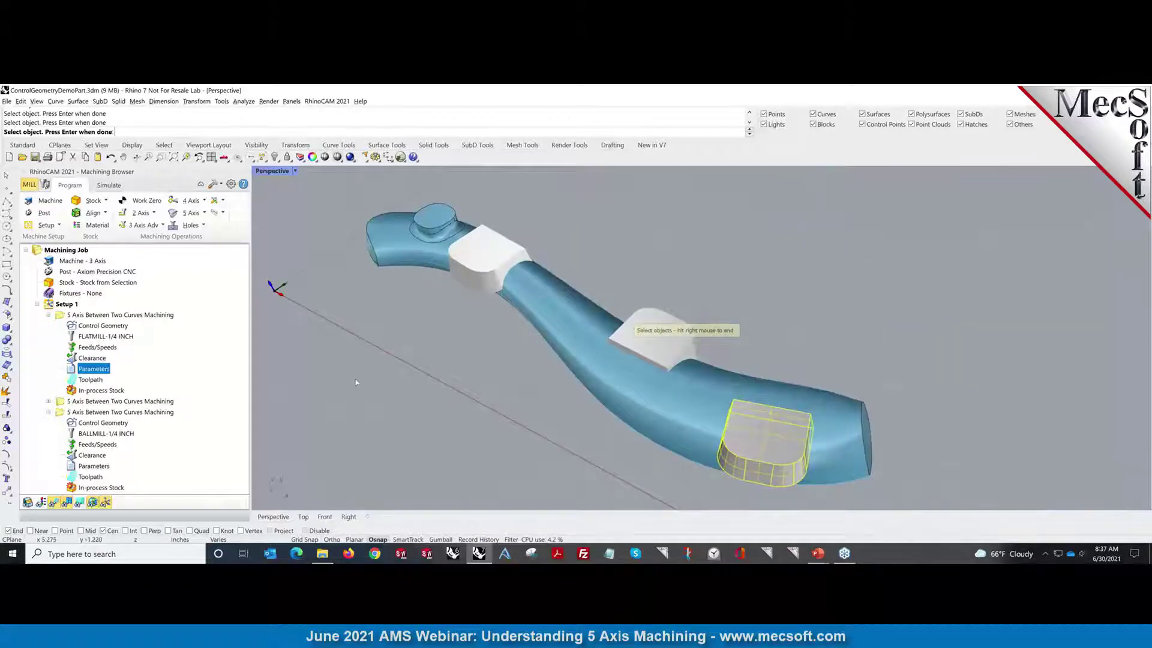
{"action": "right_click", "coordinate": [355, 382]}
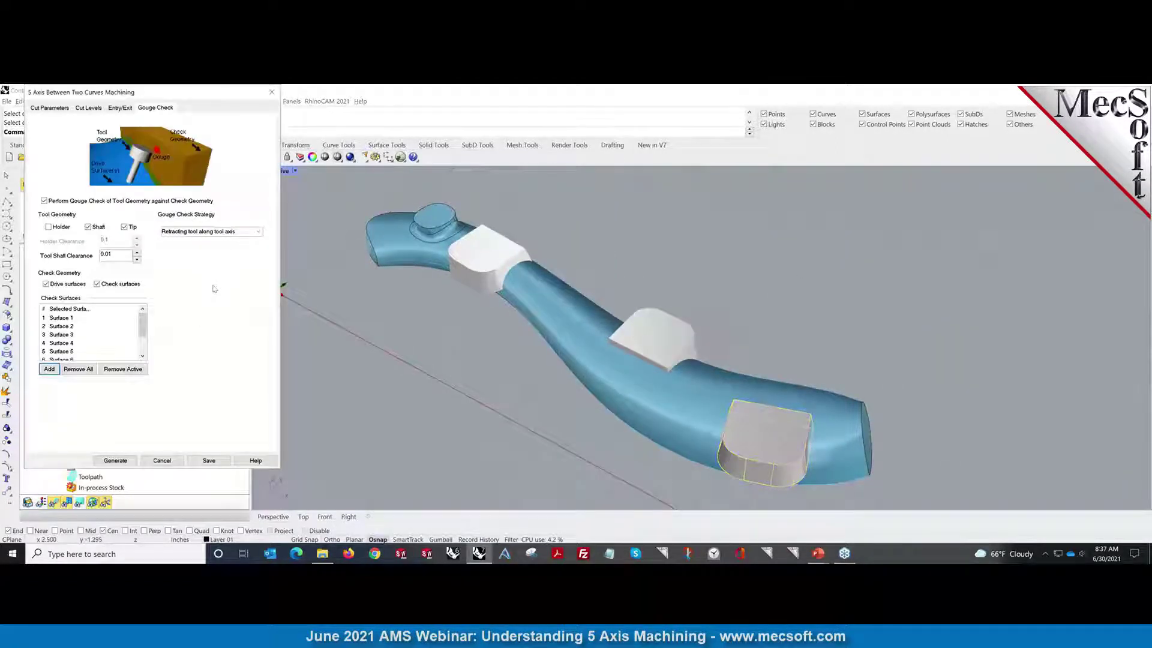
Try the Leaving out gouging points strategy, regenerate the toolpath and inspect it around the check surfaces.
{"action": "mouse_move", "coordinate": [202, 239]}
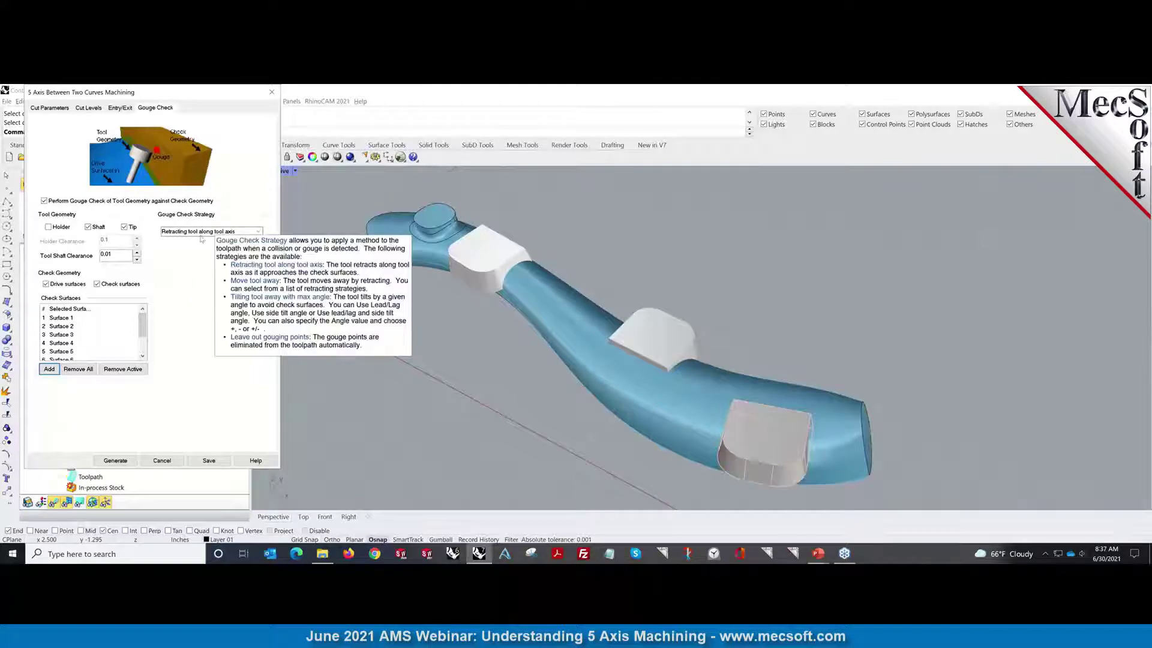
{"action": "left_click", "coordinate": [258, 232]}
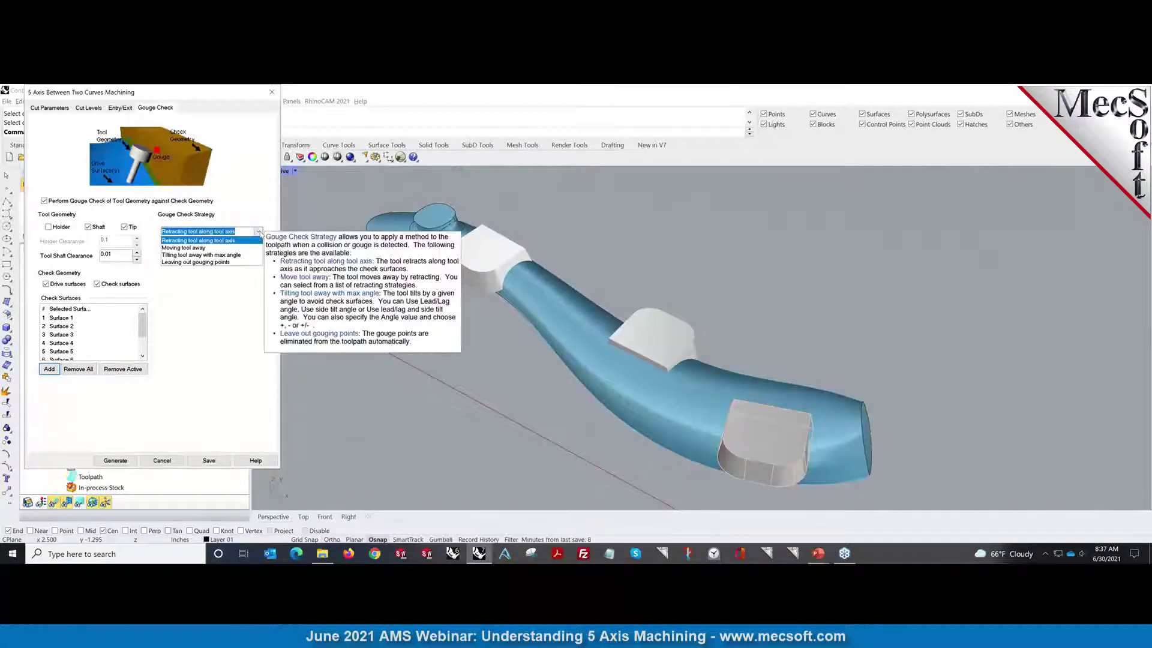
{"action": "left_click", "coordinate": [202, 263]}
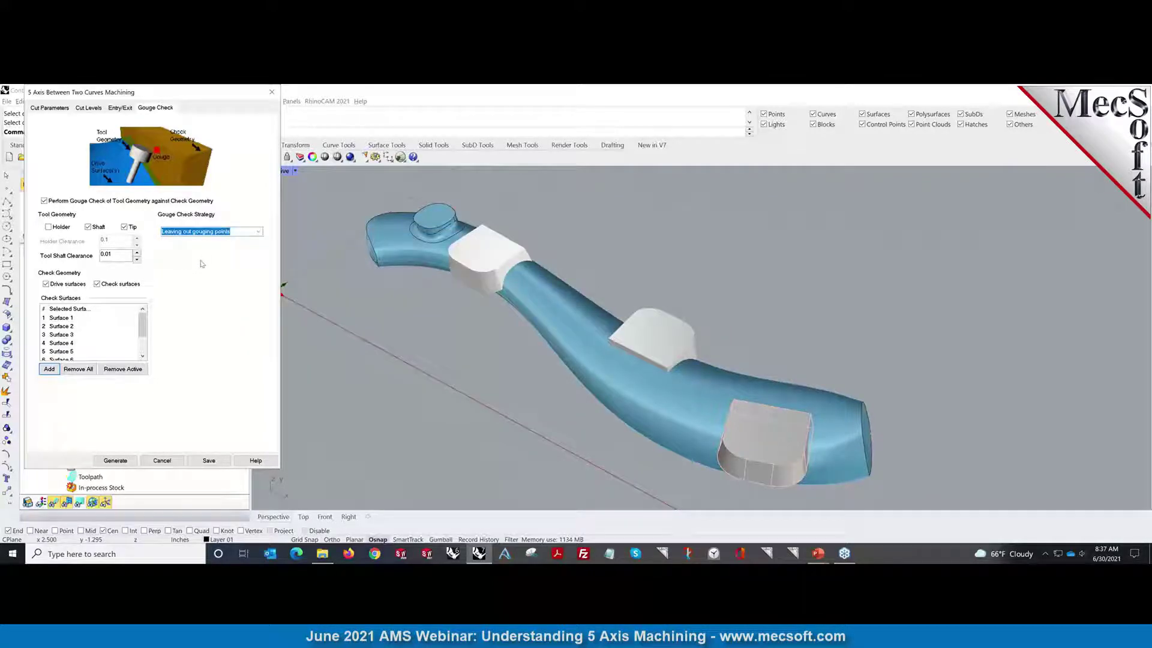
{"action": "left_click", "coordinate": [259, 232]}
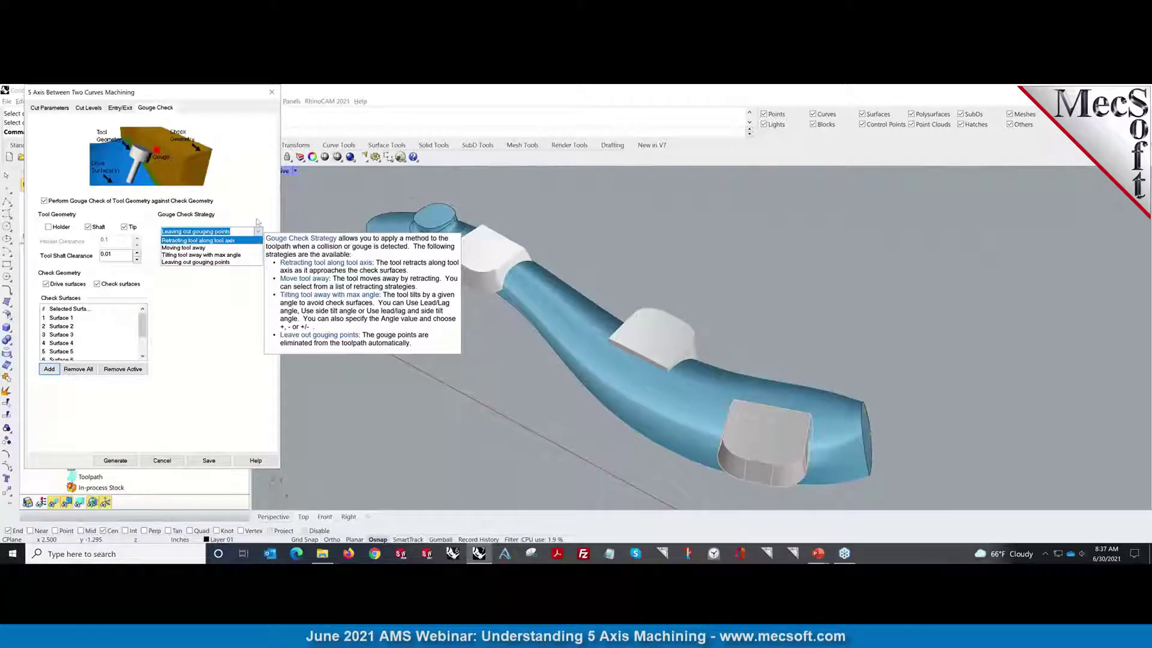
{"action": "left_click", "coordinate": [221, 263]}
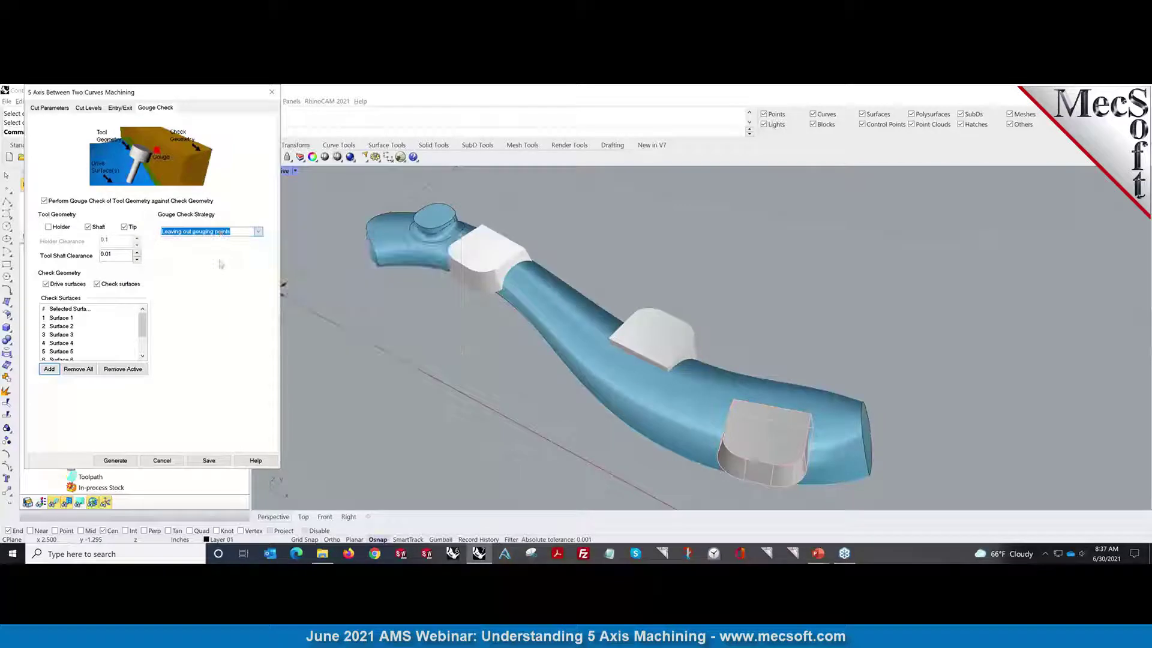
{"action": "left_click", "coordinate": [115, 462]}
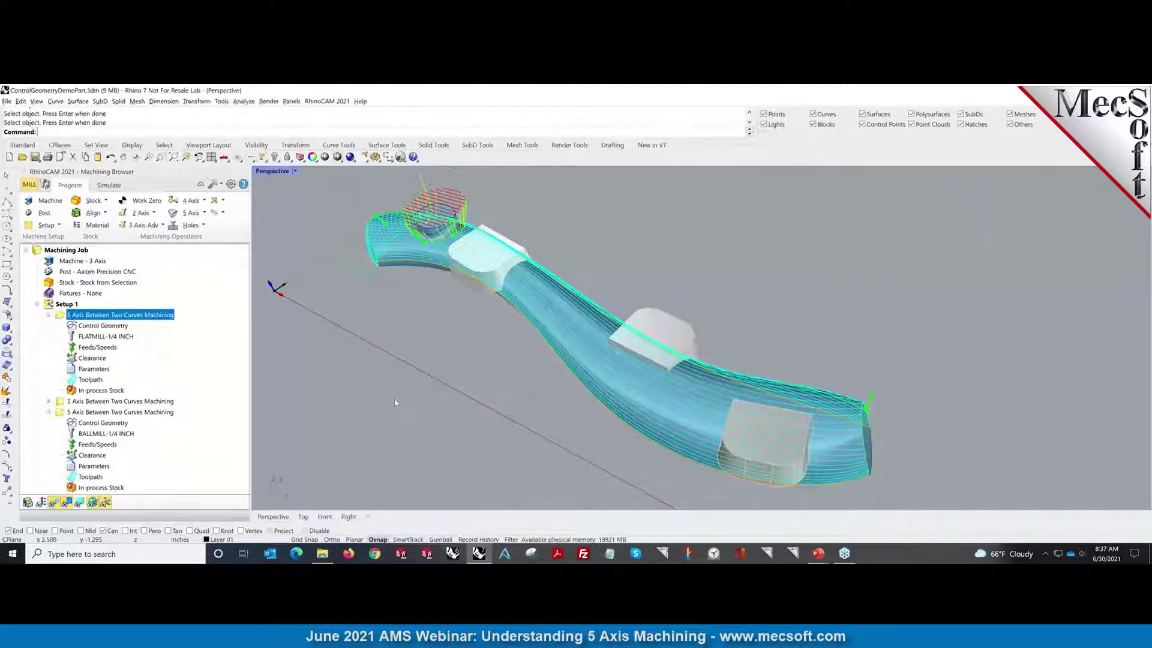
{"action": "right_click_drag", "start_coordinate": [489, 389], "coordinate": [358, 316]}
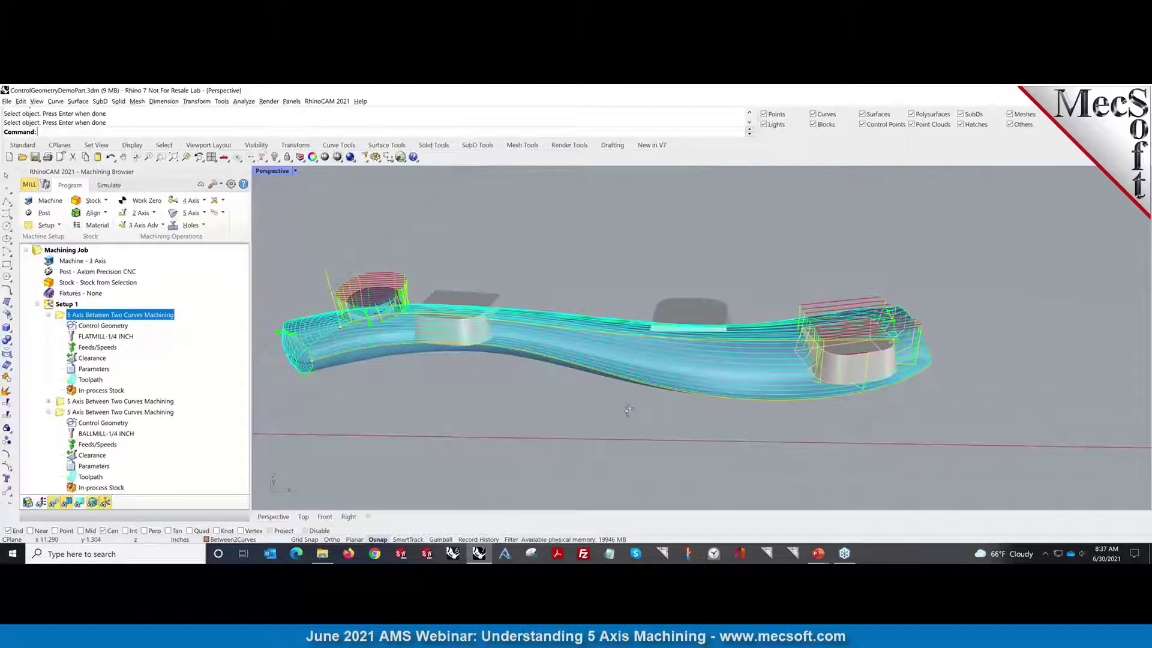
{"action": "right_click_drag", "start_coordinate": [628, 410], "coordinate": [681, 379]}
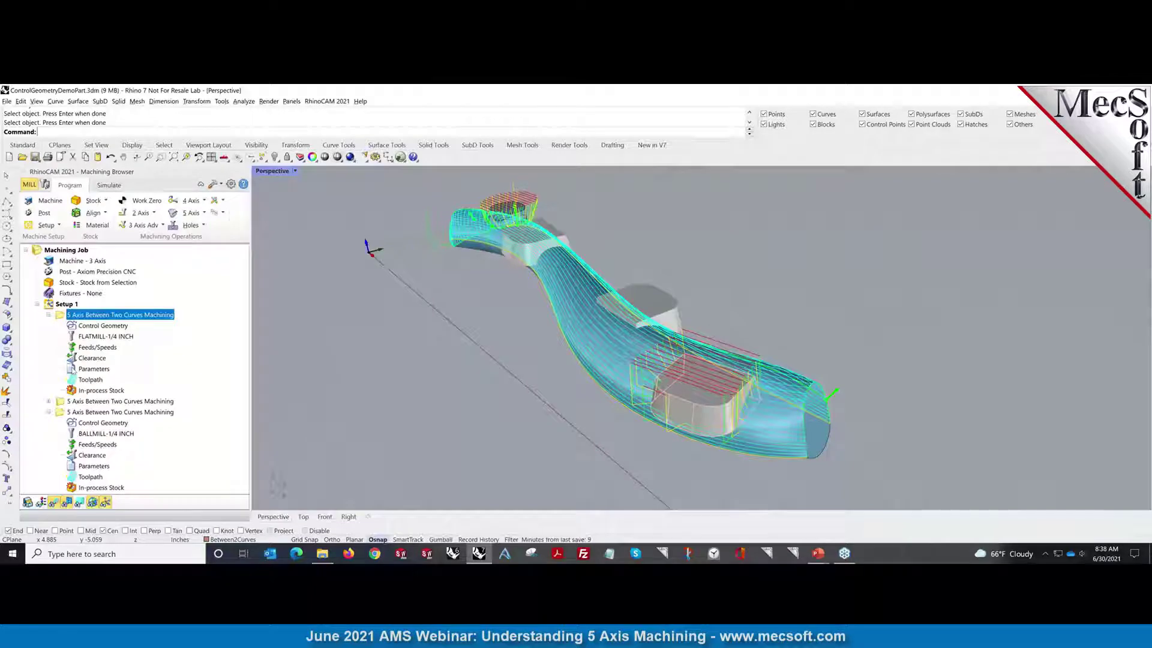
Set the gouge check strategy to Retracting tool along tool axis, regenerate the toolpath and inspect it over the block.
{"action": "left_click", "coordinate": [72, 370]}
{"action": "double_click", "coordinate": [72, 370]}
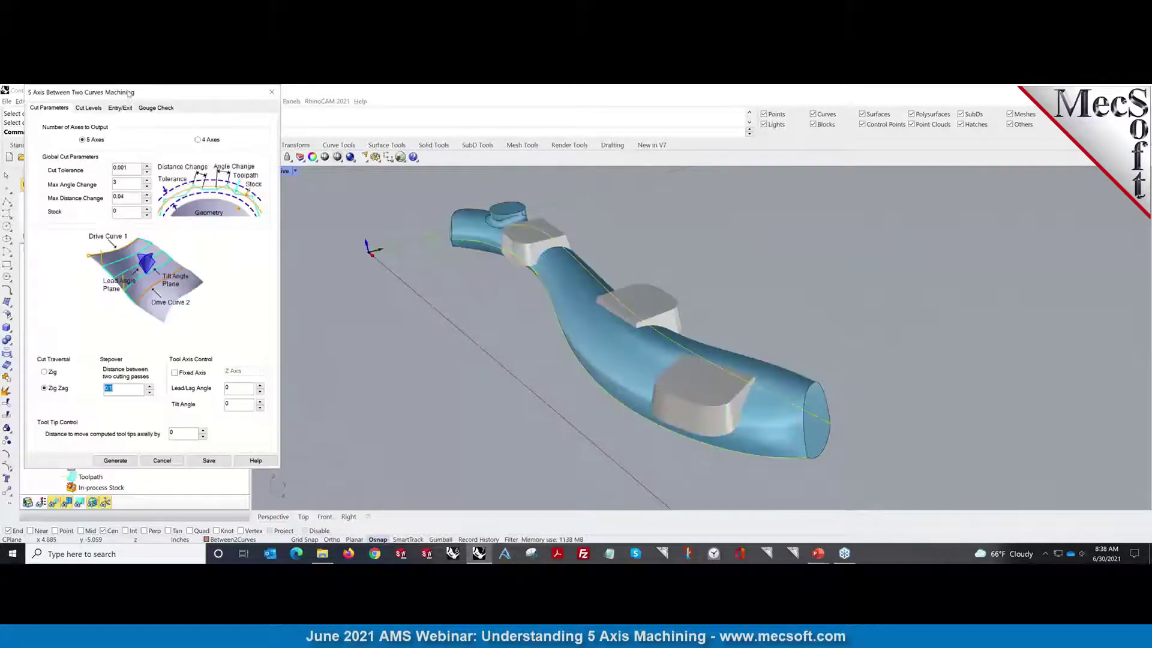
{"action": "left_click", "coordinate": [156, 107]}
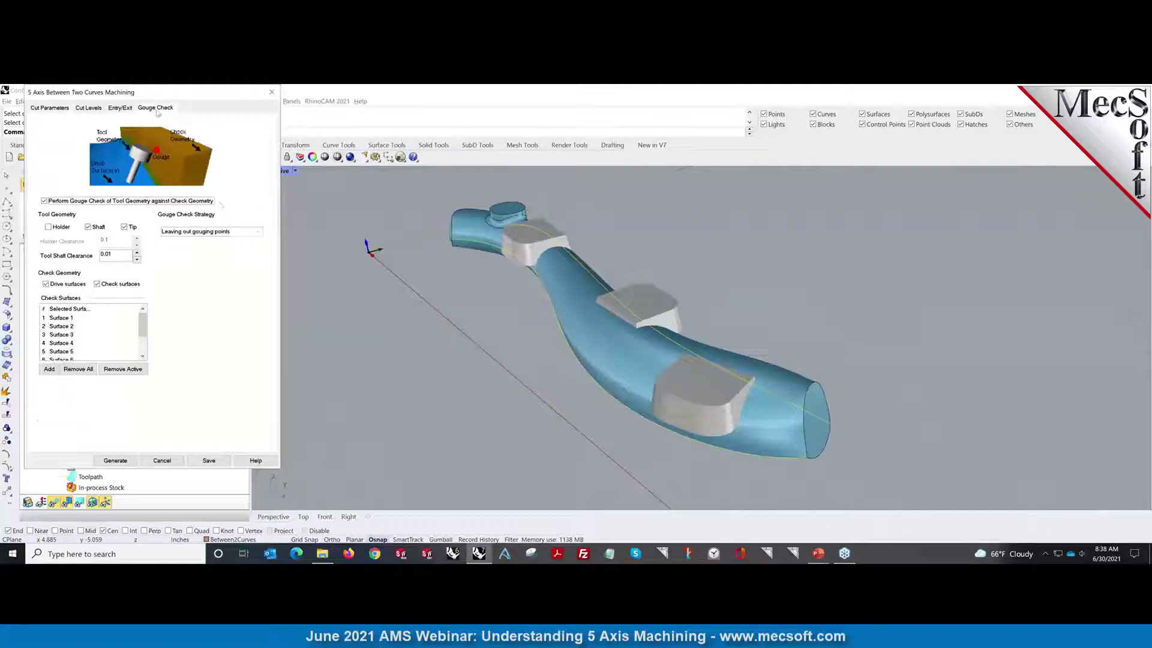
{"action": "left_click", "coordinate": [233, 231]}
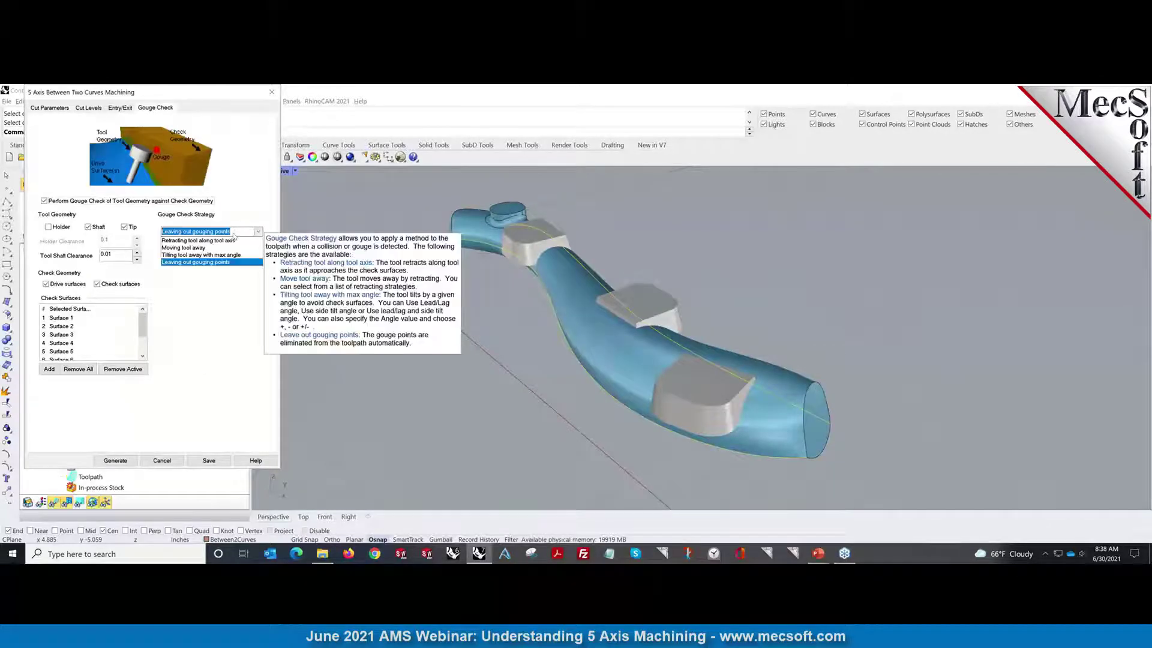
{"action": "left_click", "coordinate": [198, 241]}
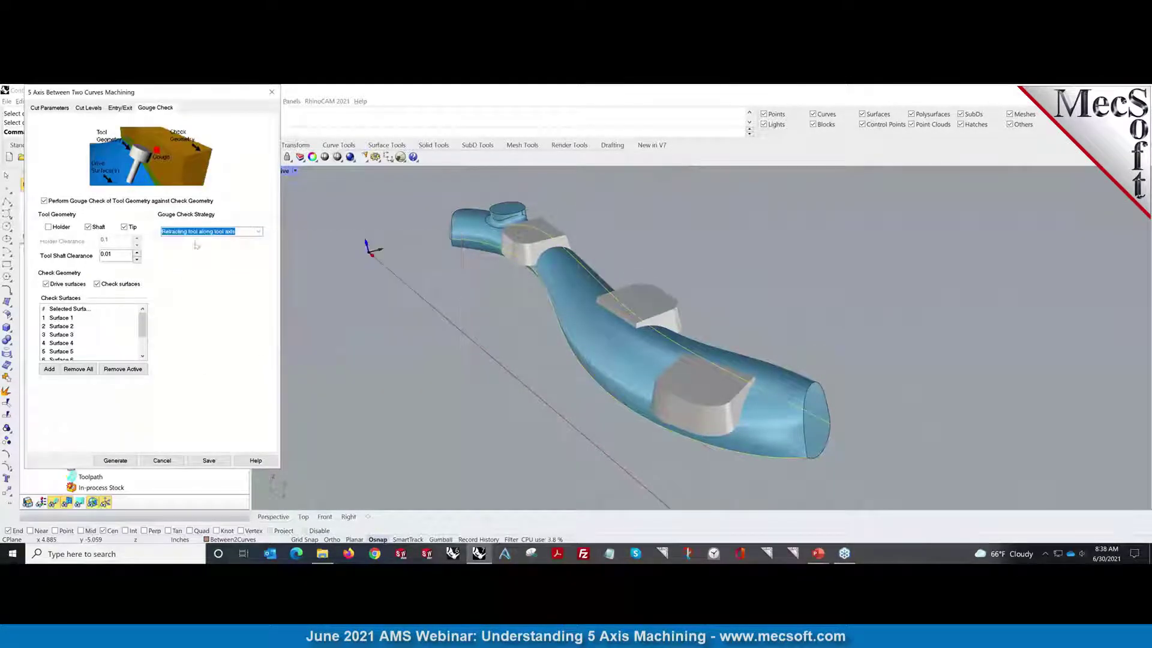
{"action": "left_click", "coordinate": [116, 461]}
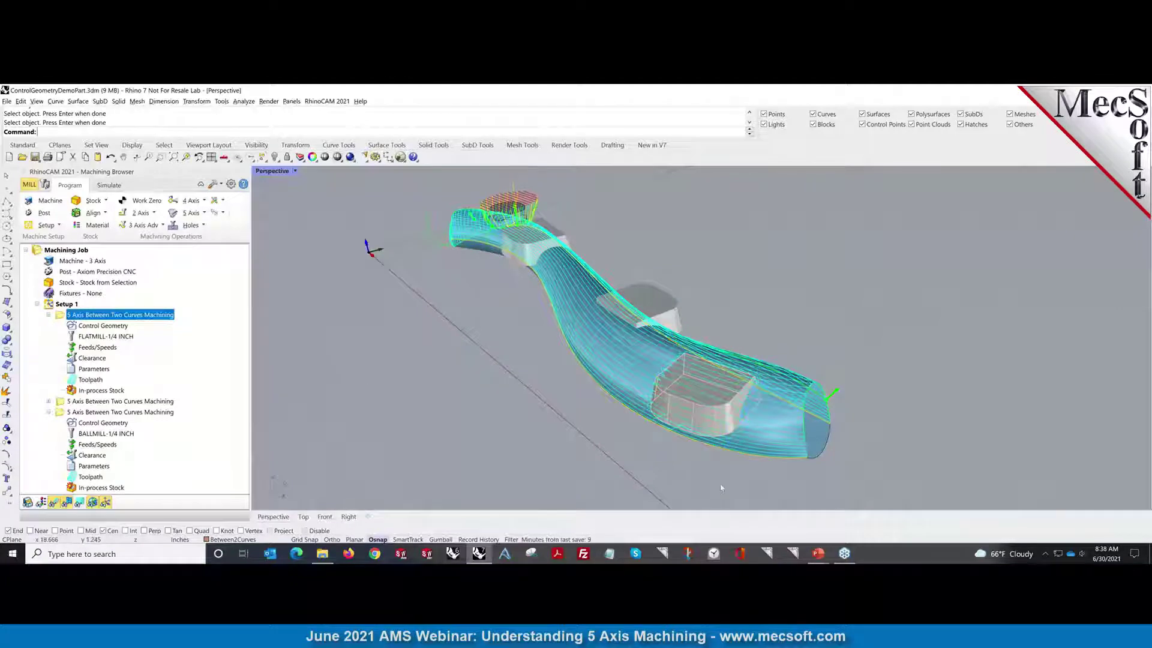
{"action": "mouse_move", "coordinate": [711, 463]}
{"action": "right_mouse_down"}
{"action": "mouse_move", "coordinate": [666, 461]}
{"action": "mouse_move", "coordinate": [704, 447]}
{"action": "mouse_move", "coordinate": [762, 465]}
{"action": "mouse_move", "coordinate": [797, 456]}
{"action": "mouse_move", "coordinate": [721, 463]}
{"action": "right_mouse_up"}
{"action": "right_click_drag", "start_coordinate": [720, 465], "coordinate": [749, 426]}
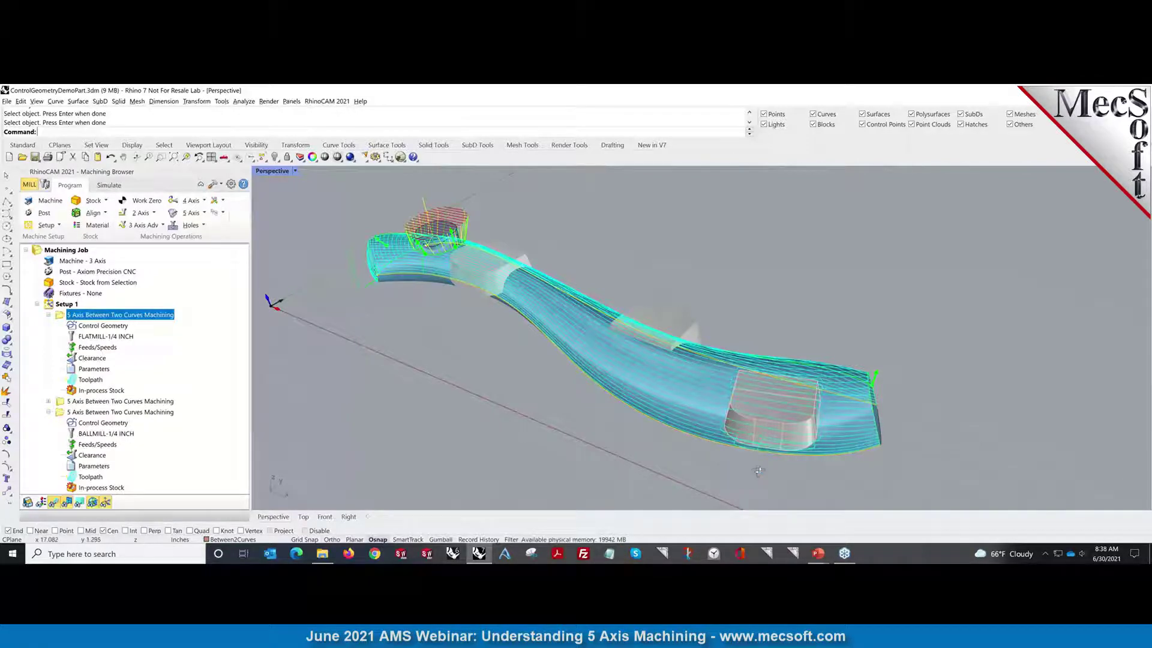
{"action": "right_click_drag", "start_coordinate": [757, 471], "coordinate": [454, 409]}
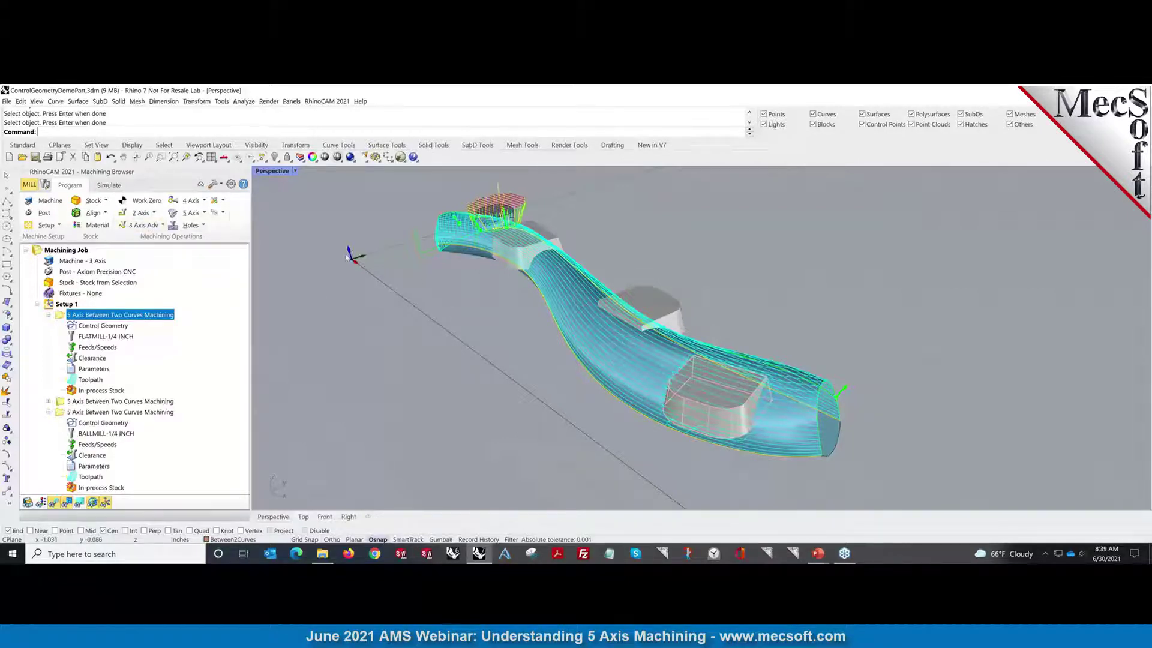
Open the recent file 1-4AxisUsingPREConfigExample-Final.3dm without saving the current part, and examine the part's cylindrical body.
{"action": "left_click", "coordinate": [6, 102]}
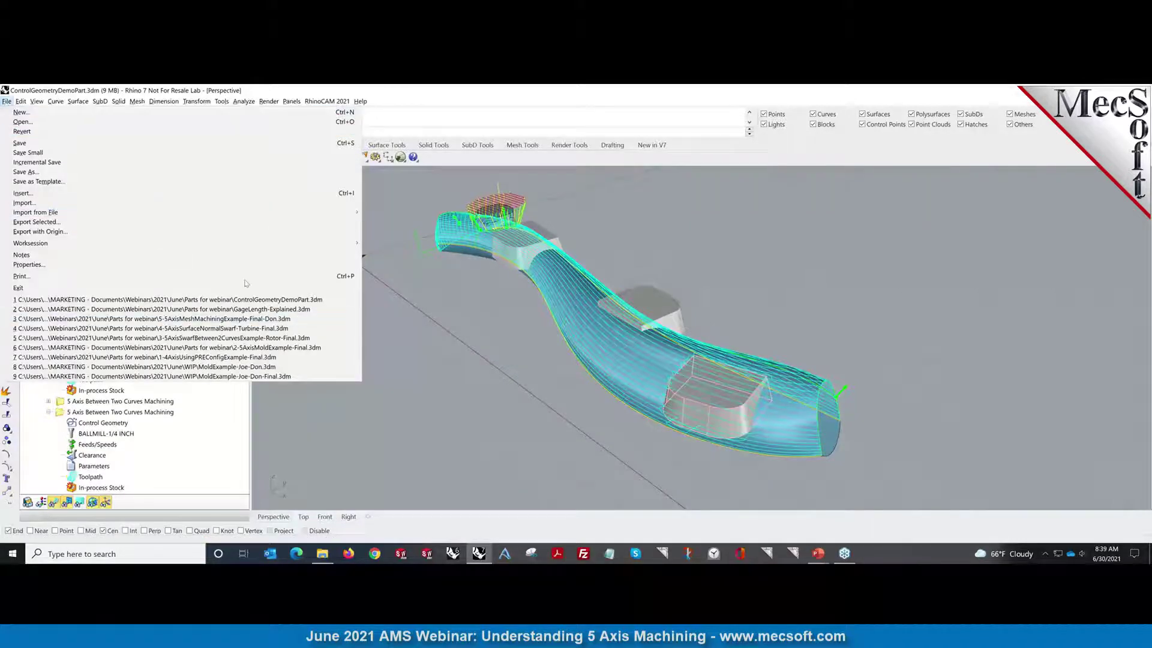
{"action": "left_click", "coordinate": [234, 358]}
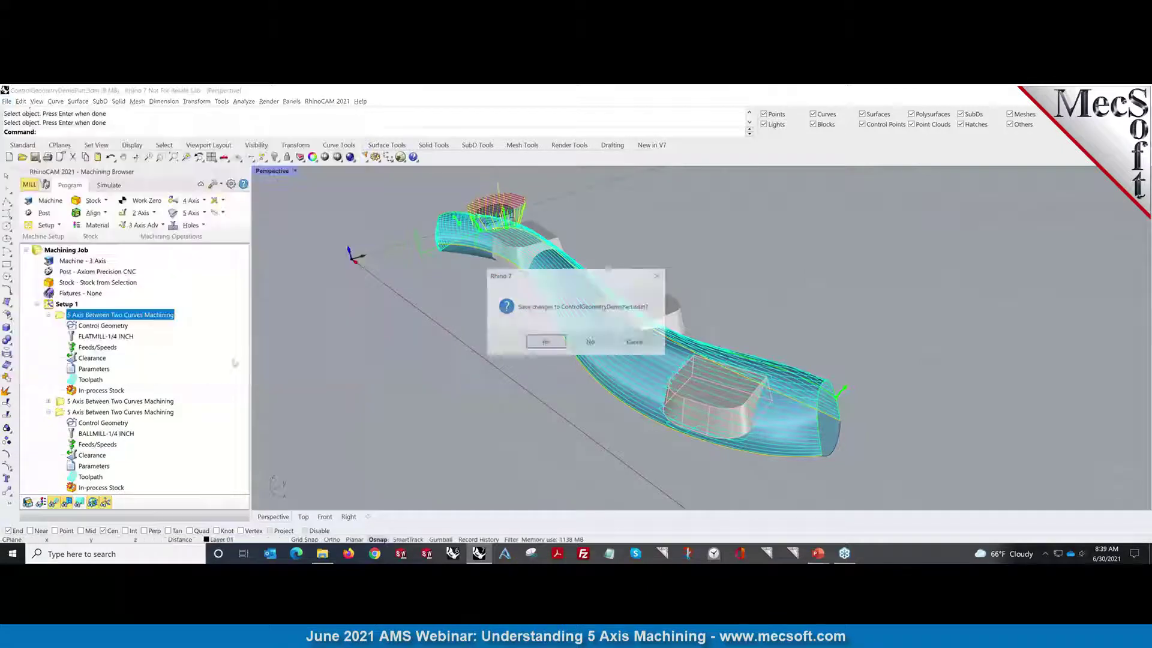
{"action": "left_click", "coordinate": [590, 343]}
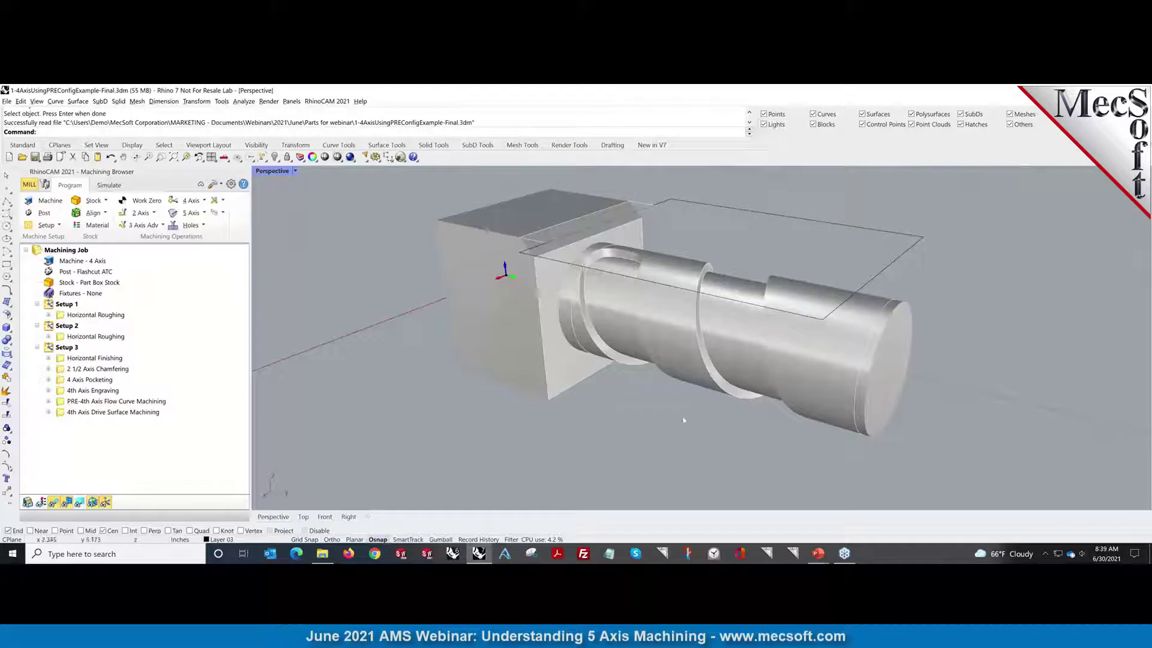
{"action": "right_click_drag", "start_coordinate": [648, 418], "coordinate": [622, 319]}
{"action": "left_click", "coordinate": [620, 316]}
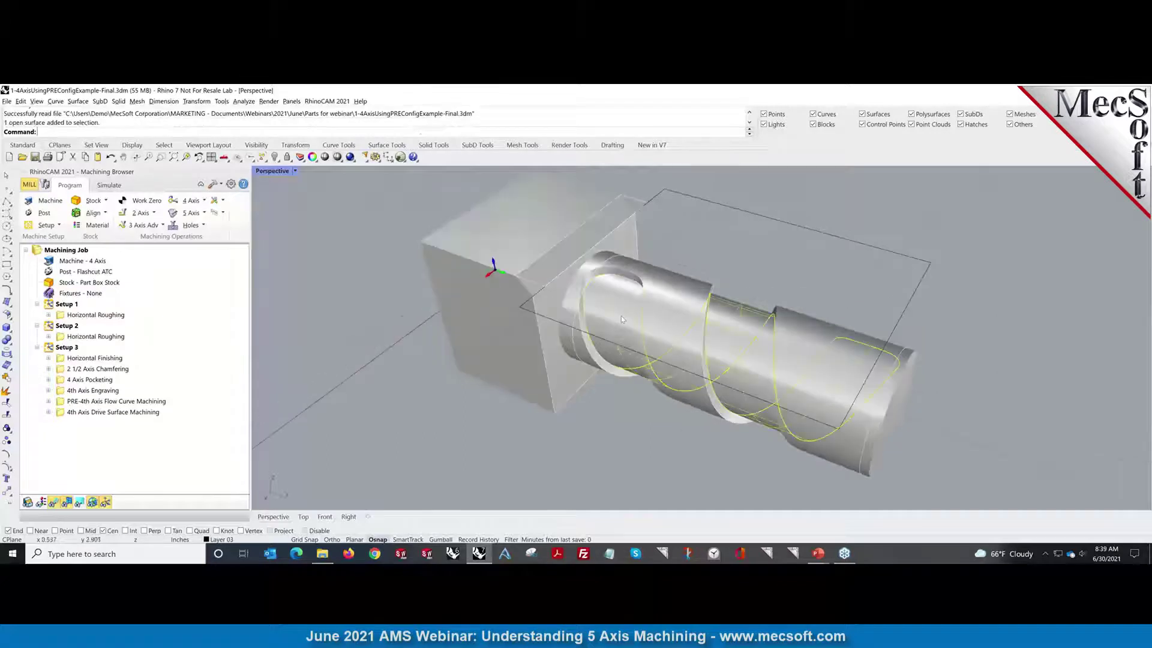
{"action": "mouse_move", "coordinate": [619, 432]}
{"action": "right_mouse_down"}
{"action": "mouse_move", "coordinate": [619, 408]}
{"action": "mouse_move", "coordinate": [604, 424]}
{"action": "mouse_move", "coordinate": [617, 429]}
{"action": "right_mouse_up"}
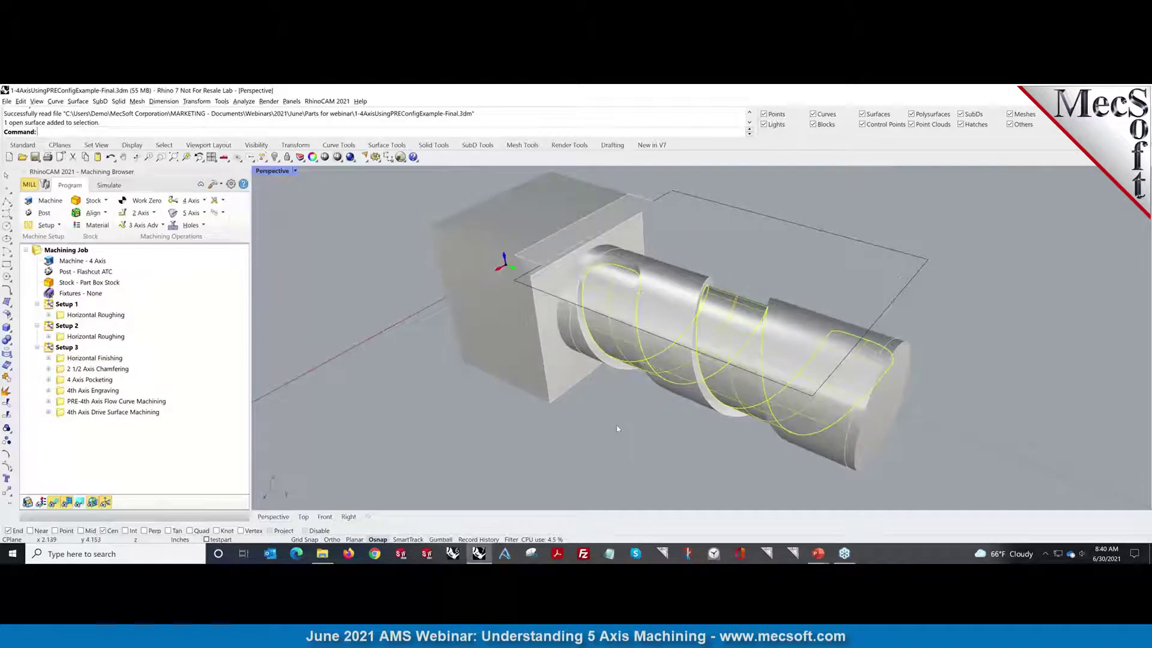
{"action": "left_click", "coordinate": [360, 415]}
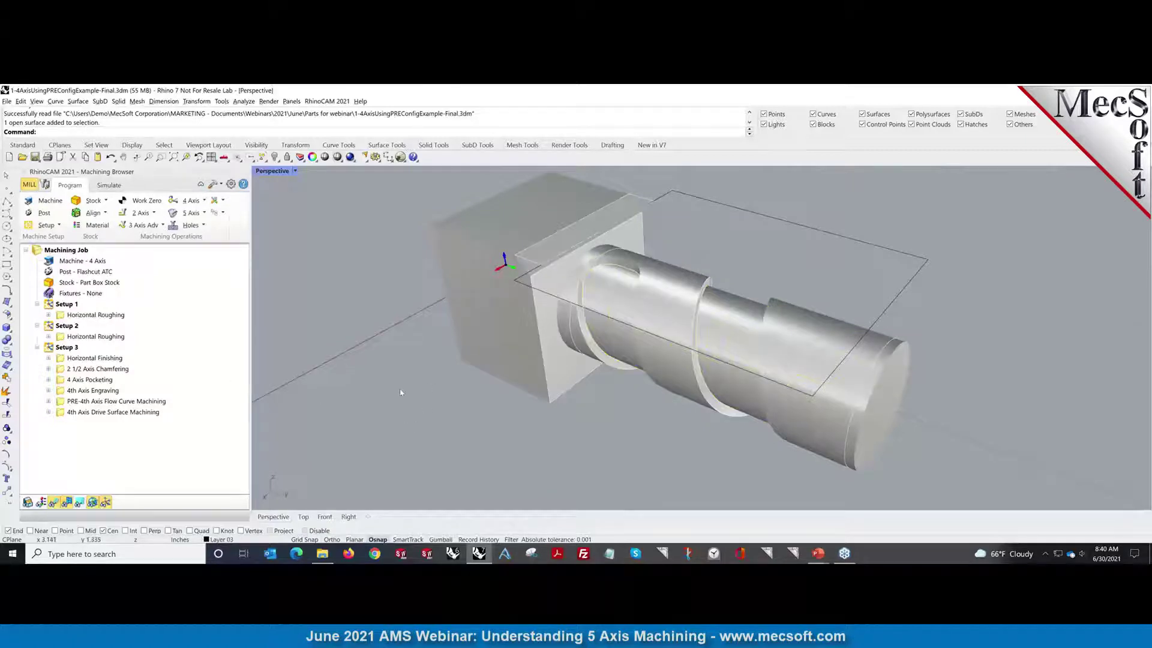
{"action": "right_click_drag", "start_coordinate": [401, 392], "coordinate": [400, 395]}
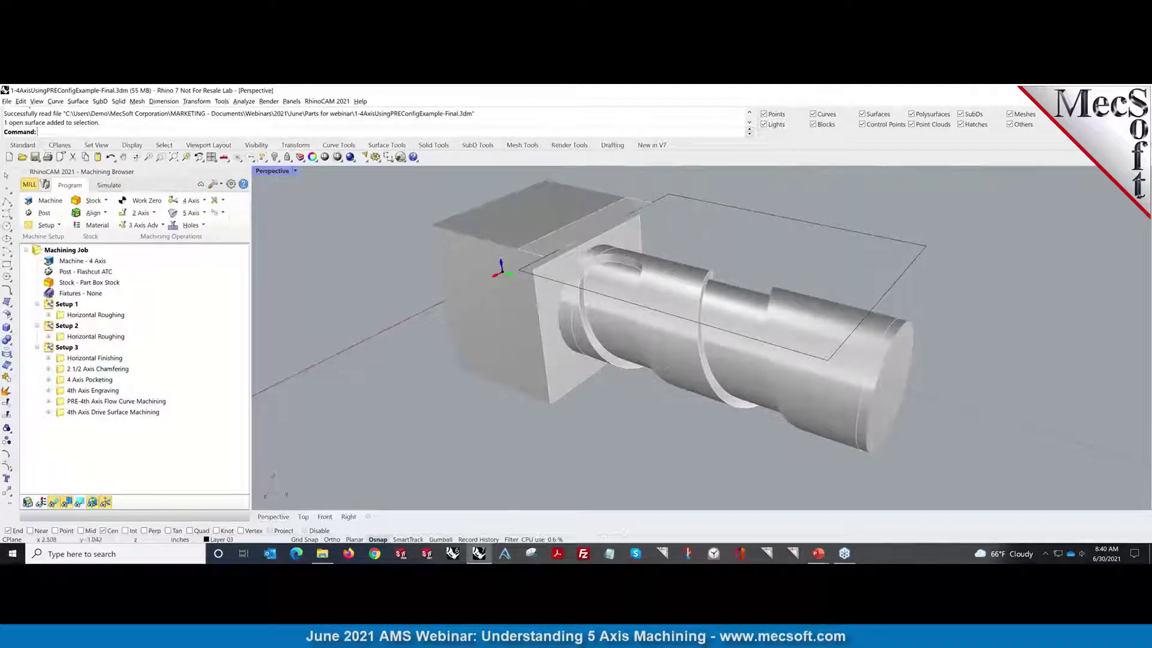
Simulate the Setup 1 Horizontal Roughing operation through to its end and hide the toolpath display.
{"action": "left_click", "coordinate": [96, 314]}
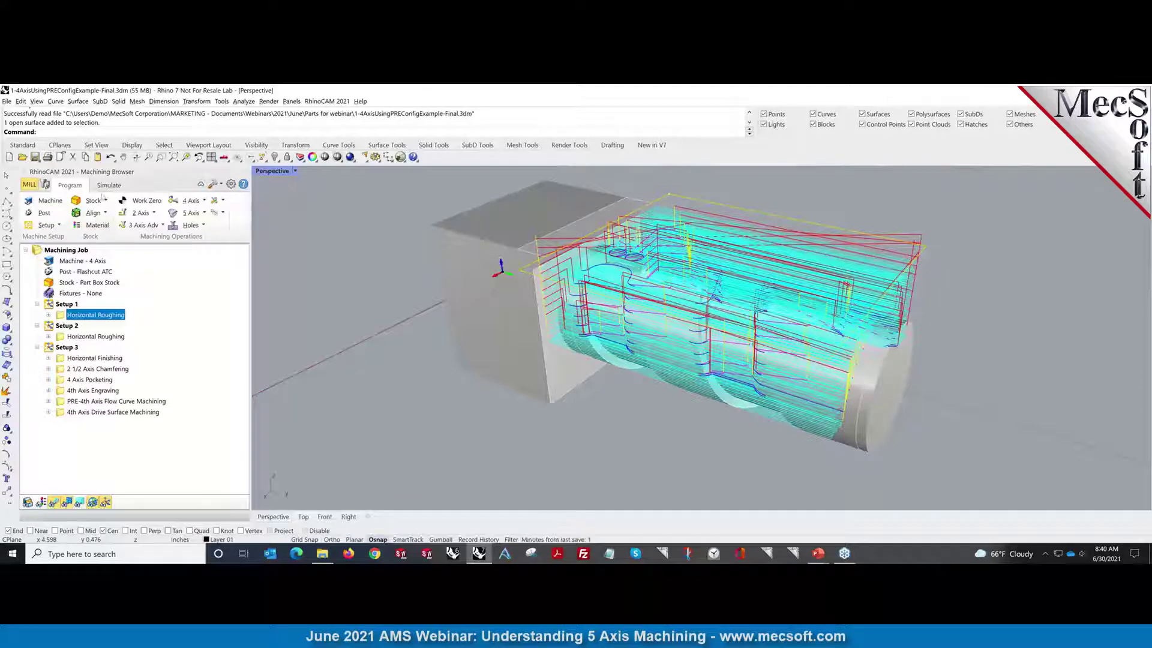
{"action": "left_click", "coordinate": [108, 186]}
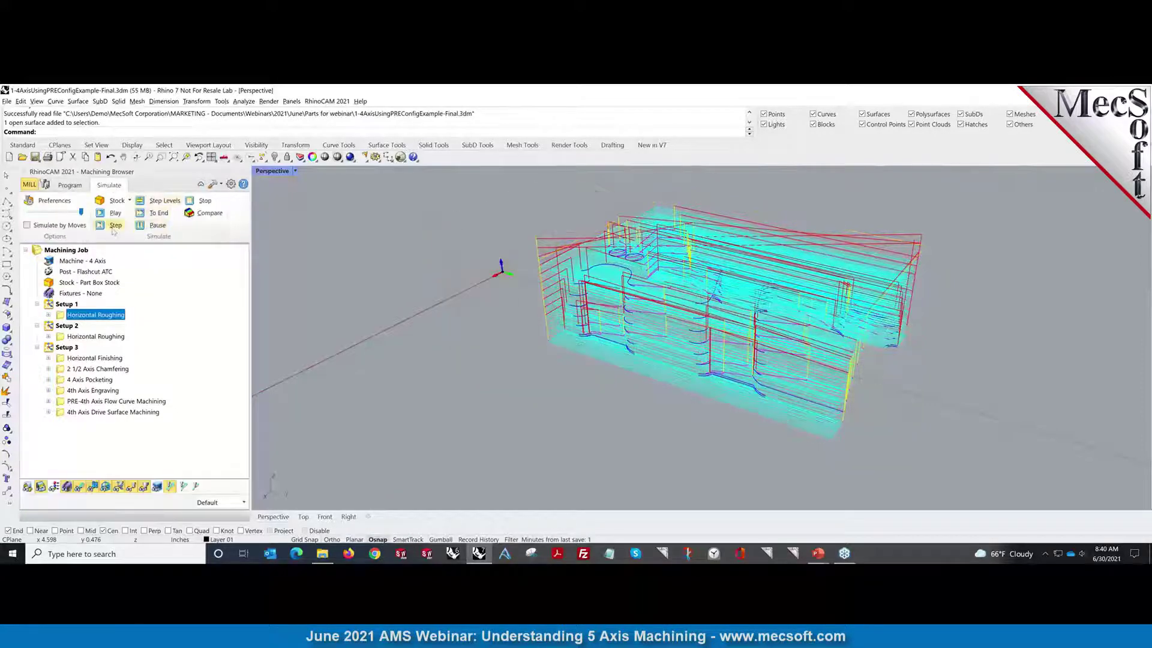
{"action": "left_click", "coordinate": [158, 213]}
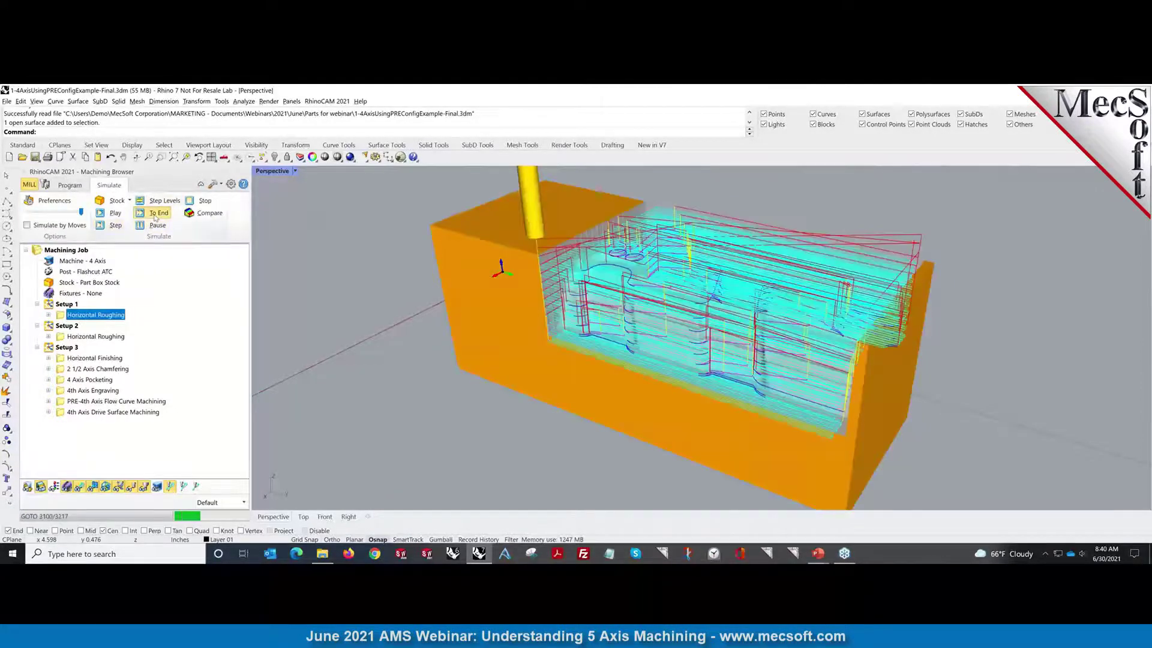
{"action": "left_click", "coordinate": [80, 486]}
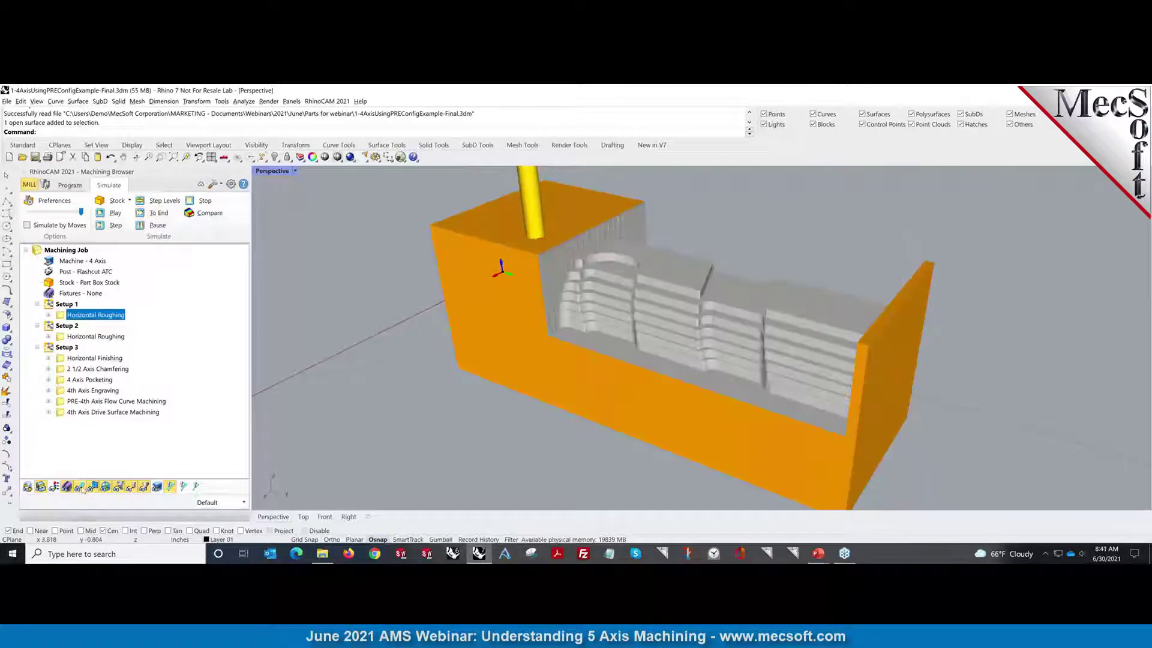
Simulate the Setup 2 Horizontal Roughing operation through to its end and inspect the roughed stock.
{"action": "left_click", "coordinate": [75, 338]}
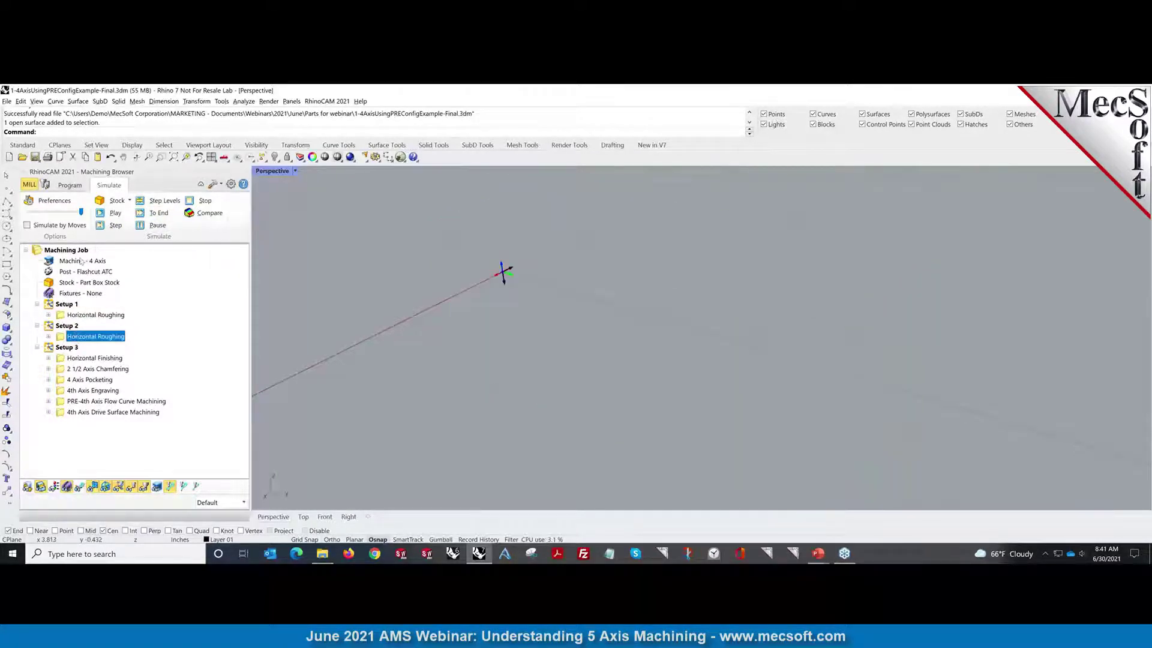
{"action": "left_click", "coordinate": [150, 217]}
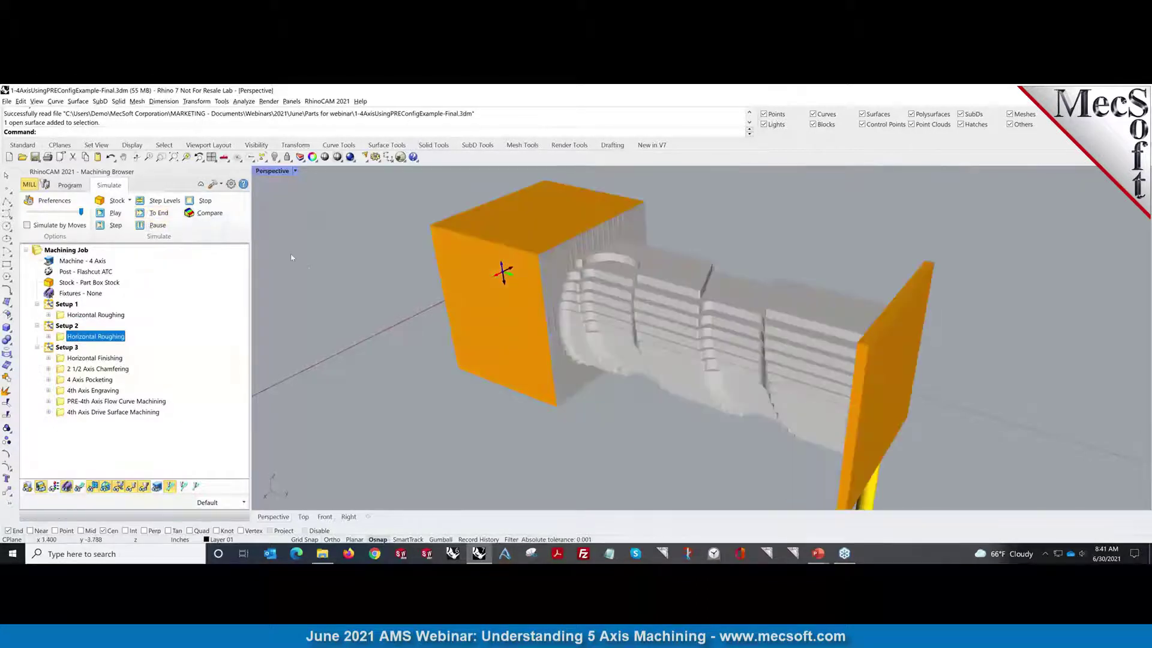
{"action": "right_click_drag", "start_coordinate": [426, 351], "coordinate": [349, 331]}
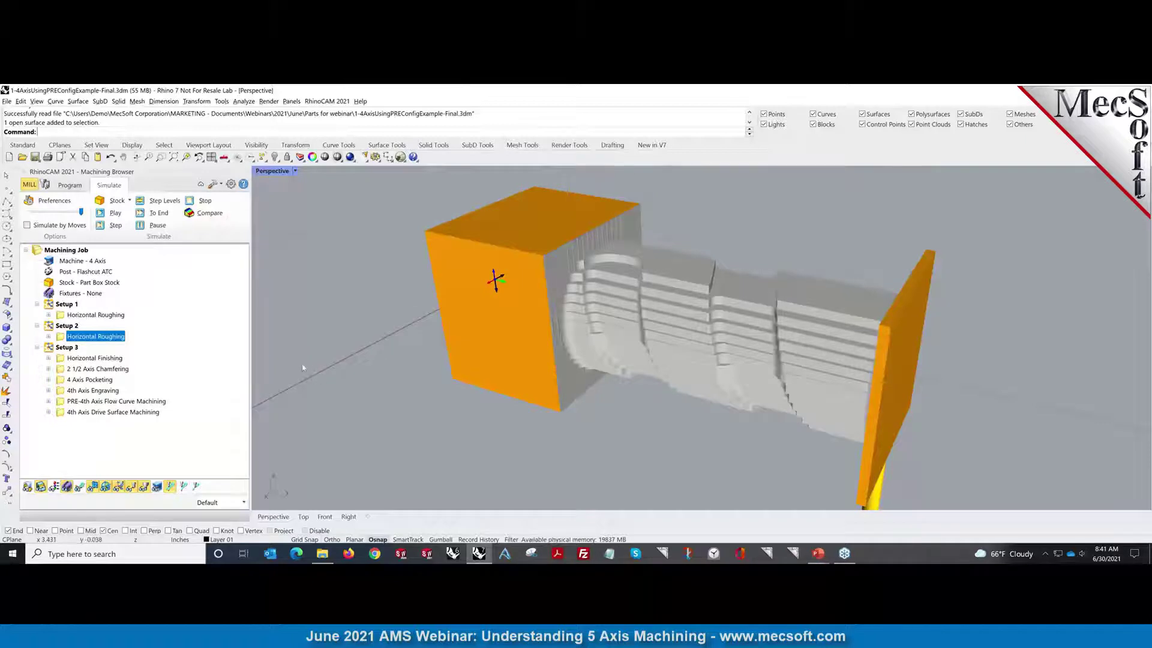
Simulate the Setup 3 Horizontal Finishing and 2 1/2 Axis Chamfering operations to their ends and compare the chamfered edge with the part model.
{"action": "left_click", "coordinate": [88, 359]}
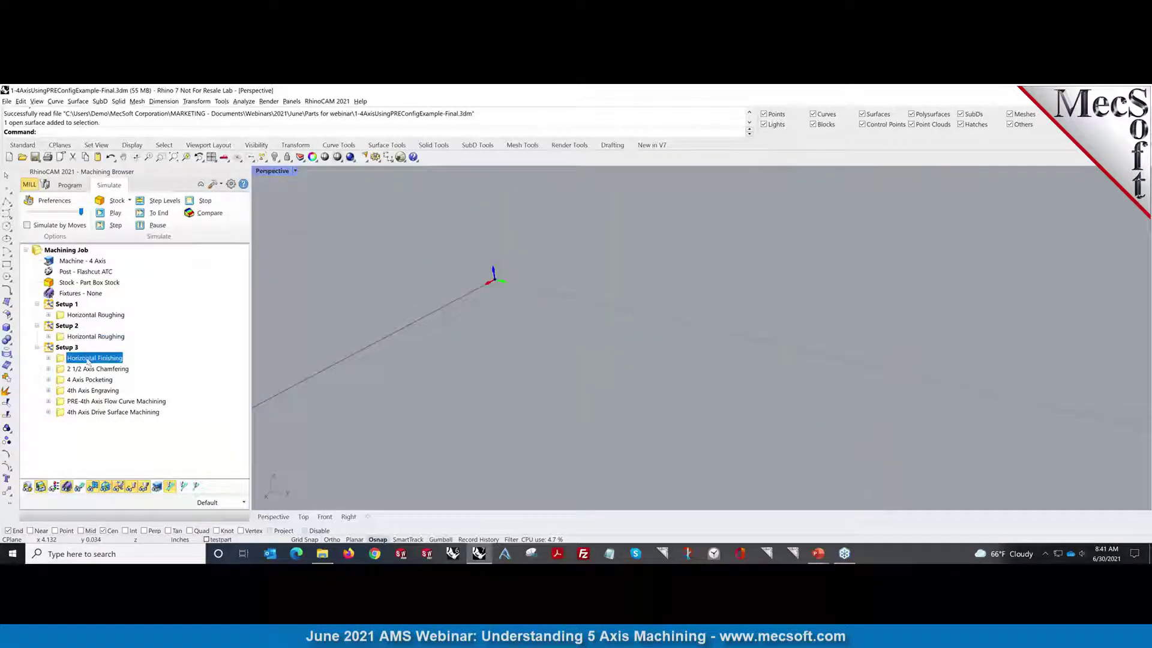
{"action": "left_click", "coordinate": [154, 213]}
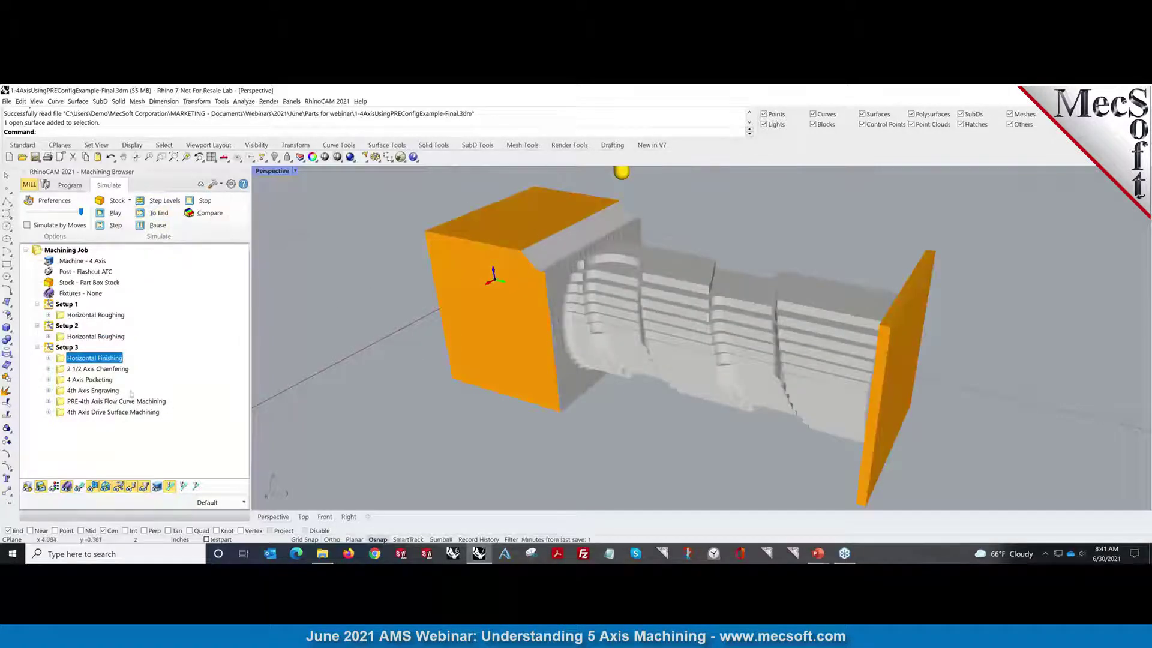
{"action": "left_click", "coordinate": [108, 370]}
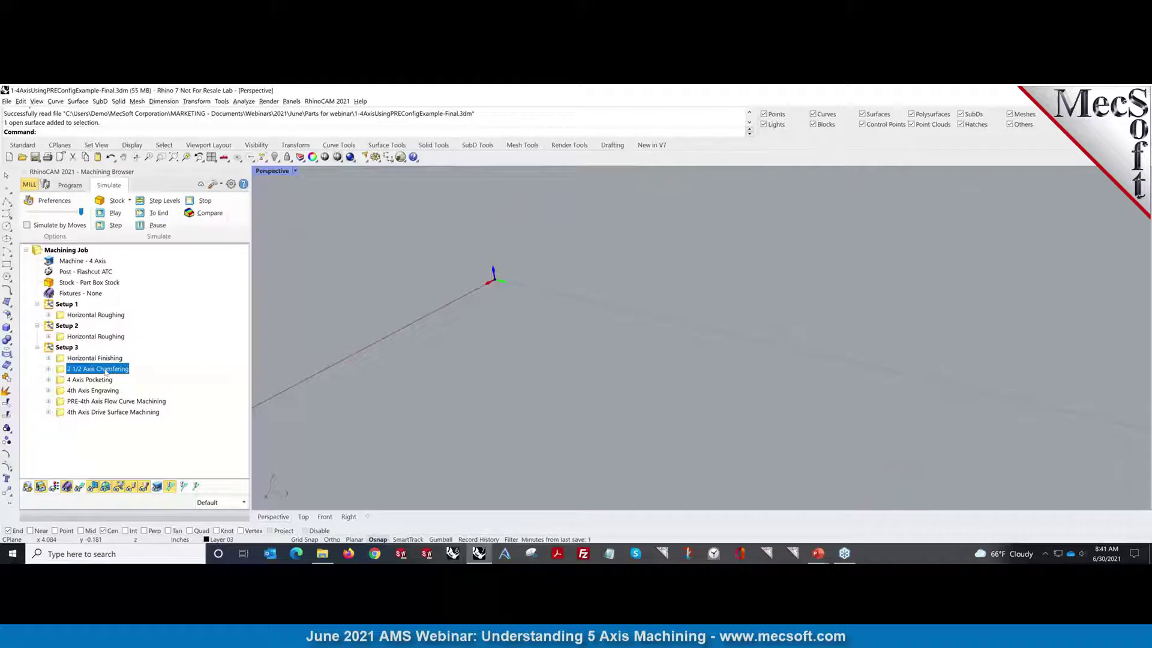
{"action": "right_click", "coordinate": [106, 370]}
{"action": "left_click", "coordinate": [157, 222]}
{"action": "left_click", "coordinate": [158, 215]}
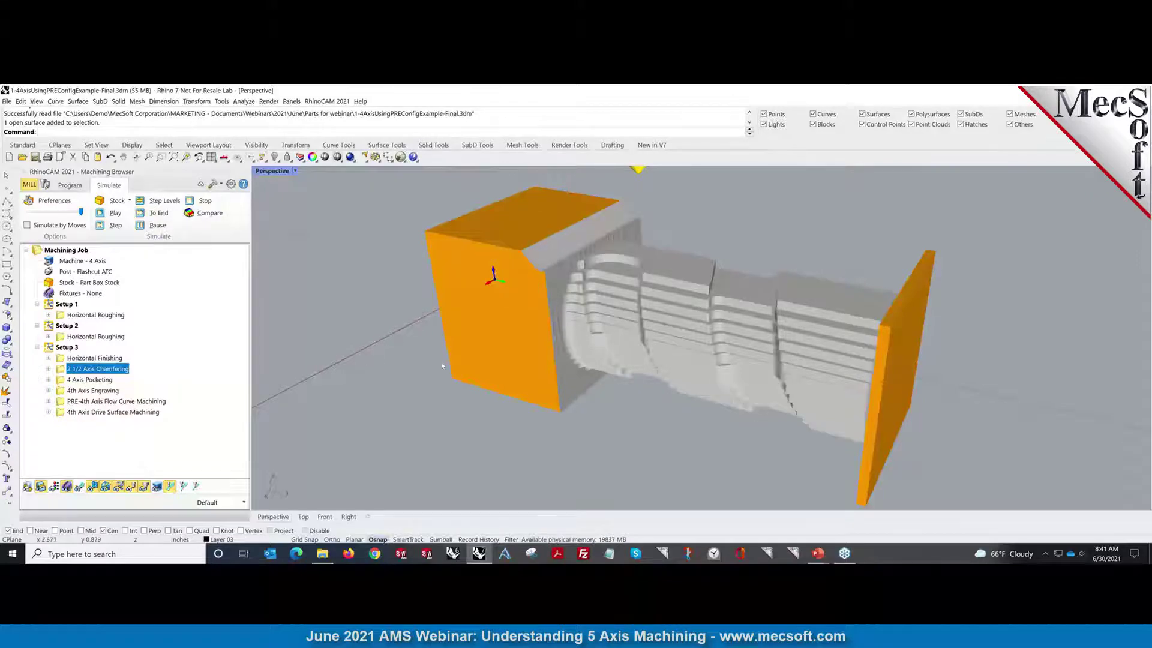
{"action": "right_click_drag", "start_coordinate": [444, 366], "coordinate": [360, 303]}
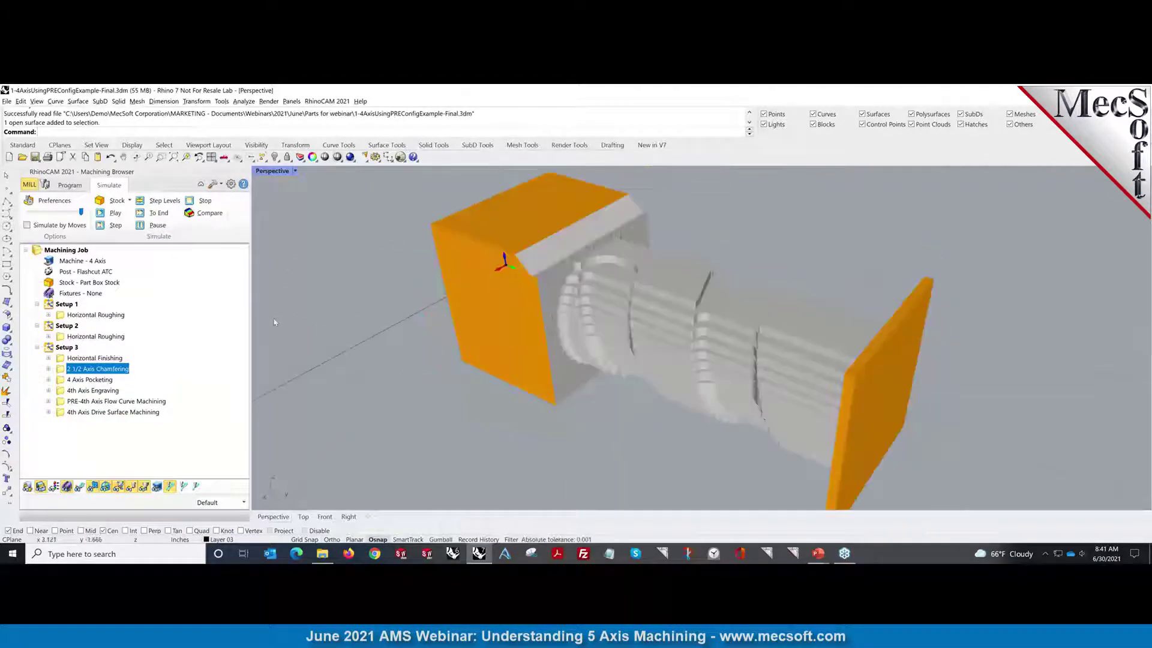
{"action": "left_click", "coordinate": [69, 186]}
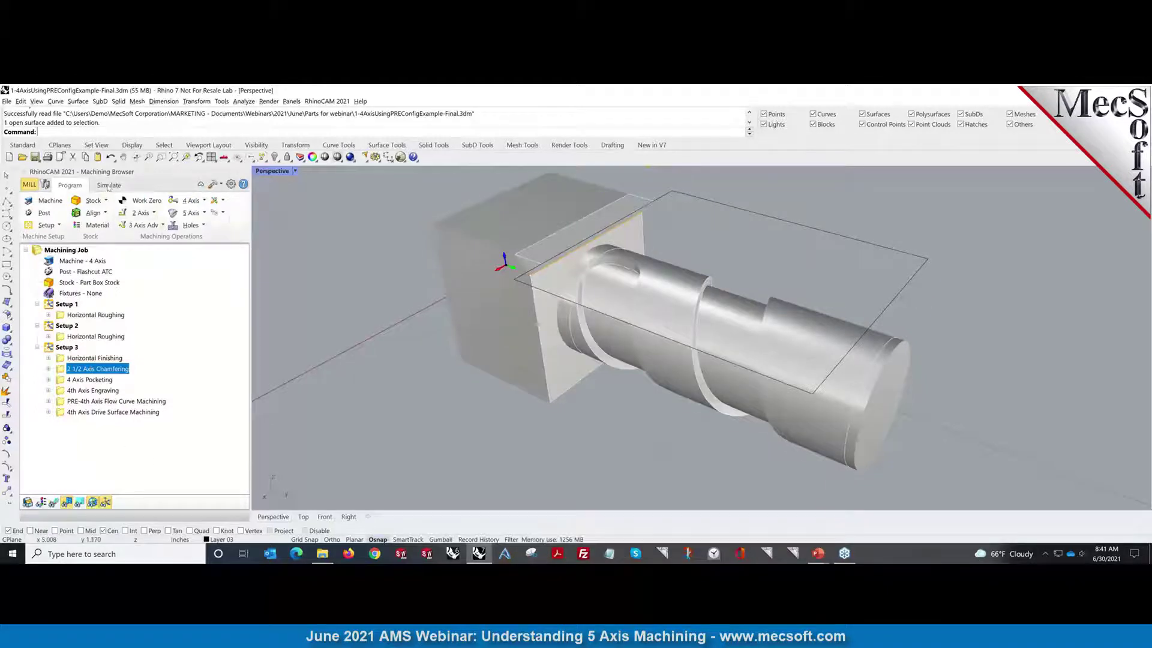
Simulate the 4 Axis Pocketing operation through to its end, and display its toolpath around the cylindrical stock.
{"action": "left_click", "coordinate": [108, 186]}
{"action": "left_click", "coordinate": [96, 380]}
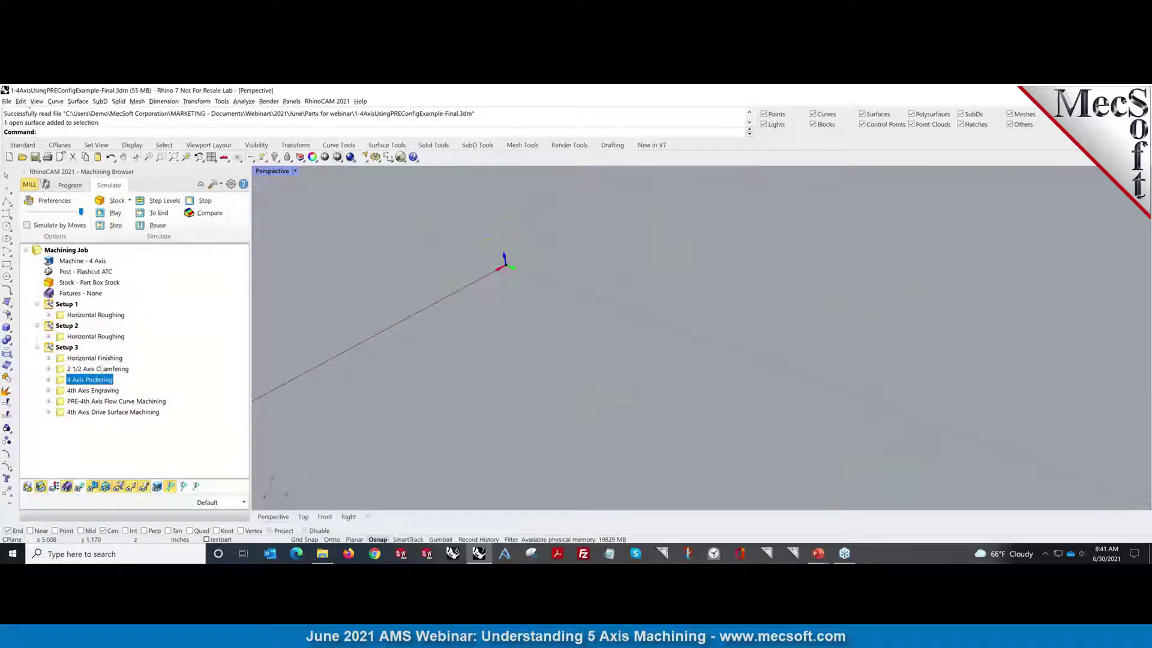
{"action": "left_click", "coordinate": [157, 213]}
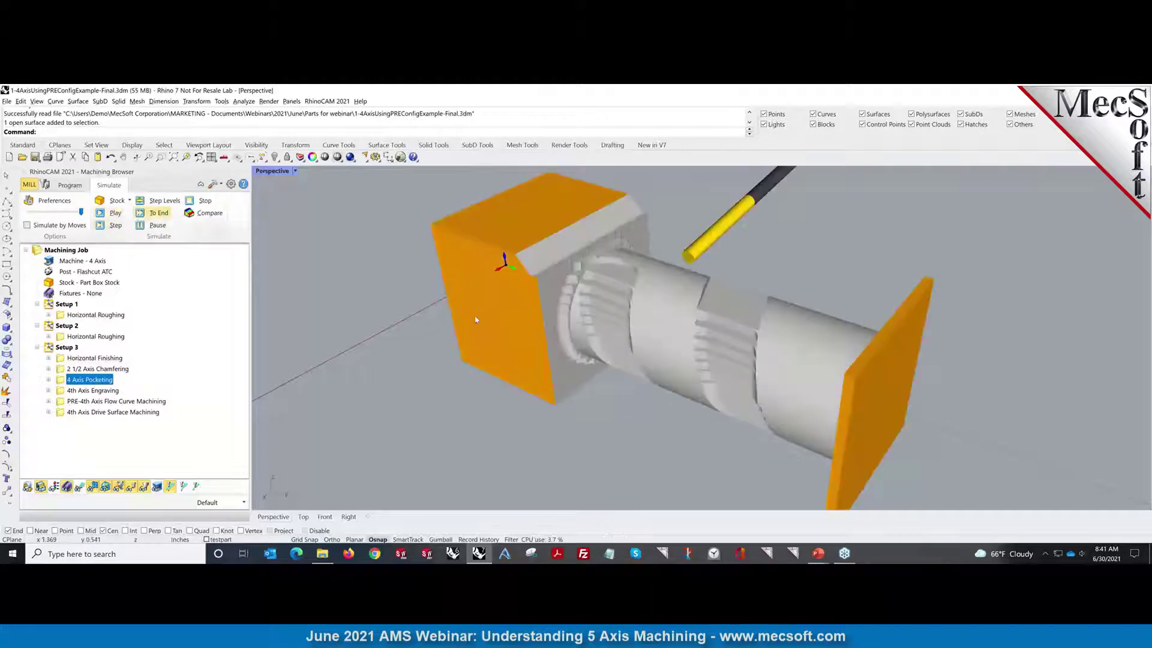
{"action": "right_click_drag", "start_coordinate": [674, 390], "coordinate": [420, 372]}
{"action": "left_click", "coordinate": [79, 487]}
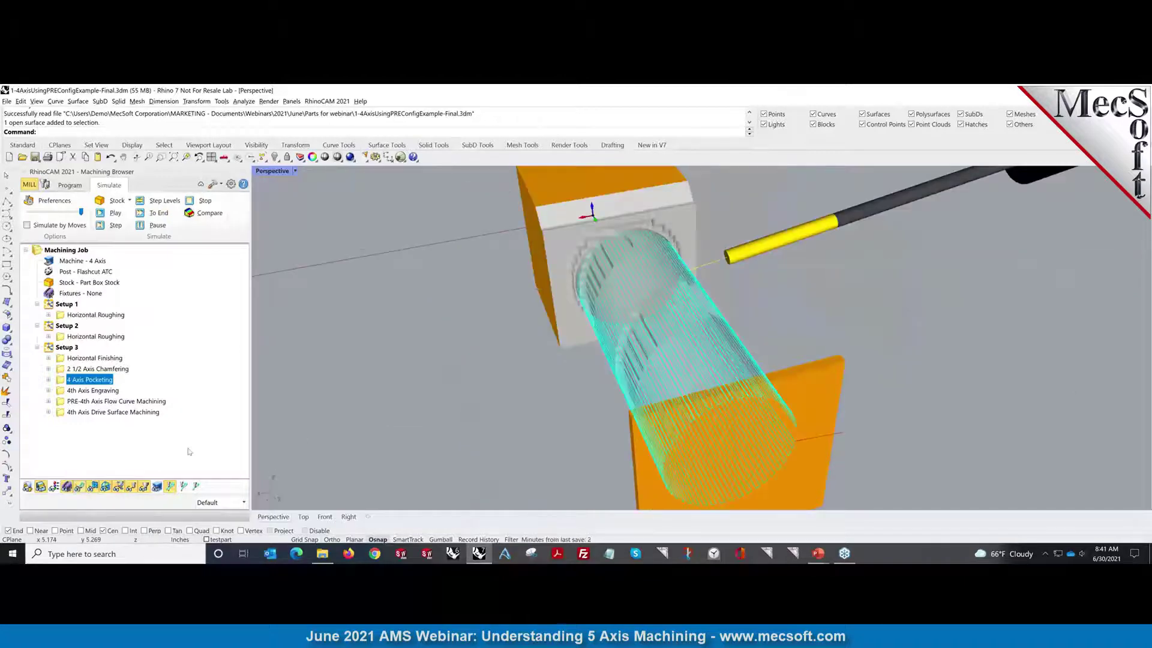
{"action": "right_click_drag", "start_coordinate": [302, 440], "coordinate": [360, 440]}
Simulate the 4th Axis Engraving operation to its end and inspect the cut at the free end of the cylinder.
{"action": "left_click", "coordinate": [91, 391]}
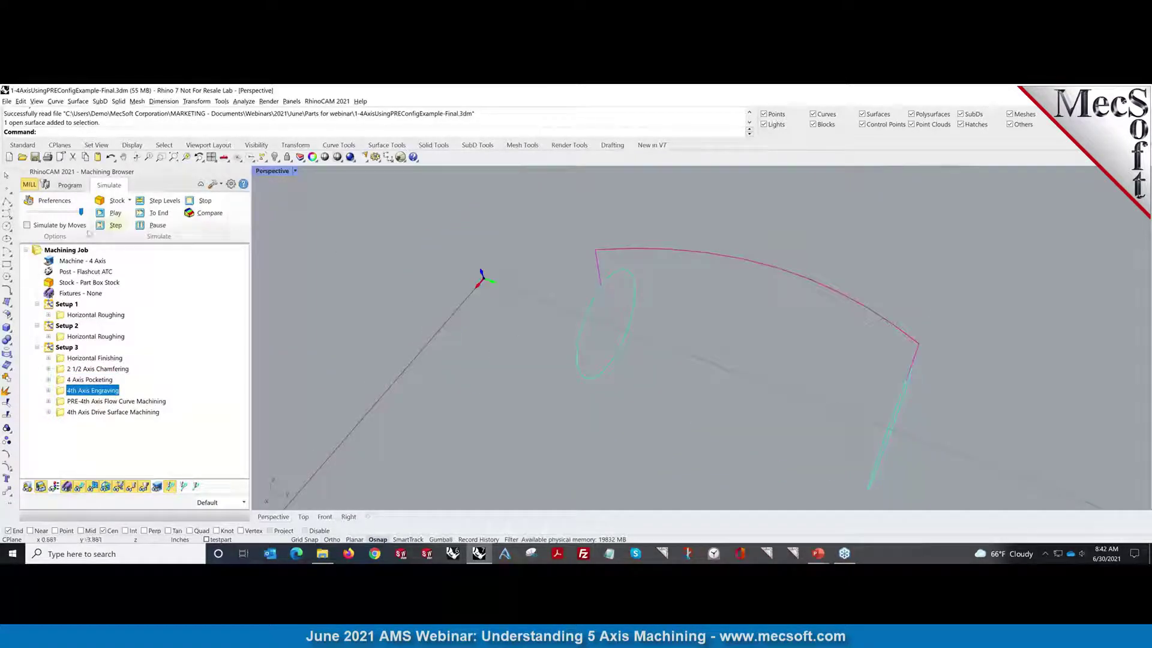
{"action": "left_click", "coordinate": [155, 214]}
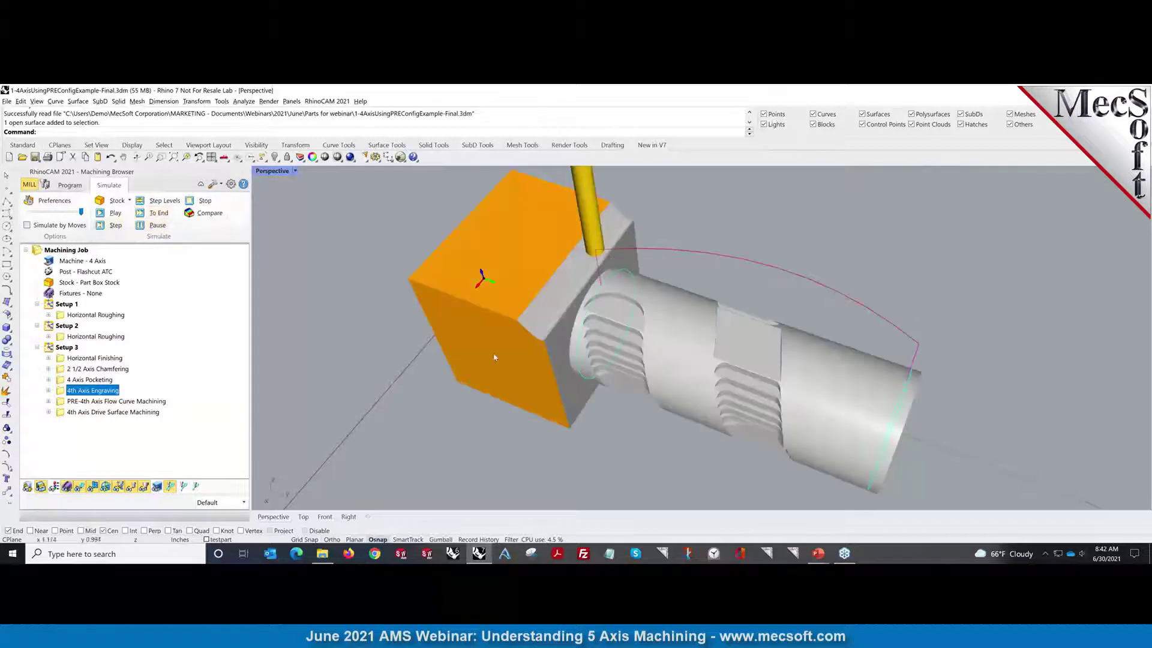
{"action": "right_click_drag", "start_coordinate": [540, 380], "coordinate": [516, 347]}
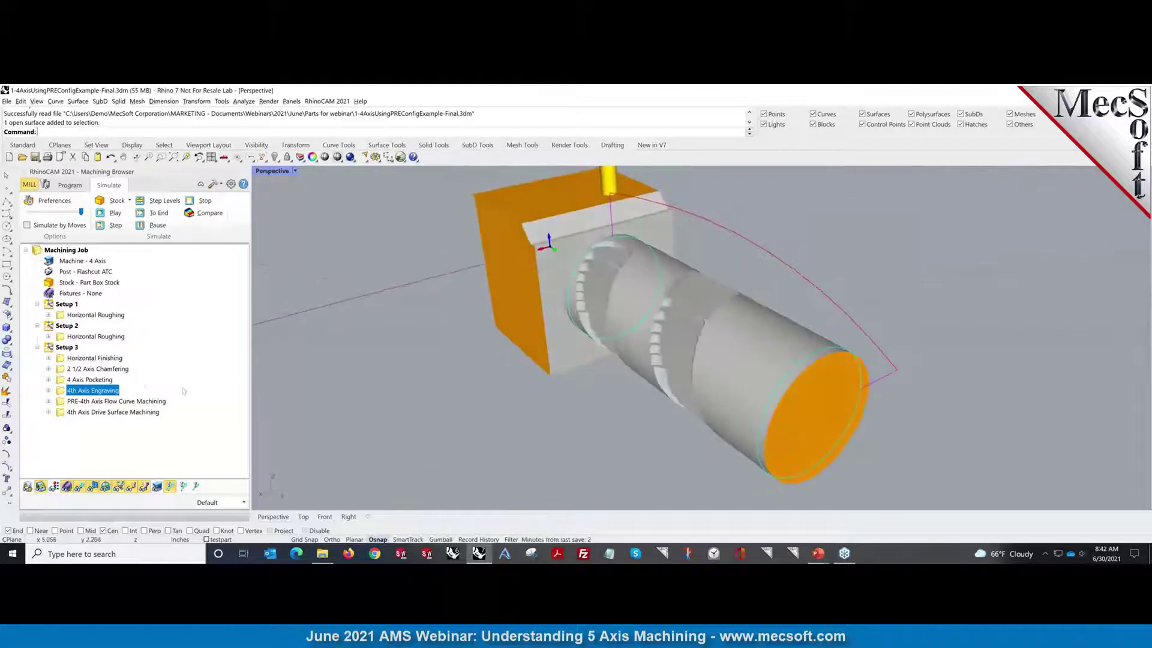
Examine the PRE-4th Axis Flow Curve and 4th Axis Drive Surface Machining toolpaths, viewing the latter over the part model.
{"action": "left_click", "coordinate": [124, 402]}
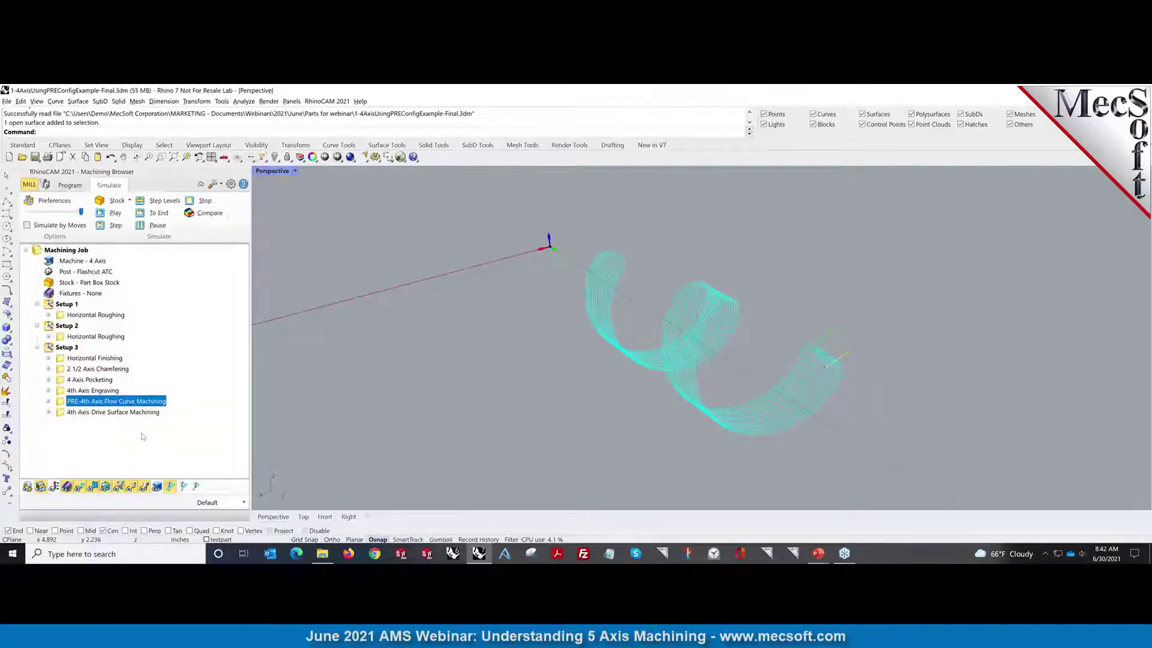
{"action": "left_click", "coordinate": [134, 413]}
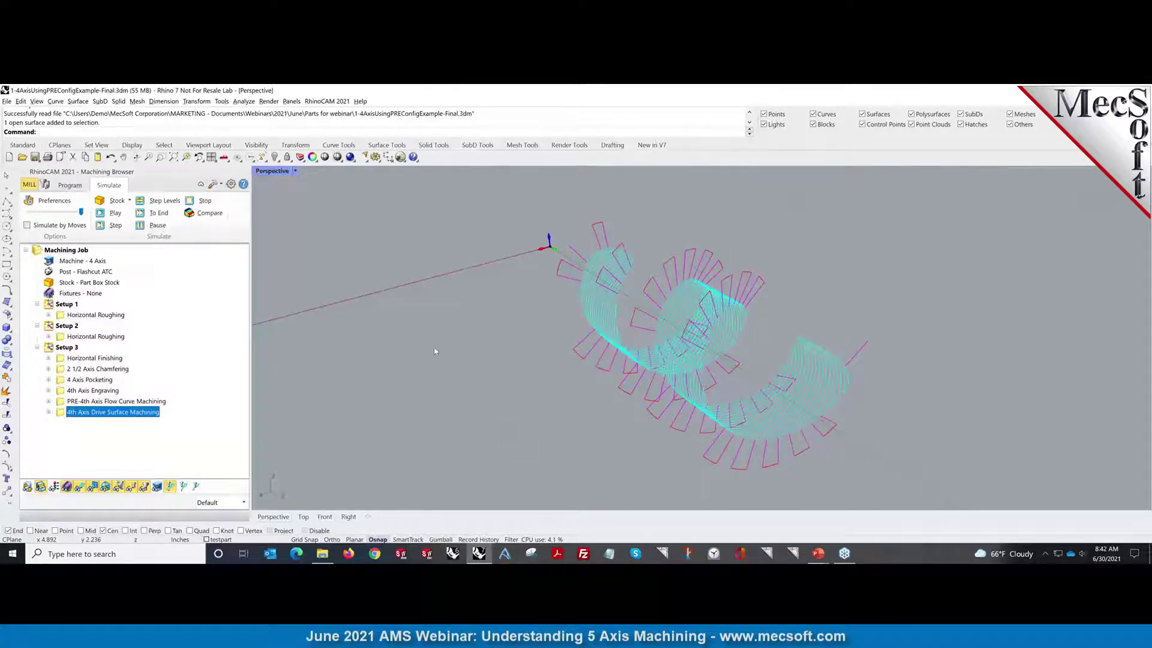
{"action": "right_click_drag", "start_coordinate": [435, 351], "coordinate": [613, 364]}
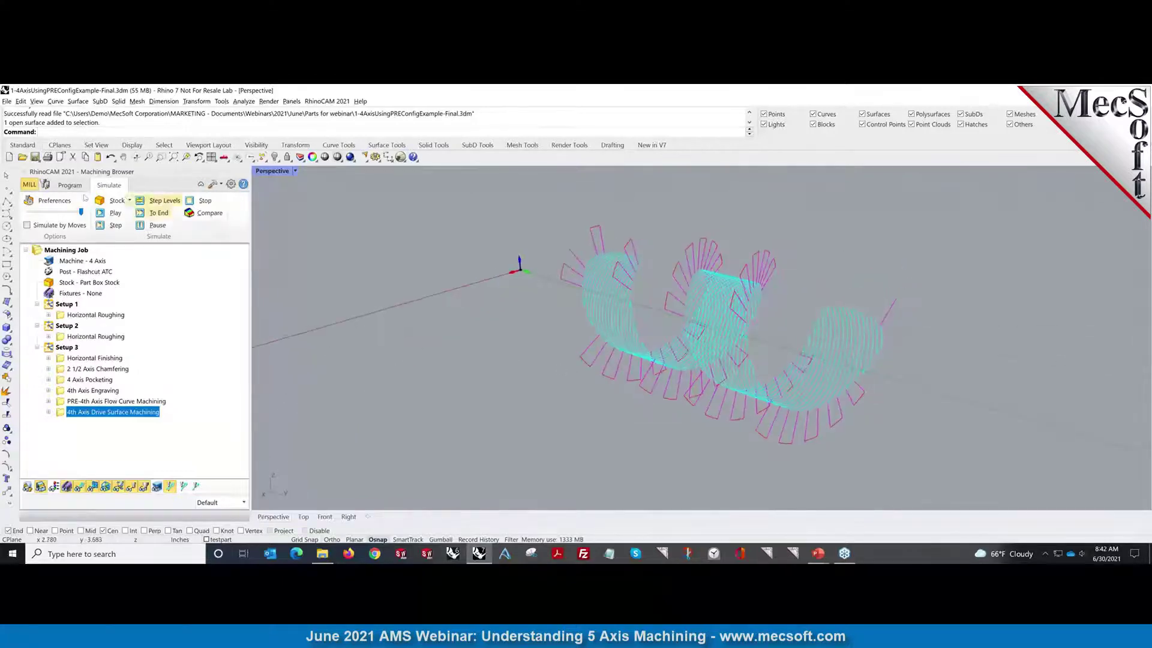
{"action": "left_click", "coordinate": [77, 187]}
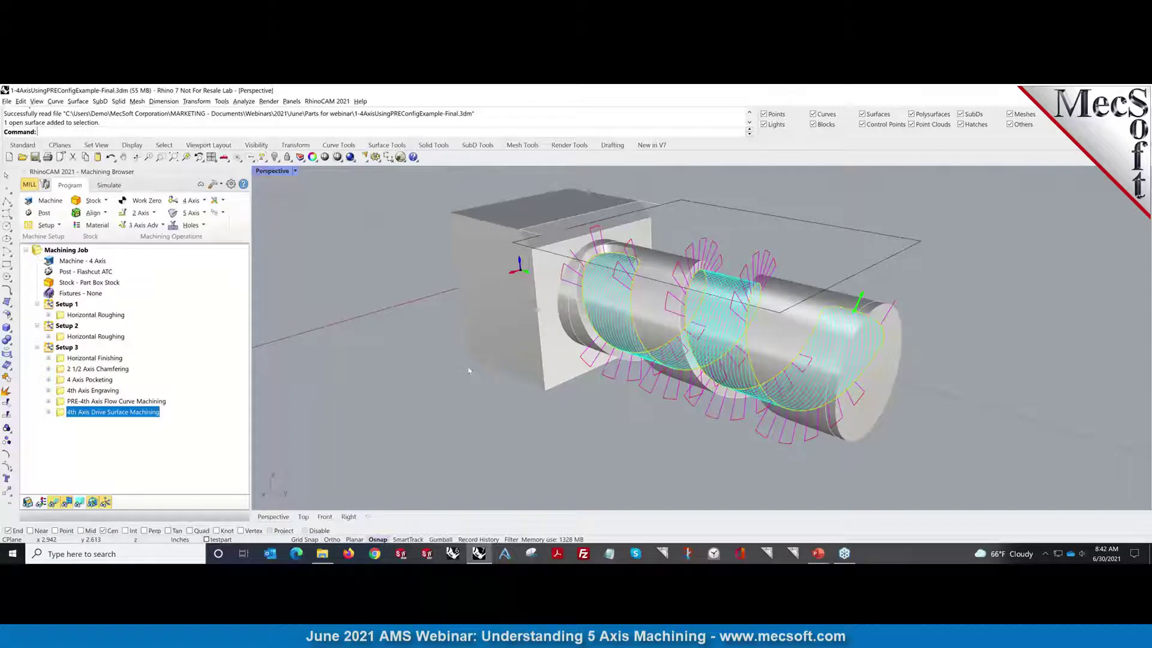
Examine the PRE-4th Axis Flow Curve Machining toolpath along the part's helical groove.
{"action": "left_click", "coordinate": [116, 401]}
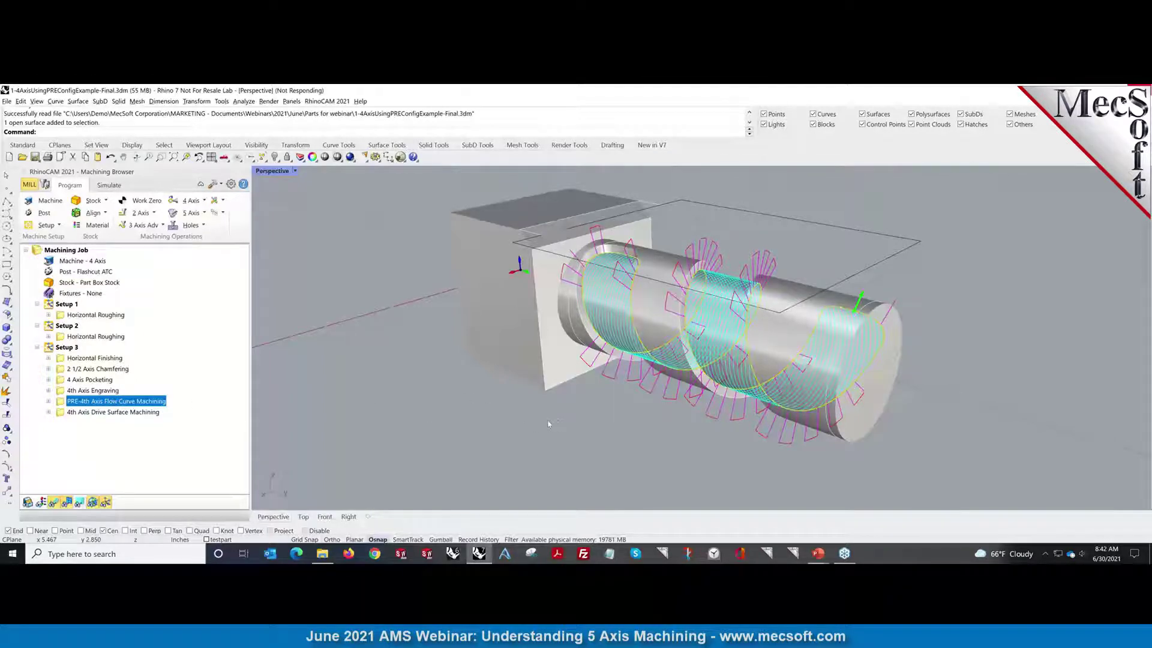
{"action": "right_click_drag", "start_coordinate": [521, 423], "coordinate": [574, 444]}
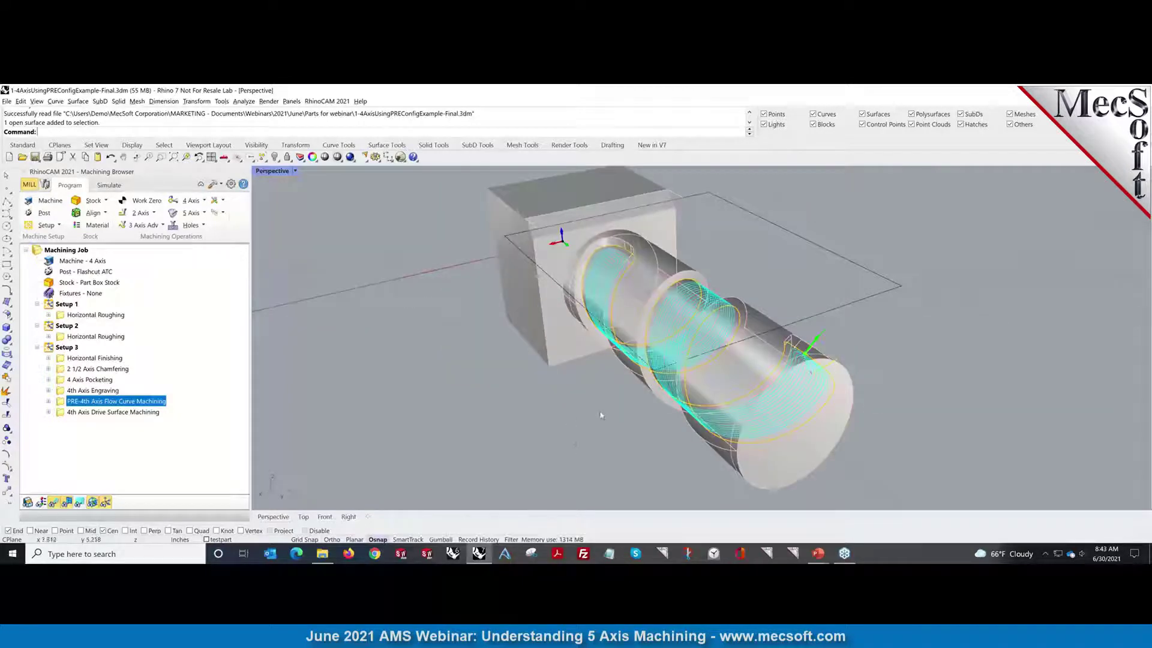
{"action": "scroll", "coordinate": [605, 418], "scroll_direction": "up", "scroll_amount": 2}
{"action": "right_click_drag", "start_coordinate": [585, 418], "coordinate": [627, 415]}
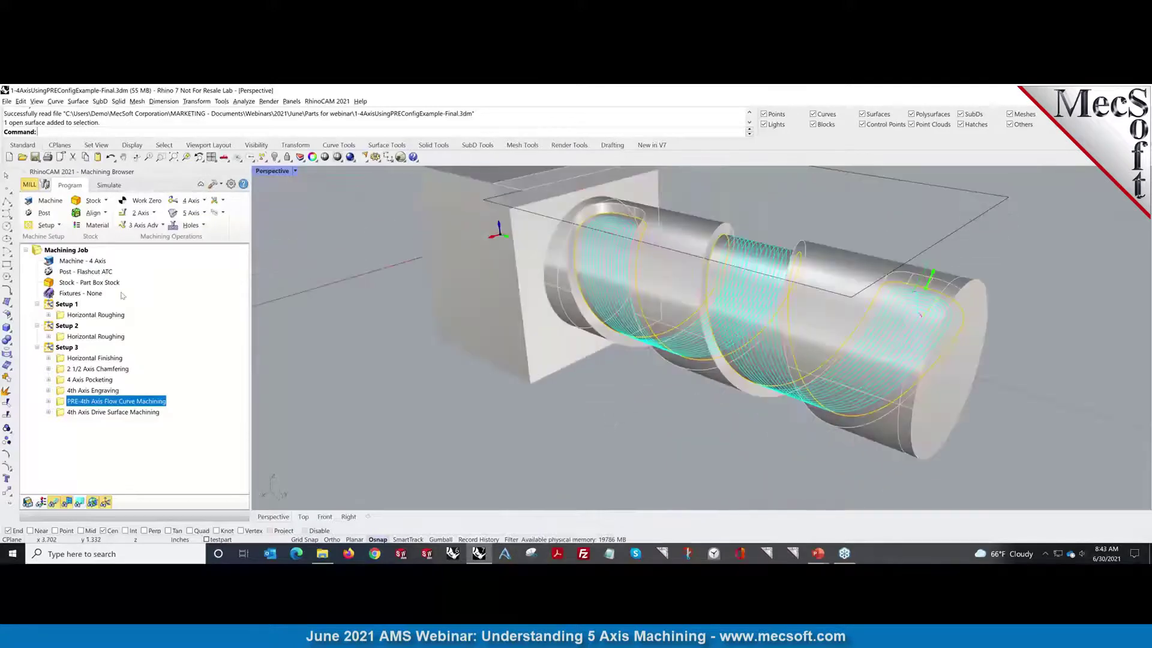
Simulate the PRE-4th Axis Flow Curve Machining operation through to its end and inspect the machined helical groove.
{"action": "left_click", "coordinate": [110, 186]}
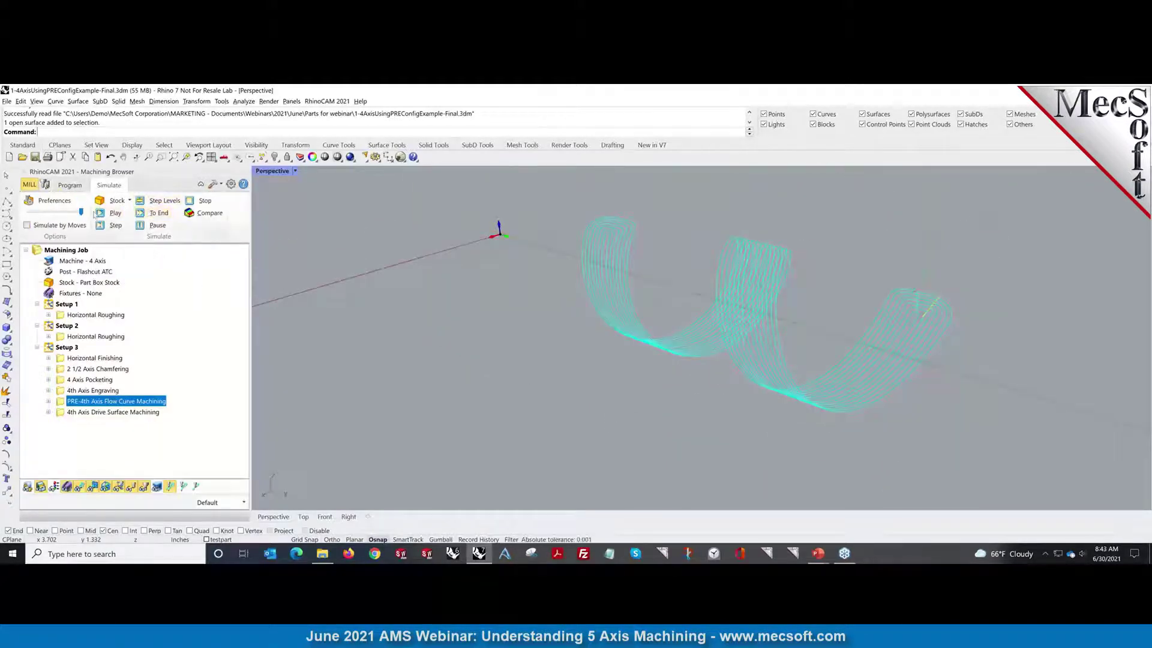
{"action": "left_click", "coordinate": [114, 213]}
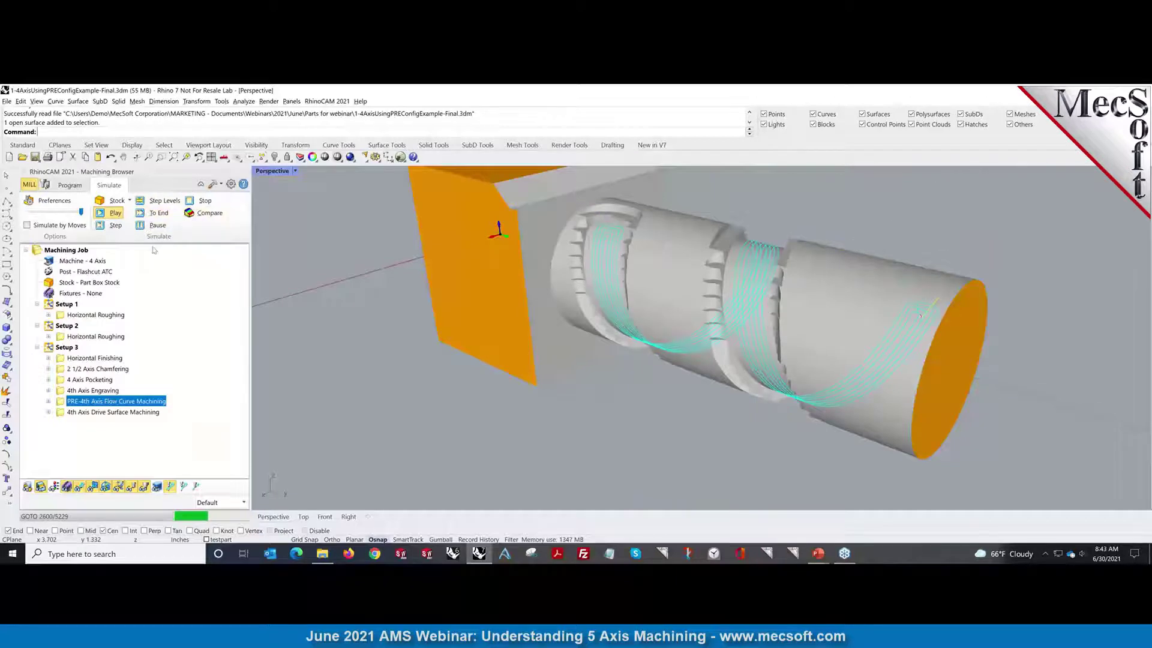
{"action": "left_click", "coordinate": [150, 214]}
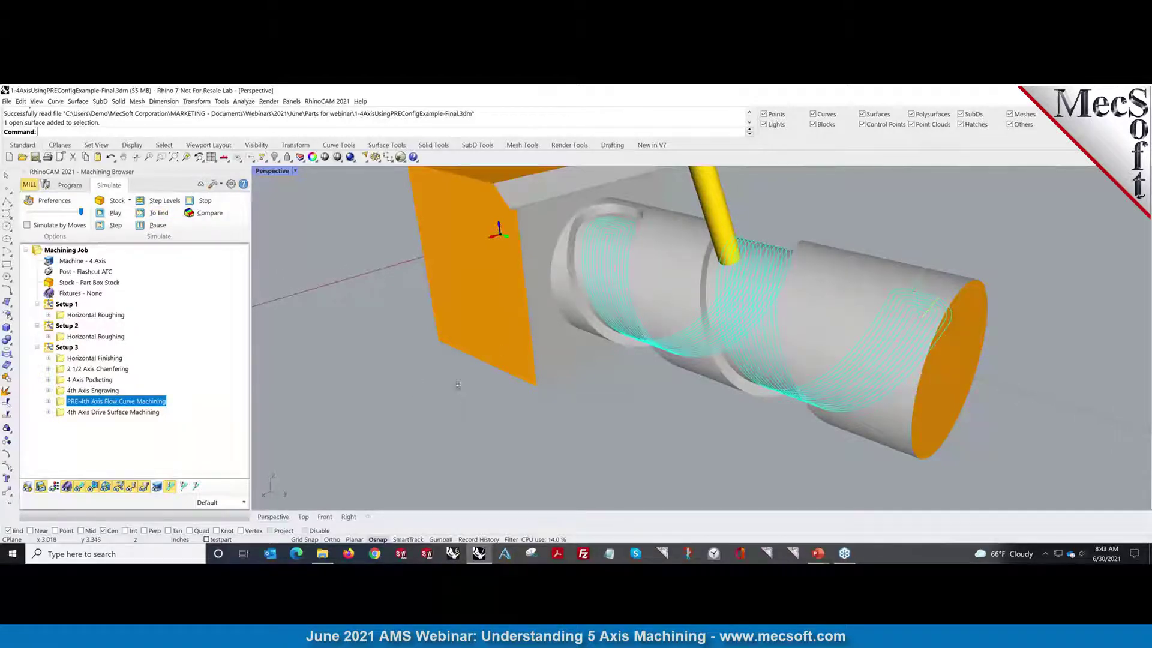
{"action": "mouse_move", "coordinate": [458, 384]}
{"action": "right_mouse_down"}
{"action": "mouse_move", "coordinate": [355, 390]}
{"action": "mouse_move", "coordinate": [452, 393]}
{"action": "mouse_move", "coordinate": [428, 394]}
{"action": "mouse_move", "coordinate": [443, 385]}
{"action": "right_mouse_up"}
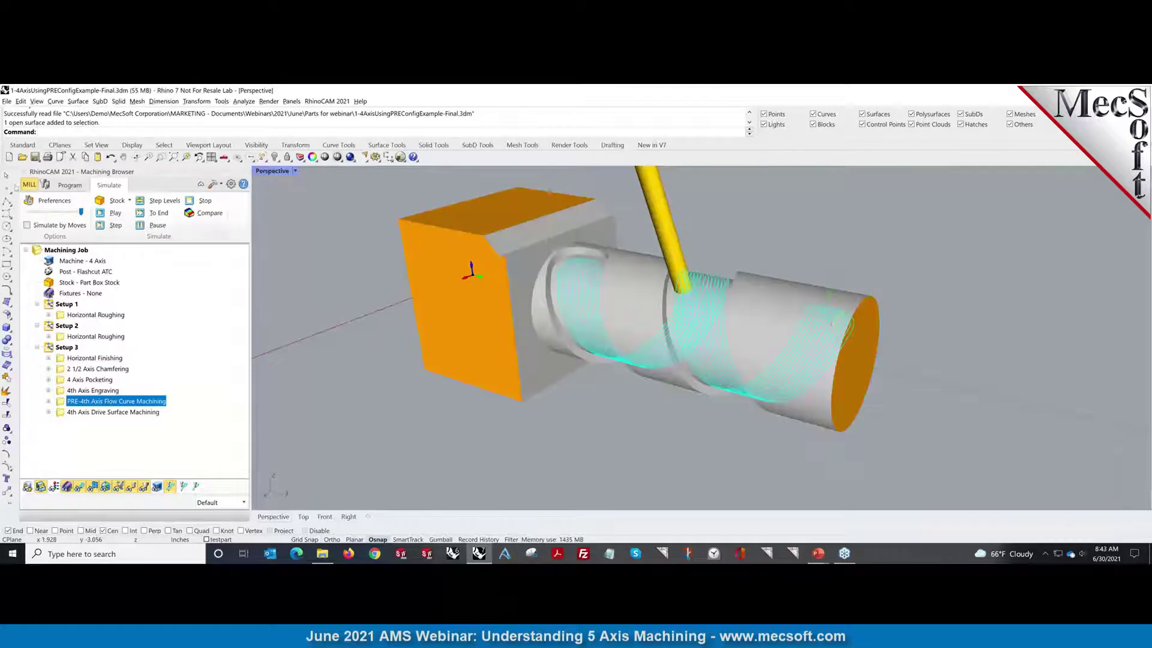
Review the cut parameters of the PRE-4th Axis Flow Curve Machining operation and close them without regenerating.
{"action": "left_click", "coordinate": [70, 186]}
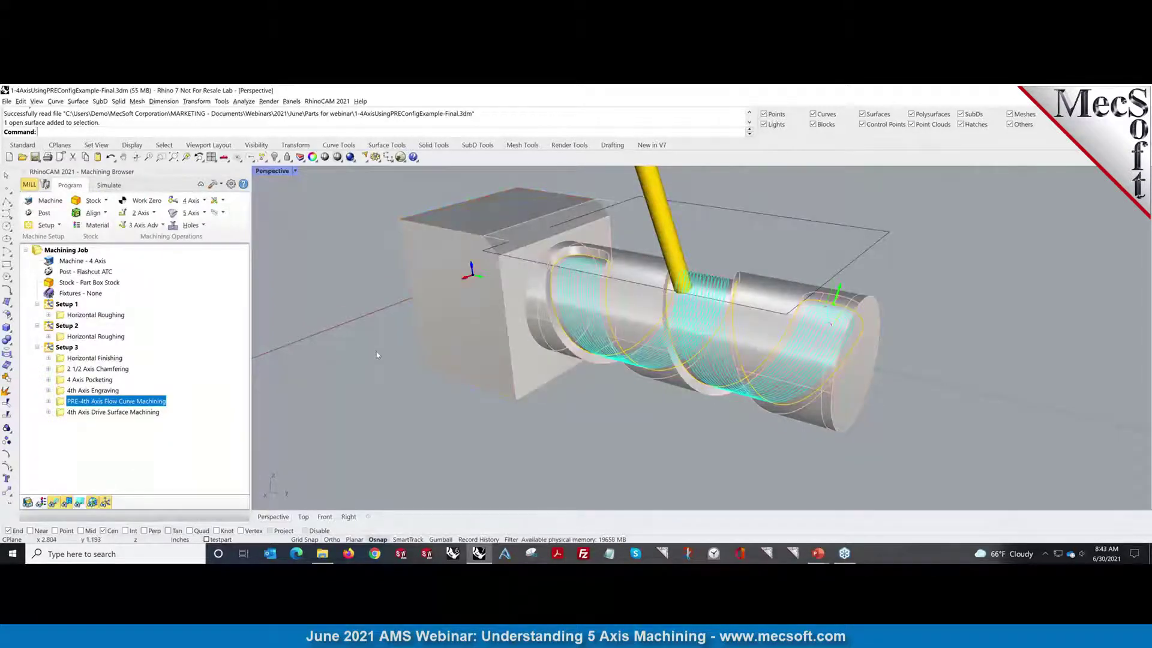
{"action": "left_click", "coordinate": [49, 401]}
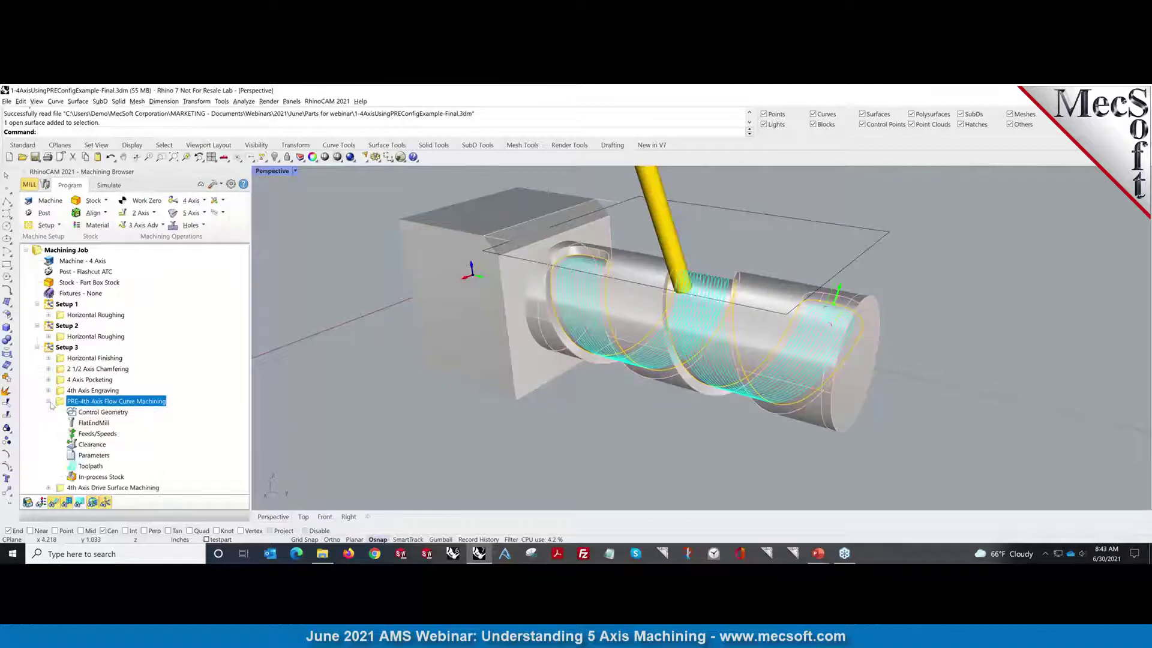
{"action": "left_click", "coordinate": [72, 456]}
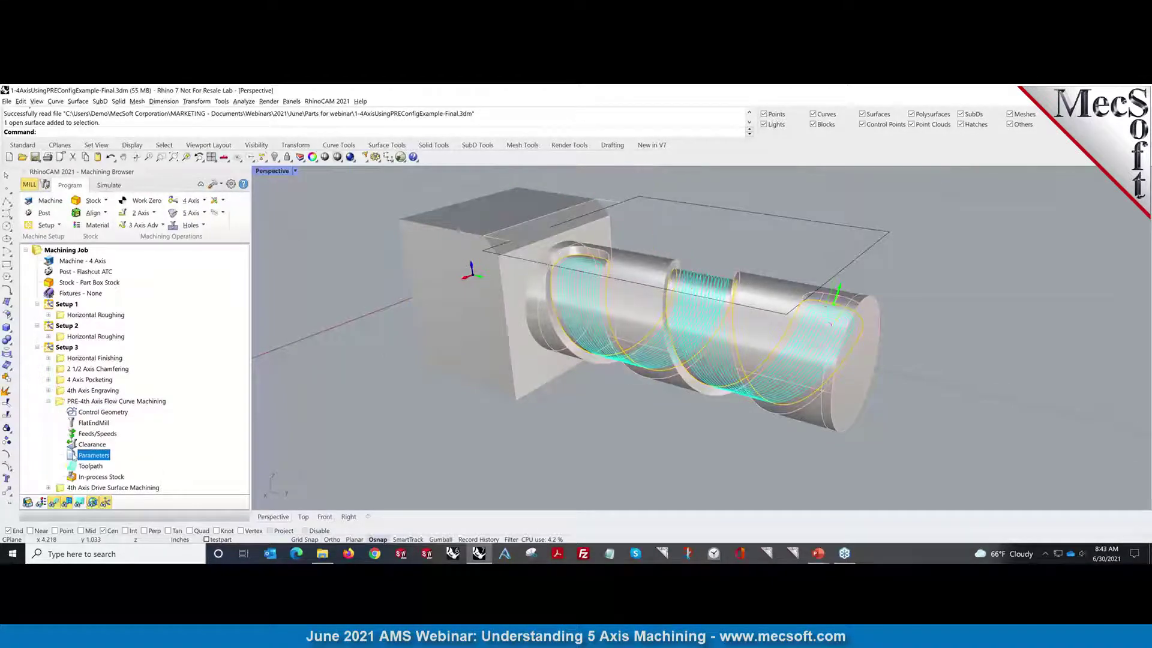
{"action": "double_click", "coordinate": [73, 455]}
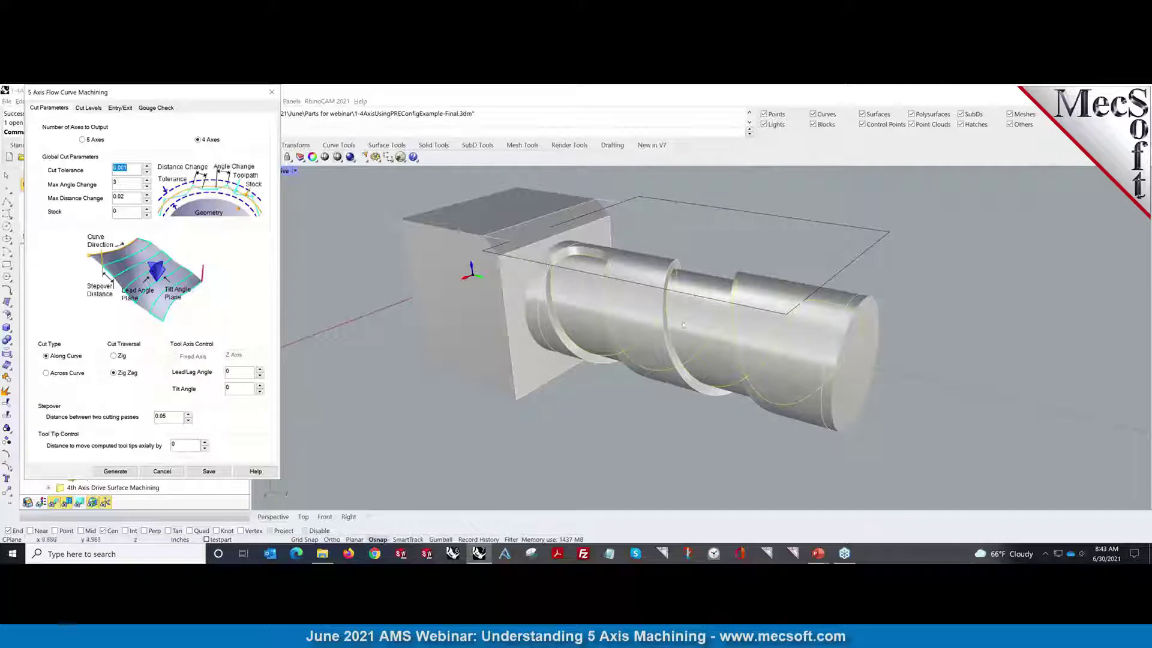
{"action": "left_click", "coordinate": [270, 93]}
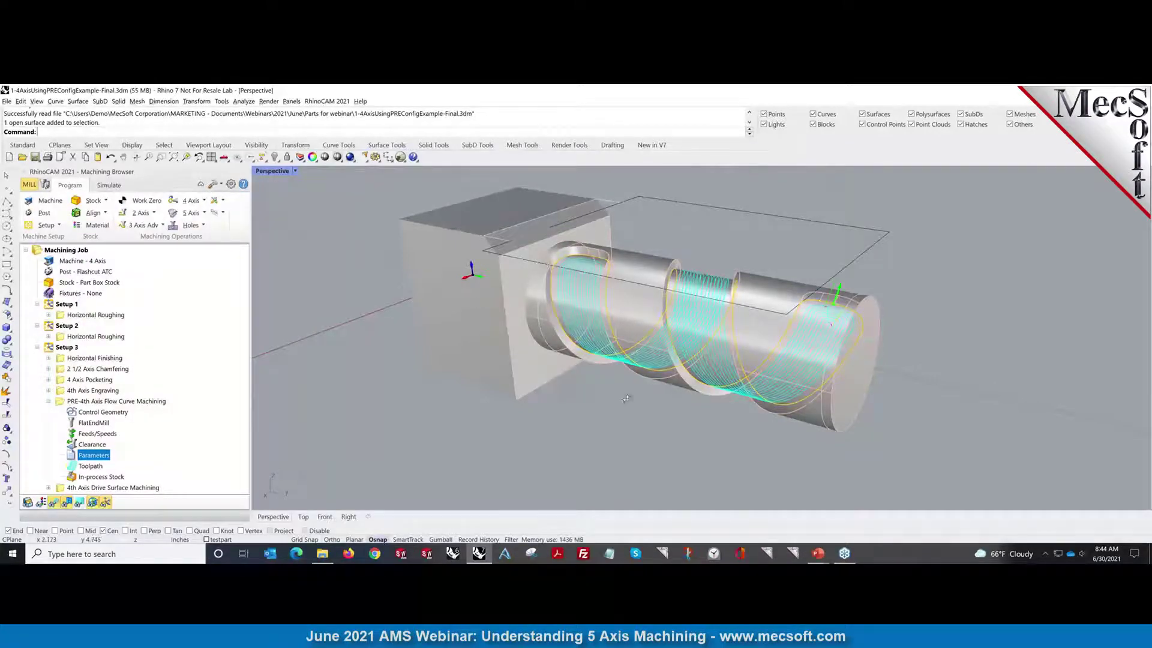
Open the recent file 2-5AxisMoldExample-Final.3dm and view the mold part.
{"action": "right_click_drag", "start_coordinate": [625, 399], "coordinate": [534, 393]}
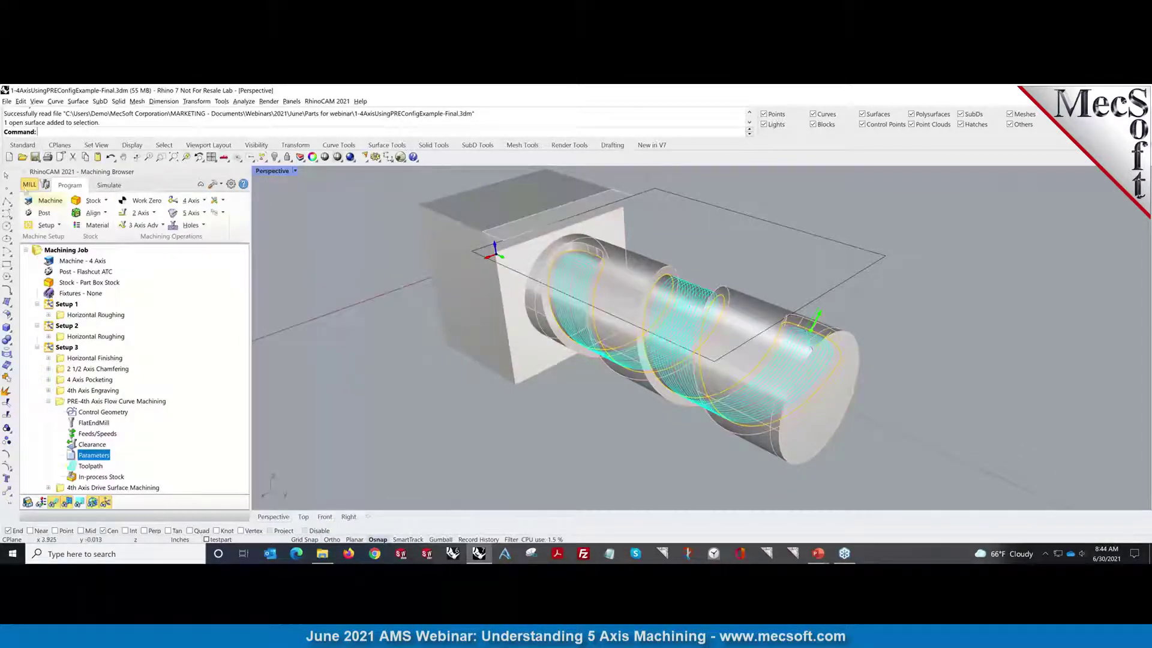
{"action": "left_click", "coordinate": [6, 101]}
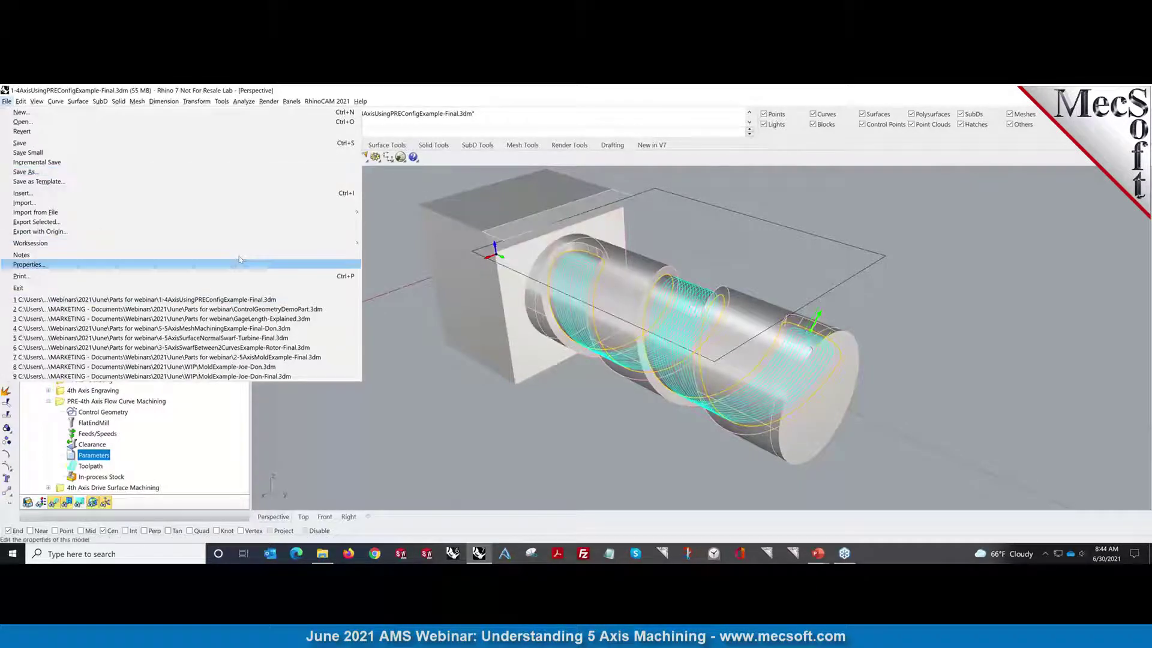
{"action": "left_click", "coordinate": [308, 359]}
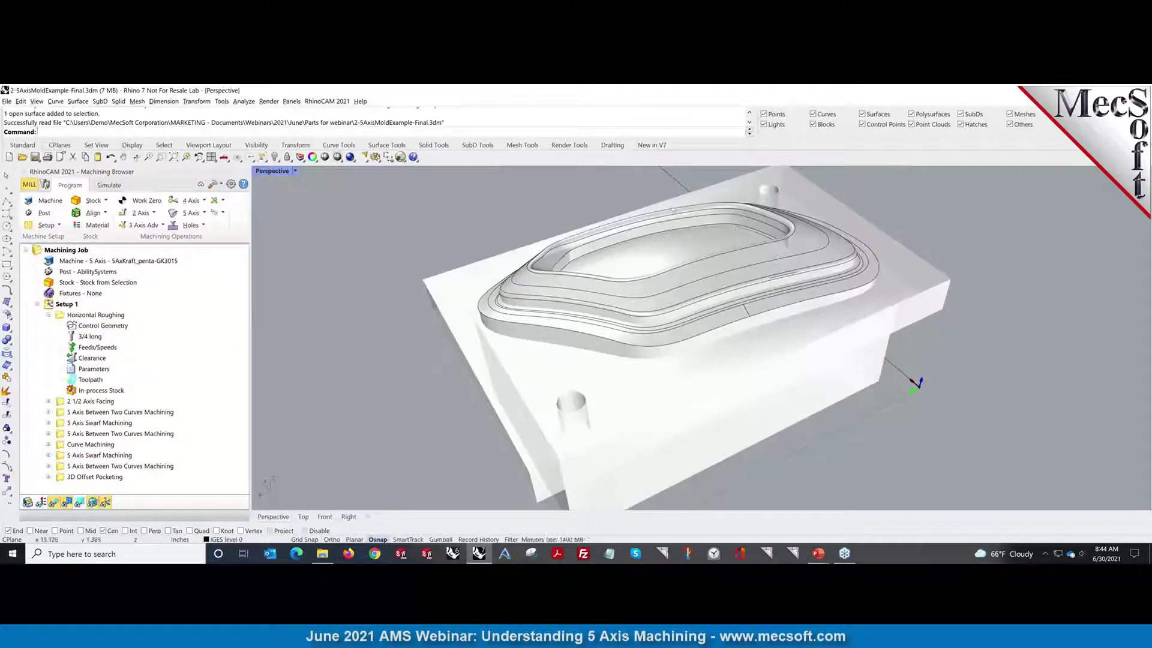
{"action": "scroll", "coordinate": [673, 210], "scroll_direction": "up", "scroll_amount": 2}
{"action": "mouse_move", "coordinate": [689, 304]}
{"action": "right_mouse_down"}
{"action": "mouse_move", "coordinate": [650, 314]}
{"action": "mouse_move", "coordinate": [560, 287]}
{"action": "mouse_move", "coordinate": [668, 310]}
{"action": "right_mouse_up"}
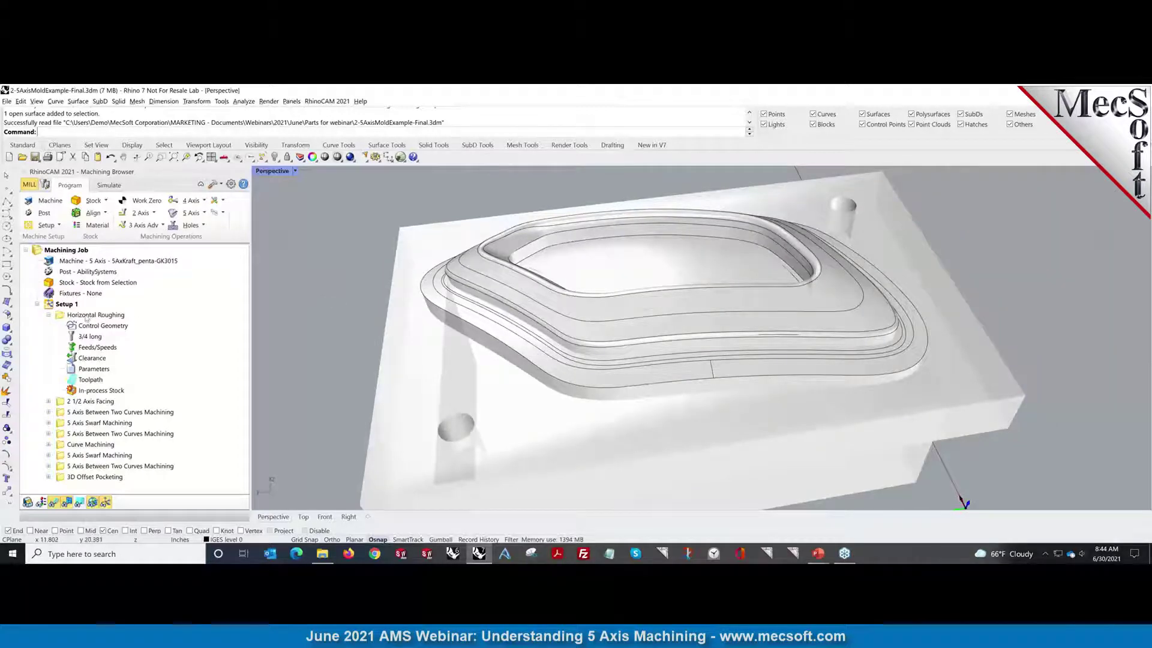
Examine the Horizontal Roughing toolpath over the mold block.
{"action": "left_click", "coordinate": [84, 317]}
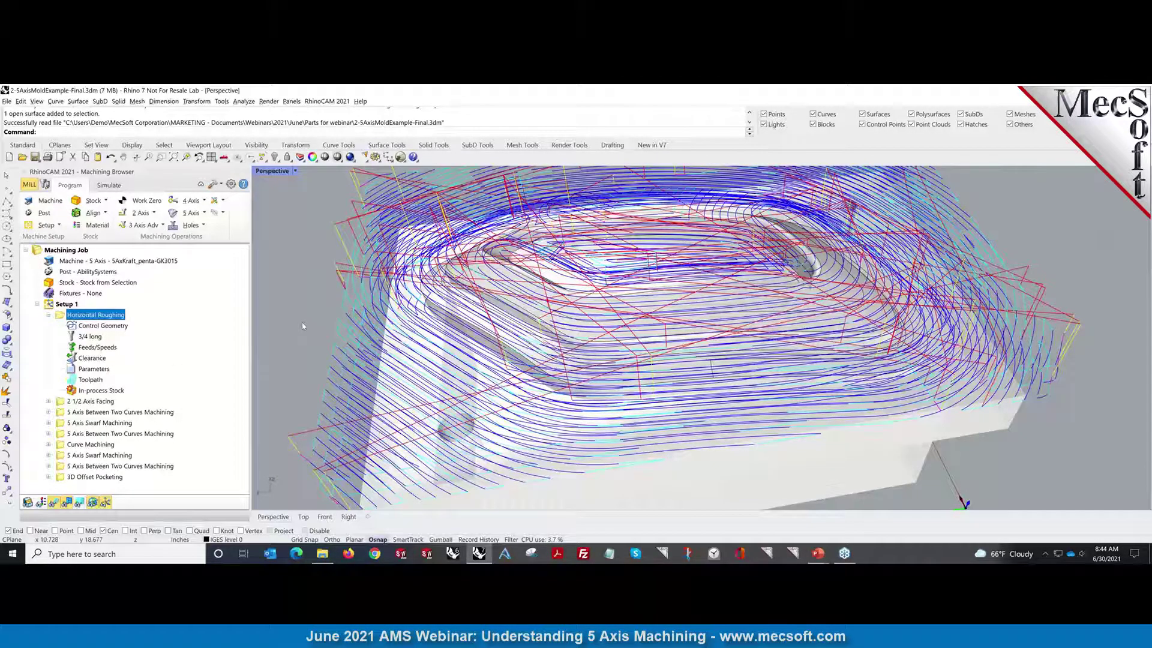
{"action": "scroll", "coordinate": [303, 327], "scroll_direction": "down", "scroll_amount": 3}
{"action": "right_click_drag", "start_coordinate": [523, 420], "coordinate": [553, 395]}
{"action": "left_click", "coordinate": [198, 157]}
{"action": "right_click", "coordinate": [198, 158]}
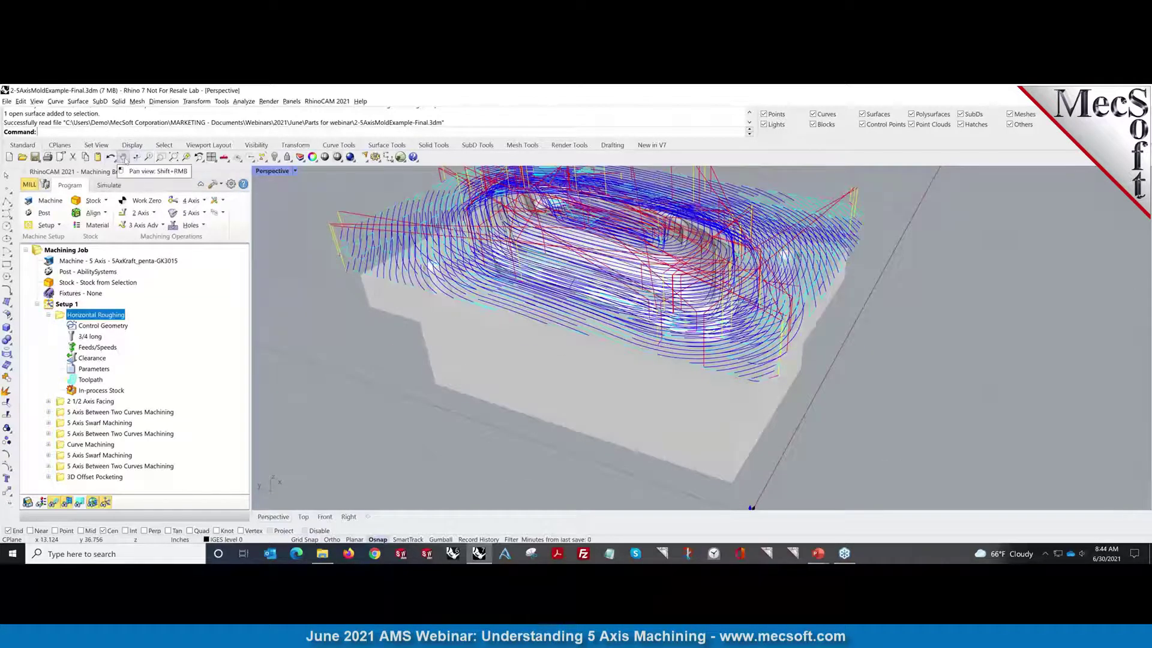
{"action": "left_click", "coordinate": [124, 157]}
{"action": "left_click_drag", "start_coordinate": [345, 290], "coordinate": [318, 279]}
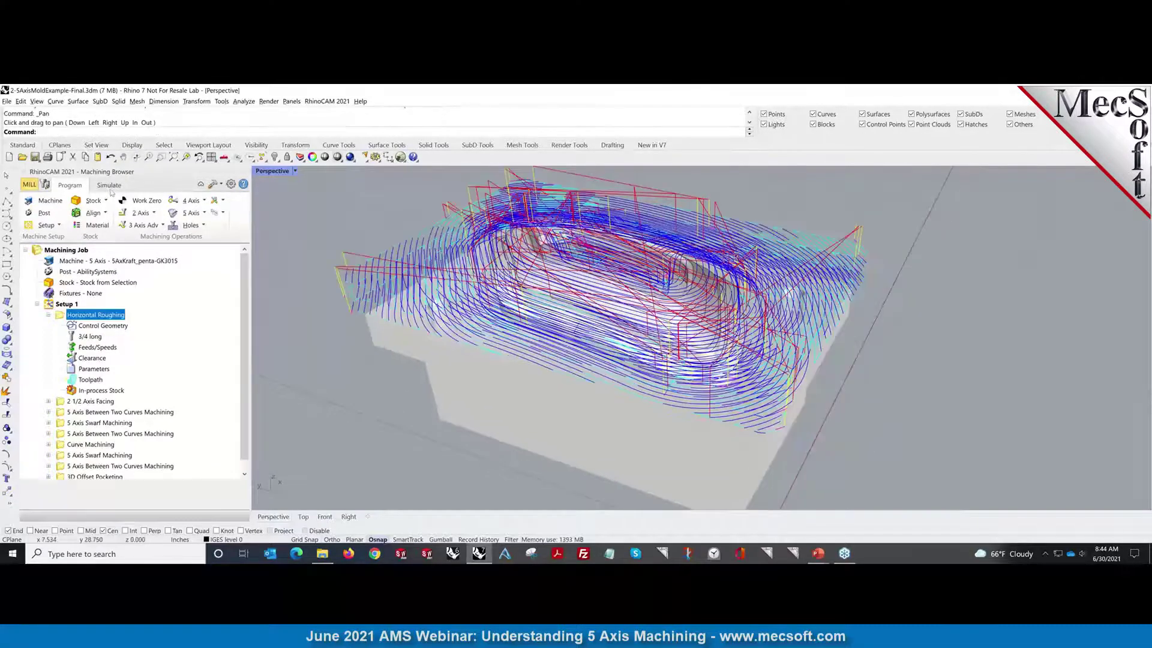
Simulate the Horizontal Roughing and 2 1/2 Axis Facing operations of Setup 1 through to their ends.
{"action": "left_click", "coordinate": [109, 186]}
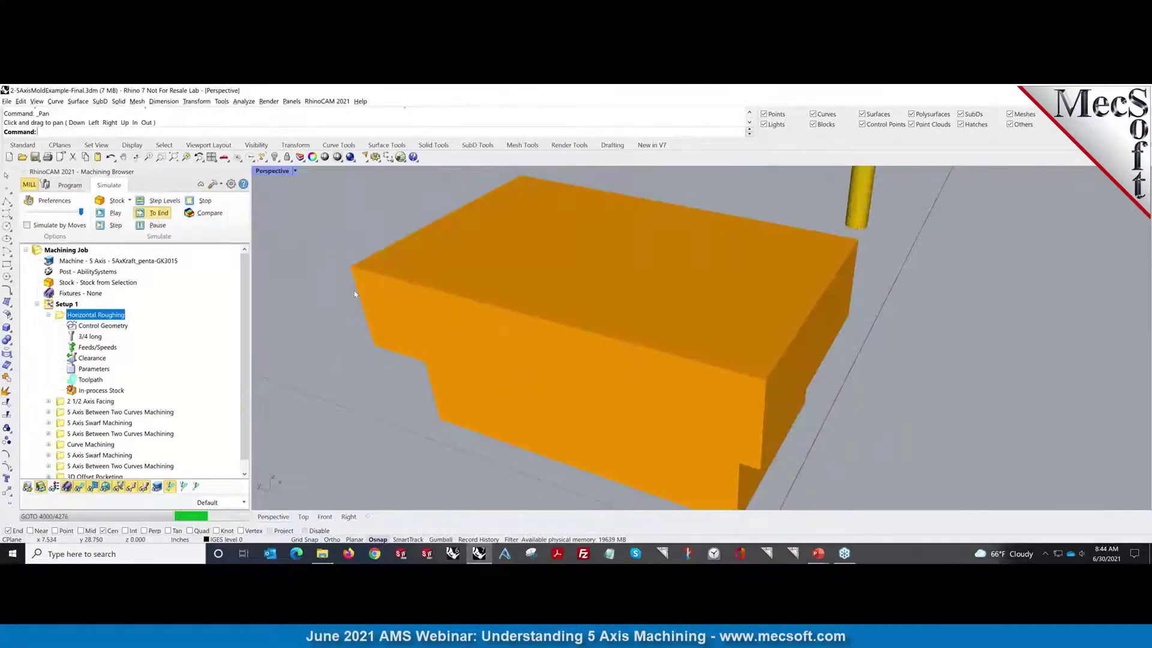
{"action": "left_click", "coordinate": [79, 486]}
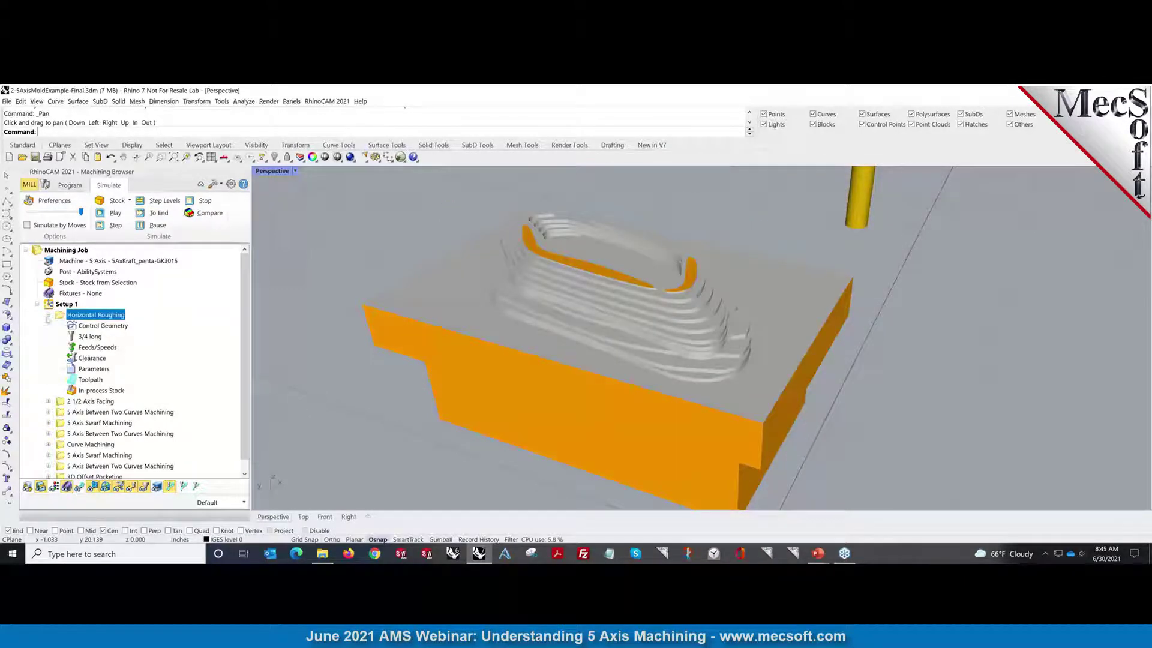
{"action": "left_click", "coordinate": [48, 315]}
{"action": "left_click", "coordinate": [70, 327]}
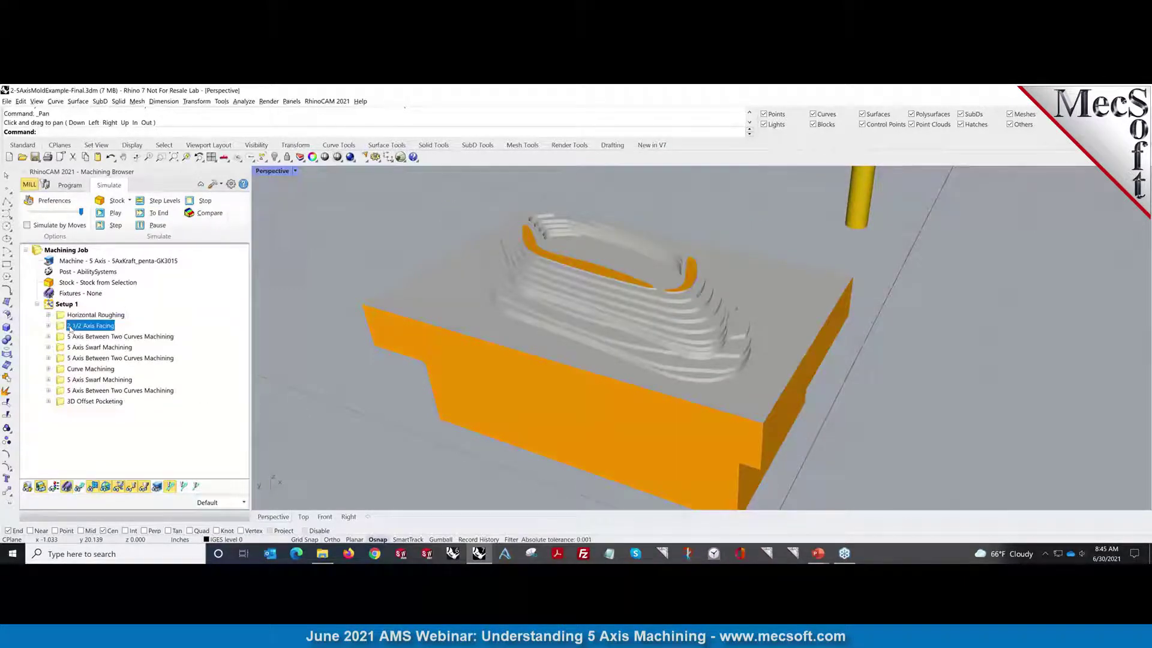
{"action": "left_click", "coordinate": [159, 213]}
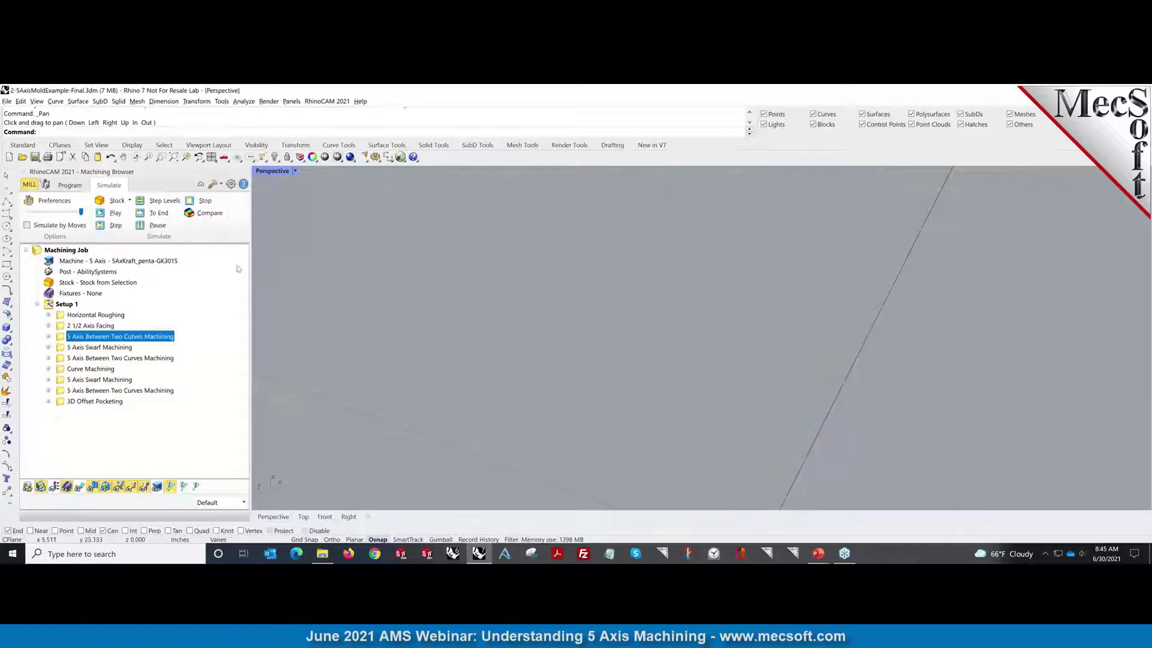
Examine the toolpath of the first 5 Axis Between Two Curves Machining operation on the mold's sloped wall and simulate it.
{"action": "left_click", "coordinate": [70, 185]}
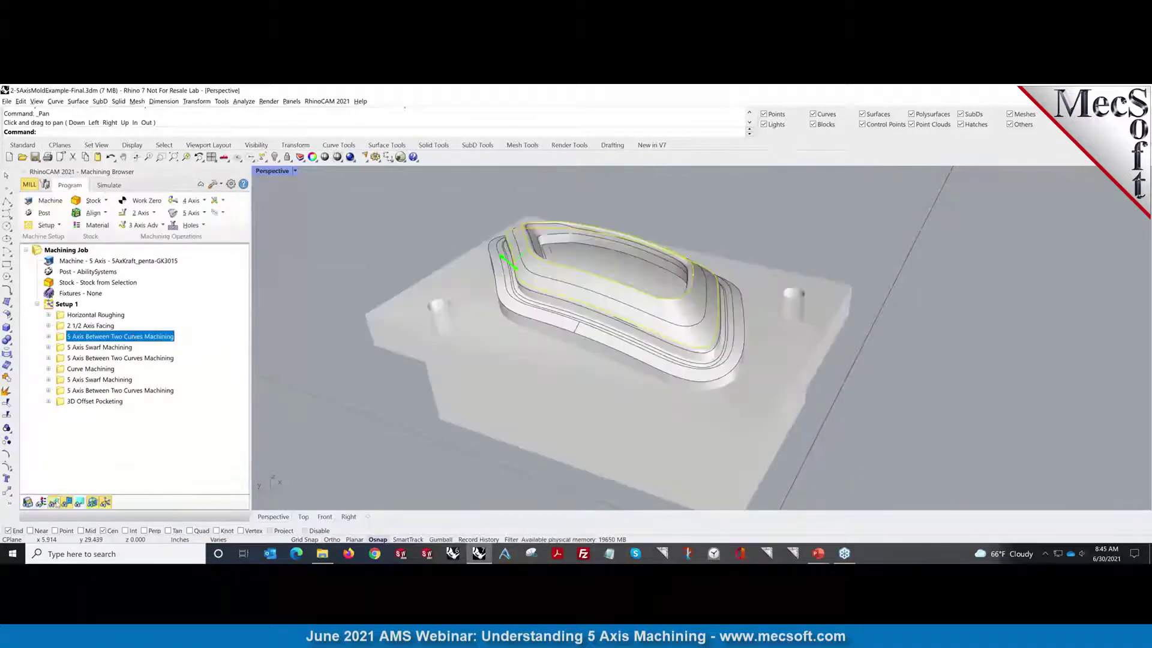
{"action": "right_click_drag", "start_coordinate": [576, 369], "coordinate": [555, 318]}
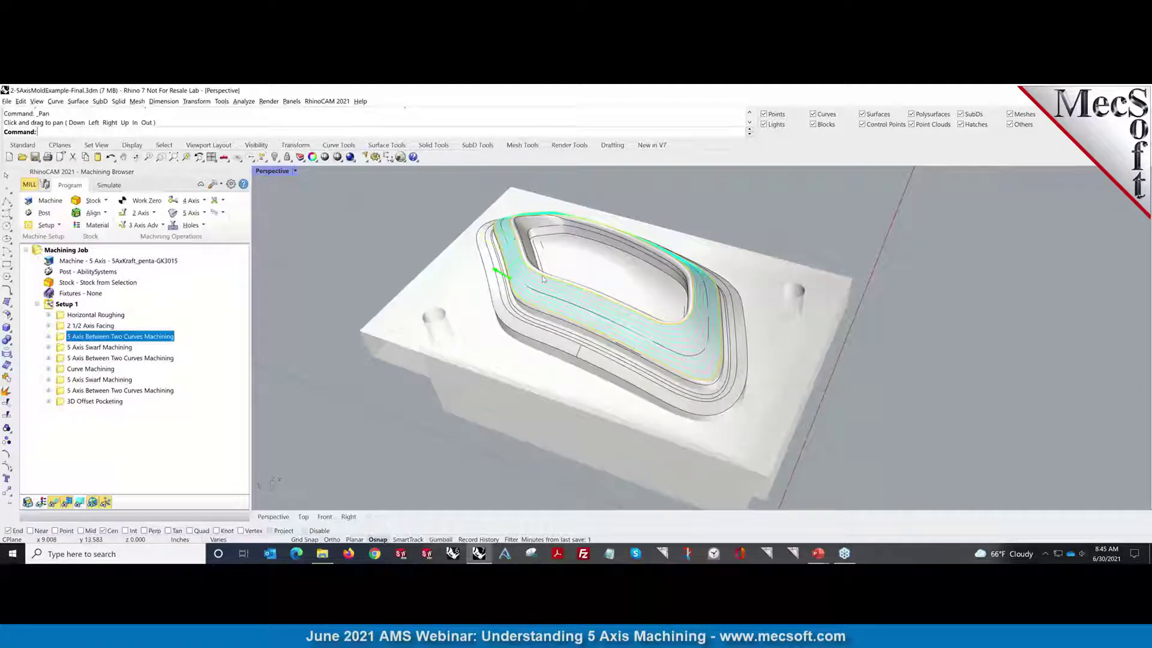
{"action": "right_click", "coordinate": [149, 340]}
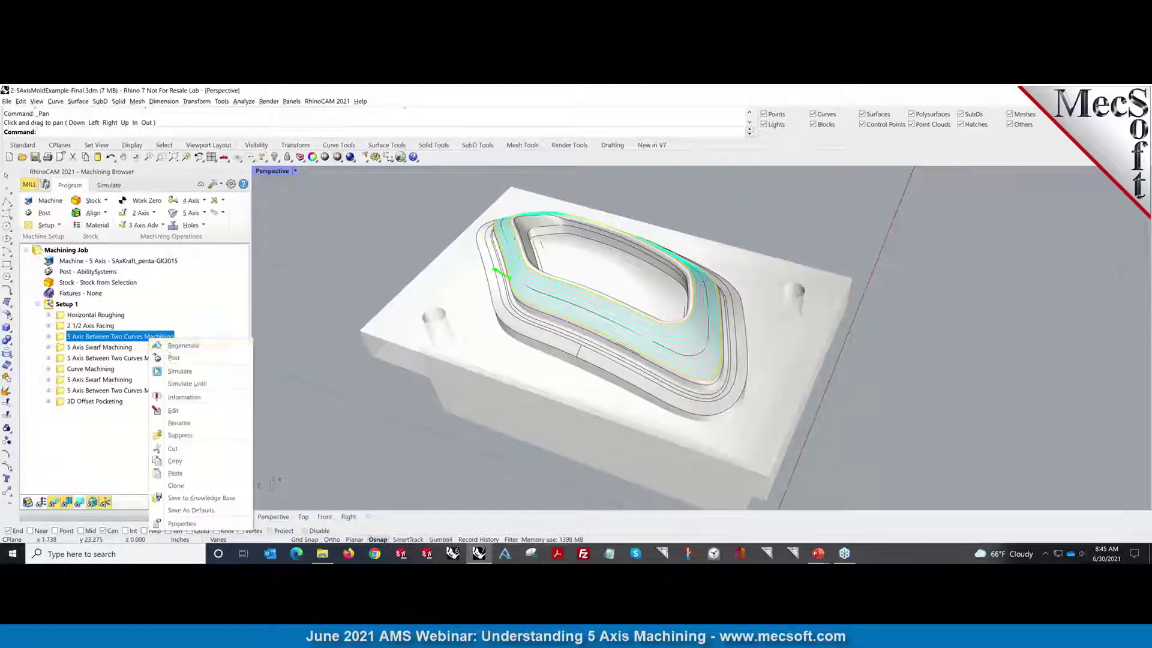
{"action": "left_click", "coordinate": [181, 372]}
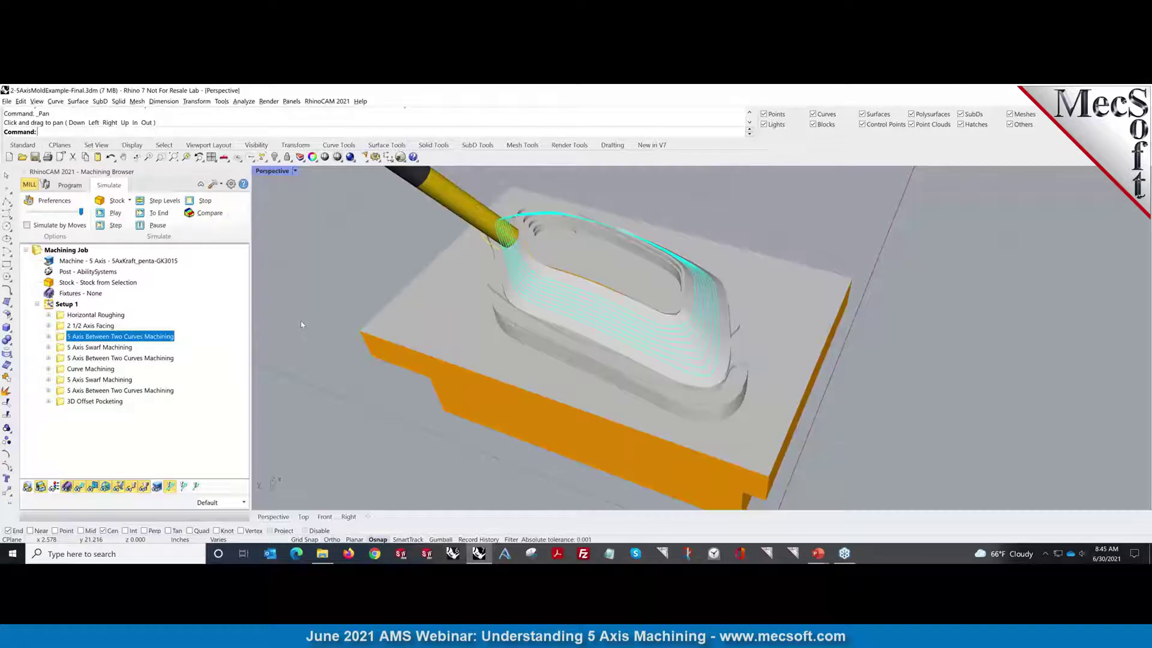
Examine the toolpath of the first 5 Axis Swarf Machining operation, simulate it and inspect the machined wall.
{"action": "left_click", "coordinate": [97, 349]}
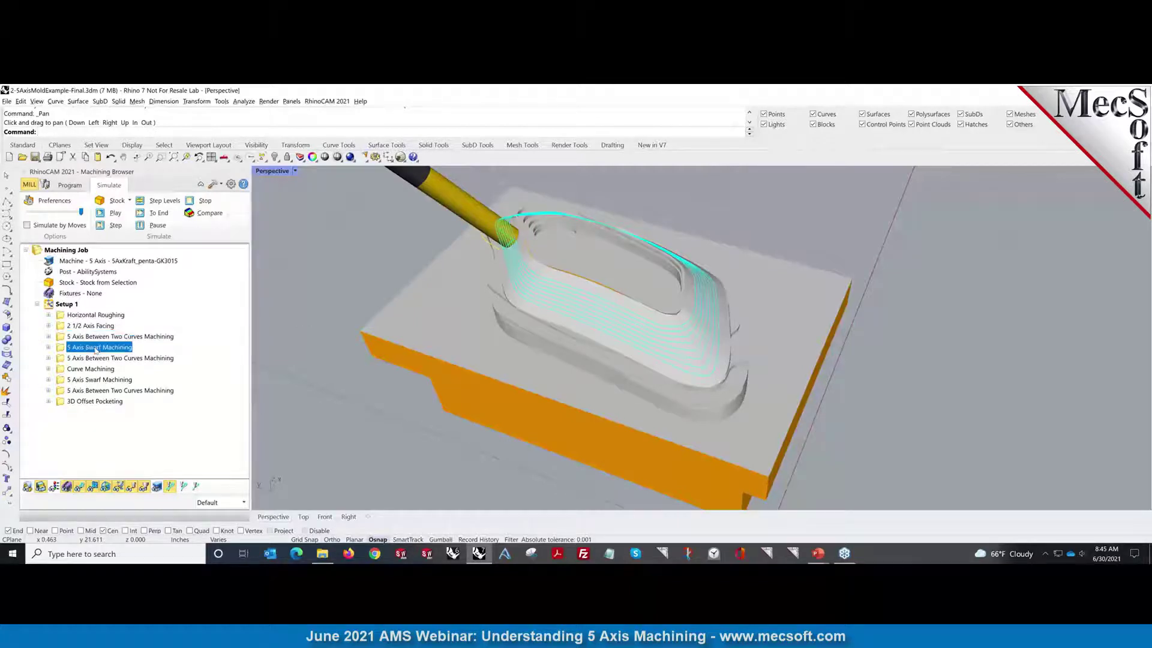
{"action": "left_click", "coordinate": [67, 185]}
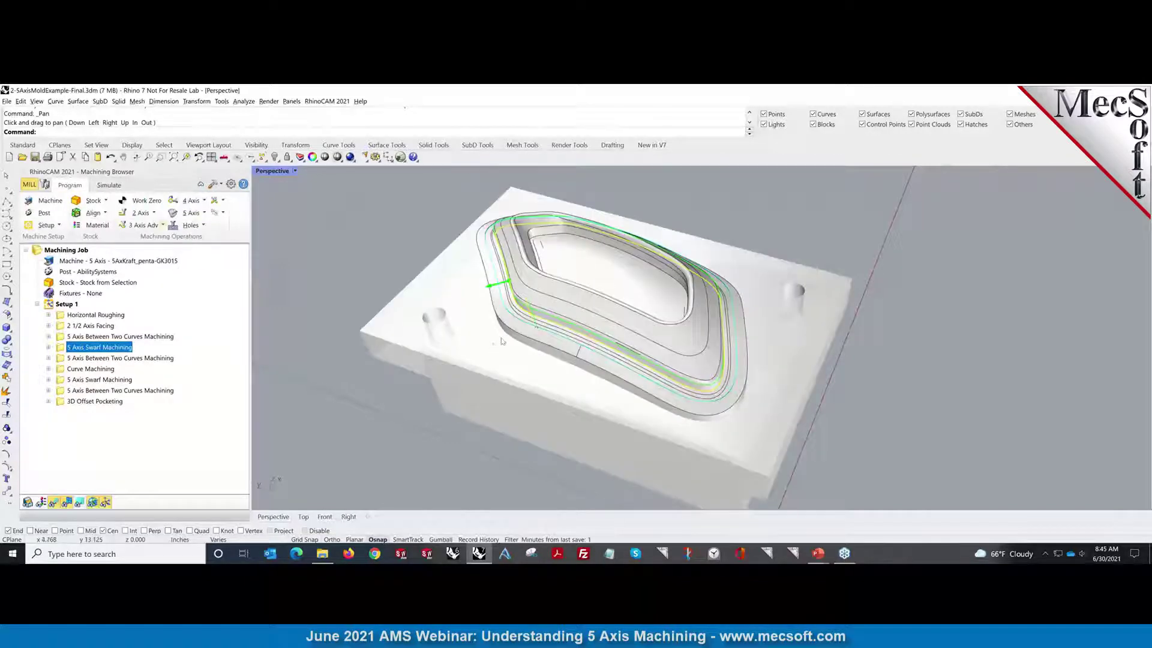
{"action": "scroll", "coordinate": [577, 348], "scroll_direction": "up", "scroll_amount": 3}
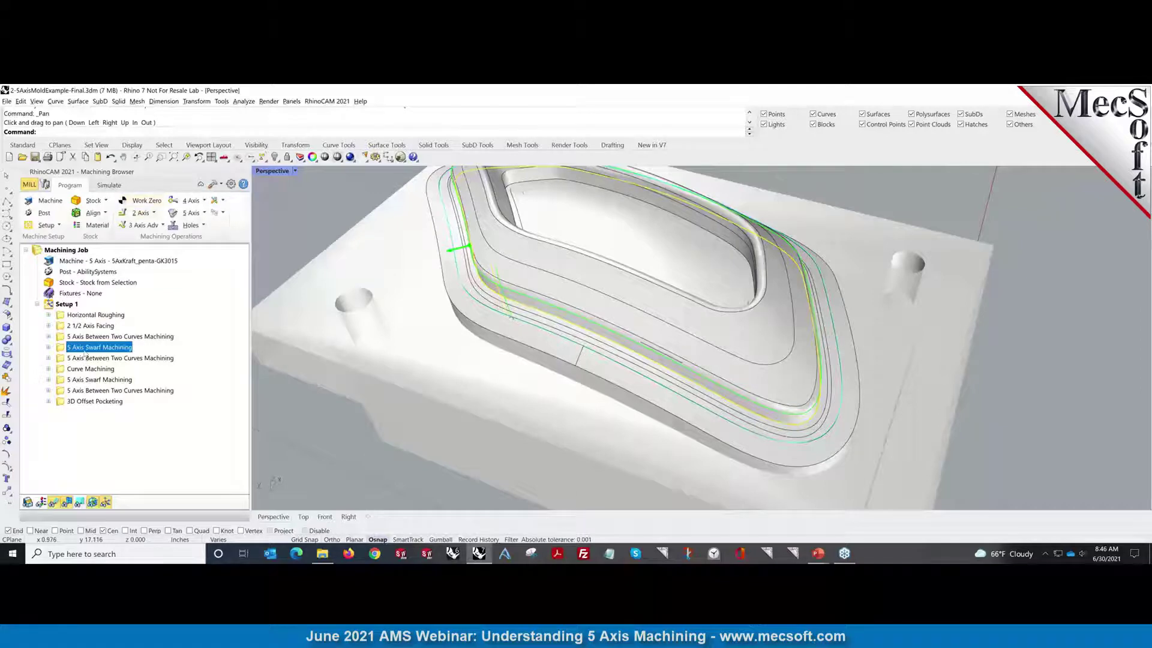
{"action": "right_click", "coordinate": [85, 353]}
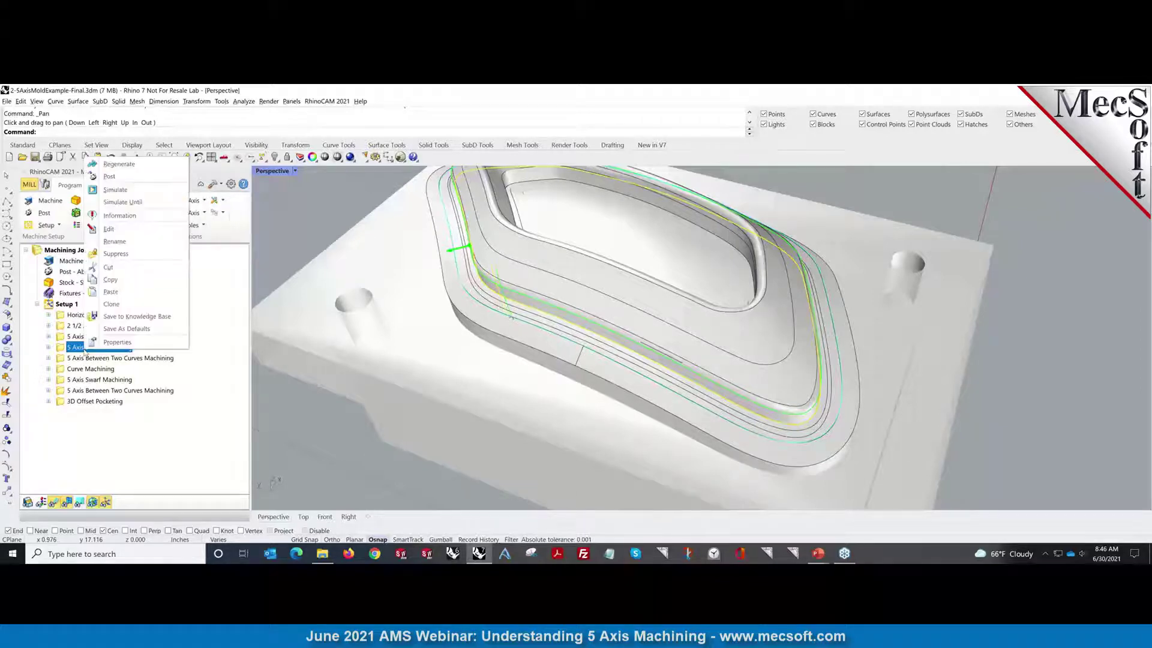
{"action": "left_click", "coordinate": [104, 198]}
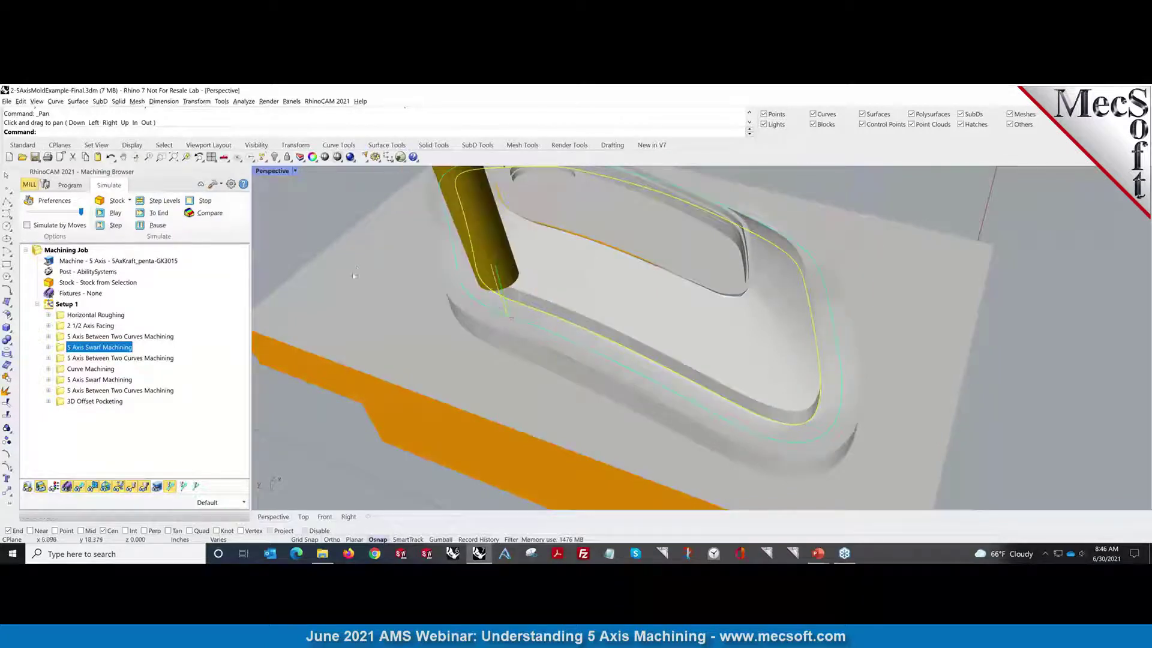
{"action": "right_click_drag", "start_coordinate": [770, 404], "coordinate": [660, 401]}
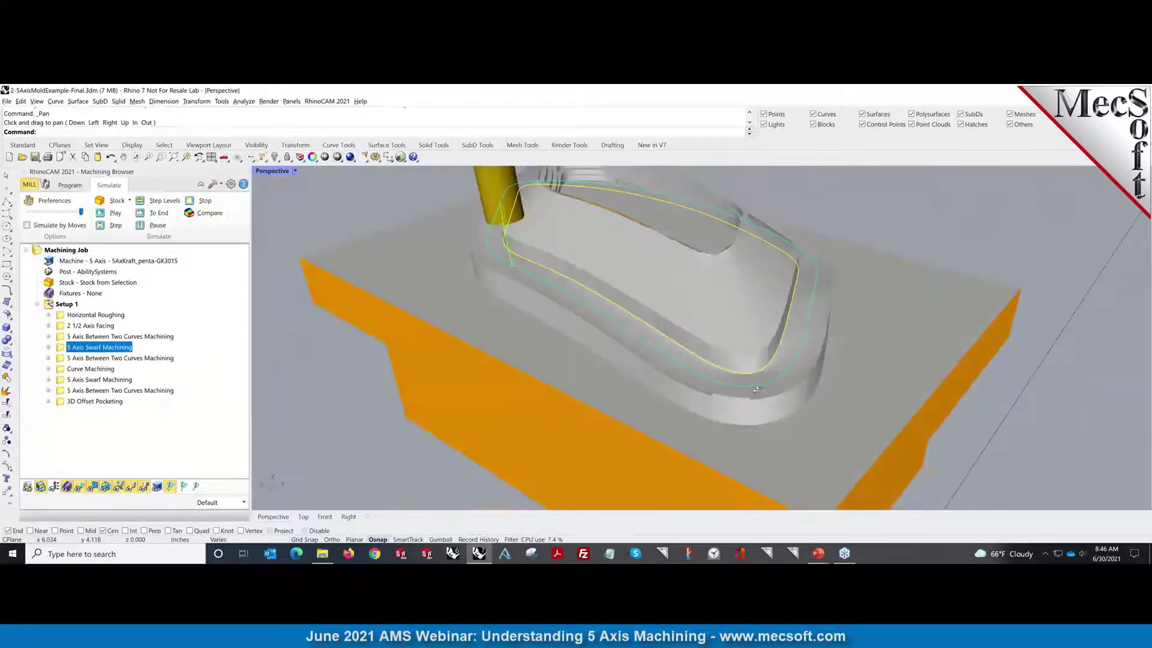
Show the second 5 Axis Between Two Curves Machining toolpath and simulate the operation through to its end.
{"action": "left_click", "coordinate": [71, 186]}
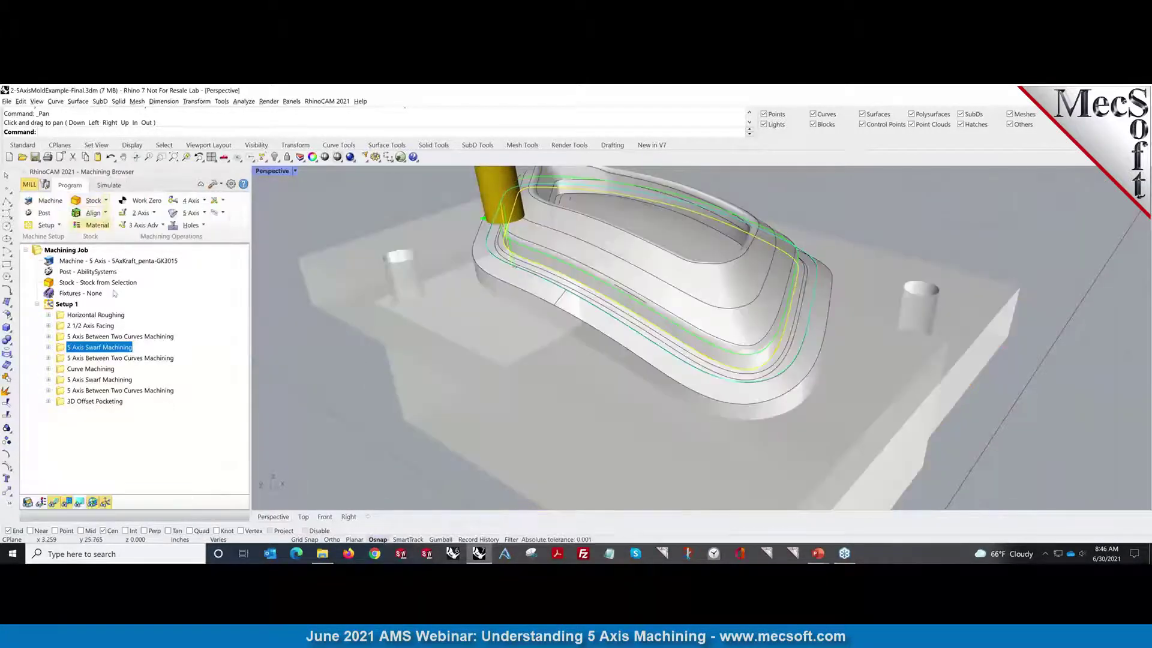
{"action": "left_click", "coordinate": [120, 358]}
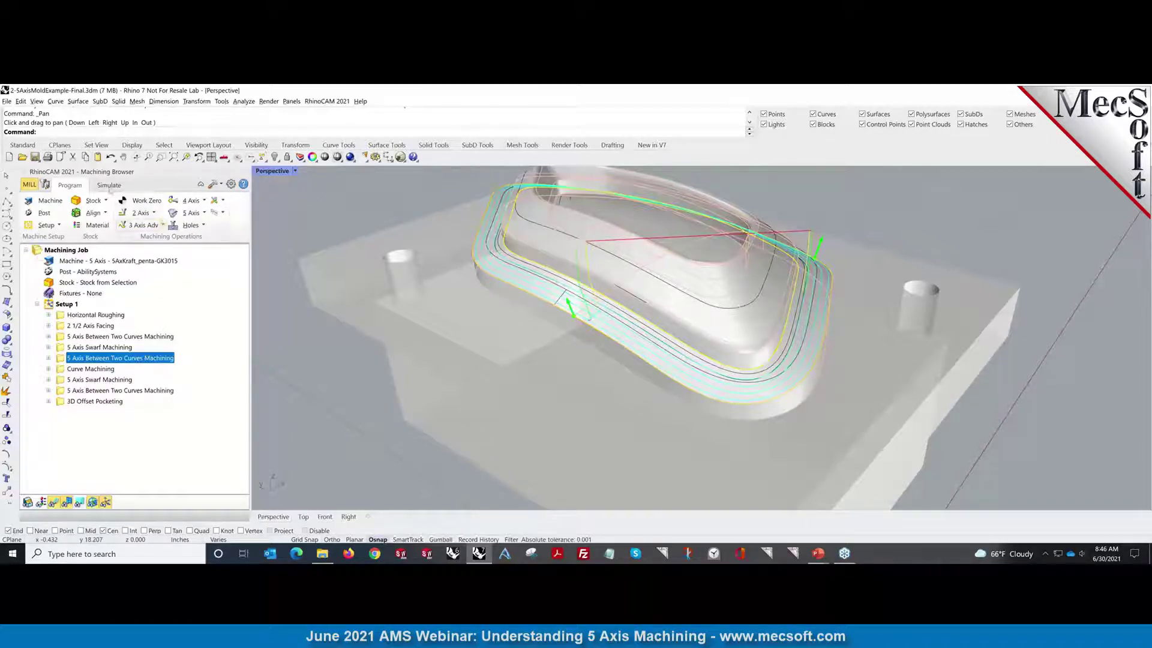
{"action": "left_click", "coordinate": [109, 186]}
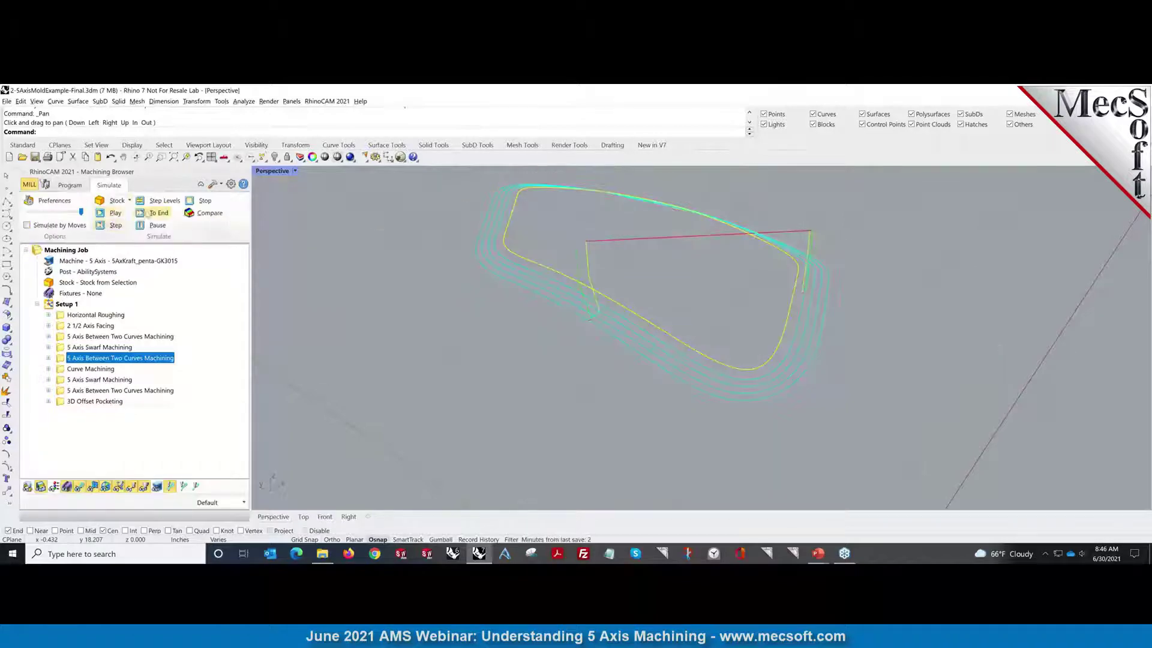
{"action": "left_click", "coordinate": [151, 214]}
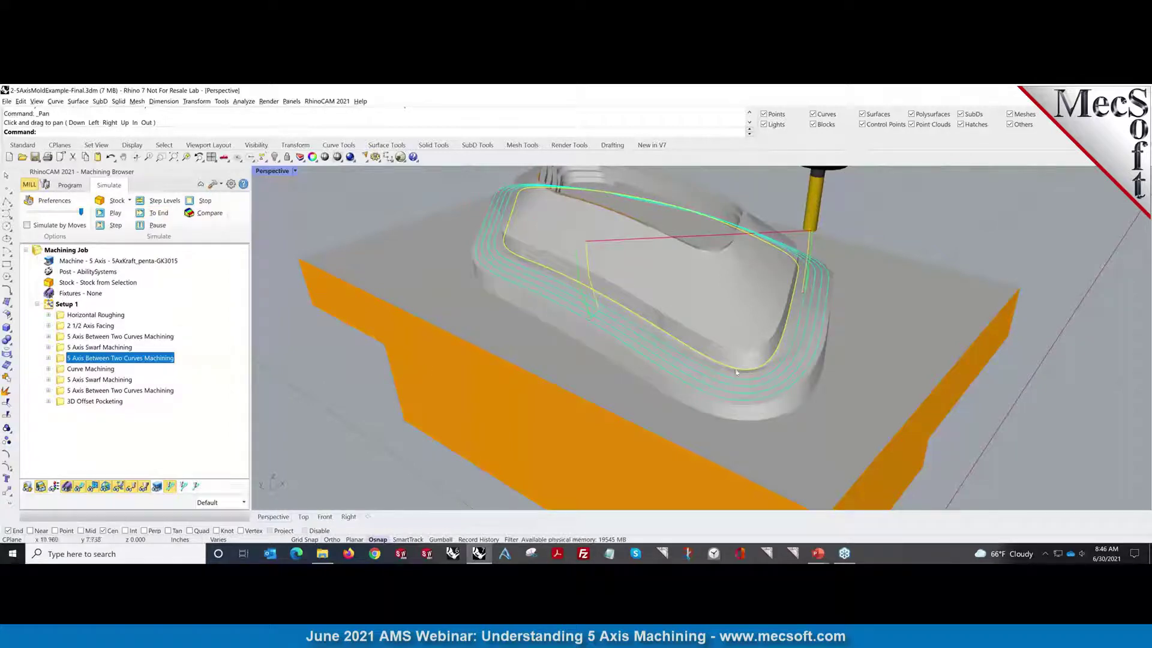
Examine the toolpaths of the Curve Machining and second 5 Axis Swarf Machining operations around the mold's outer flange.
{"action": "left_click", "coordinate": [79, 188]}
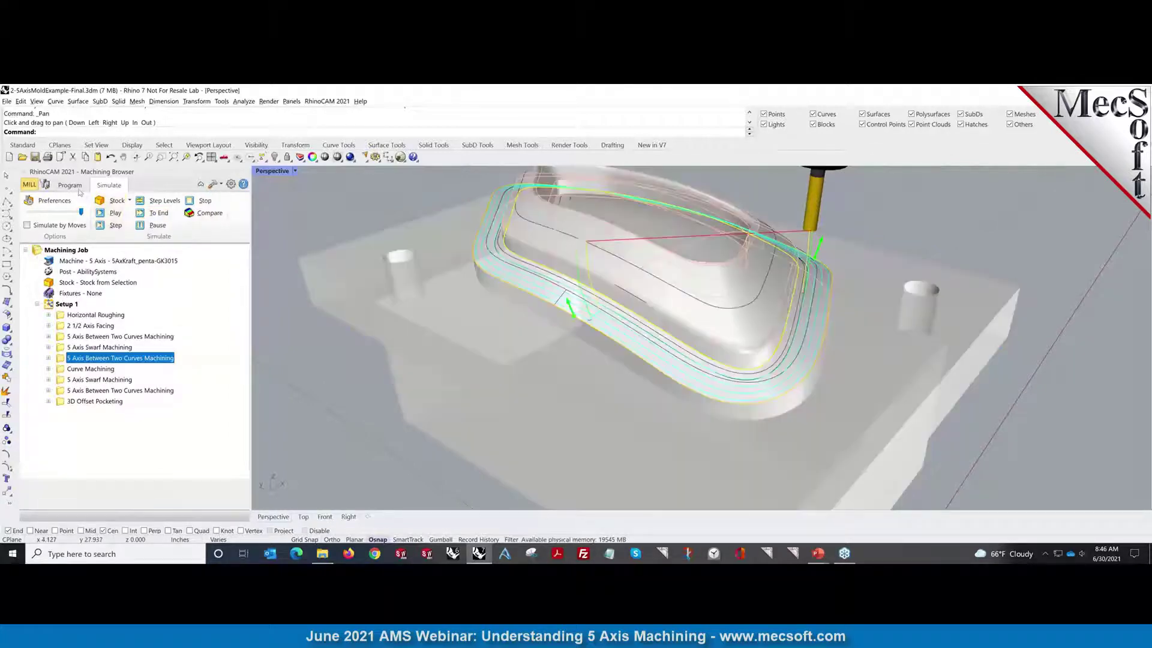
{"action": "left_click", "coordinate": [89, 369]}
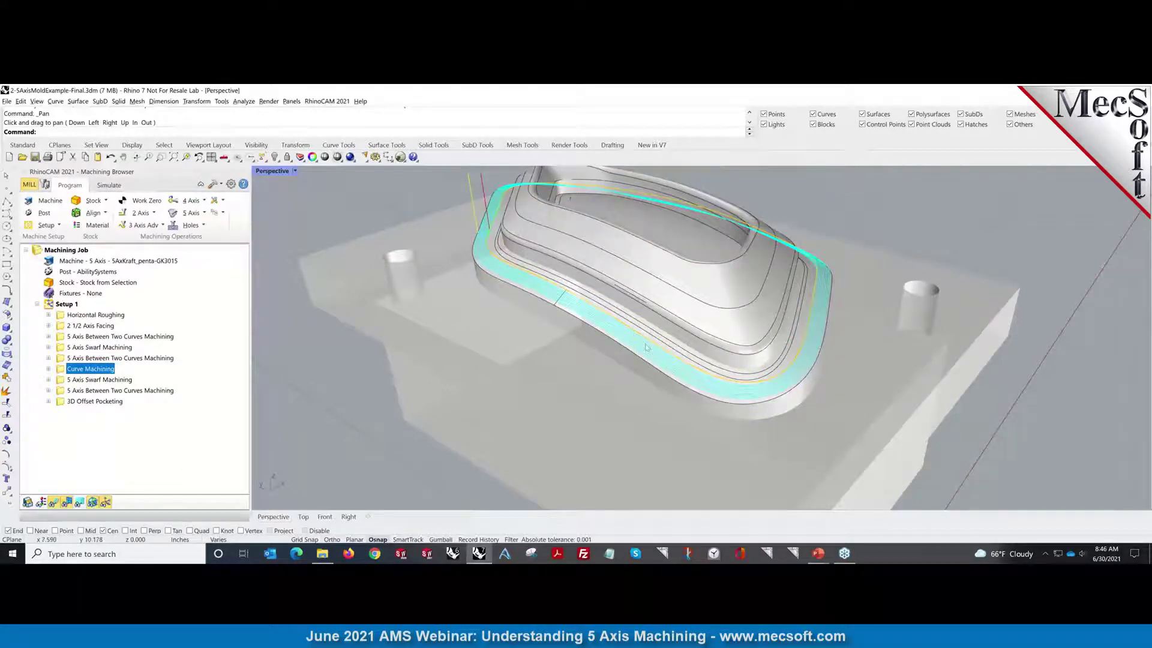
{"action": "left_click", "coordinate": [123, 380]}
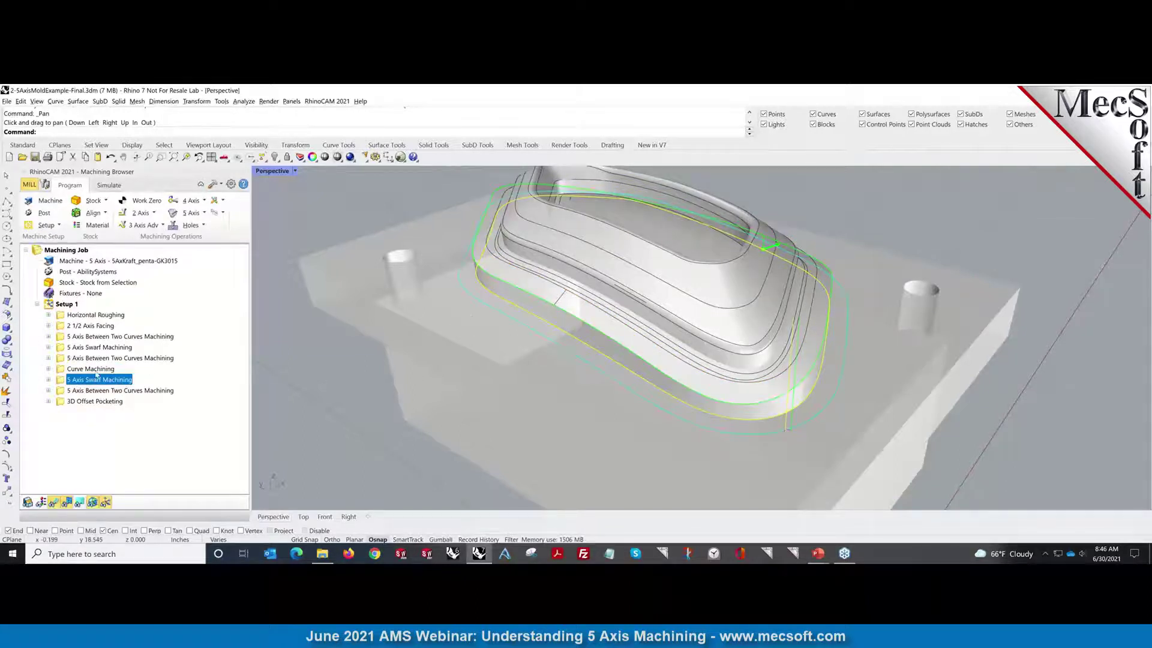
Examine the last 5 Axis Between Two Curves Machining toolpath closely along the rounded edge above the mold's inner wall.
{"action": "left_click", "coordinate": [115, 390]}
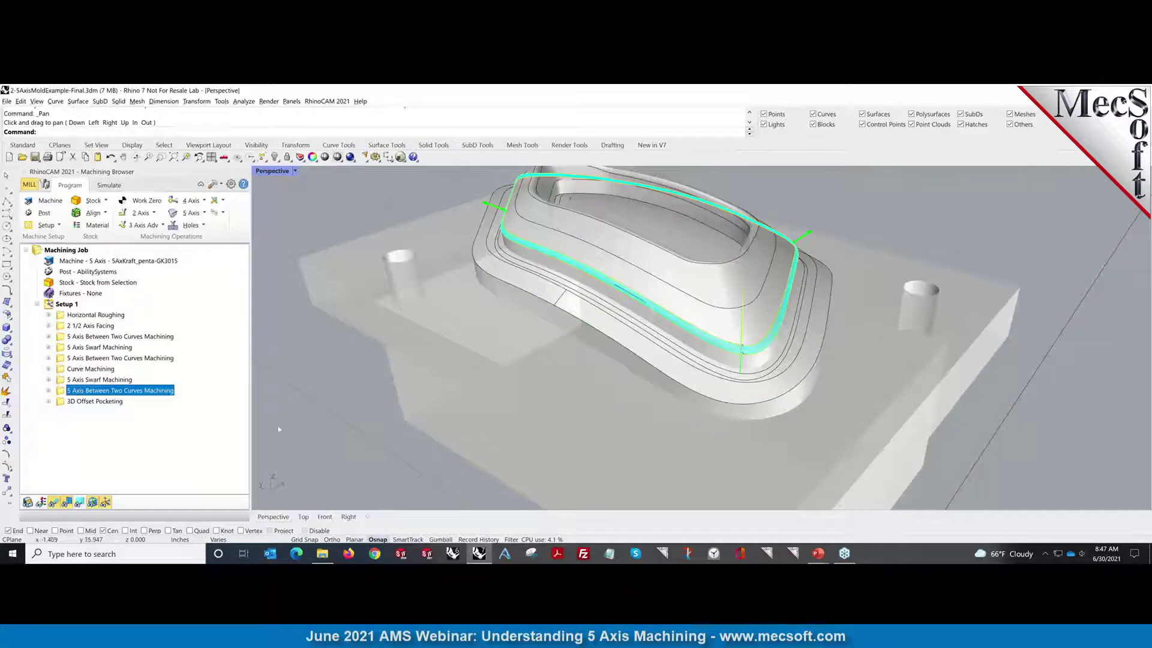
{"action": "right_click_drag", "start_coordinate": [675, 369], "coordinate": [628, 365]}
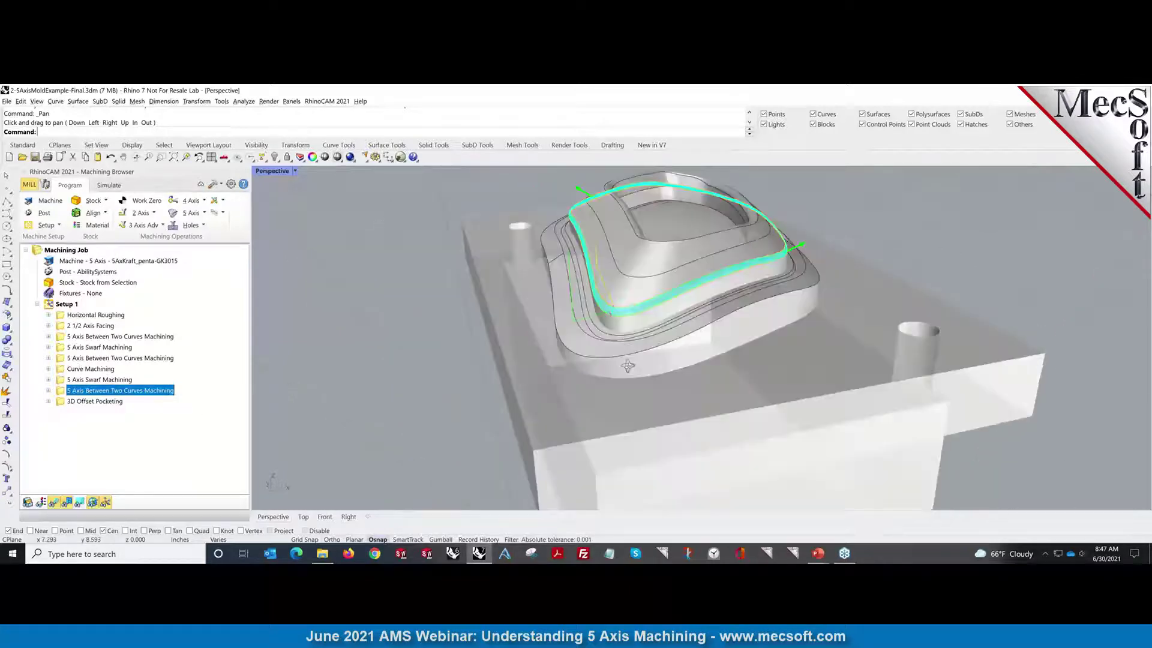
{"action": "scroll", "coordinate": [628, 365], "scroll_direction": "up", "scroll_amount": 10}
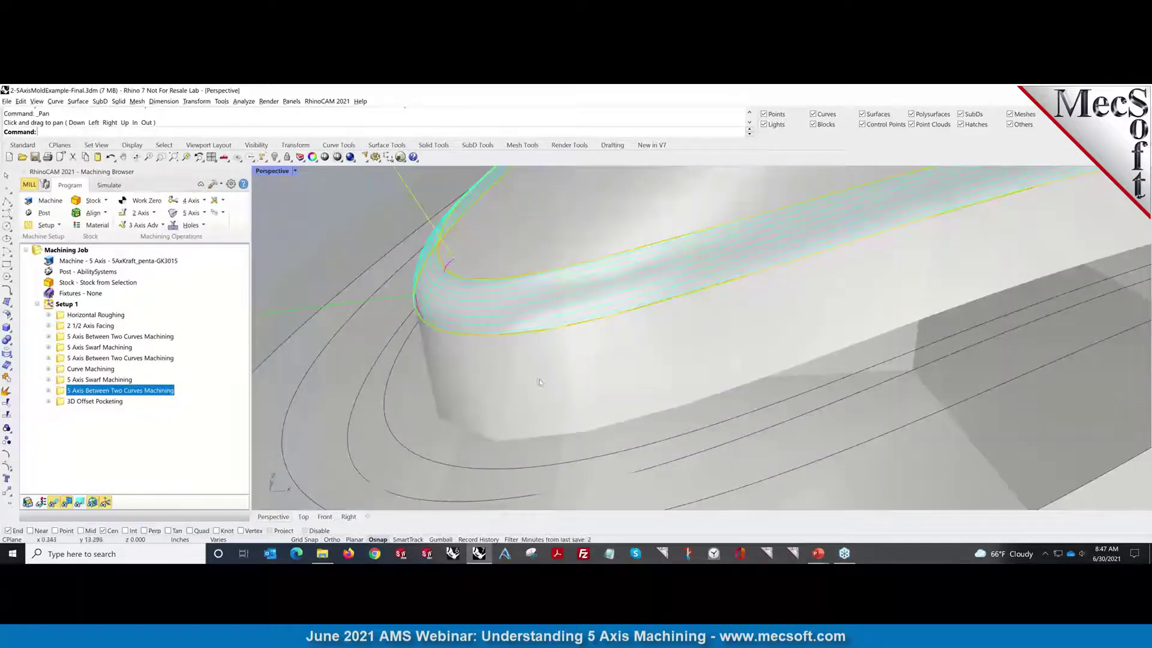
{"action": "scroll", "coordinate": [541, 381], "scroll_direction": "down", "scroll_amount": 10}
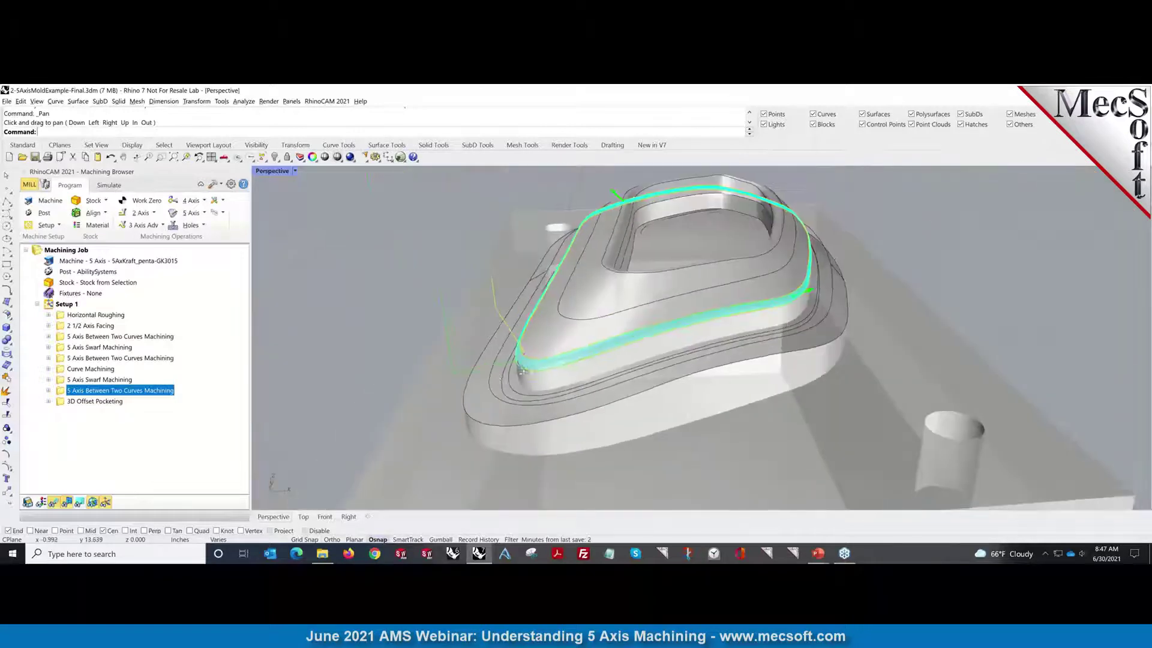
{"action": "right_click_drag", "start_coordinate": [560, 370], "coordinate": [594, 390]}
Simulate the Curve Machining operation through to its end and select the 5 Axis Swarf Machining operation that follows it.
{"action": "left_click", "coordinate": [98, 371]}
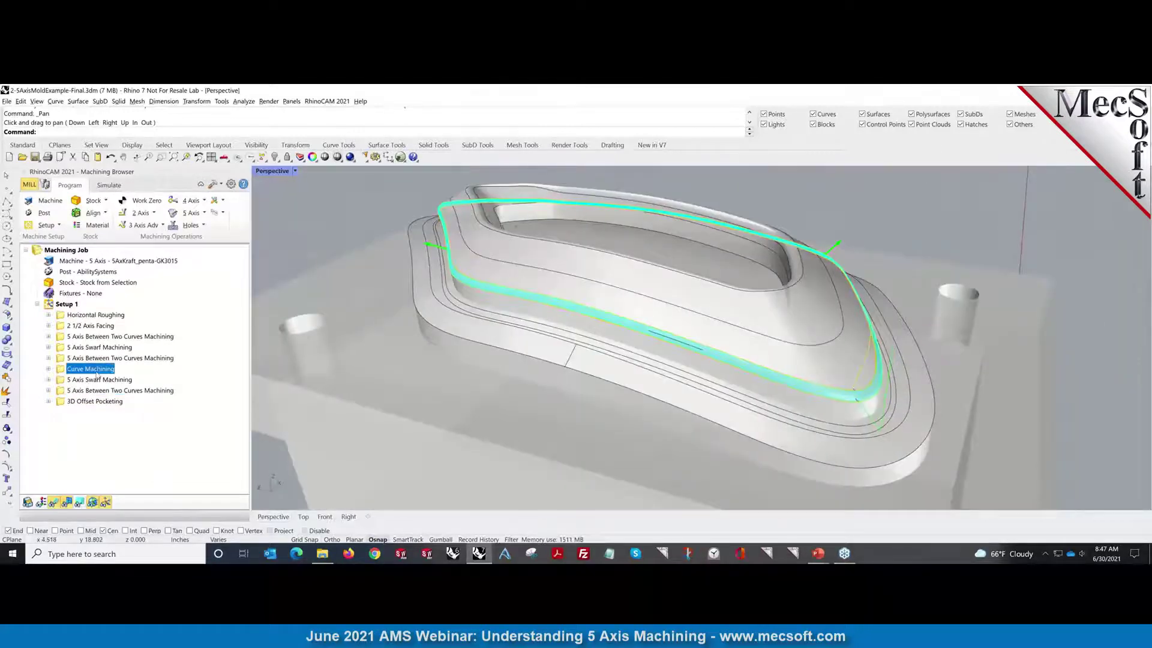
{"action": "left_click", "coordinate": [105, 185]}
{"action": "left_click", "coordinate": [154, 213]}
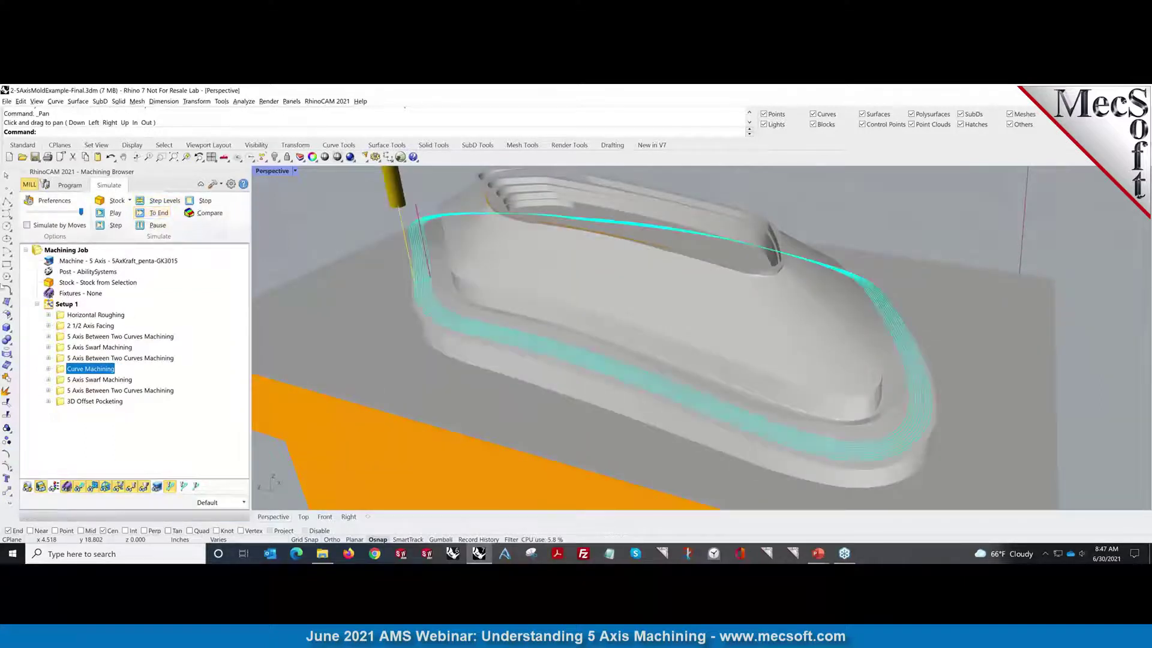
{"action": "left_click", "coordinate": [80, 382]}
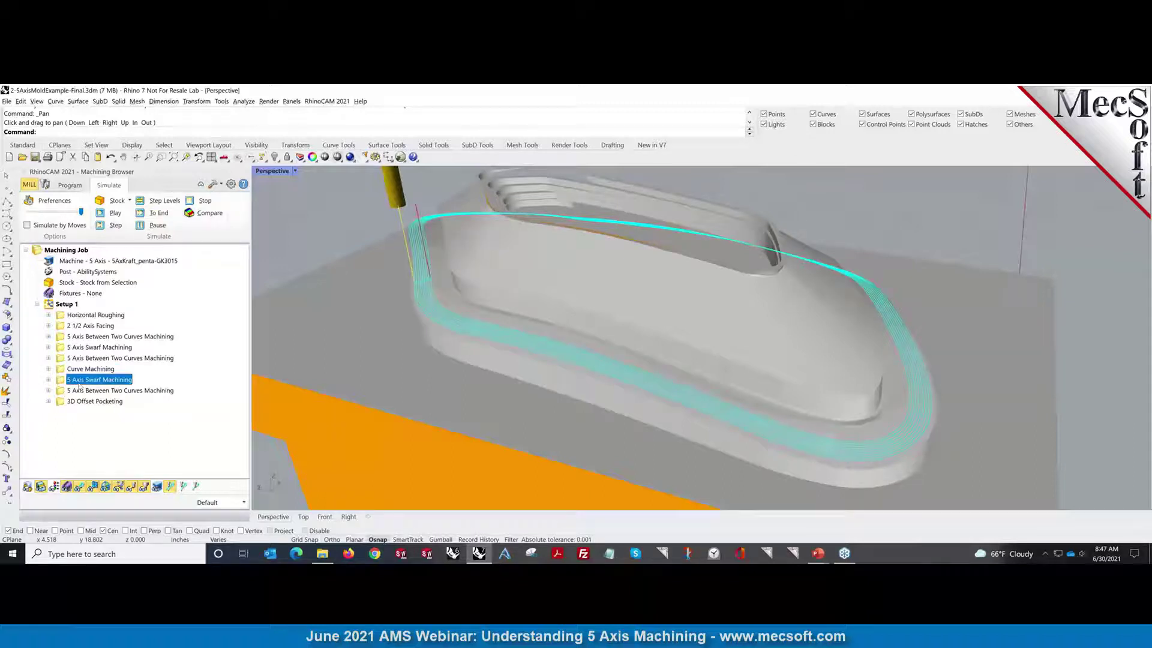
Simulate the second 5 Axis Swarf Machining and last 5 Axis Between Two Curves Machining operations through to their ends, with toolpaths hidden.
{"action": "left_click", "coordinate": [153, 215]}
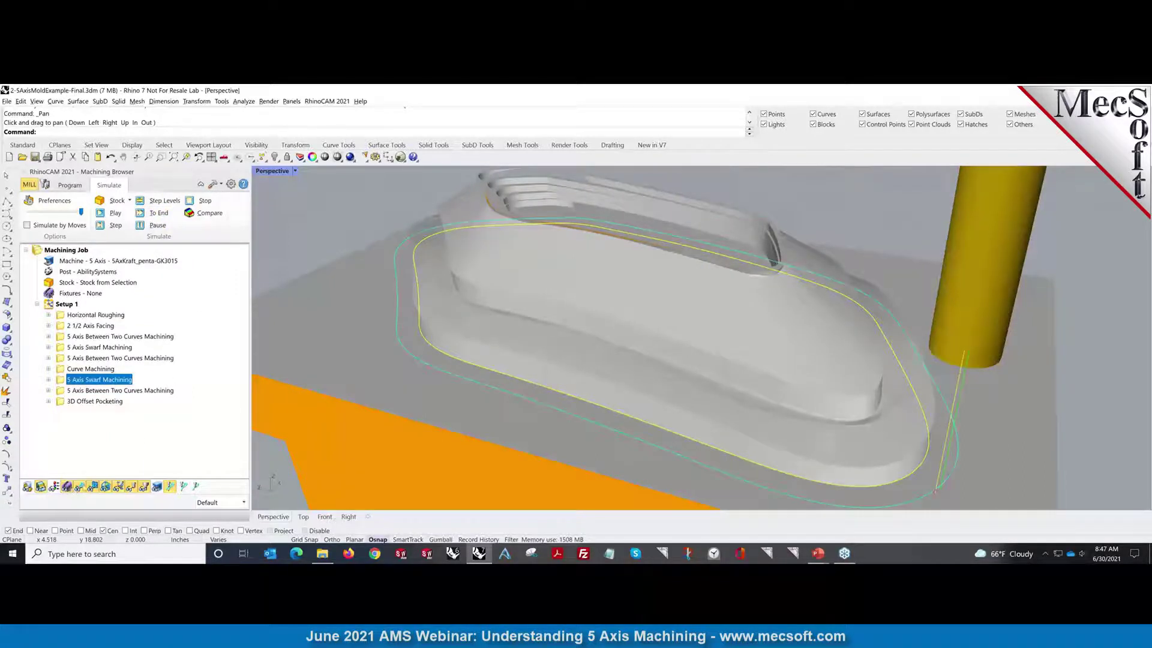
{"action": "left_click", "coordinate": [79, 488]}
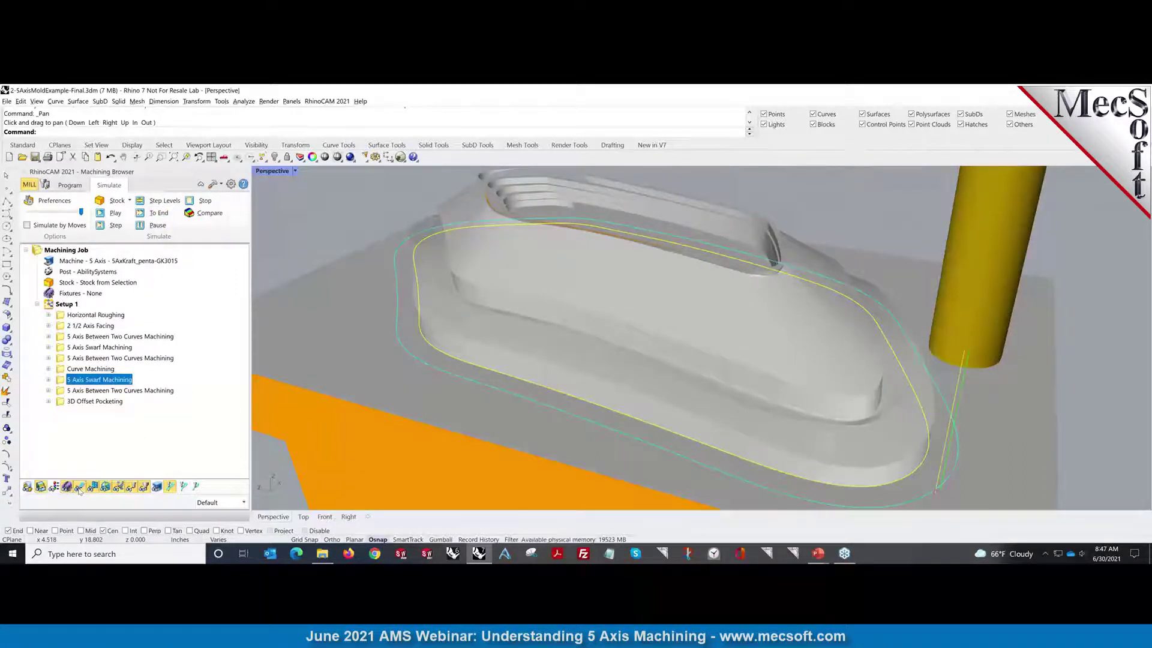
{"action": "left_click", "coordinate": [119, 390]}
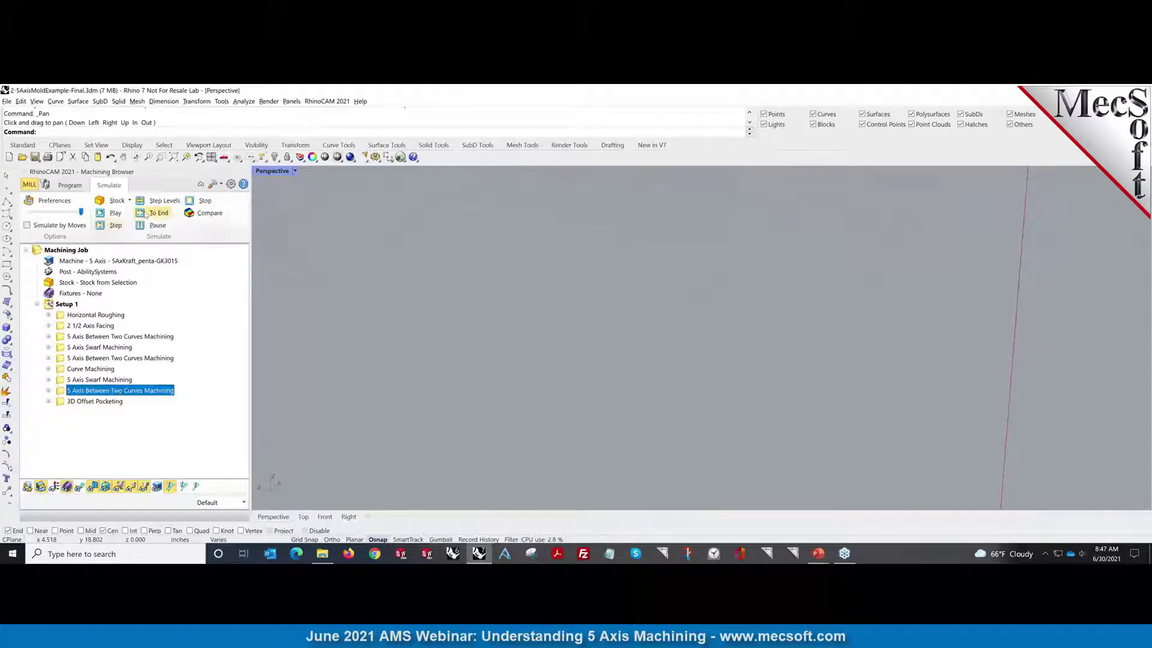
{"action": "left_click", "coordinate": [159, 213]}
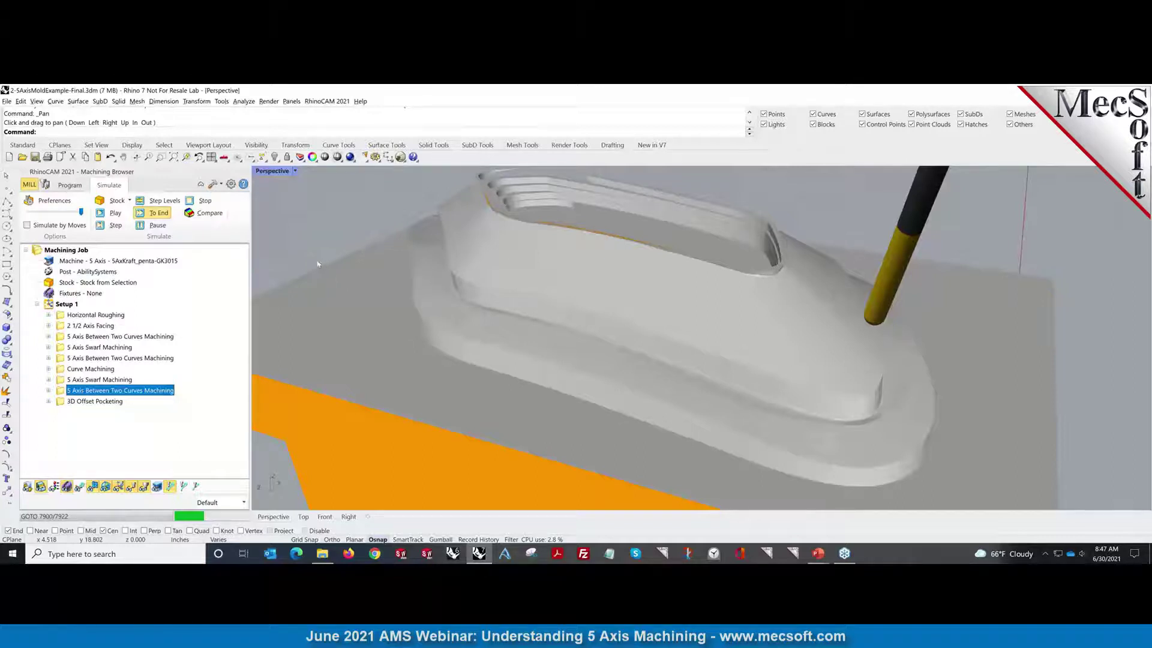
Show the last 5 Axis Between Two Curves Machining toolpath, examine it around the mold's rounded edge, and hide it again.
{"action": "right_click_drag", "start_coordinate": [450, 372], "coordinate": [464, 315]}
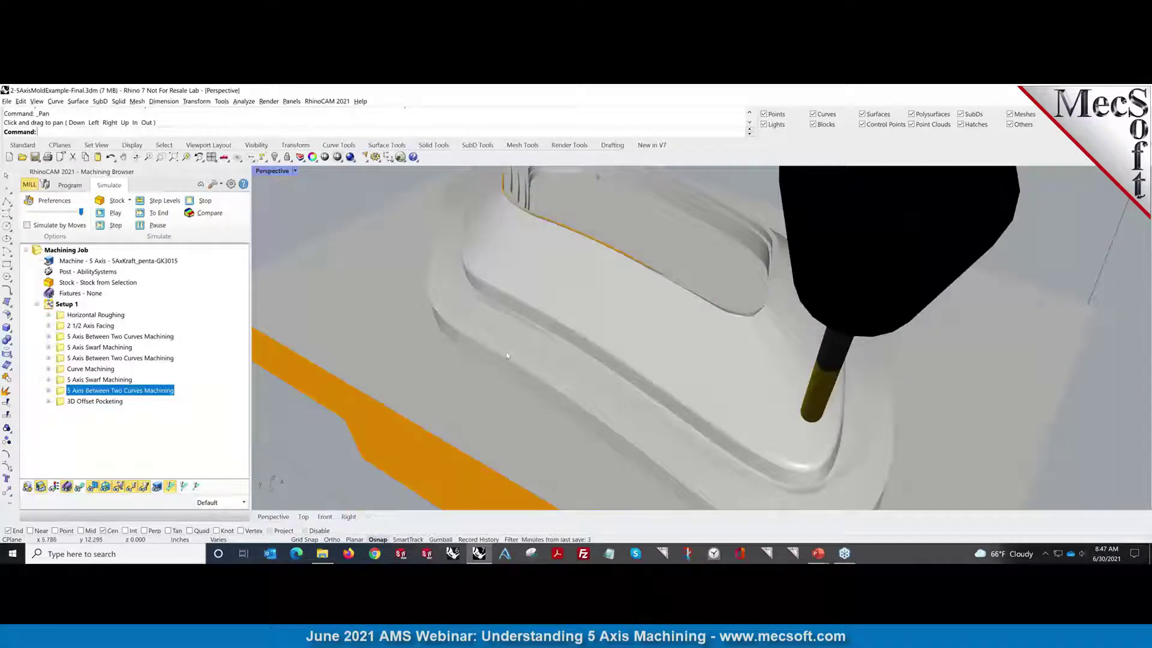
{"action": "scroll", "coordinate": [506, 356], "scroll_direction": "down", "scroll_amount": 5}
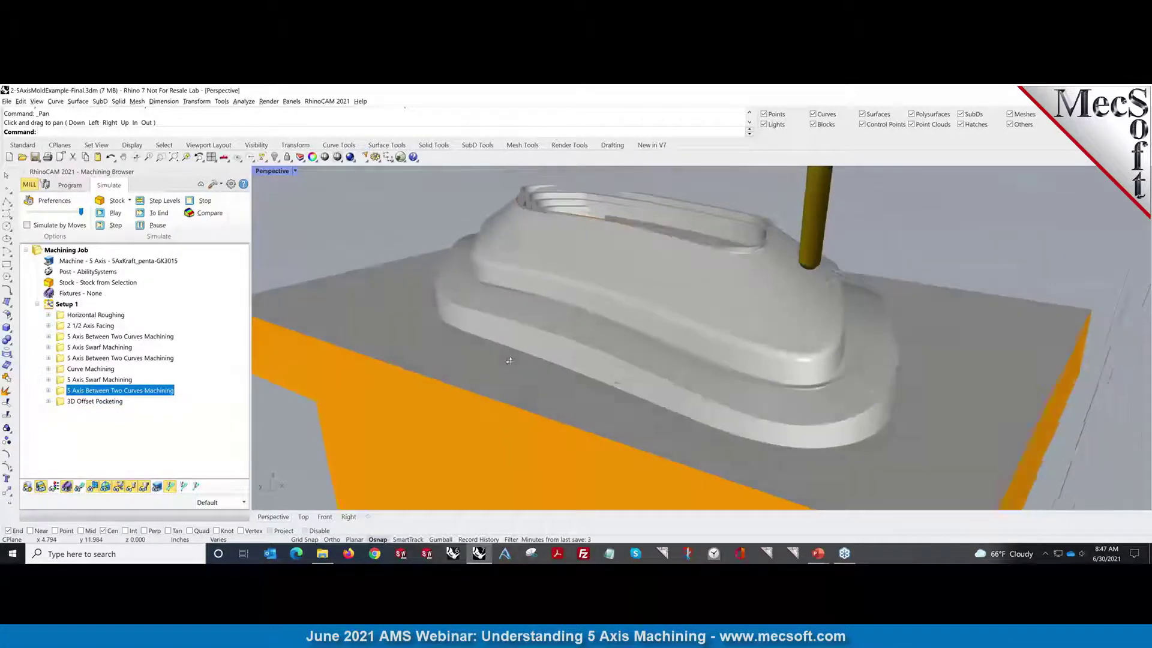
{"action": "right_click_drag", "start_coordinate": [509, 360], "coordinate": [504, 389]}
{"action": "left_click", "coordinate": [82, 488]}
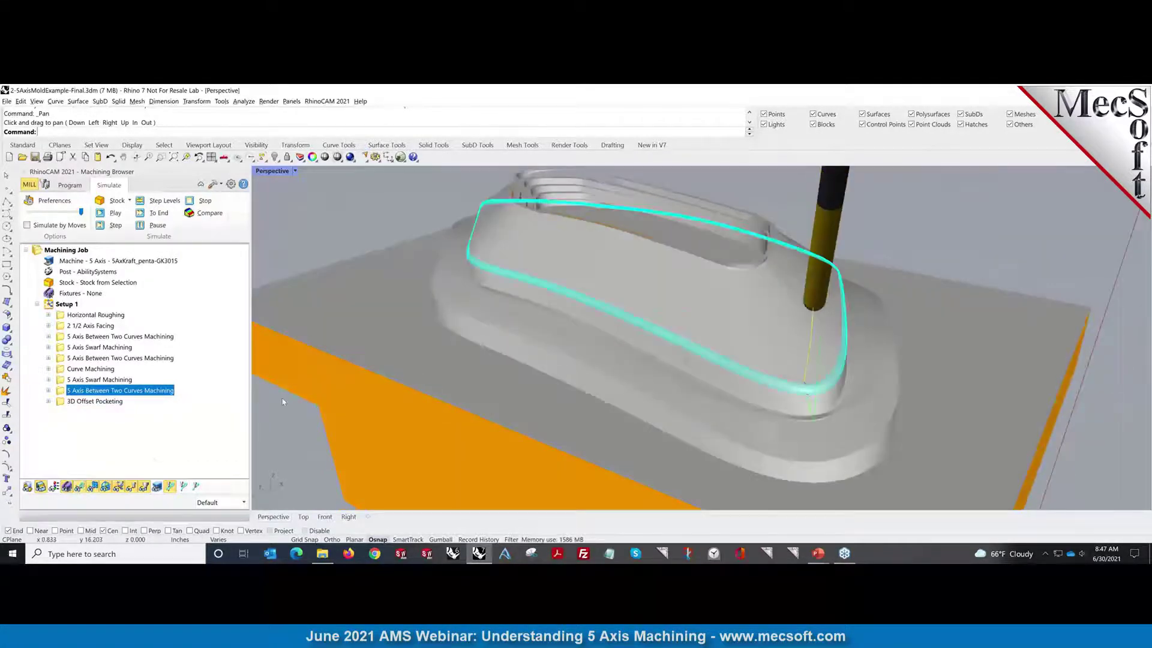
{"action": "scroll", "coordinate": [483, 327], "scroll_direction": "up", "scroll_amount": 6}
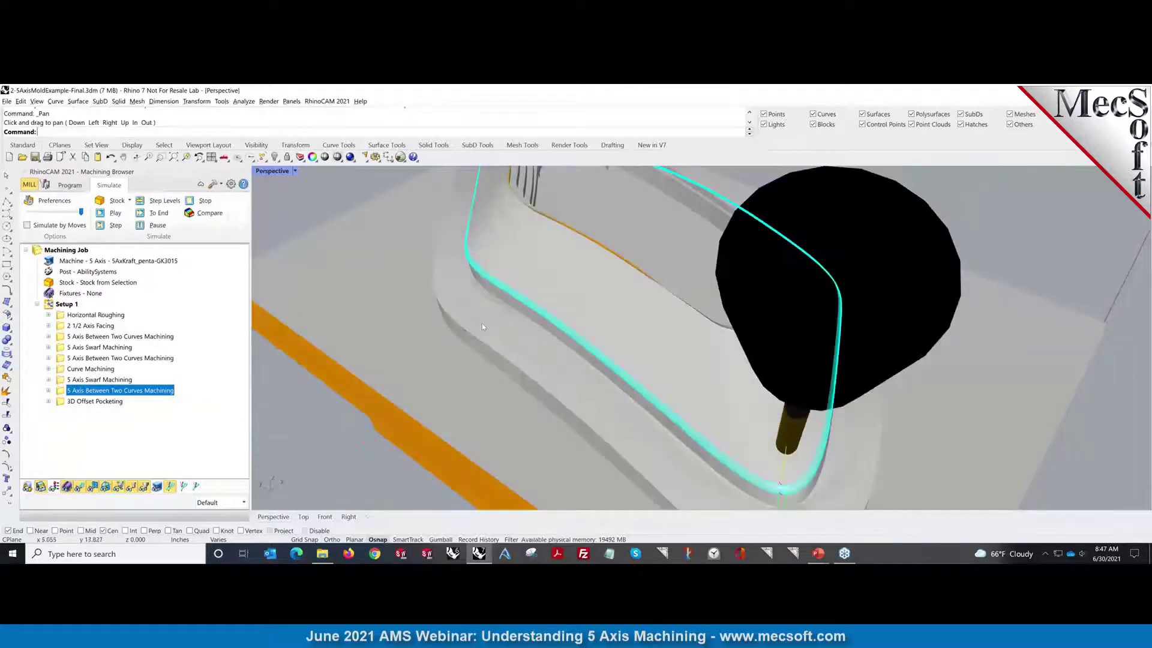
{"action": "scroll", "coordinate": [483, 327], "scroll_direction": "up", "scroll_amount": 5}
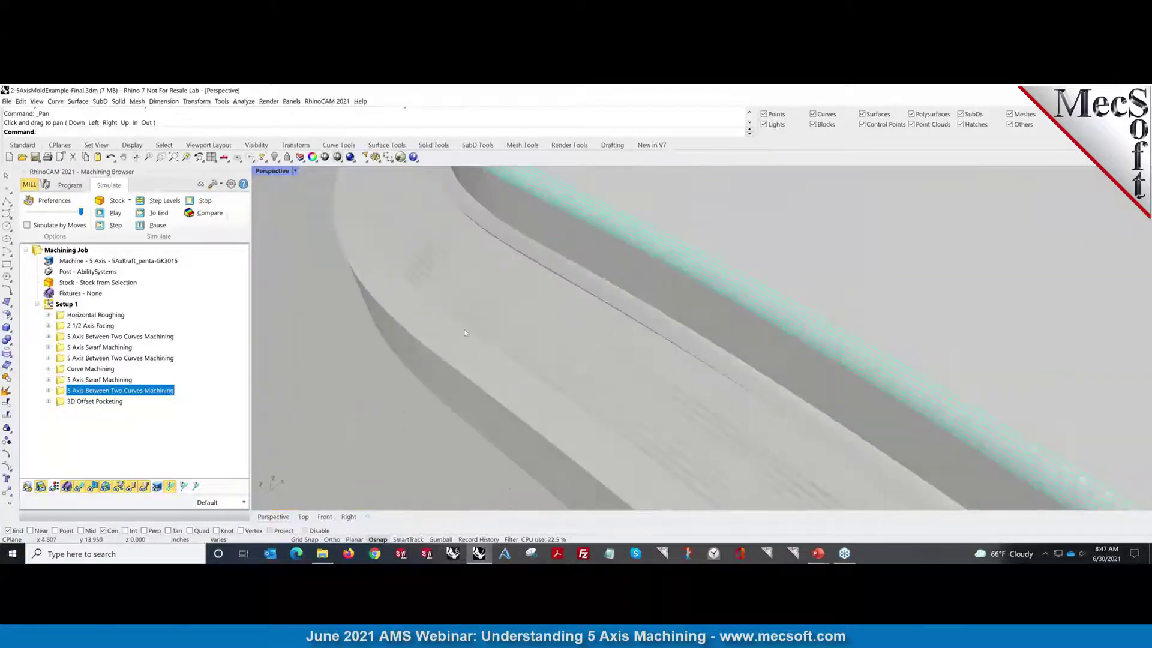
{"action": "scroll", "coordinate": [462, 333], "scroll_direction": "down", "scroll_amount": 3}
{"action": "scroll", "coordinate": [458, 336], "scroll_direction": "down", "scroll_amount": 7}
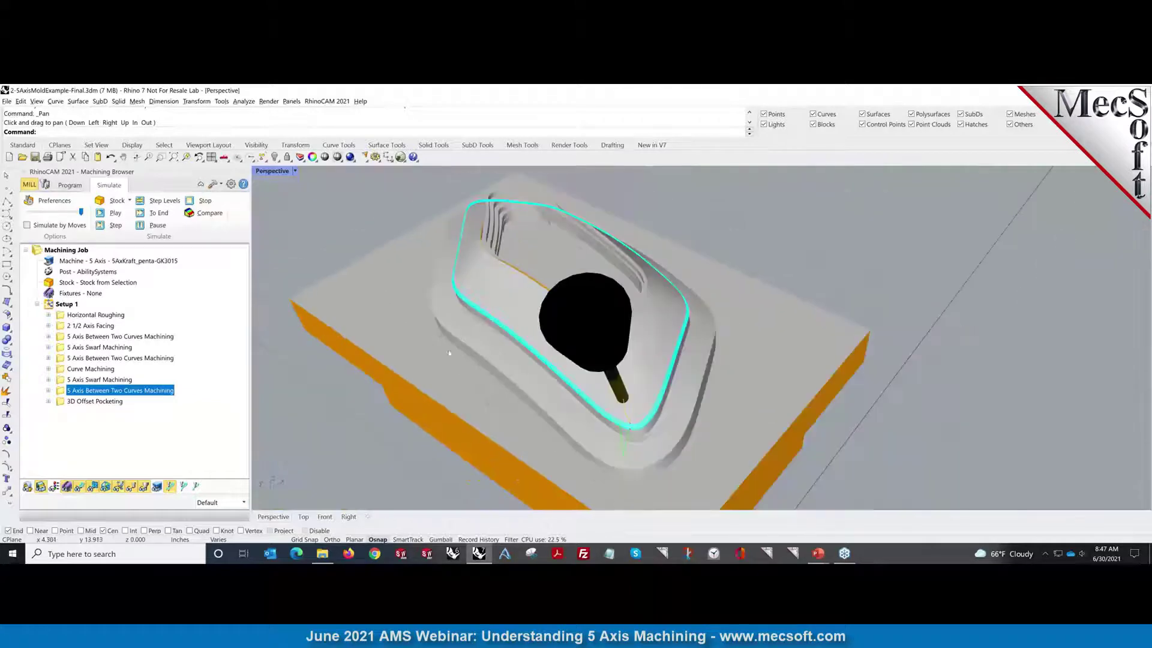
{"action": "right_click_drag", "start_coordinate": [477, 381], "coordinate": [502, 407]}
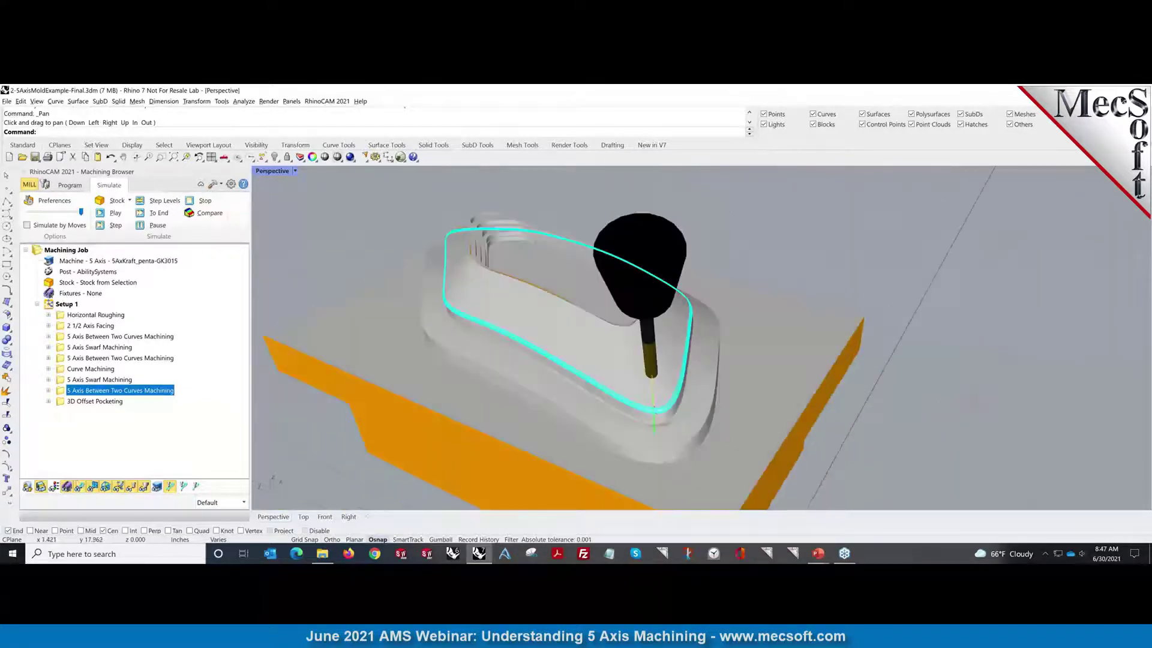
{"action": "left_click", "coordinate": [80, 487]}
Inspect the simulated surface finish closely along the mold's rounded edge, inner wall and surrounding flange.
{"action": "scroll", "coordinate": [530, 386], "scroll_direction": "up", "scroll_amount": 8}
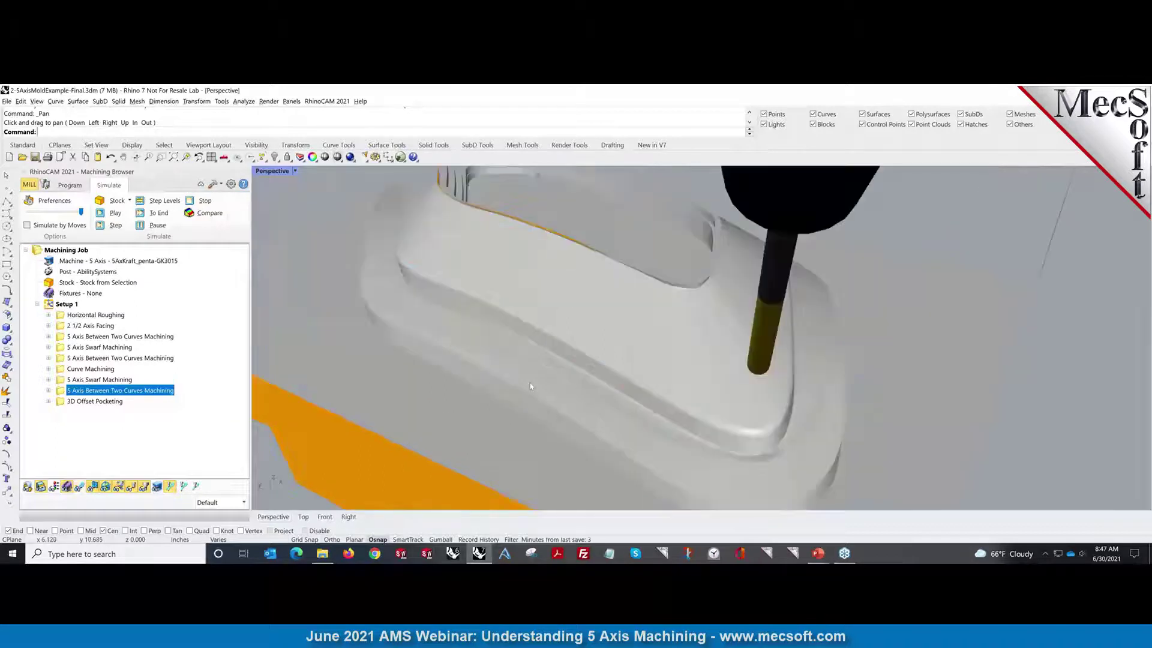
{"action": "scroll", "coordinate": [761, 377], "scroll_direction": "down", "scroll_amount": 1}
{"action": "right_click_drag", "start_coordinate": [760, 376], "coordinate": [660, 291]}
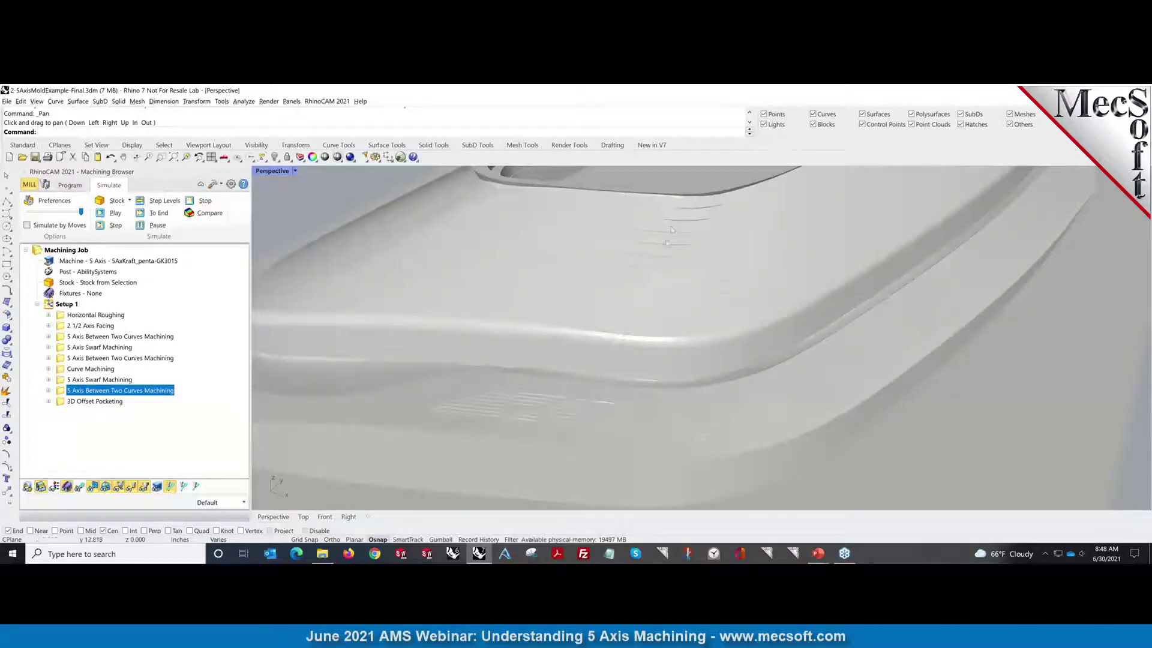
{"action": "left_click_drag", "start_coordinate": [609, 319], "coordinate": [711, 309]}
{"action": "mouse_move", "coordinate": [712, 309]}
{"action": "right_mouse_down"}
{"action": "mouse_move", "coordinate": [730, 321]}
{"action": "mouse_move", "coordinate": [719, 326]}
{"action": "right_mouse_up"}
{"action": "scroll", "coordinate": [718, 325], "scroll_direction": "down", "scroll_amount": 5}
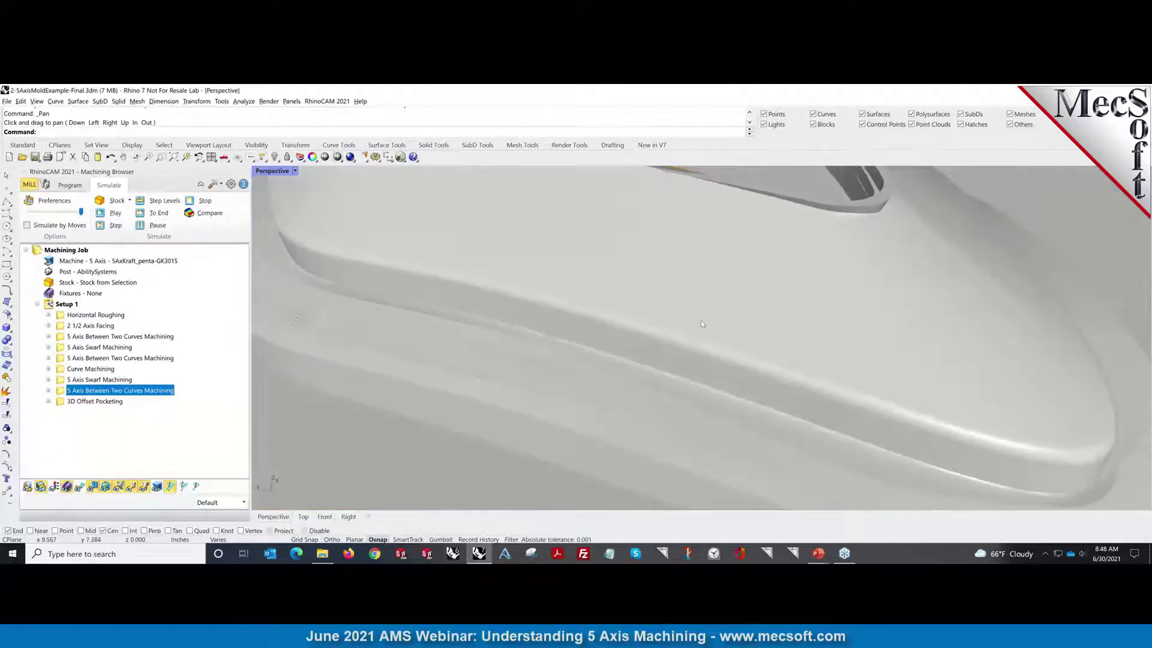
{"action": "right_click_drag", "start_coordinate": [747, 367], "coordinate": [690, 372]}
{"action": "scroll", "coordinate": [513, 276], "scroll_direction": "down", "scroll_amount": 5}
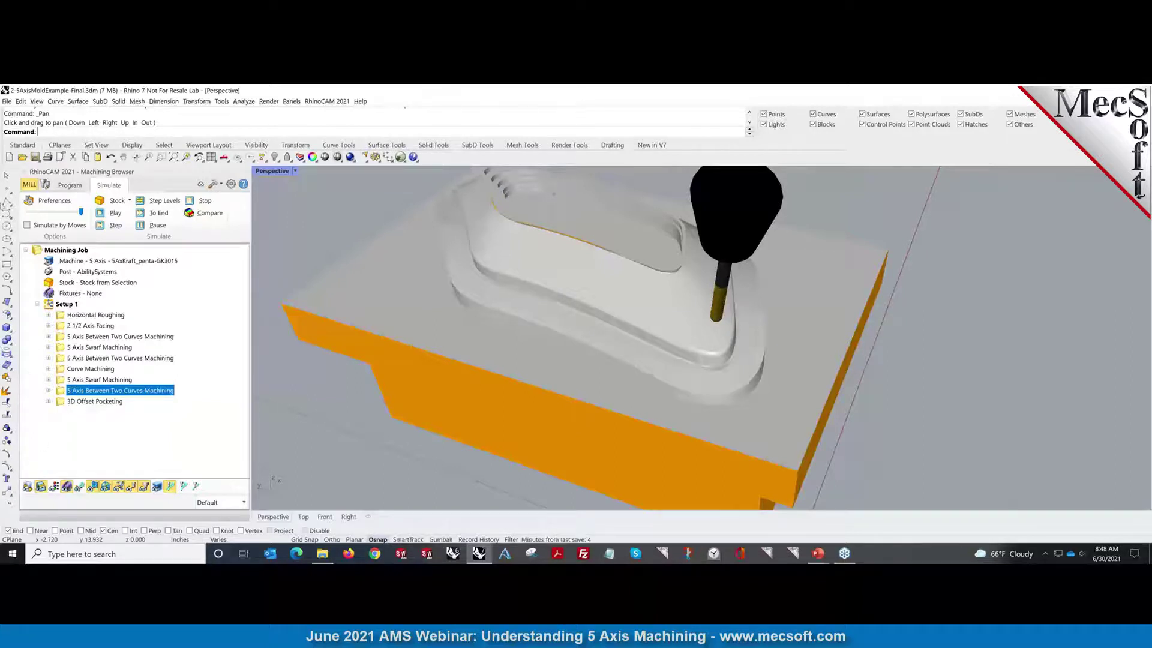
Open the recent file 3-5AxisSwarfBetween2CurvesExample-Rotor-Final.3dm and look over the rotor's hub and blades from both sides.
{"action": "left_click", "coordinate": [7, 102]}
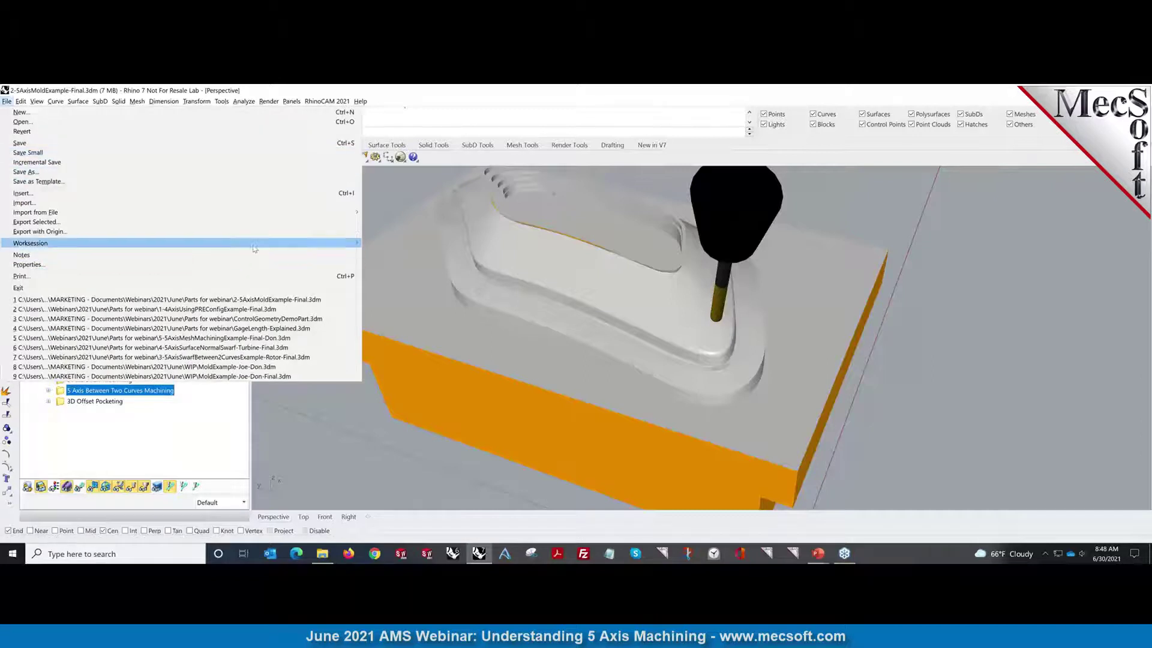
{"action": "left_click", "coordinate": [265, 357]}
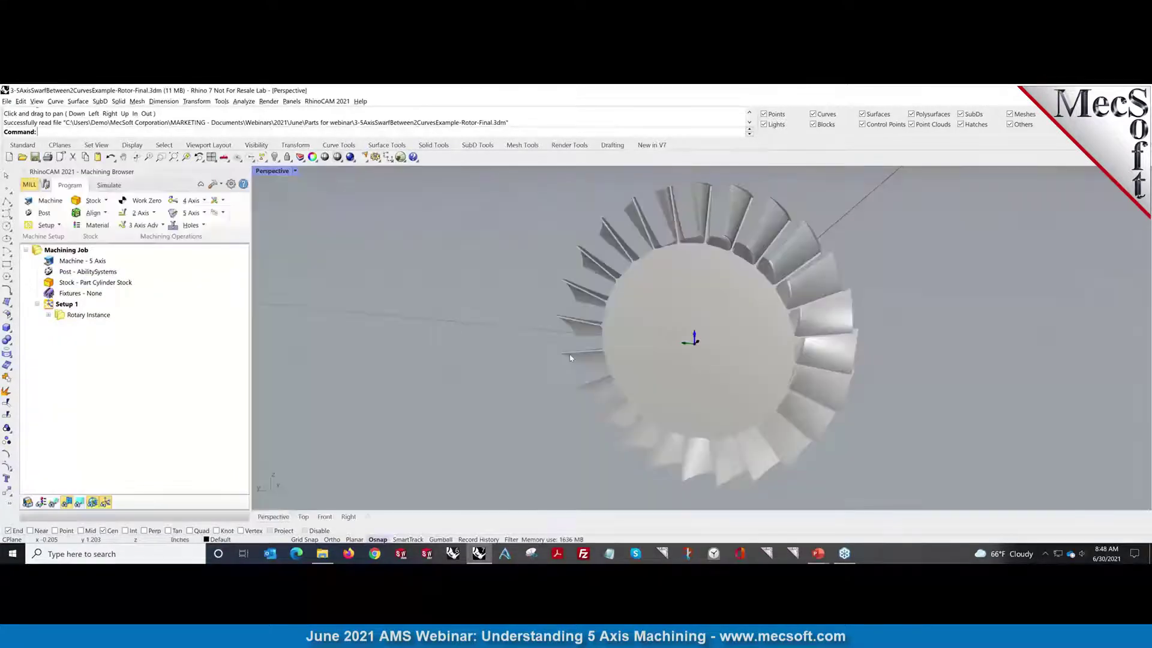
{"action": "right_click_drag", "start_coordinate": [711, 373], "coordinate": [602, 387]}
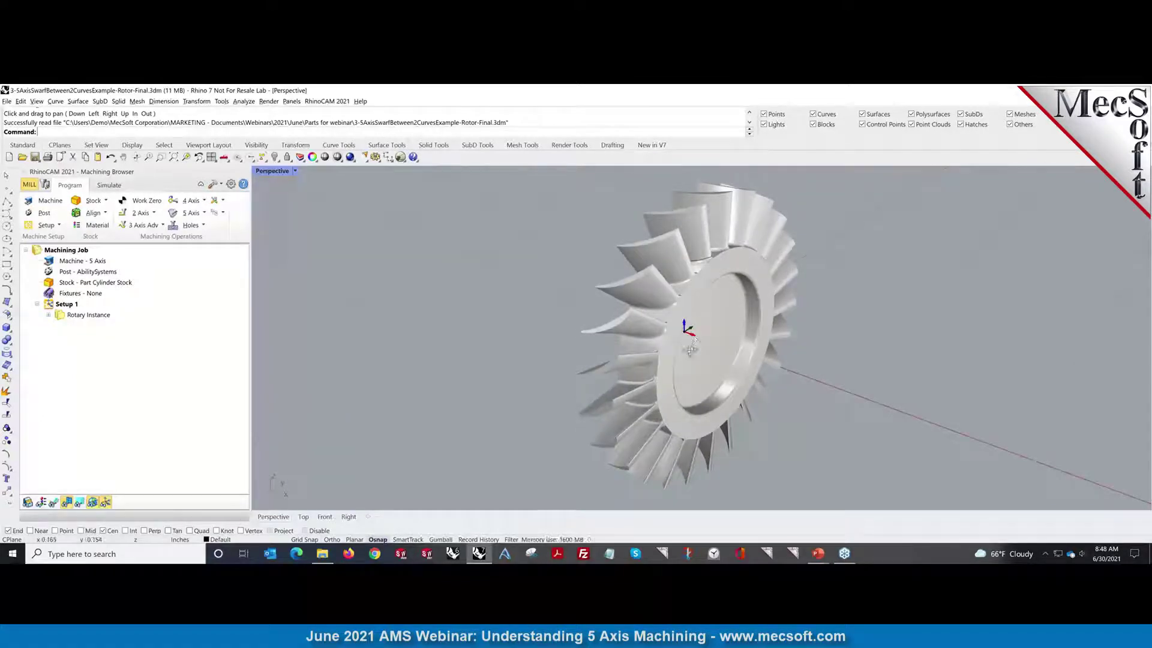
{"action": "right_click_drag", "start_coordinate": [689, 351], "coordinate": [658, 315]}
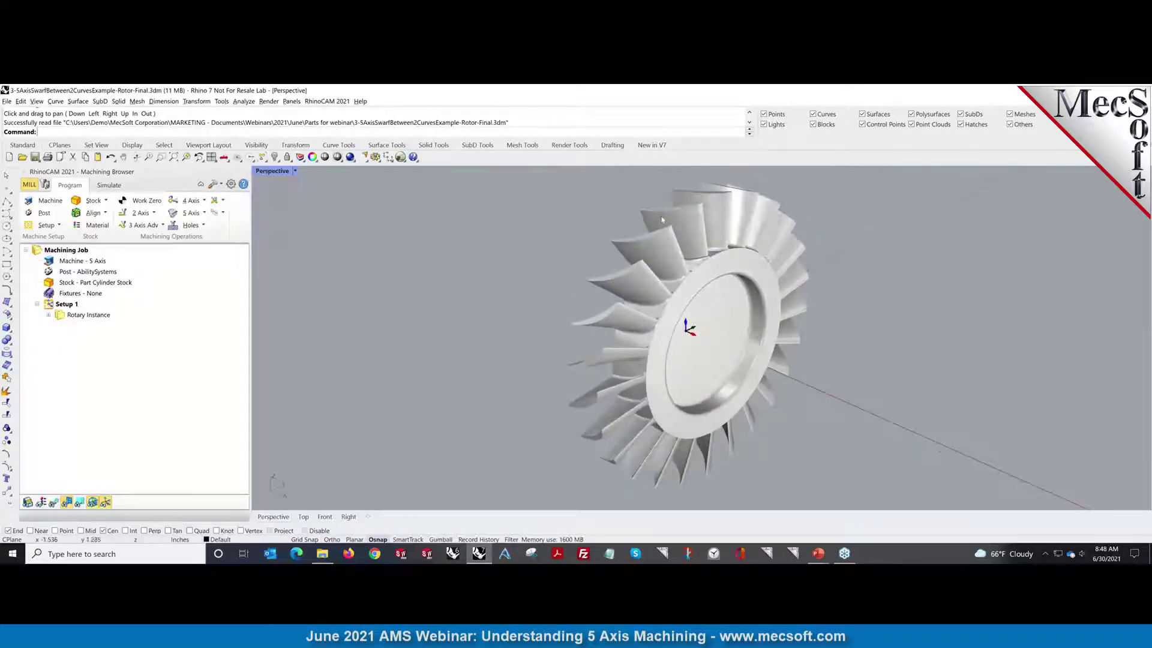
{"action": "right_click_drag", "start_coordinate": [544, 364], "coordinate": [643, 367]}
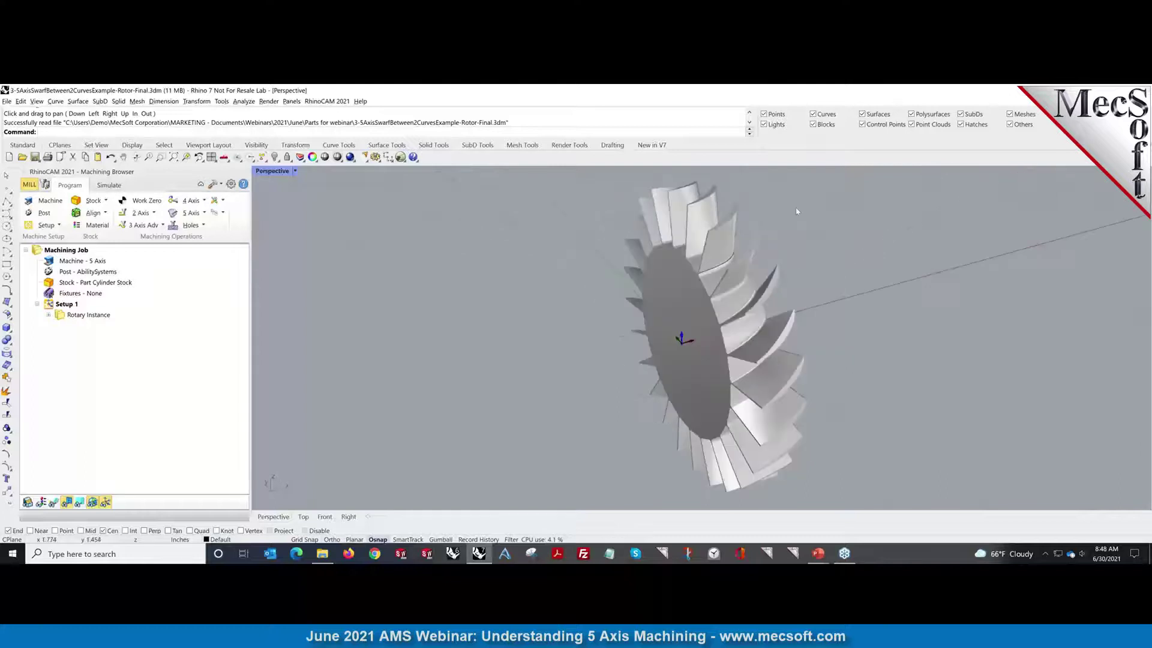
{"action": "scroll", "coordinate": [782, 215], "scroll_direction": "up", "scroll_amount": 4}
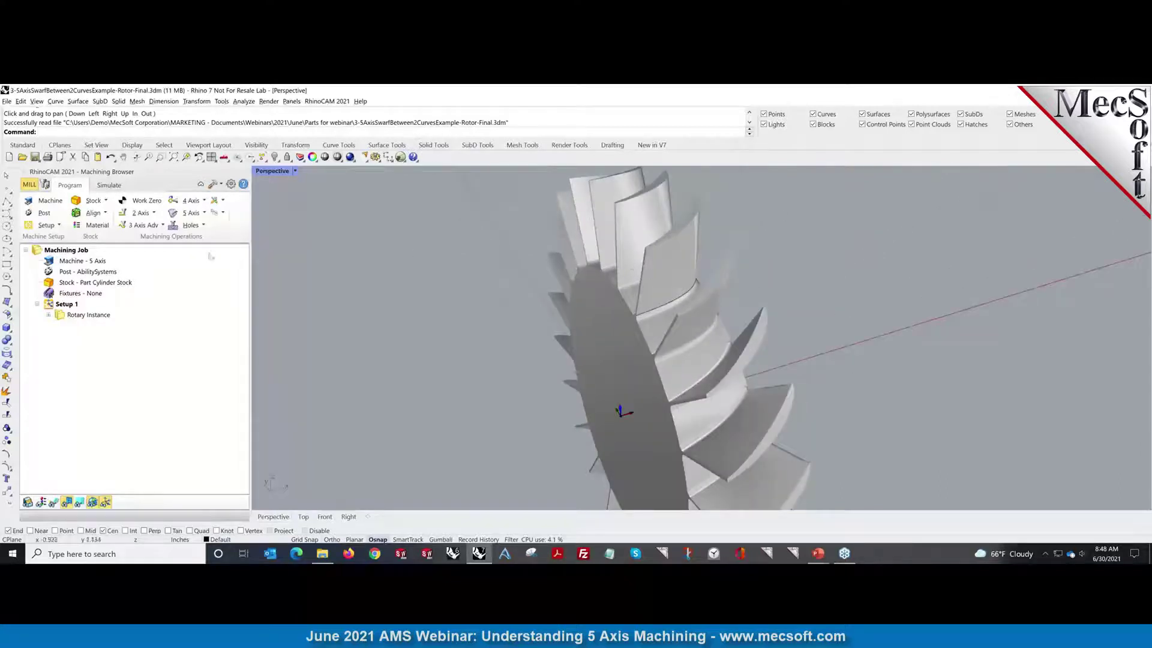
Expand the Rotary Instance group and display the toolpath of its 5 Axis Swarf Machining operation around the rotor blade.
{"action": "left_click", "coordinate": [48, 314]}
{"action": "left_click", "coordinate": [96, 327]}
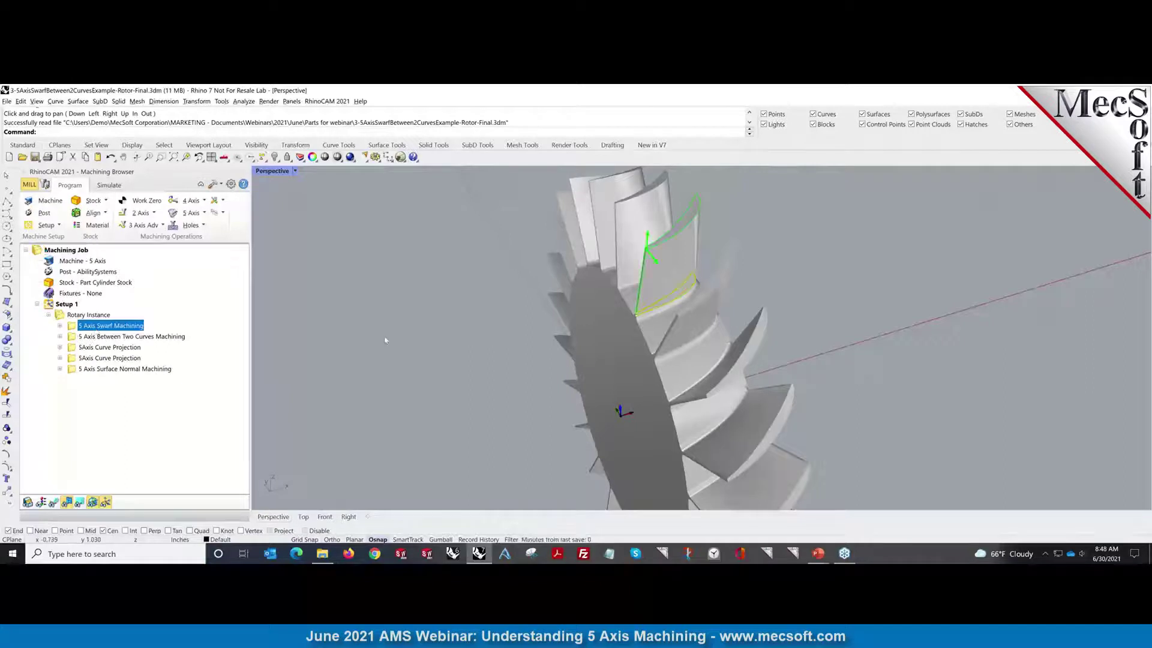
{"action": "right_click_drag", "start_coordinate": [385, 340], "coordinate": [415, 340]}
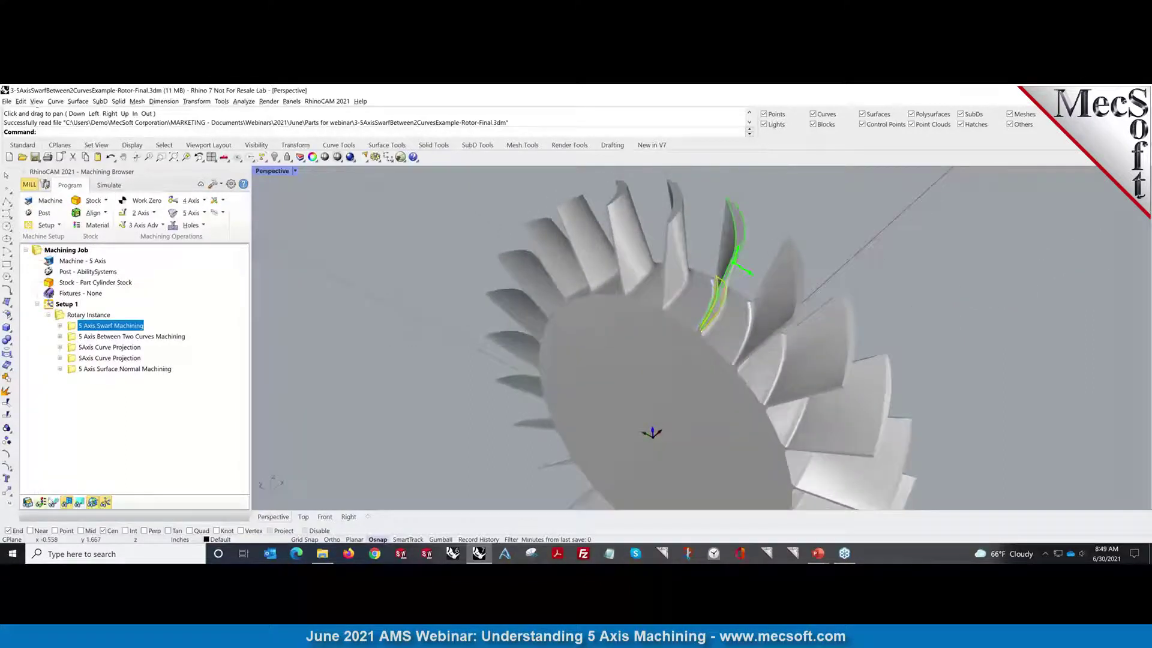
{"action": "left_click", "coordinate": [54, 503]}
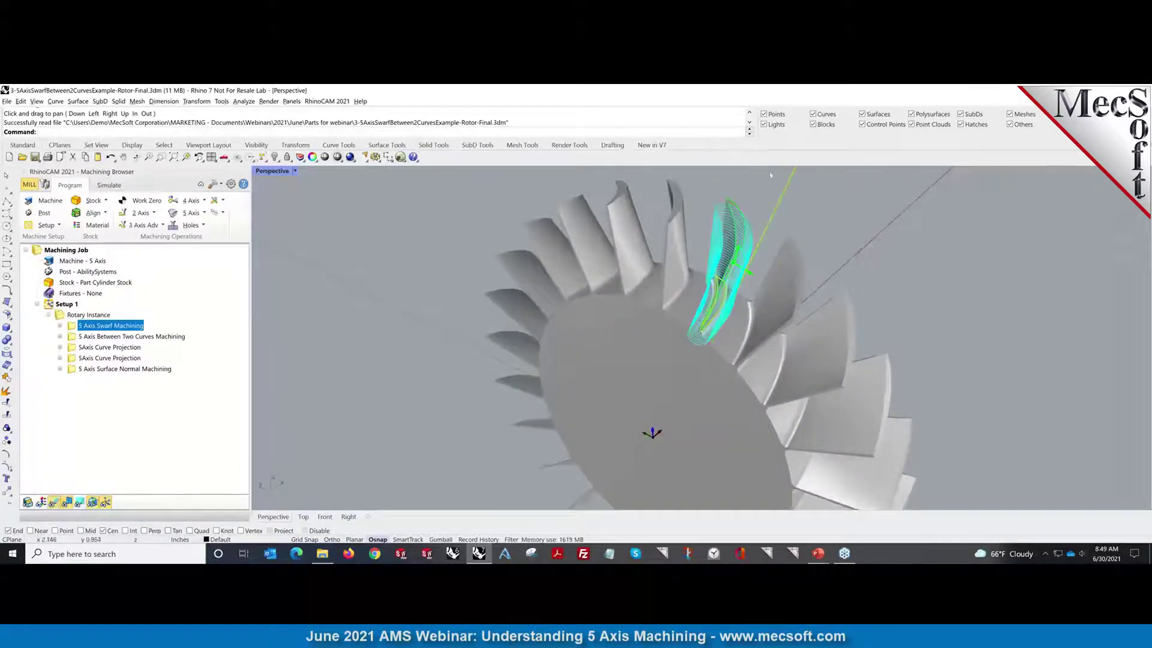
{"action": "right_click_drag", "start_coordinate": [591, 399], "coordinate": [456, 369]}
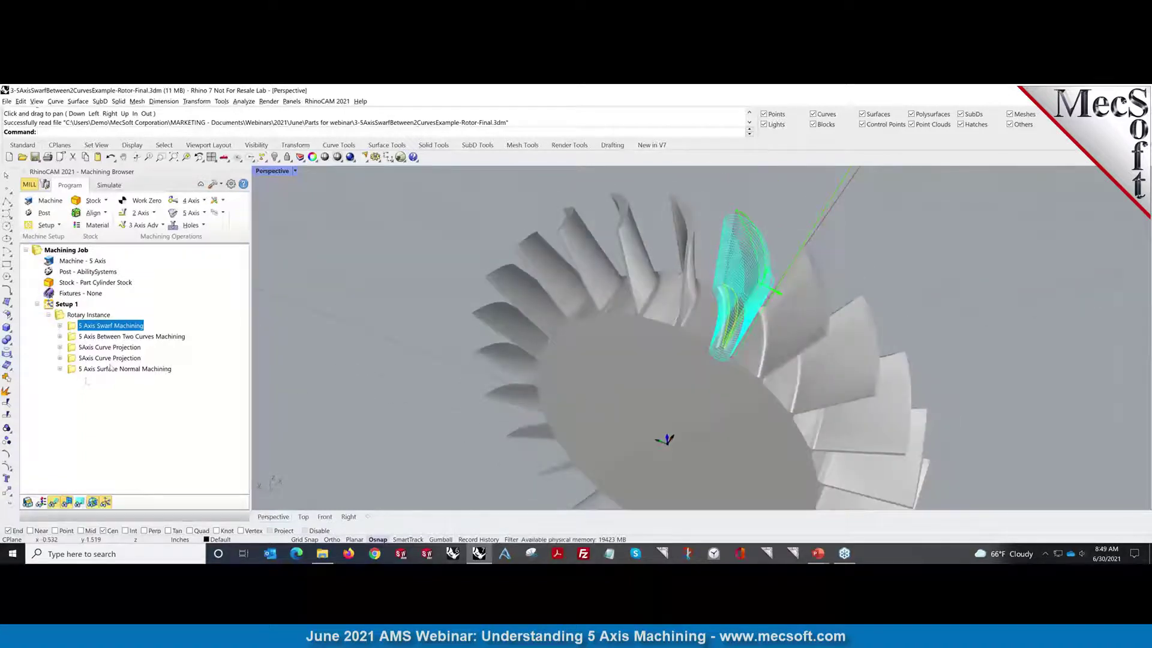
Review the toolpaths of the 5 Axis Between Two Curves, both 5Axis Curve Projection and the 5 Axis Surface Normal Machining operations.
{"action": "left_click", "coordinate": [130, 337]}
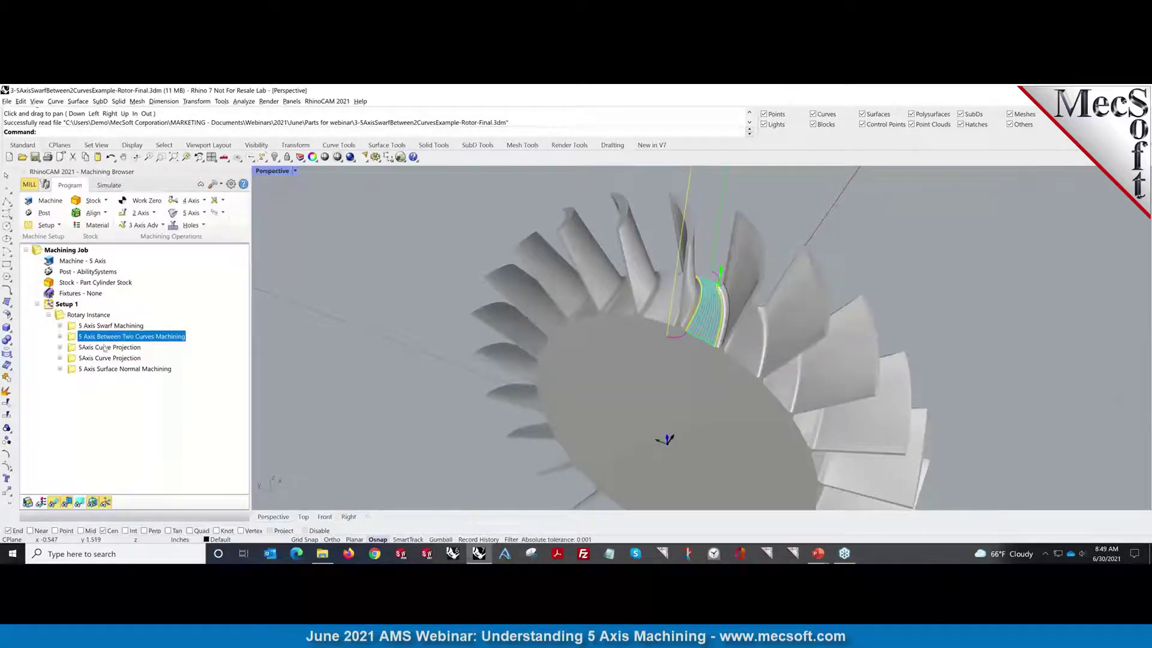
{"action": "left_click", "coordinate": [105, 348]}
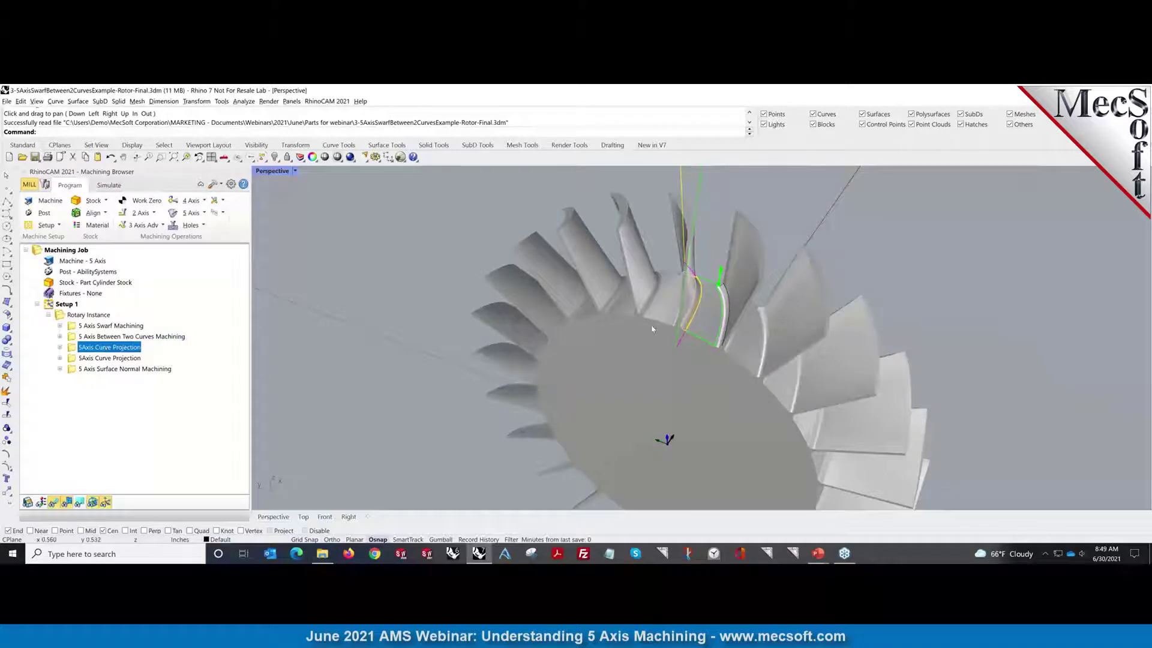
{"action": "right_click_drag", "start_coordinate": [701, 333], "coordinate": [676, 352]}
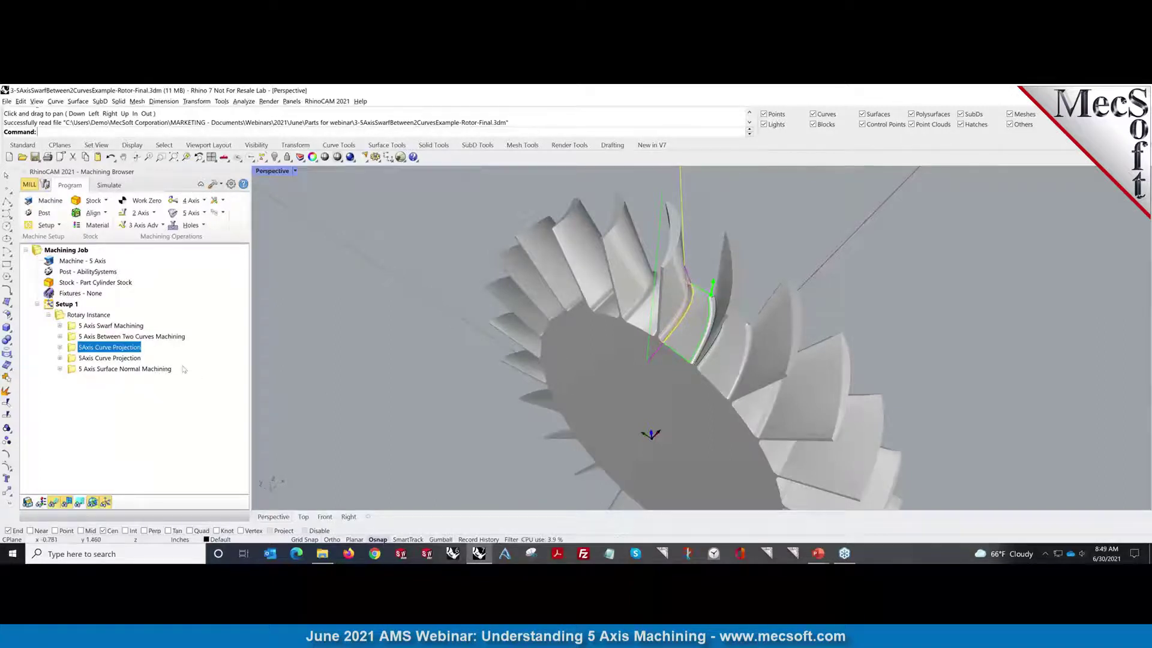
{"action": "left_click", "coordinate": [119, 360]}
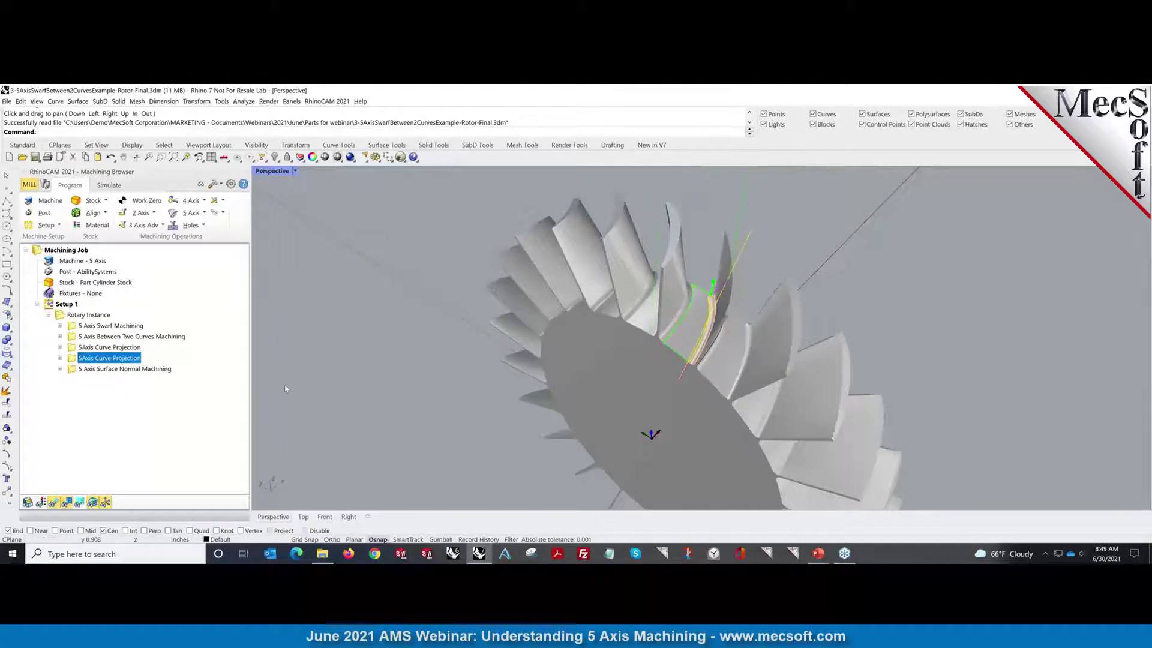
{"action": "left_click", "coordinate": [133, 369]}
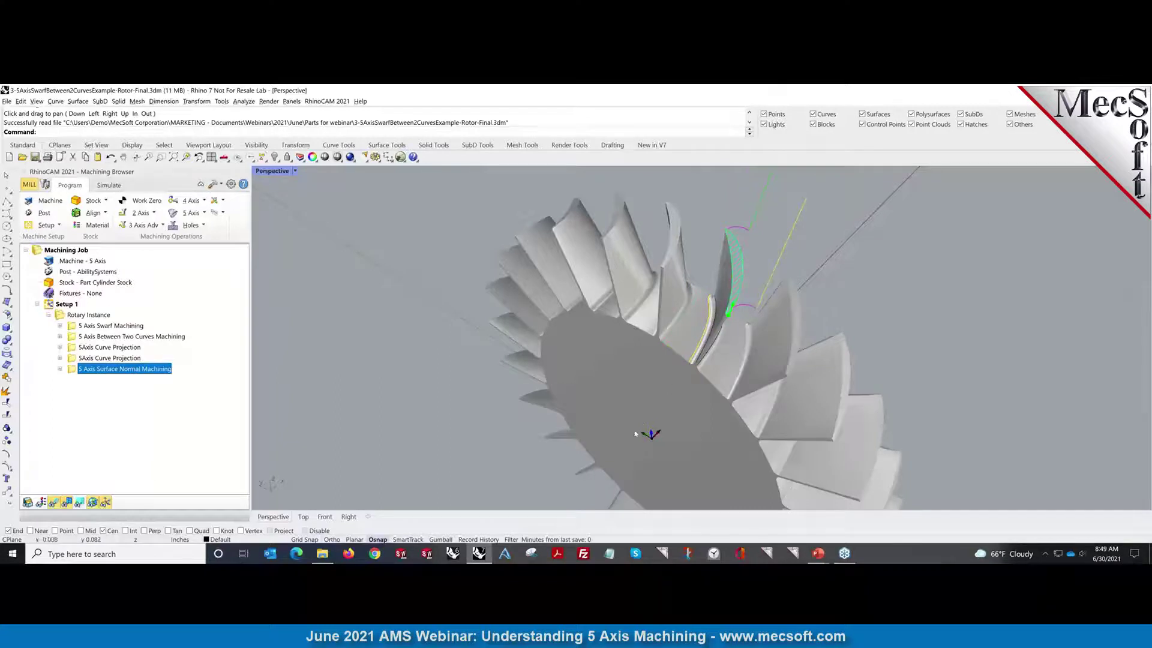
{"action": "right_click_drag", "start_coordinate": [637, 432], "coordinate": [679, 434]}
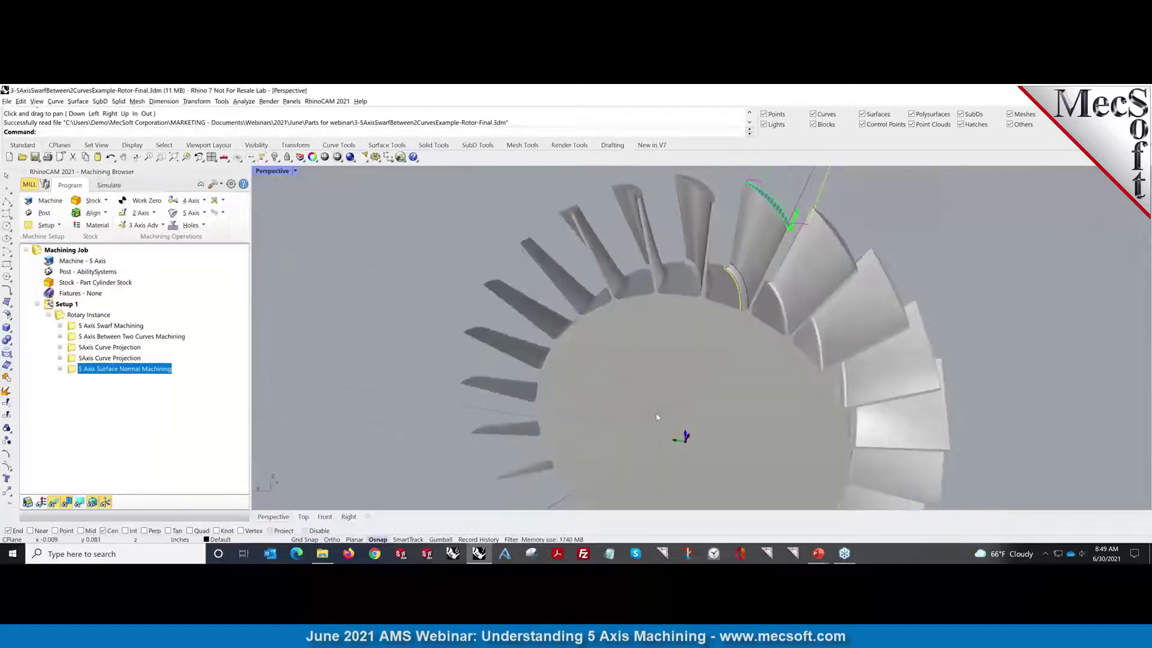
Compare the 5 Axis Swarf Machining toolpath on the blade with the 5 Axis Between Two Curves Machining toolpath on the hub.
{"action": "left_click", "coordinate": [101, 325]}
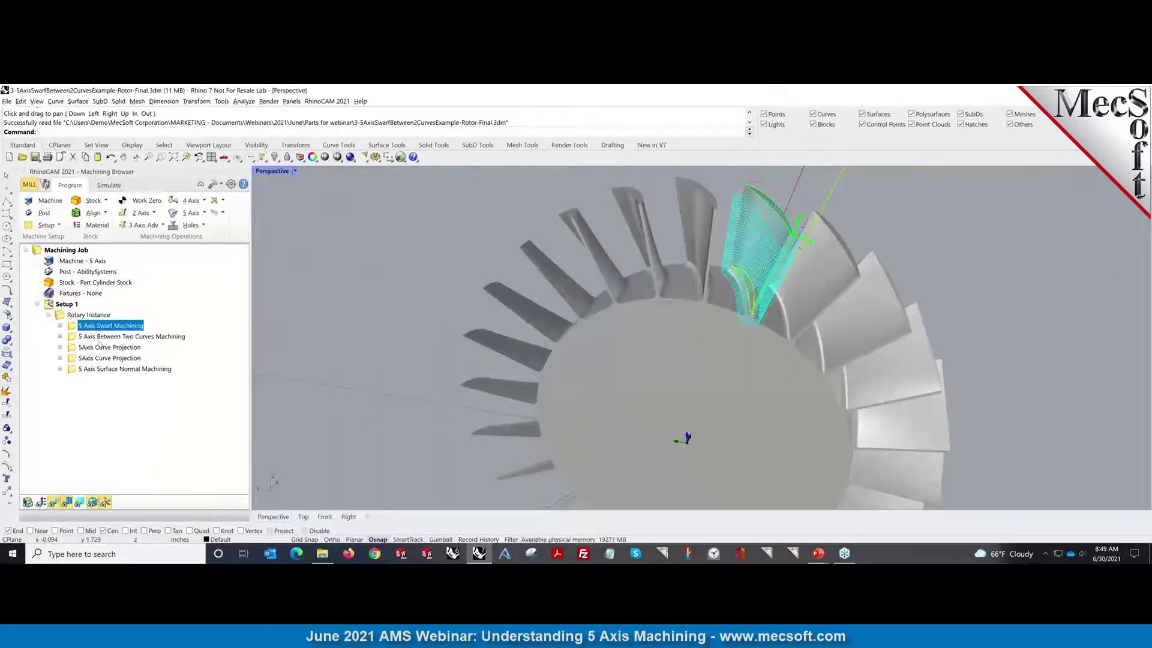
{"action": "left_click", "coordinate": [98, 340]}
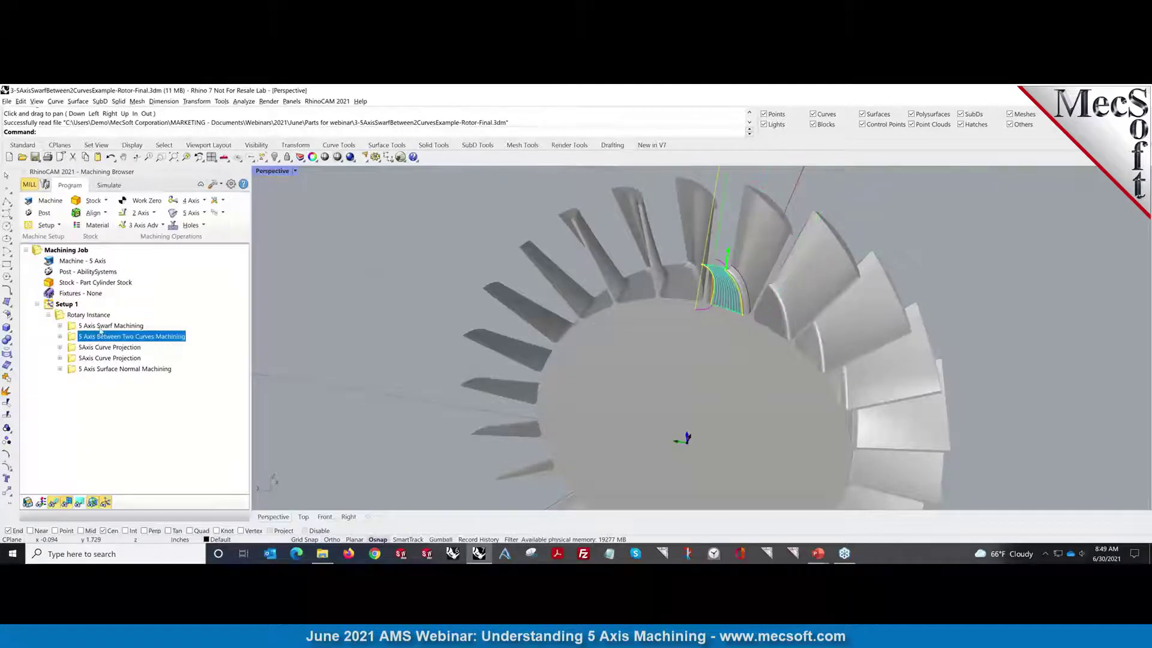
{"action": "left_click", "coordinate": [102, 326]}
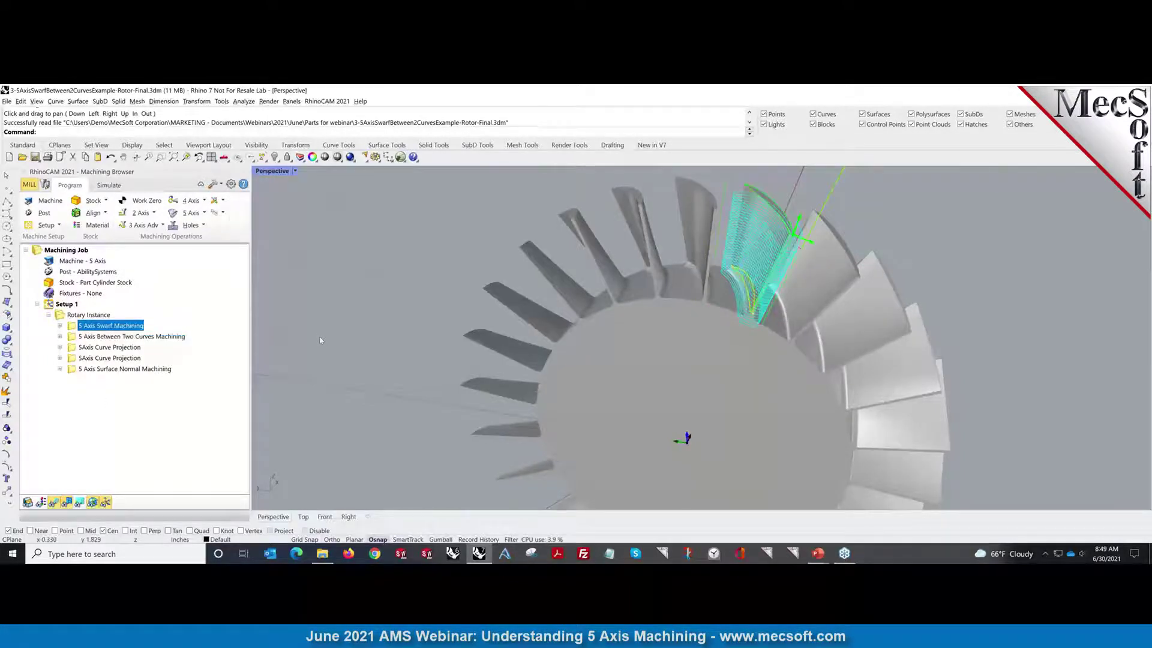
{"action": "scroll", "coordinate": [553, 414], "scroll_direction": "down", "scroll_amount": 3}
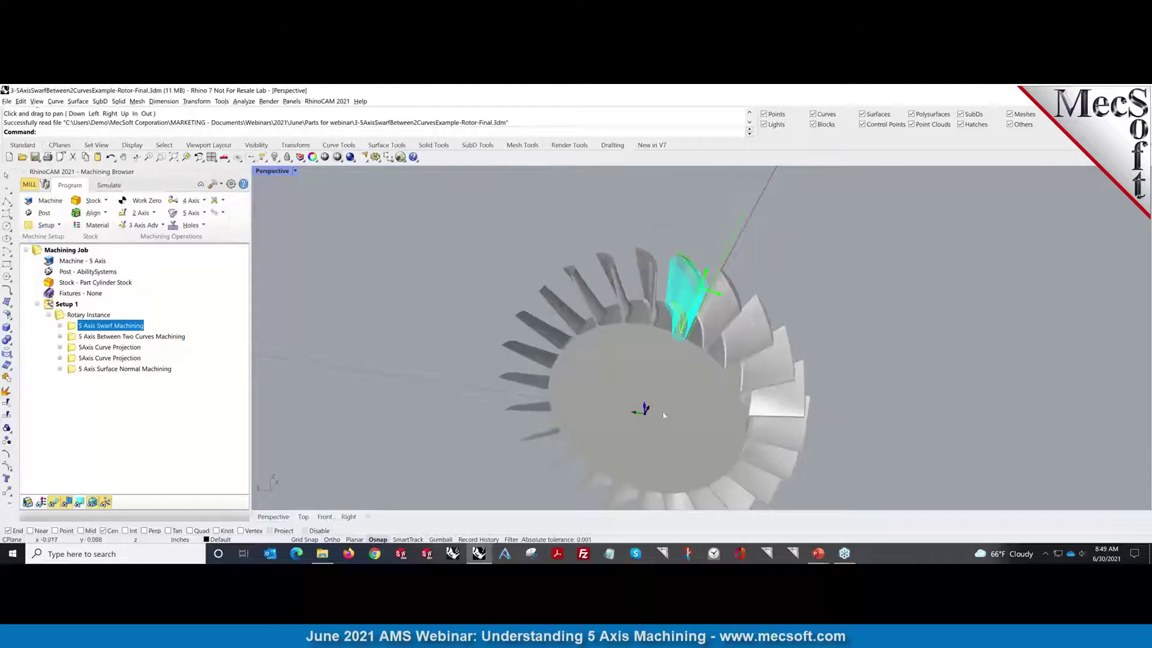
Display the combined toolpaths of the whole Rotary Instance group around the rotor.
{"action": "left_click", "coordinate": [82, 315]}
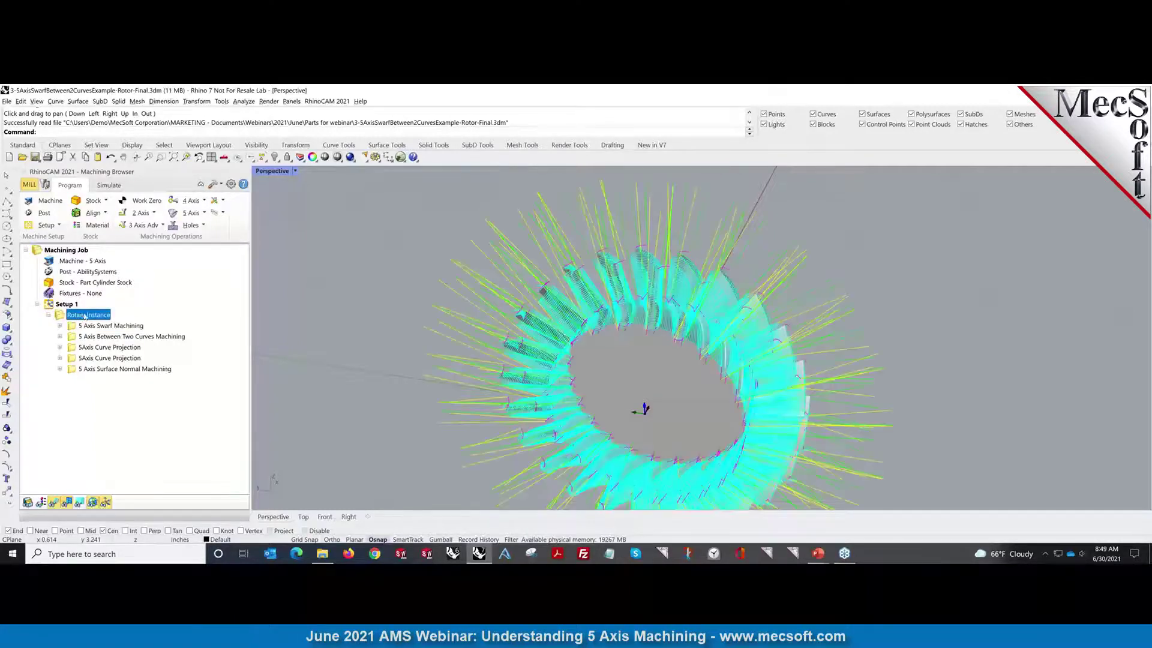
{"action": "scroll", "coordinate": [516, 396], "scroll_direction": "down", "scroll_amount": 4}
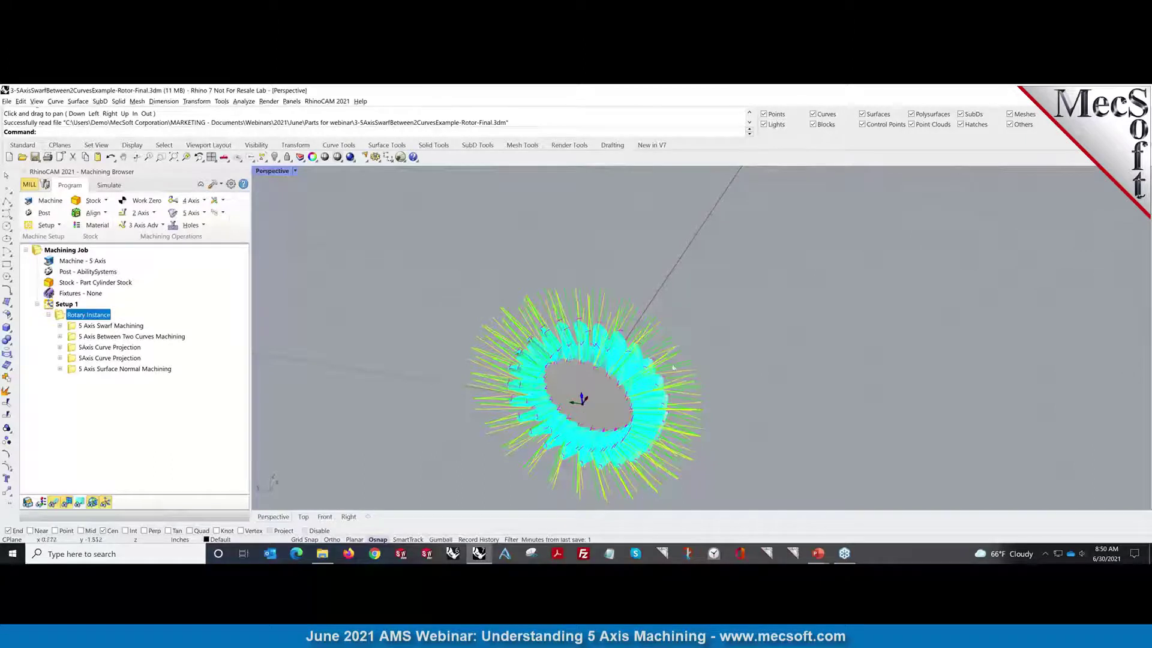
{"action": "scroll", "coordinate": [436, 421], "scroll_direction": "up", "scroll_amount": 2}
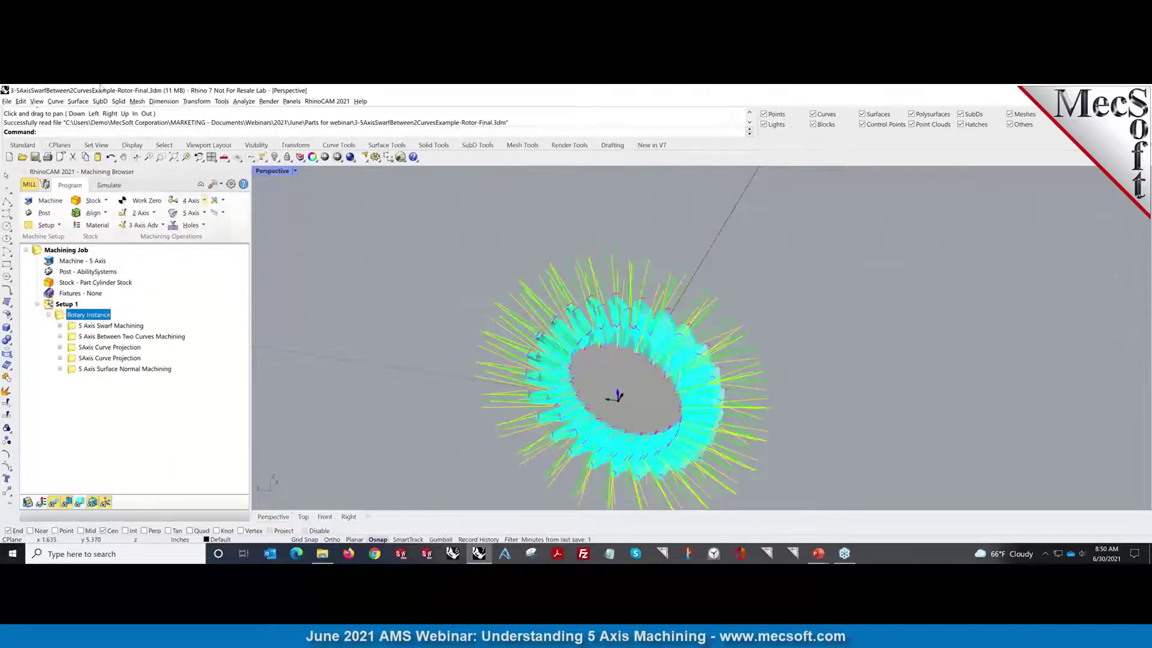
Open the recent file 4-5AxisSurfaceNormalSwarf-Turbine-Final.3dm and centre the turbine in the Perspective view.
{"action": "left_click", "coordinate": [7, 102]}
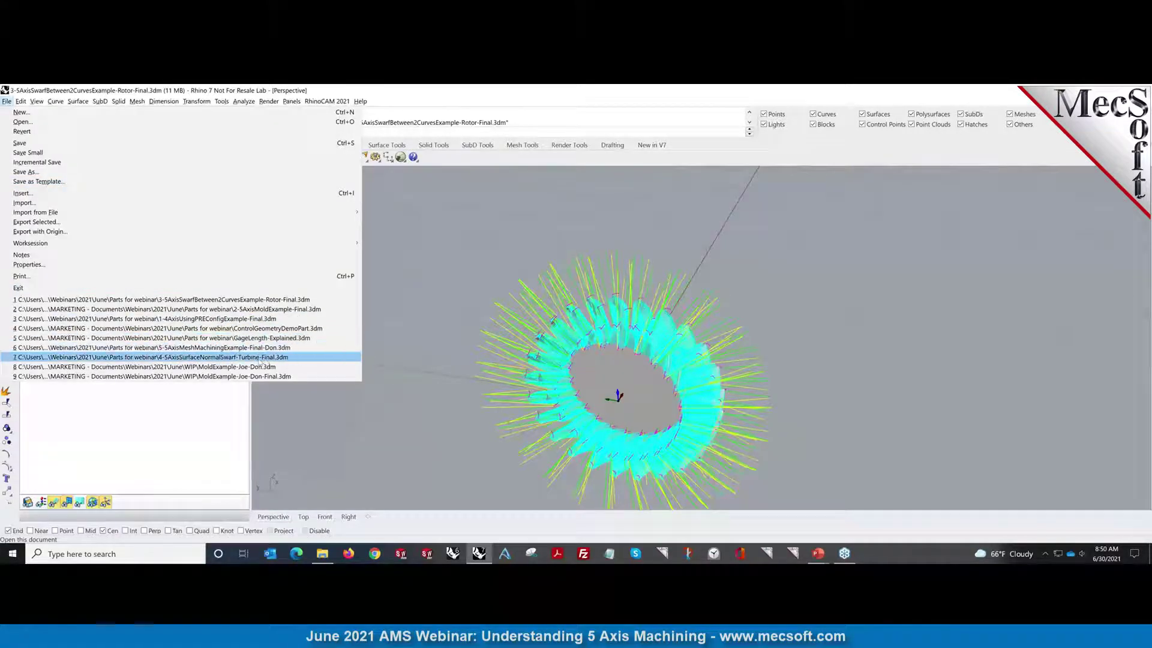
{"action": "left_click", "coordinate": [262, 359]}
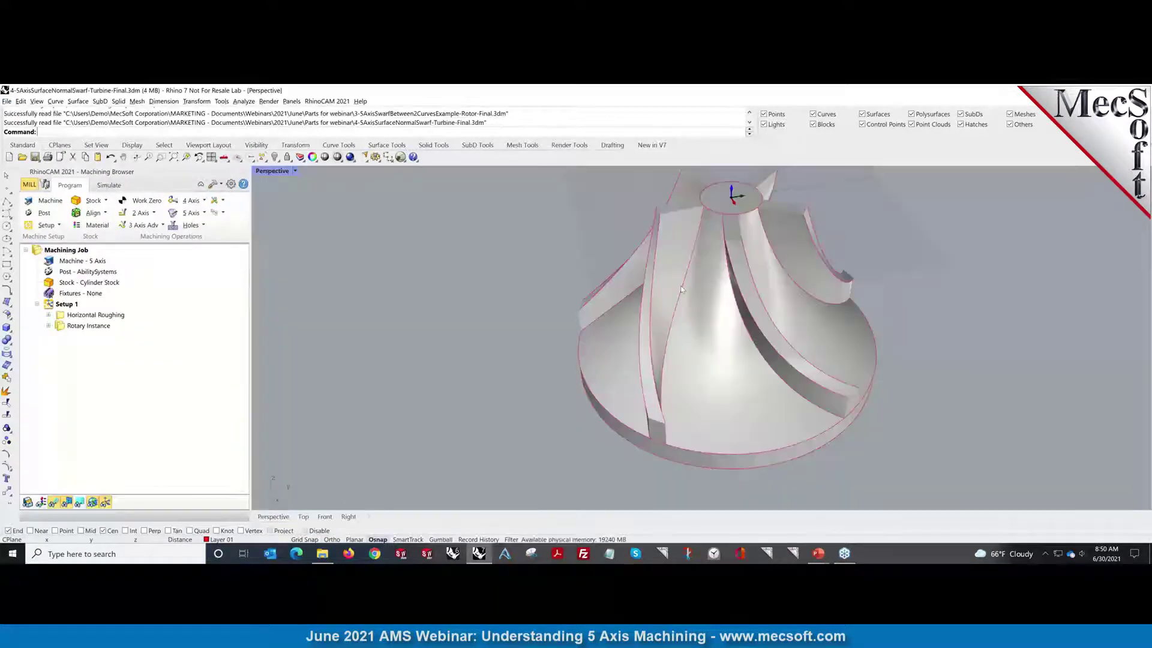
{"action": "scroll", "coordinate": [911, 198], "scroll_direction": "up", "scroll_amount": 2}
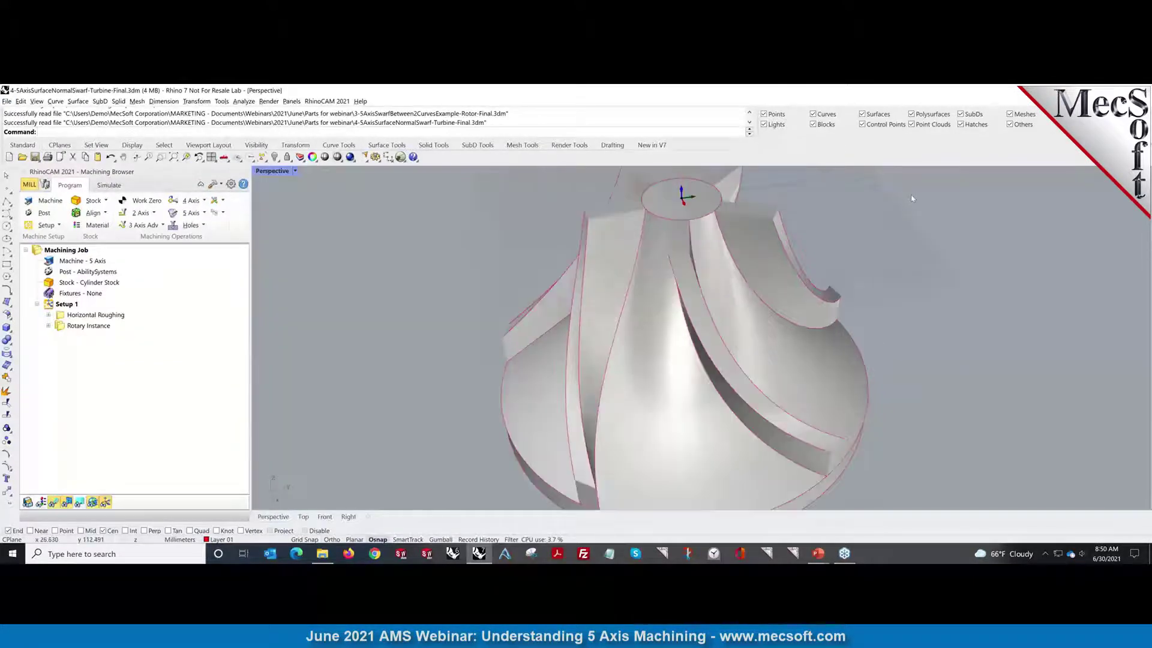
{"action": "scroll", "coordinate": [922, 201], "scroll_direction": "down", "scroll_amount": 4}
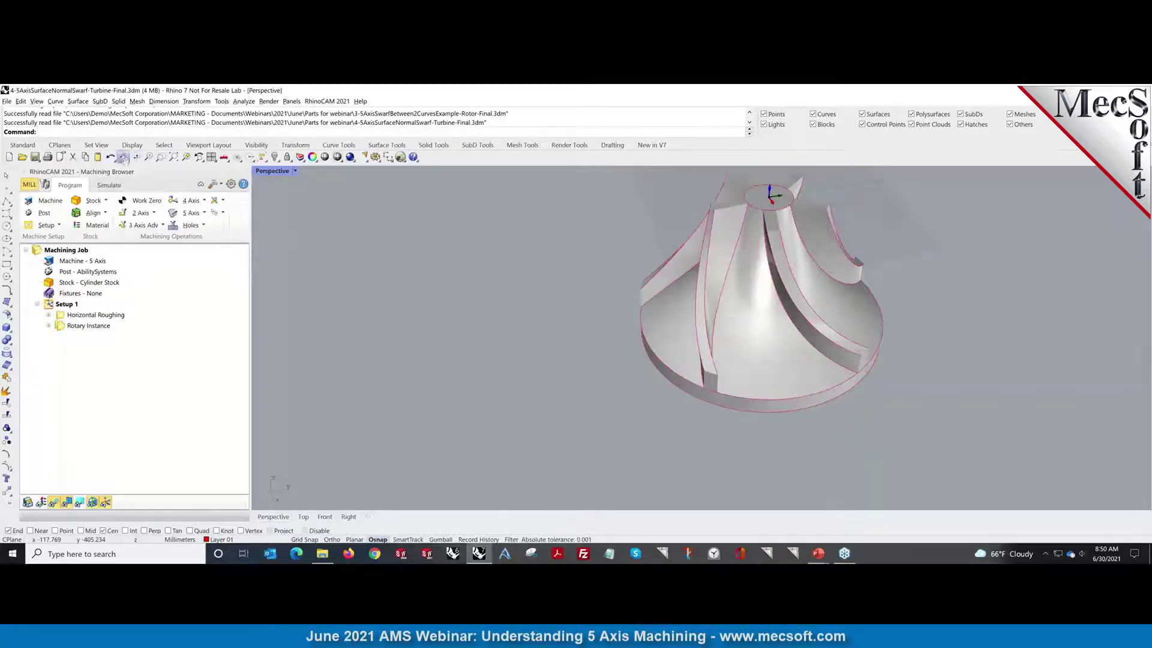
{"action": "left_click", "coordinate": [137, 157]}
{"action": "left_click_drag", "start_coordinate": [857, 295], "coordinate": [711, 349]}
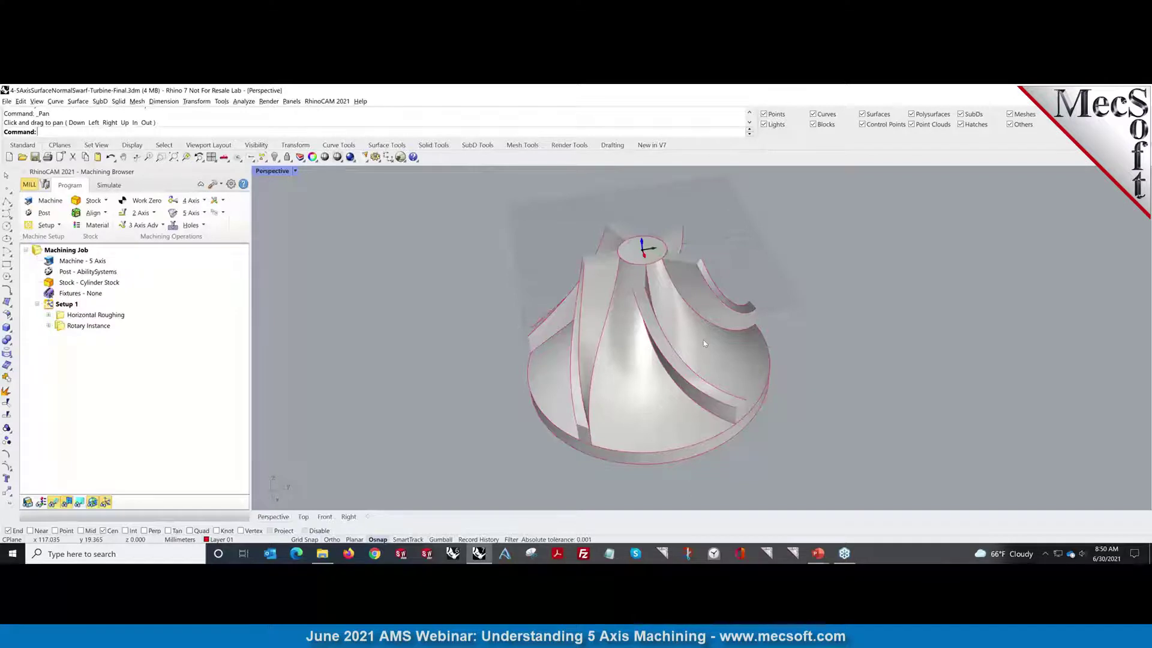
Display the turbine's Horizontal Roughing toolpath and the first 5 Axis Surface Normal Machining toolpath in the Rotary Instance group.
{"action": "left_click", "coordinate": [97, 317]}
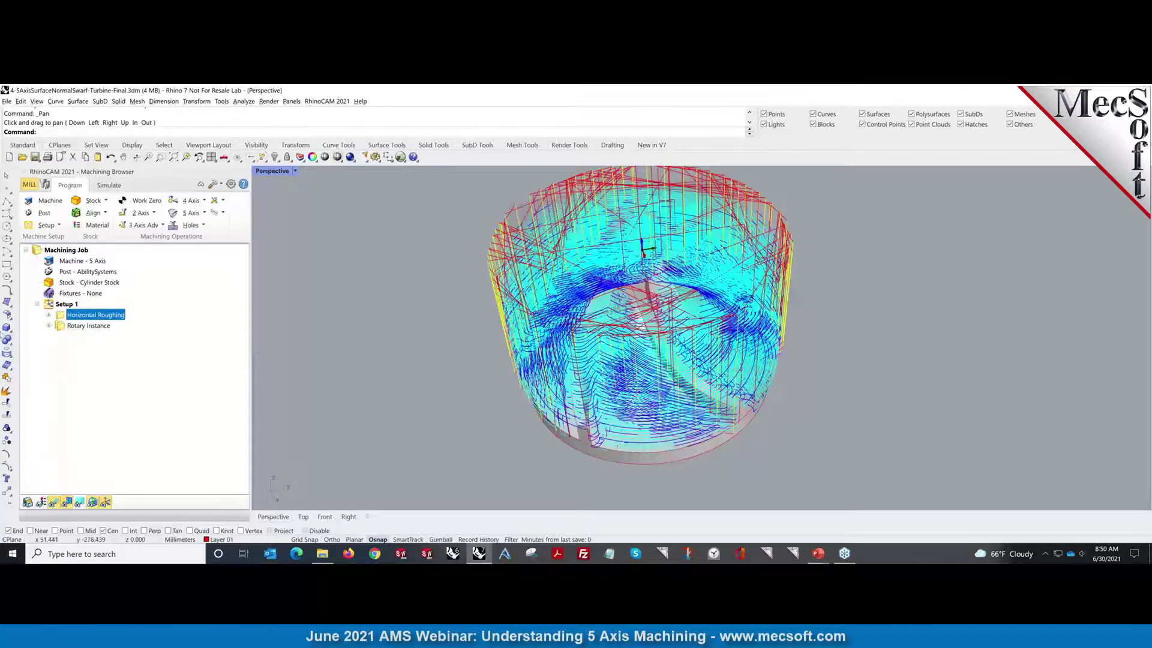
{"action": "left_click", "coordinate": [49, 326]}
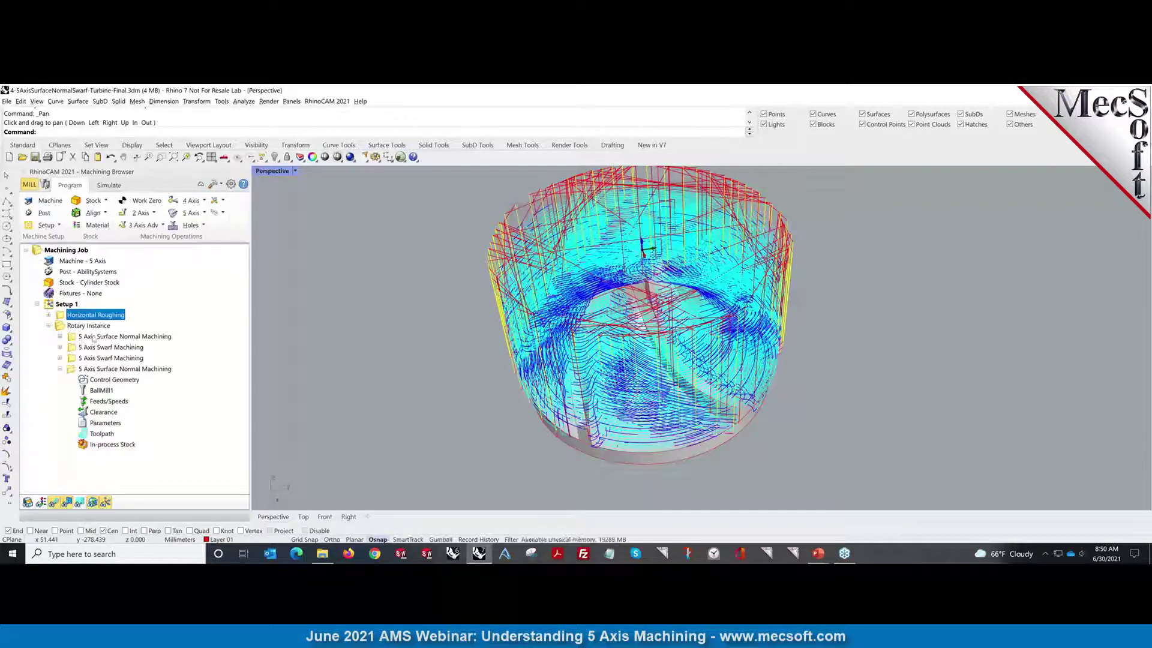
{"action": "left_click", "coordinate": [94, 336]}
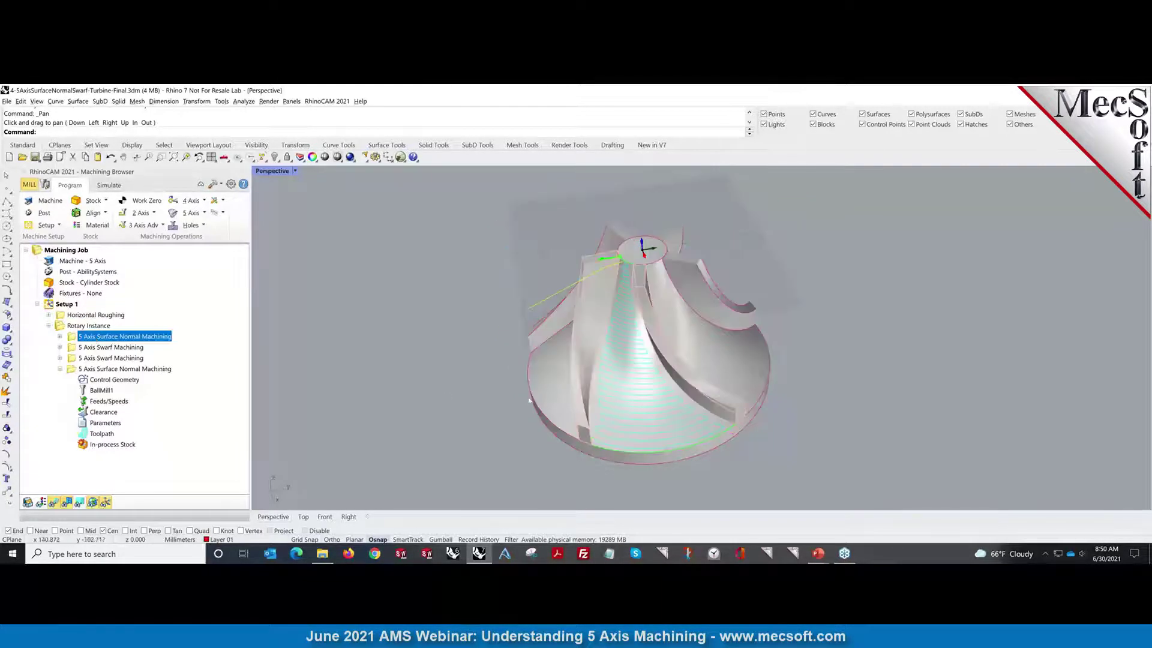
{"action": "right_click_drag", "start_coordinate": [529, 400], "coordinate": [535, 381]}
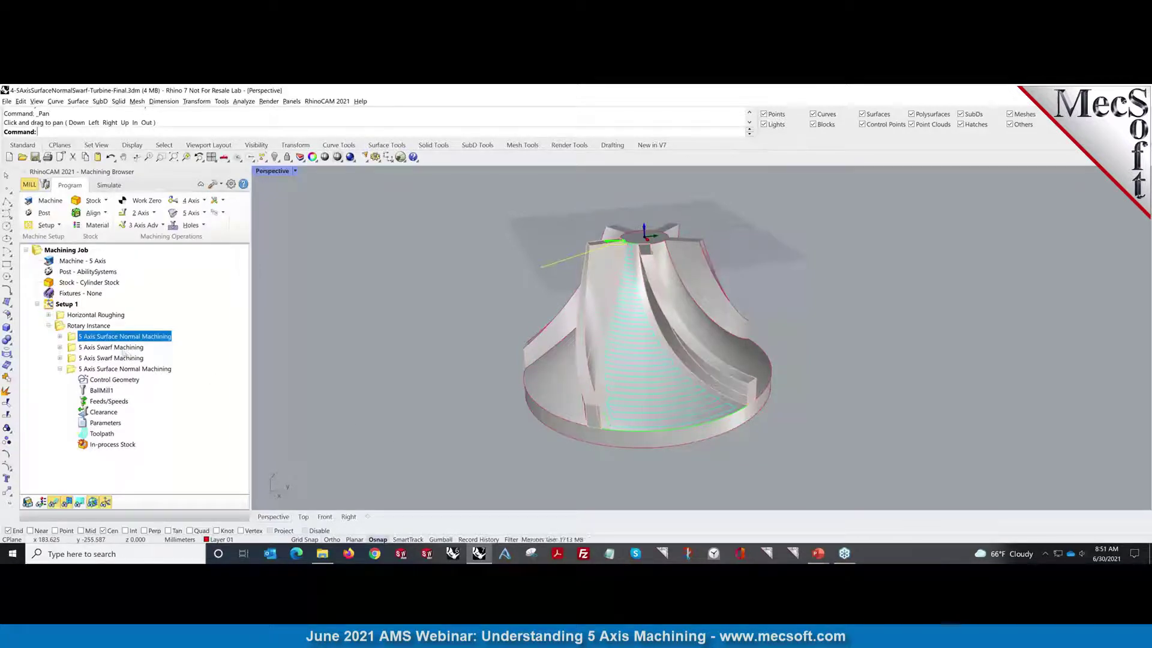
Review both 5 Axis Swarf Machining toolpaths along the facing side walls of the turbine blades.
{"action": "left_click", "coordinate": [101, 348]}
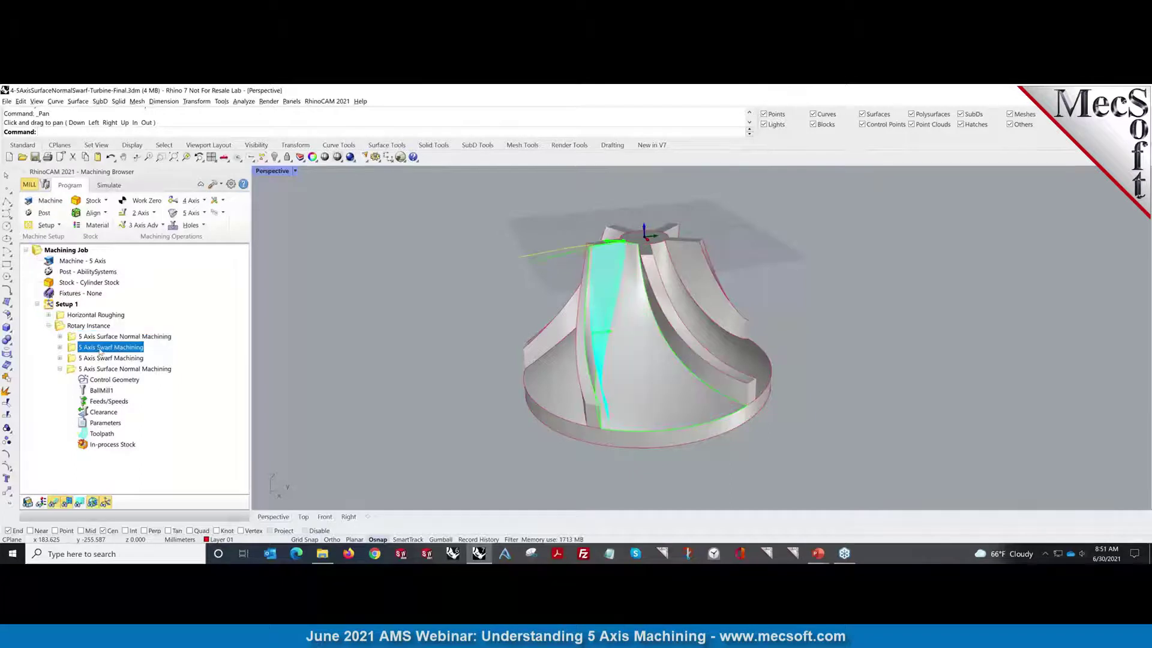
{"action": "right_click_drag", "start_coordinate": [455, 403], "coordinate": [571, 426]}
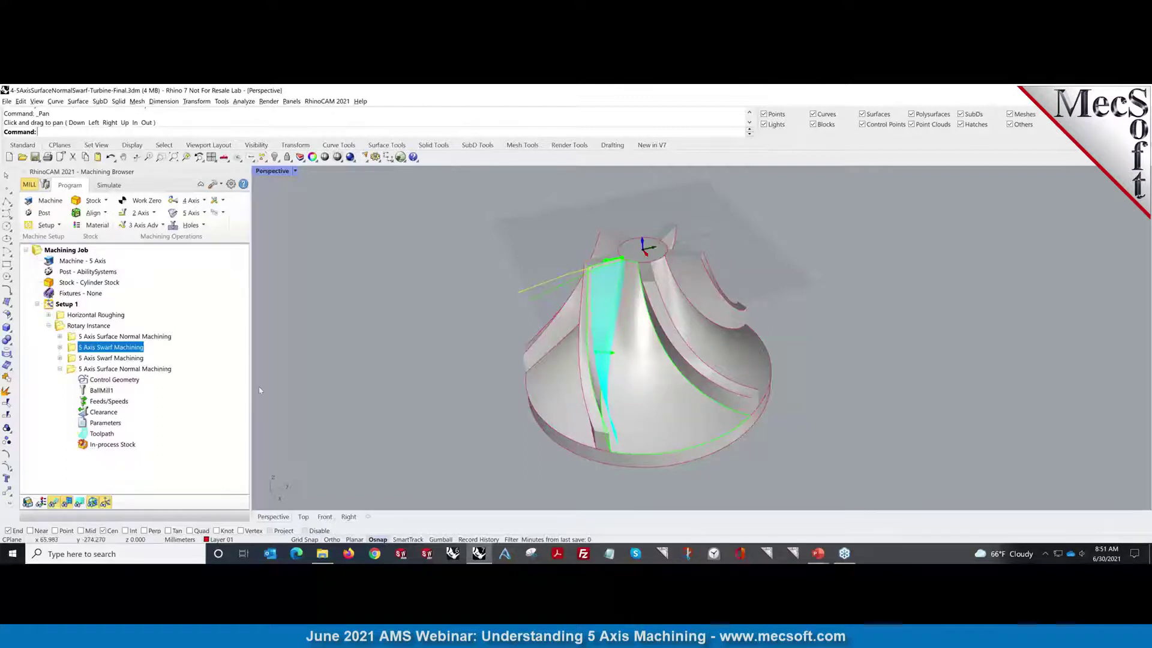
{"action": "left_click", "coordinate": [115, 359]}
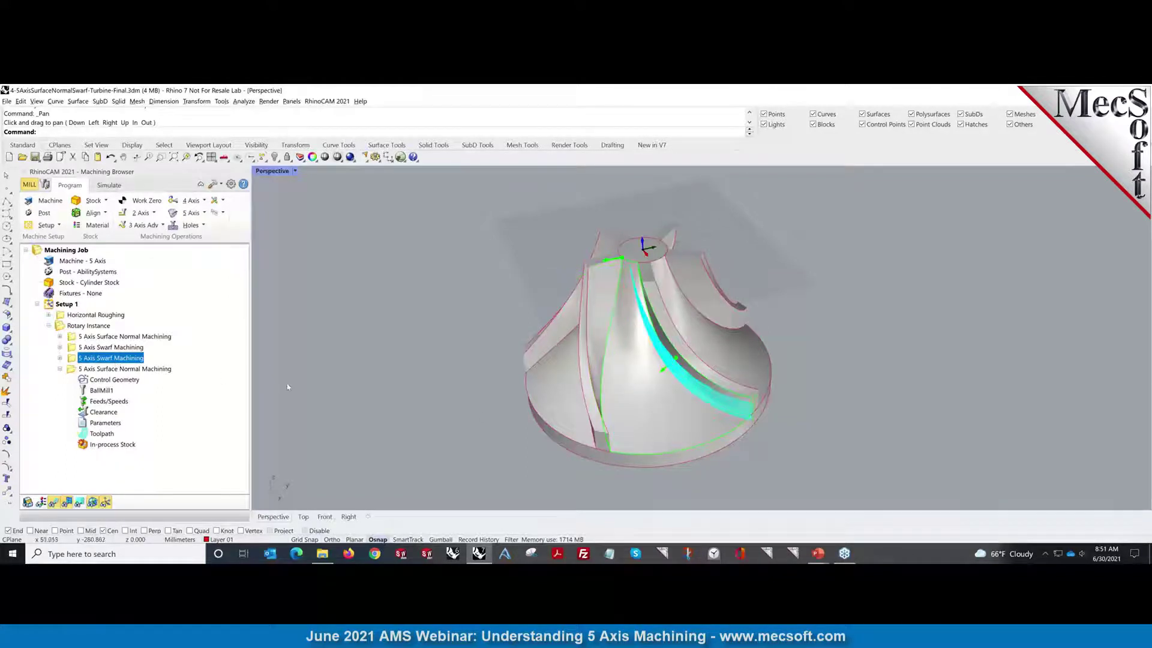
{"action": "right_click_drag", "start_coordinate": [380, 386], "coordinate": [395, 350]}
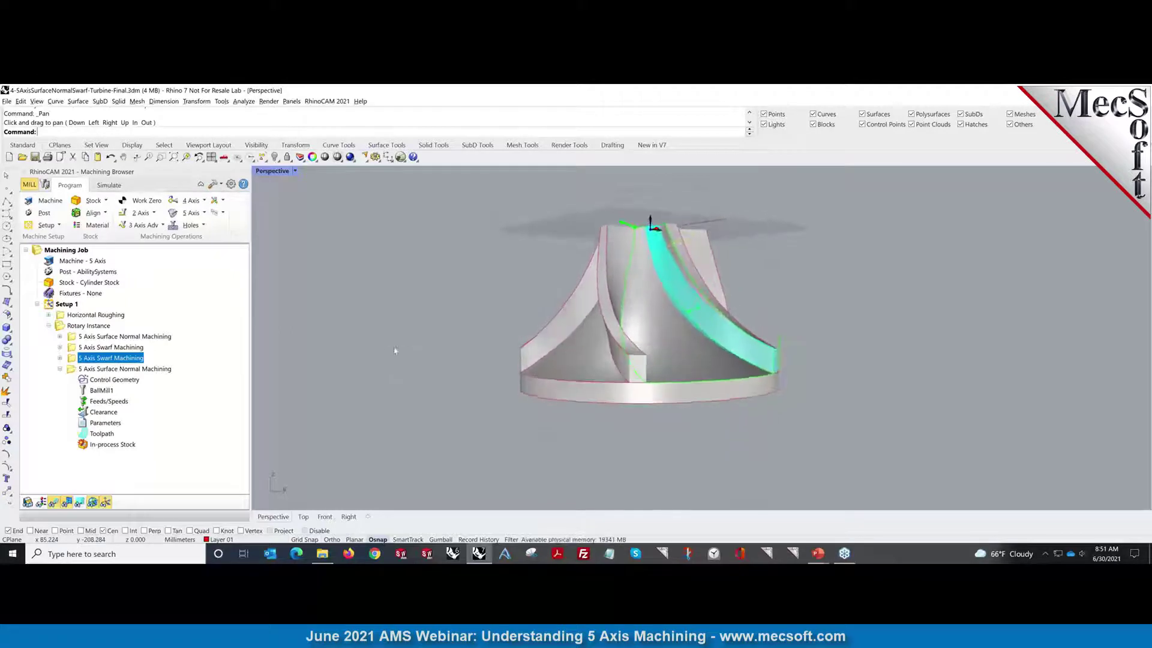
Display the last 5 Axis Surface Normal Machining toolpath on the blade's outer edge and the combined Rotary Instance toolpaths.
{"action": "left_click", "coordinate": [108, 370]}
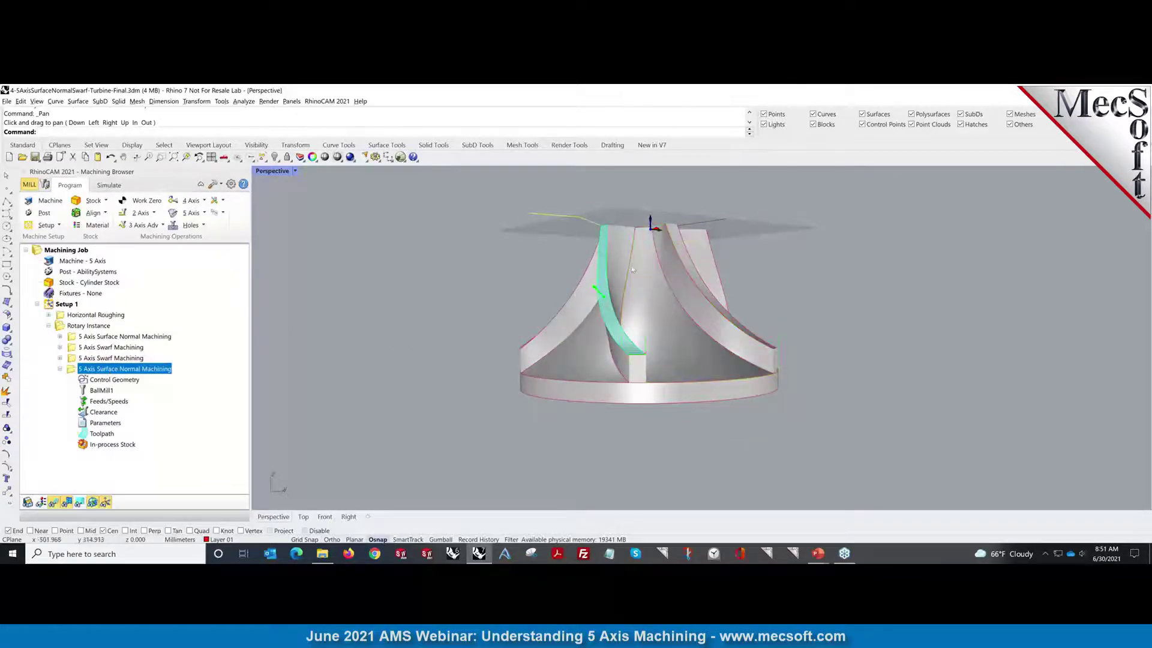
{"action": "right_click_drag", "start_coordinate": [624, 306], "coordinate": [627, 348]}
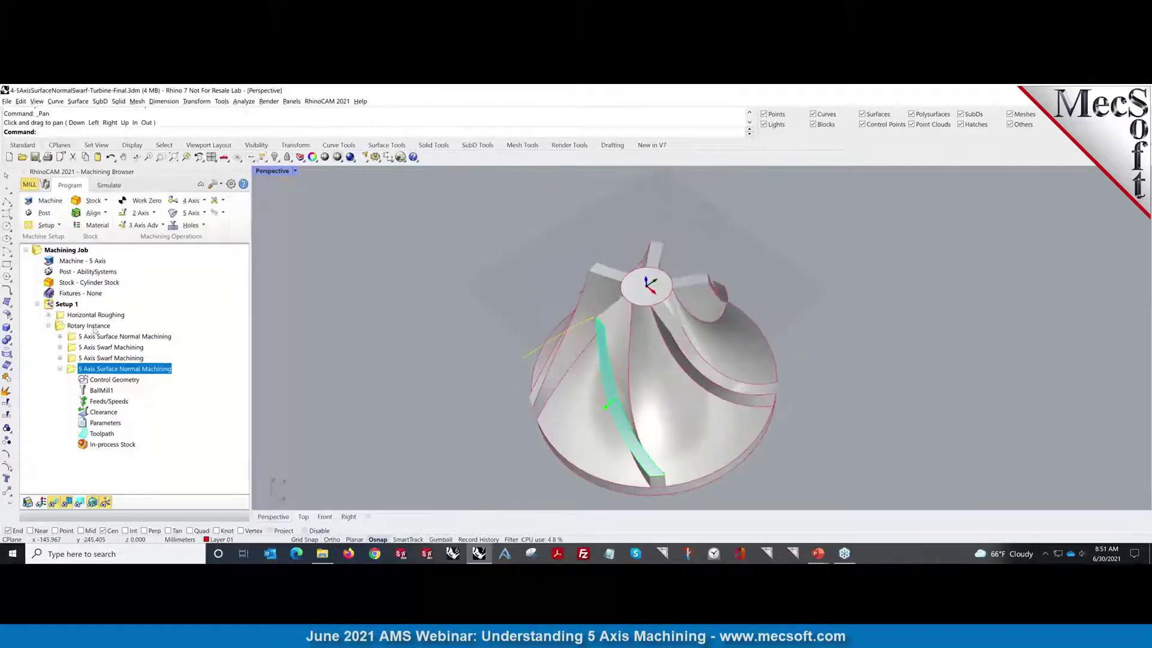
{"action": "left_click", "coordinate": [90, 326]}
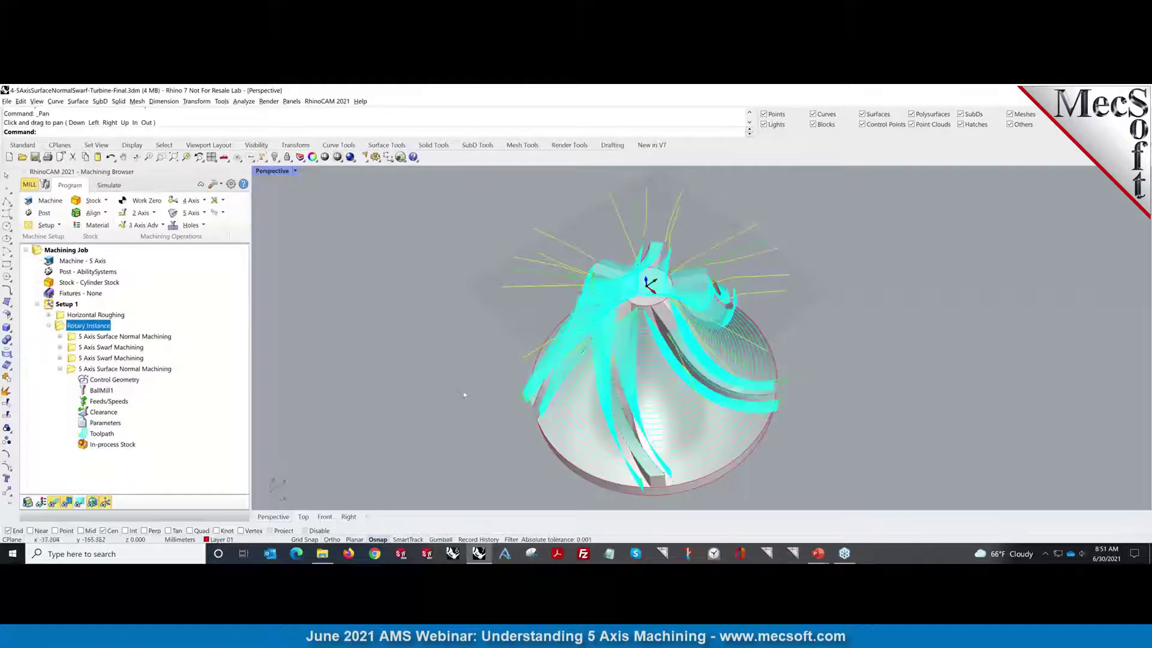
{"action": "right_click_drag", "start_coordinate": [465, 393], "coordinate": [383, 377]}
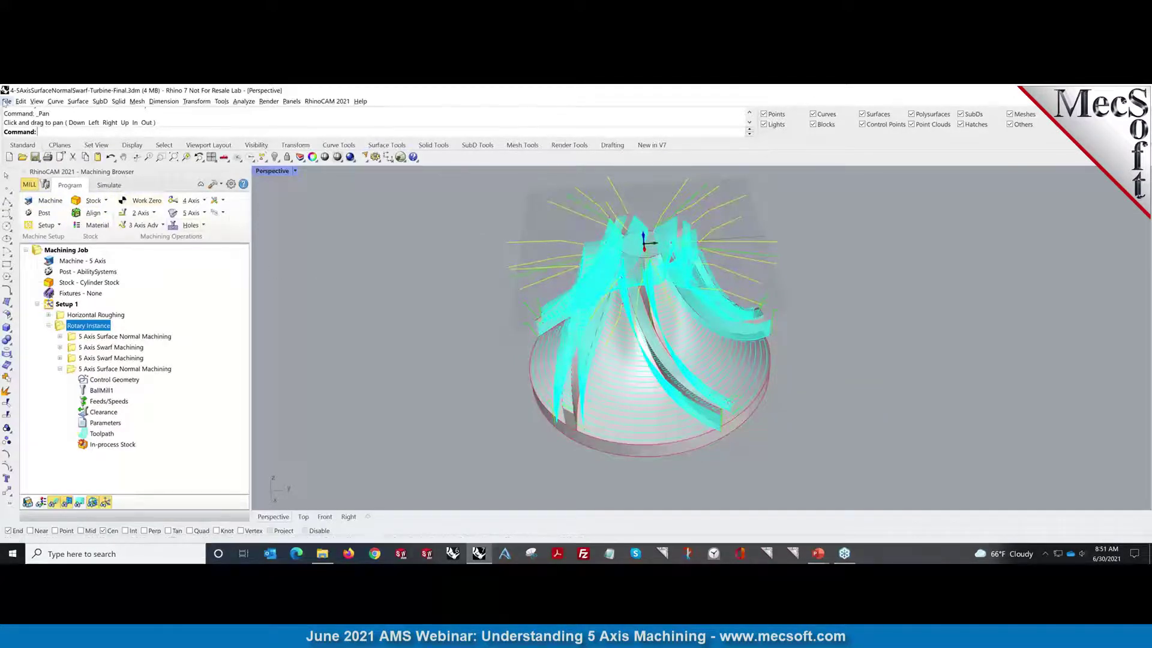
Open the recent 5-5AxisMeshMachiningExample file and inspect the frog-shaped mesh from several angles.
{"action": "left_click", "coordinate": [6, 101]}
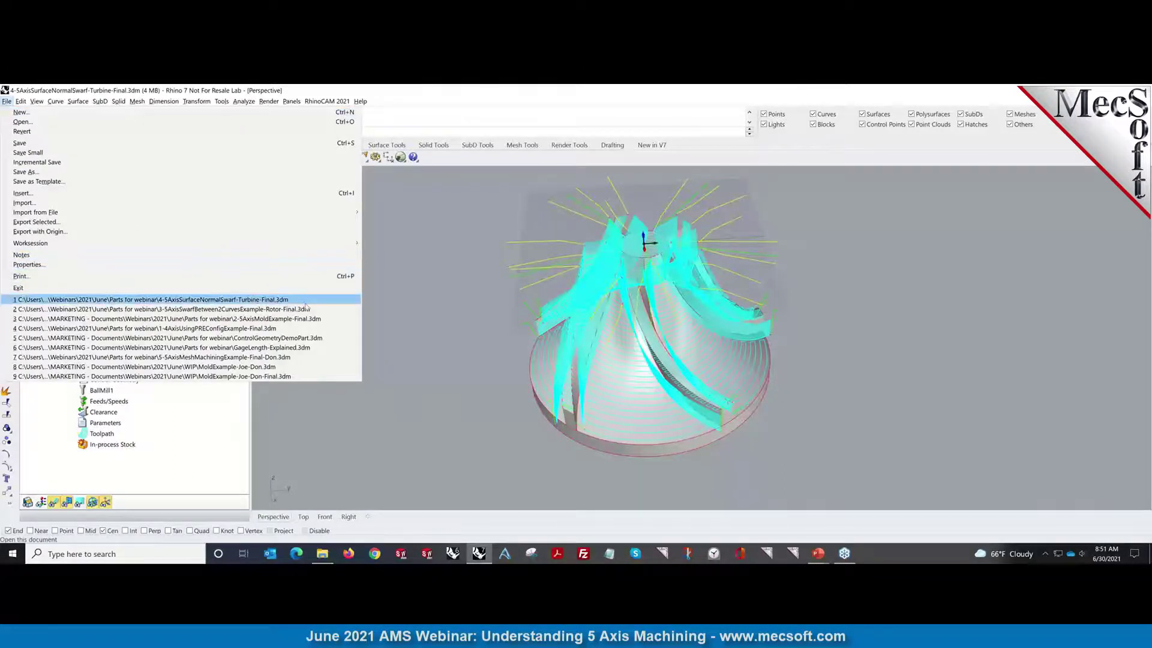
{"action": "left_click", "coordinate": [236, 361]}
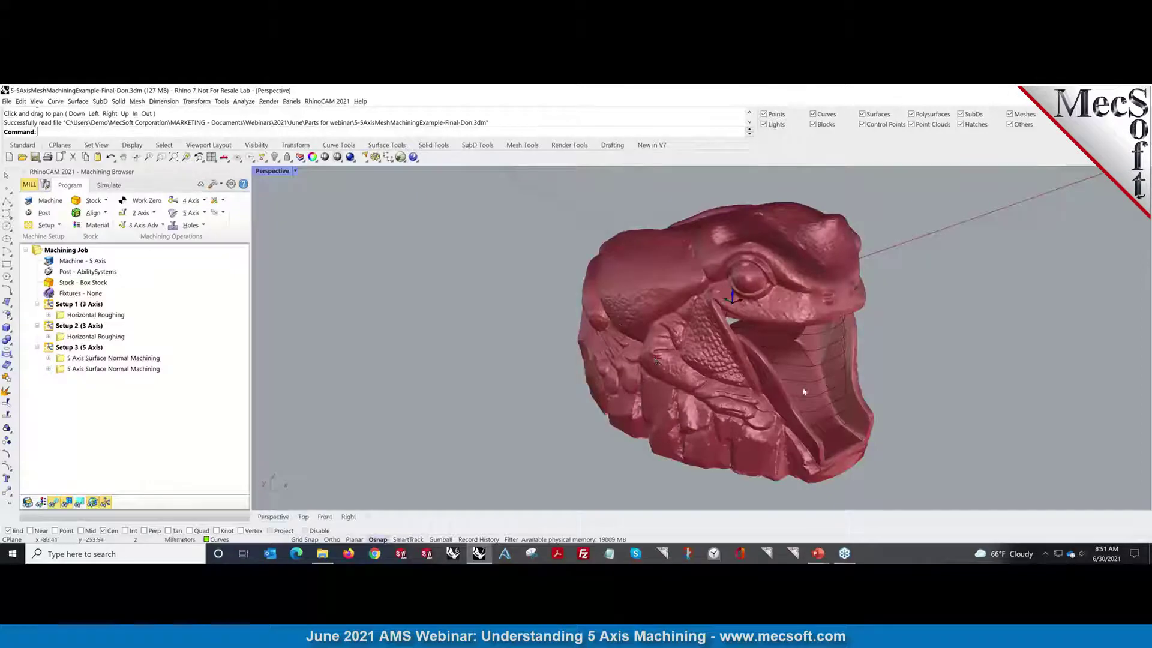
{"action": "right_click_drag", "start_coordinate": [812, 397], "coordinate": [998, 276]}
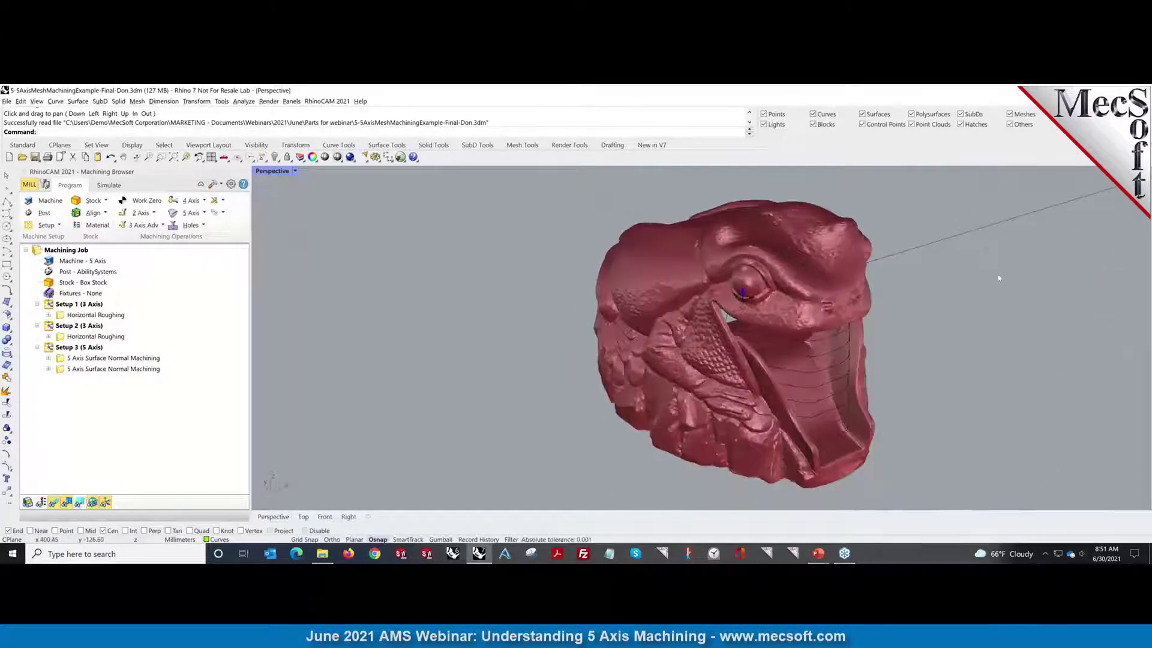
{"action": "scroll", "coordinate": [999, 280], "scroll_direction": "up", "scroll_amount": 3}
{"action": "scroll", "coordinate": [985, 283], "scroll_direction": "down", "scroll_amount": 3}
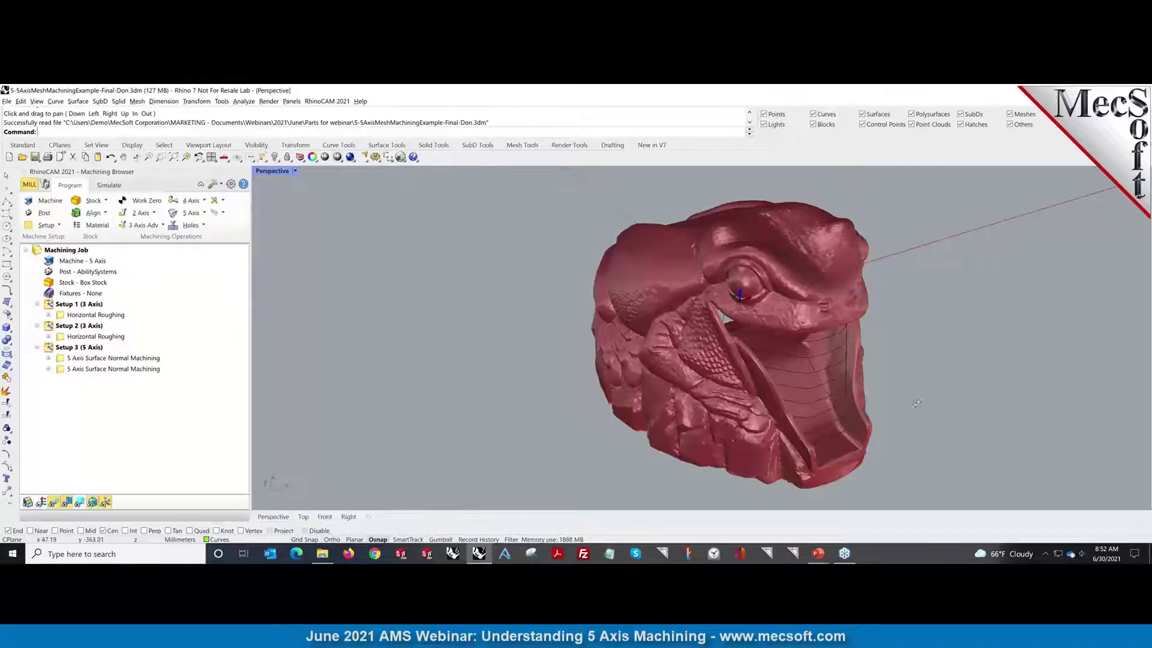
{"action": "right_click_drag", "start_coordinate": [967, 355], "coordinate": [927, 390]}
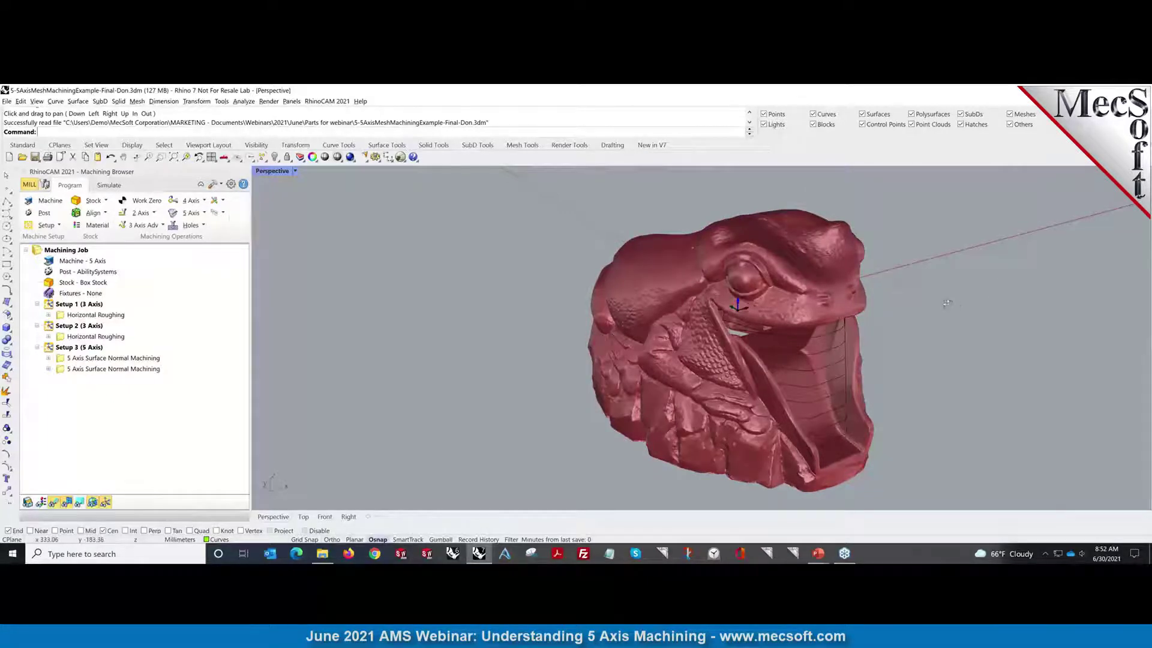
{"action": "right_click_drag", "start_coordinate": [942, 303], "coordinate": [964, 320]}
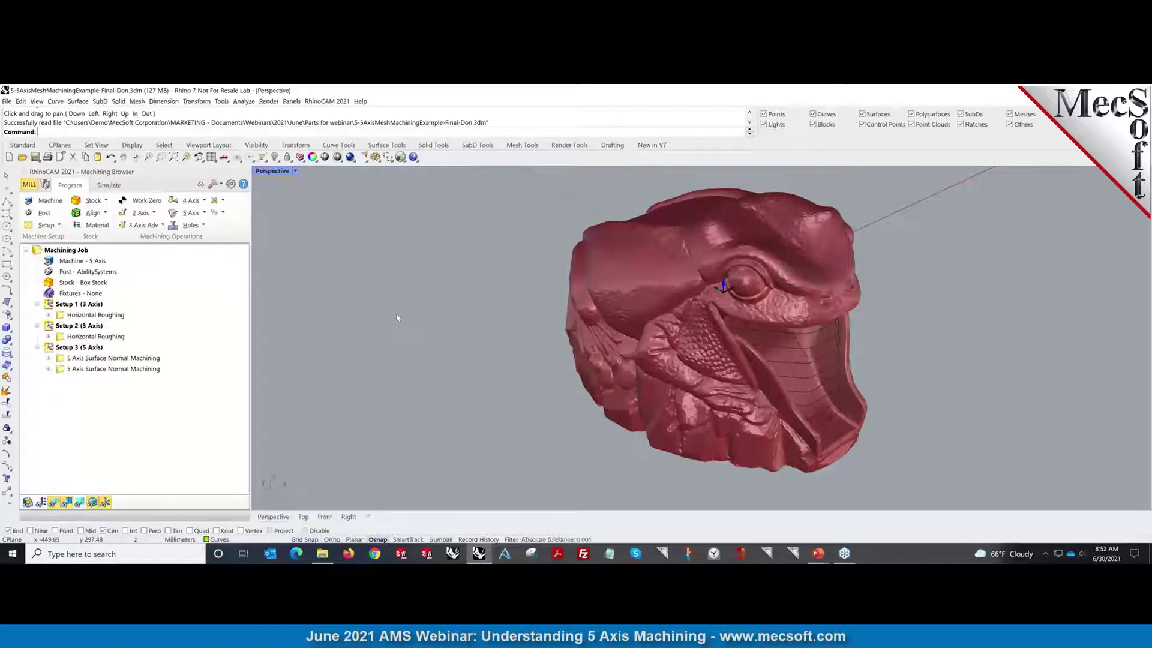
Show all hidden objects and hide the closed drape mesh that covers the frog model.
{"action": "key", "text": "ctrl+alt+h"}
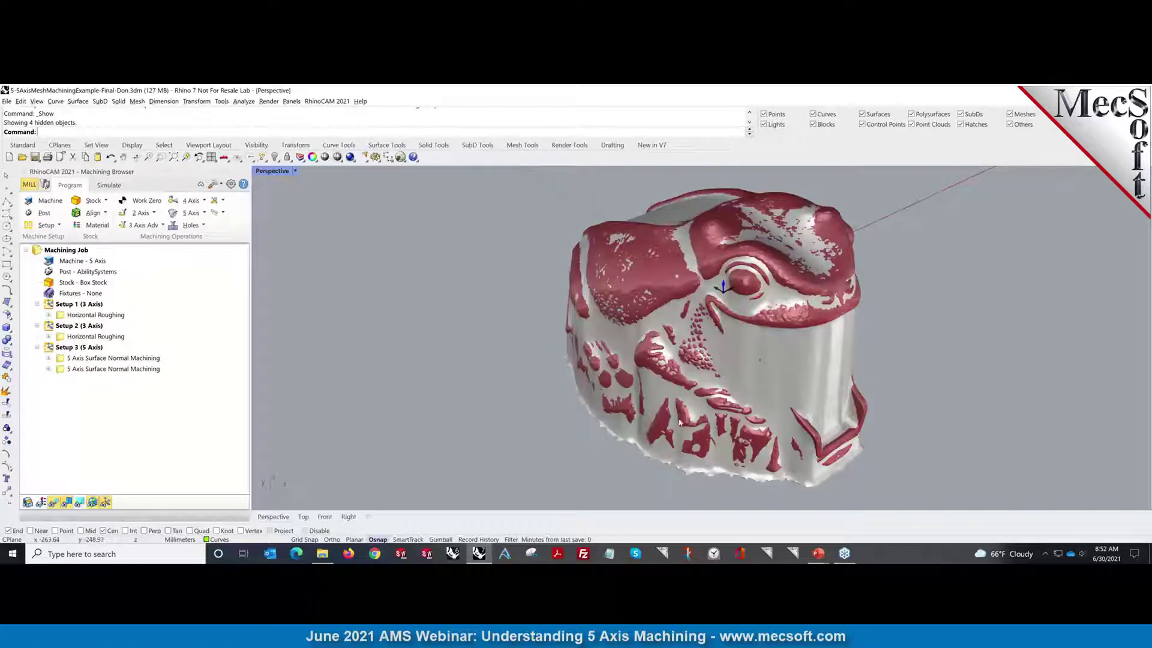
{"action": "mouse_move", "coordinate": [909, 348]}
{"action": "right_mouse_down"}
{"action": "mouse_move", "coordinate": [858, 340]}
{"action": "mouse_move", "coordinate": [921, 360]}
{"action": "mouse_move", "coordinate": [915, 352]}
{"action": "right_mouse_up"}
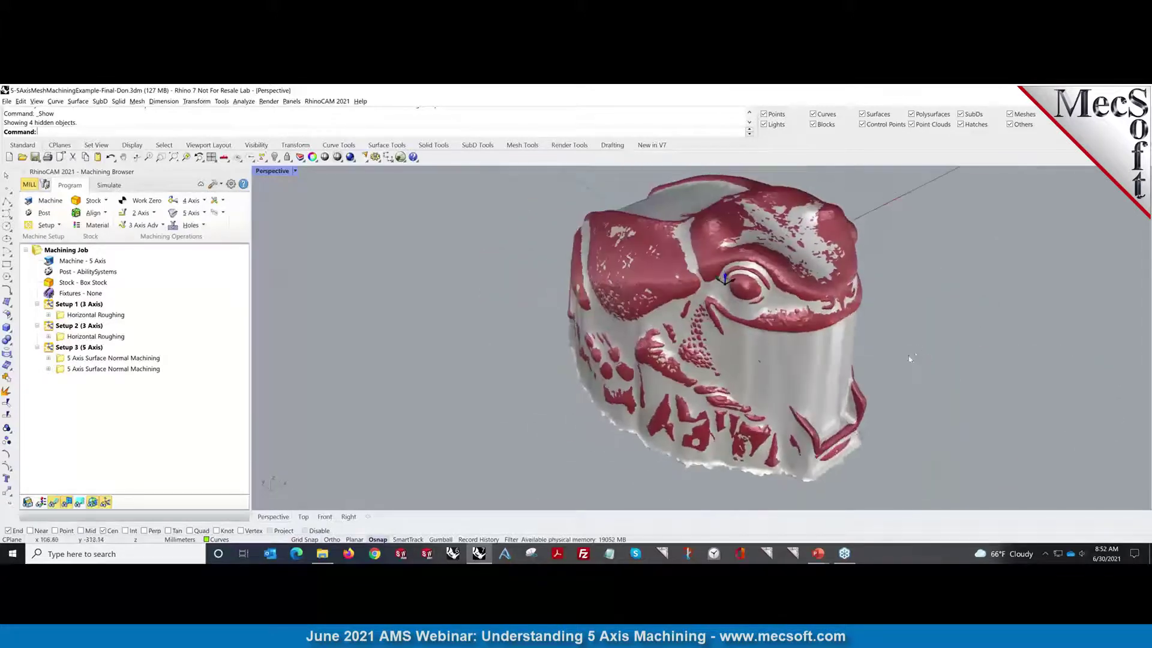
{"action": "left_click", "coordinate": [790, 388]}
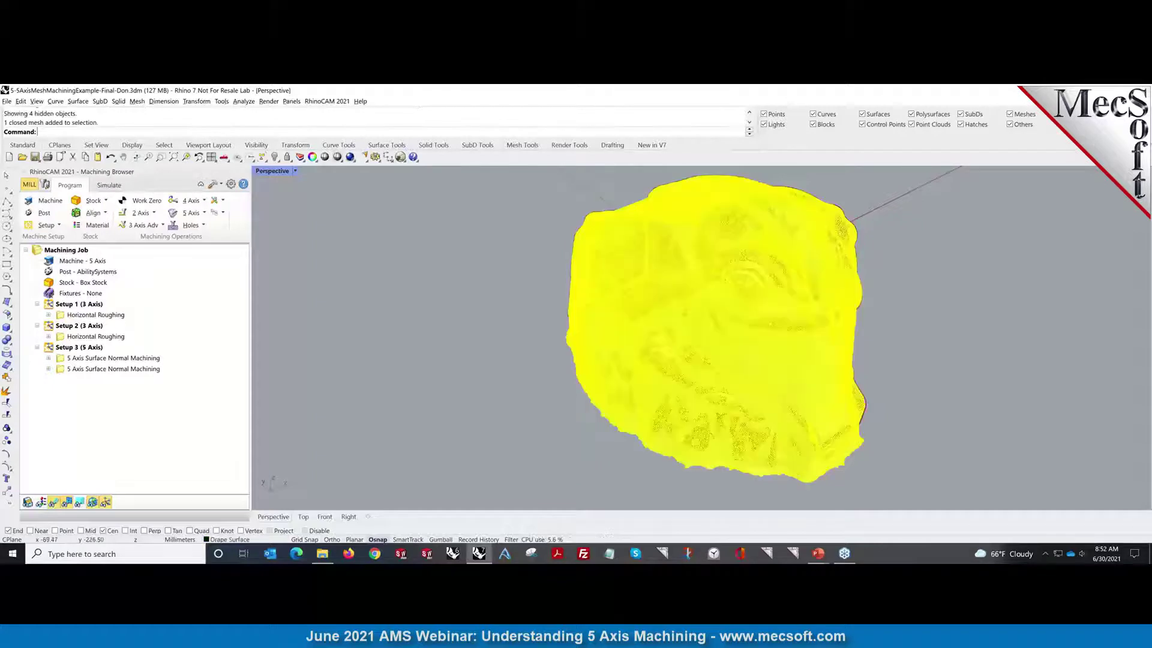
{"action": "key", "text": "ctrl+h"}
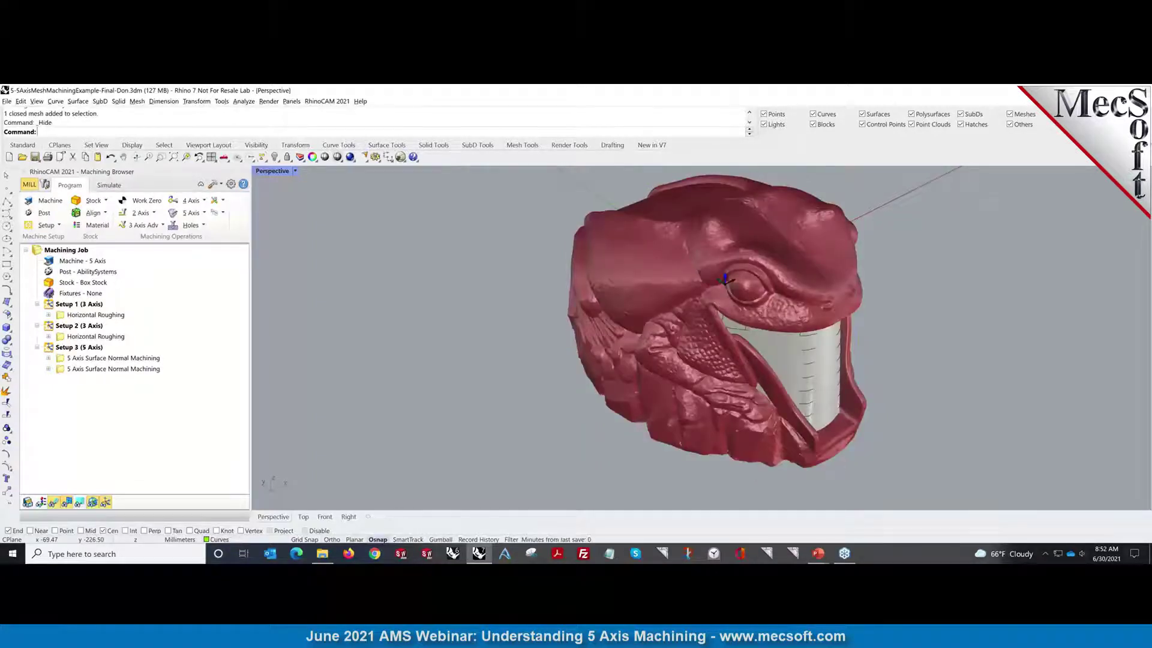
Hide the smooth open surface running through the frog model to examine the geometry beneath, and show all hidden objects again.
{"action": "left_click", "coordinate": [788, 368]}
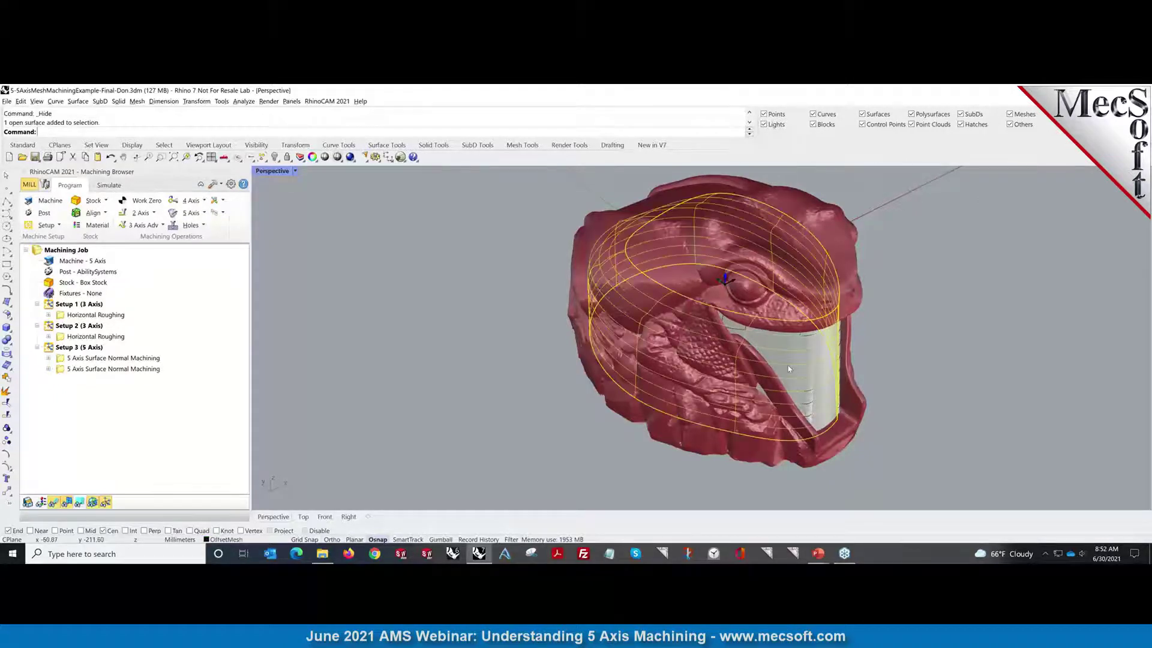
{"action": "left_click", "coordinate": [914, 366]}
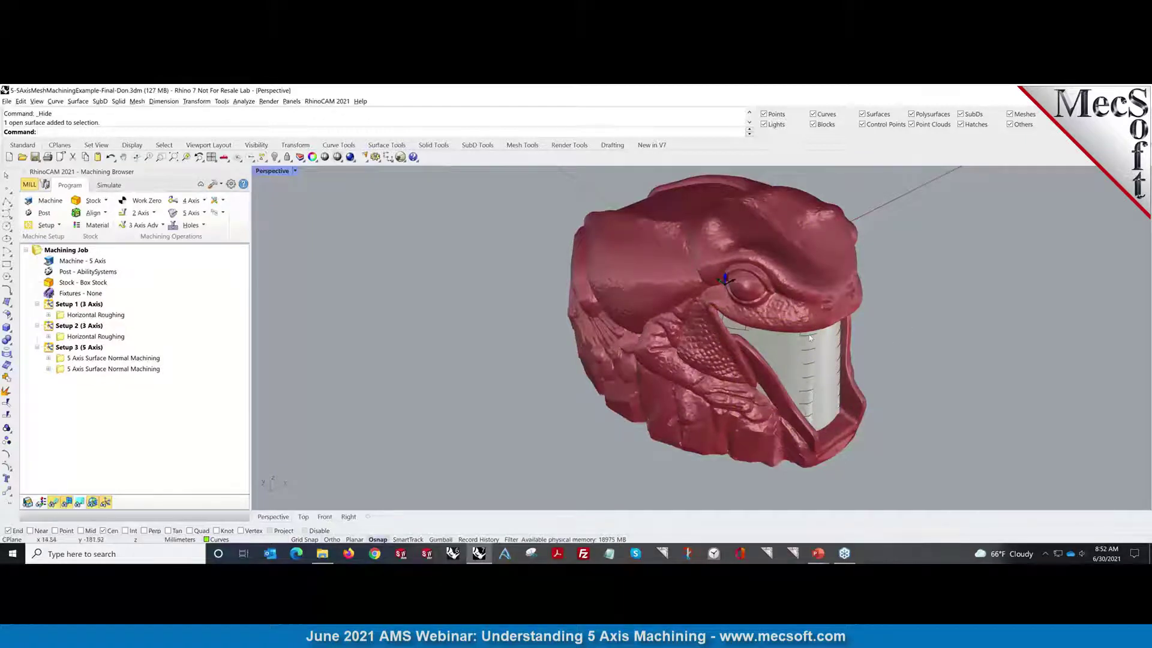
{"action": "left_click", "coordinate": [788, 367]}
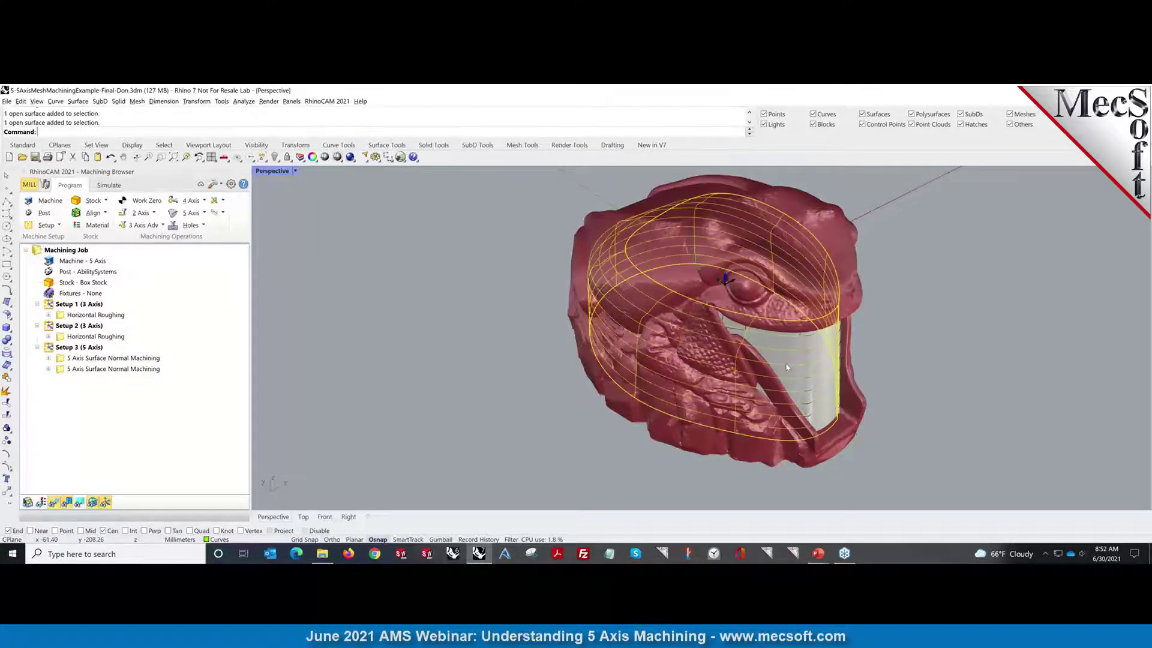
{"action": "key", "text": "ctrl+h"}
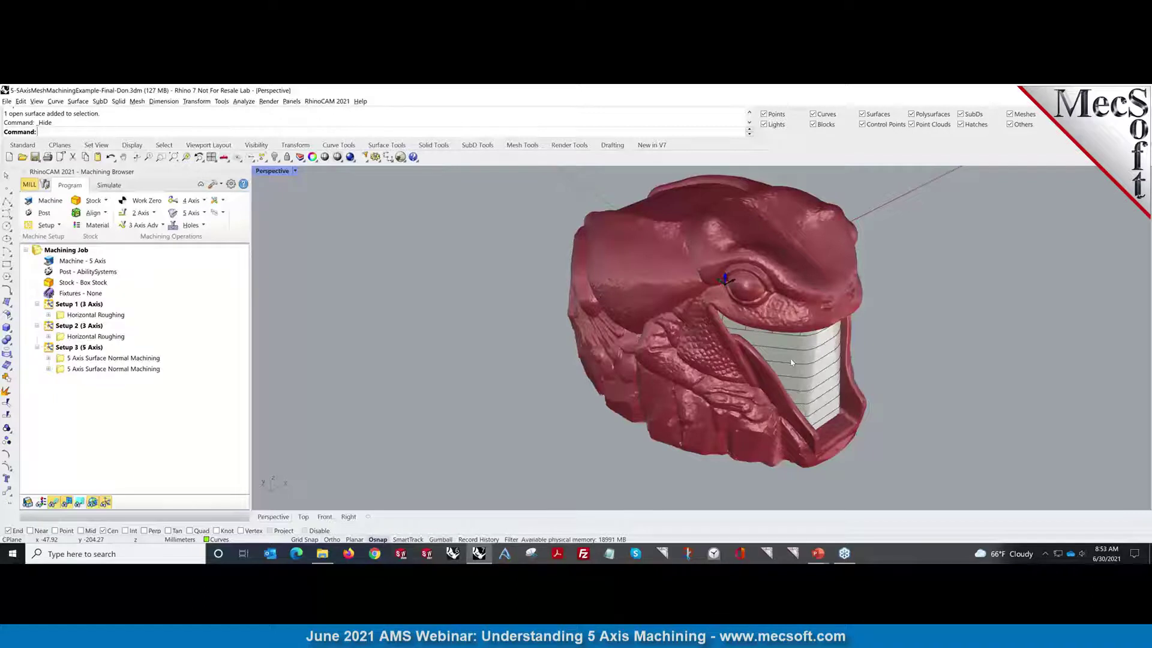
{"action": "key", "text": "ctrl+alt+h"}
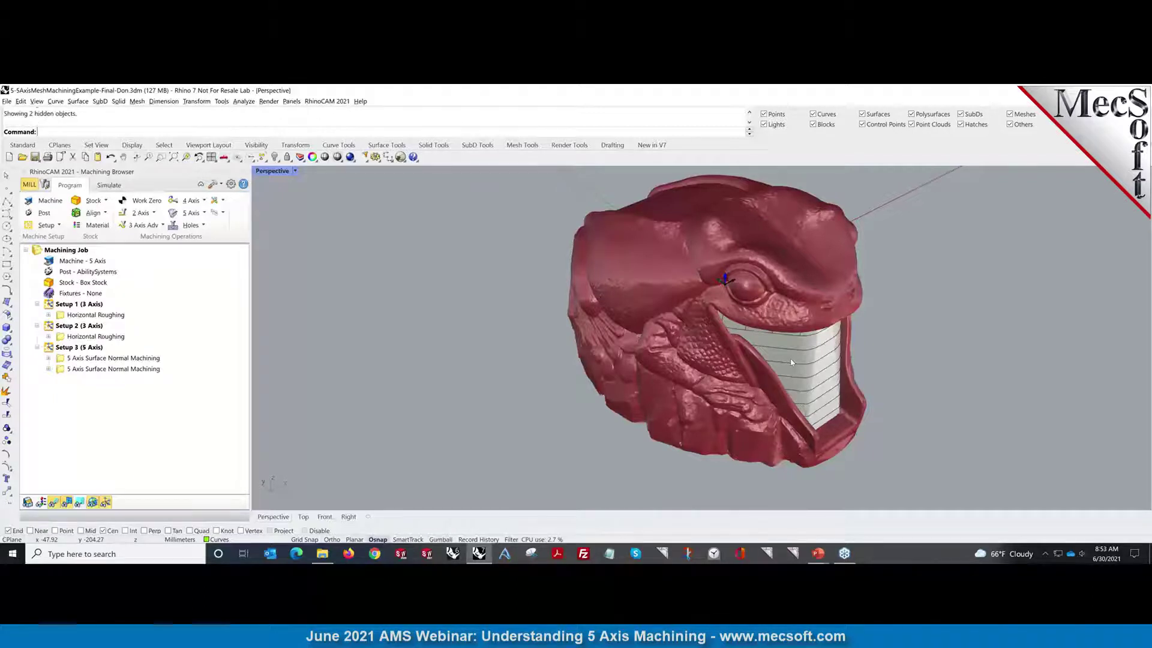
Hide the closed drape mesh around the frog model and select the smooth open surface inside it to examine its shape.
{"action": "left_click", "coordinate": [791, 362]}
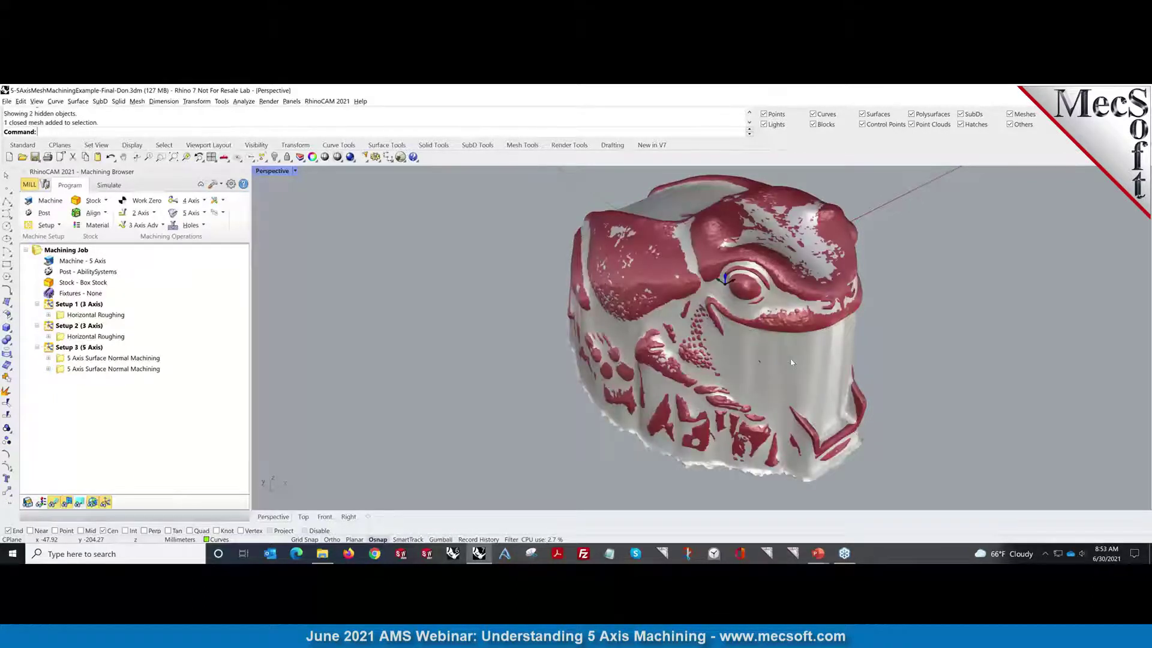
{"action": "key", "text": "ctrl+h"}
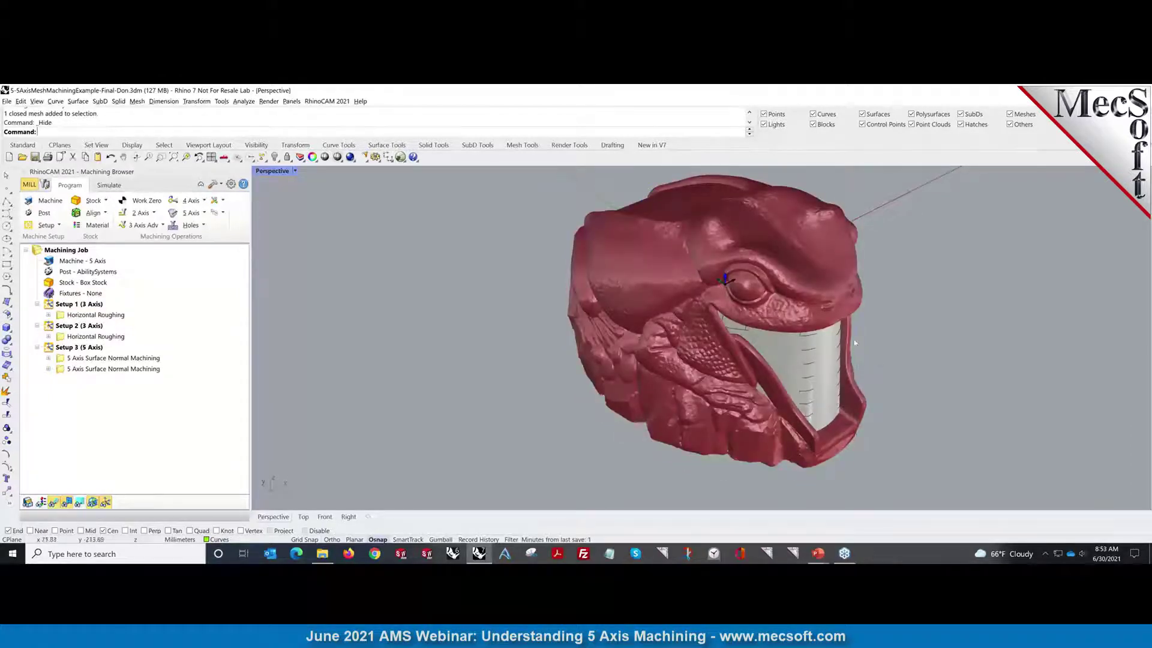
{"action": "left_click", "coordinate": [823, 398]}
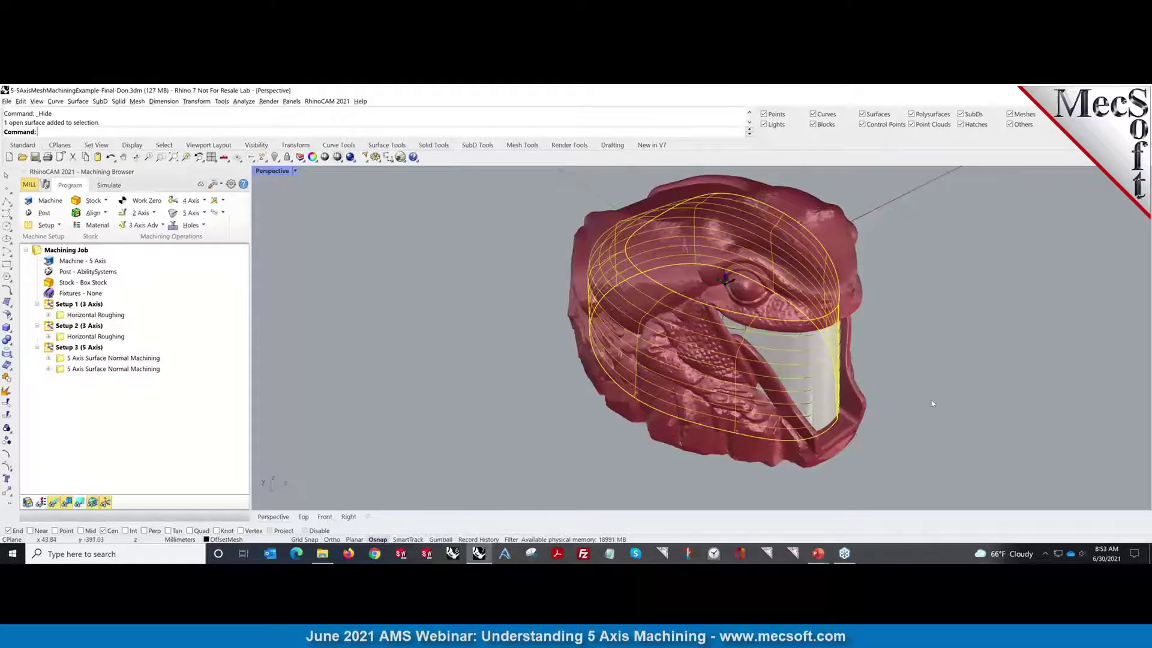
{"action": "right_click_drag", "start_coordinate": [892, 398], "coordinate": [924, 398]}
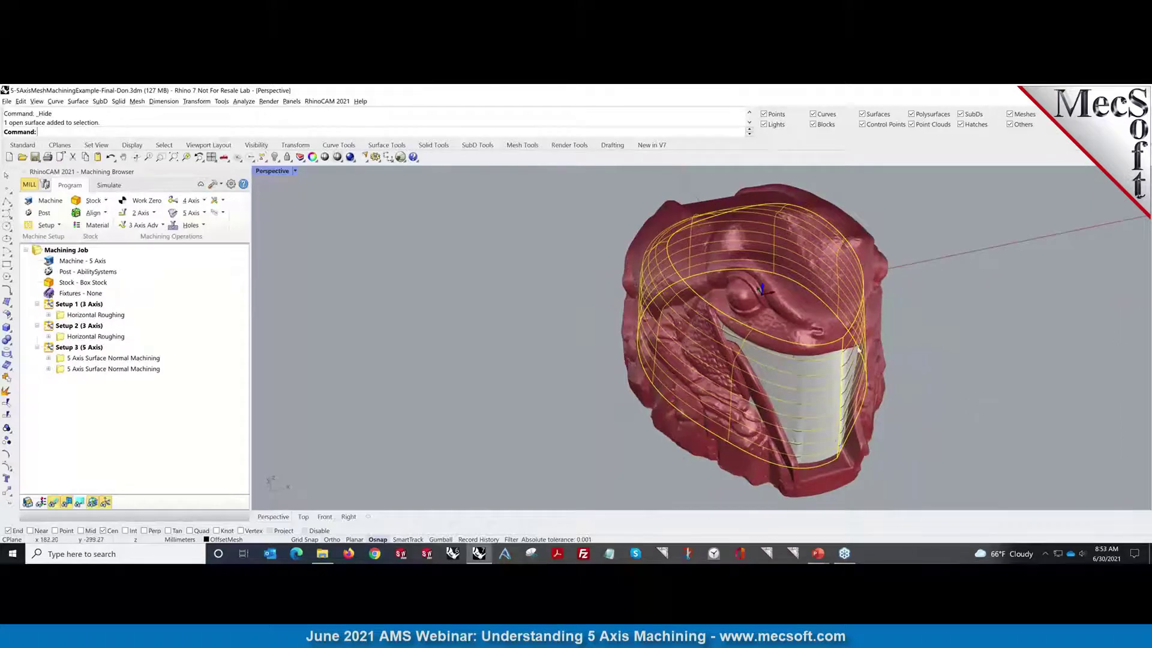
Display the Horizontal Roughing toolpaths of Setups 1 and 2, and inspect the first 5 Axis Surface Normal Machining toolpath from several angles.
{"action": "left_click", "coordinate": [93, 316]}
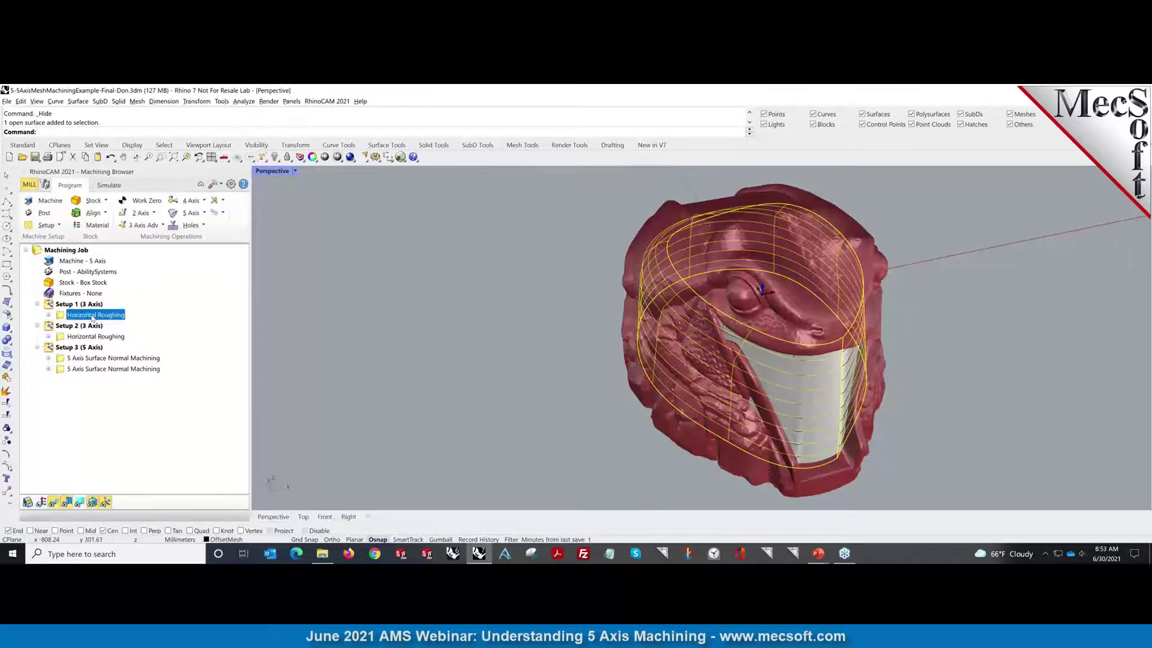
{"action": "left_click", "coordinate": [94, 337]}
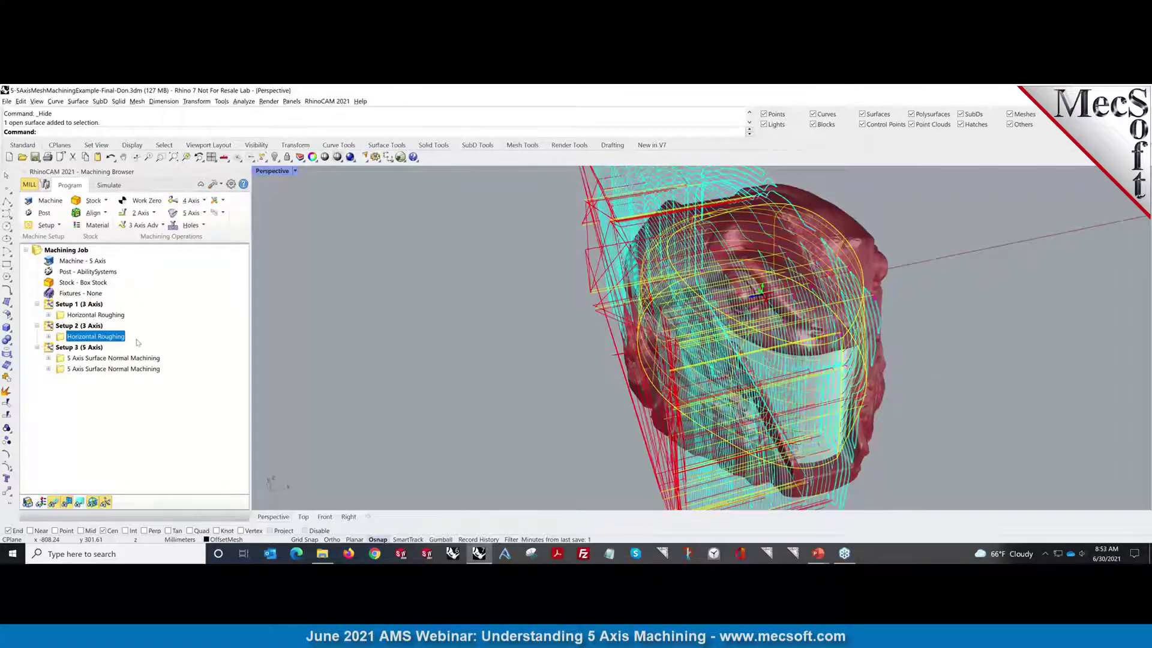
{"action": "left_click", "coordinate": [132, 359]}
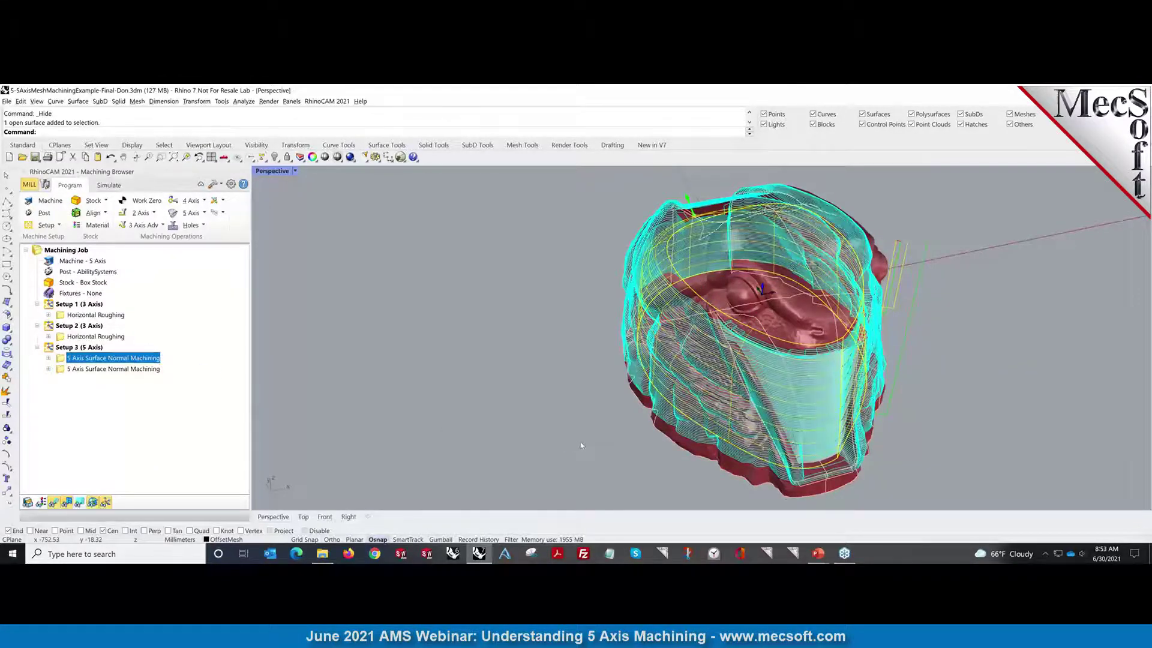
{"action": "right_click_drag", "start_coordinate": [580, 444], "coordinate": [780, 450]}
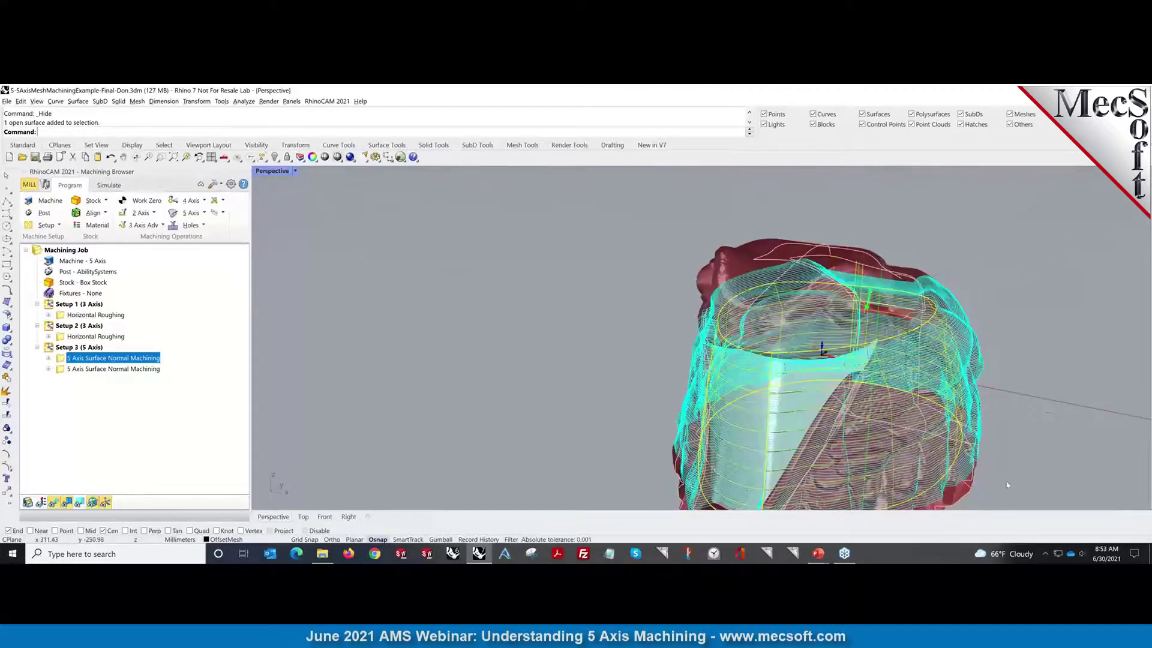
{"action": "right_click_drag", "start_coordinate": [1008, 485], "coordinate": [520, 432]}
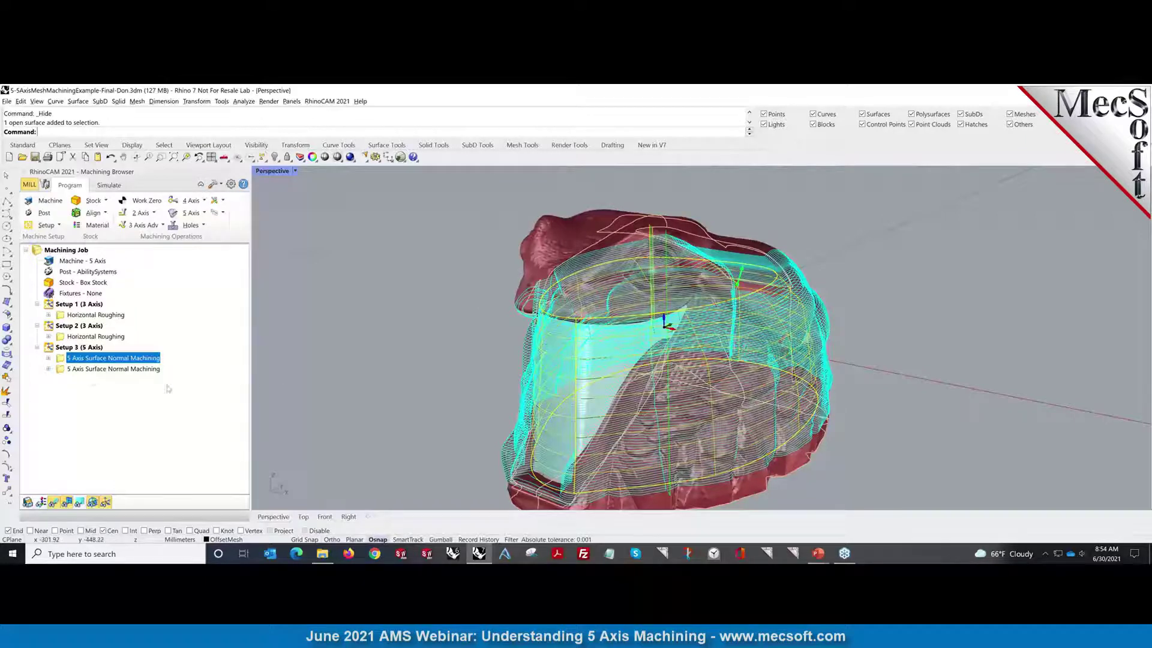
Display the second 5 Axis Surface Normal Machining toolpath, clear the open surface's selection, and briefly highlight the frog mesh.
{"action": "left_click", "coordinate": [99, 369]}
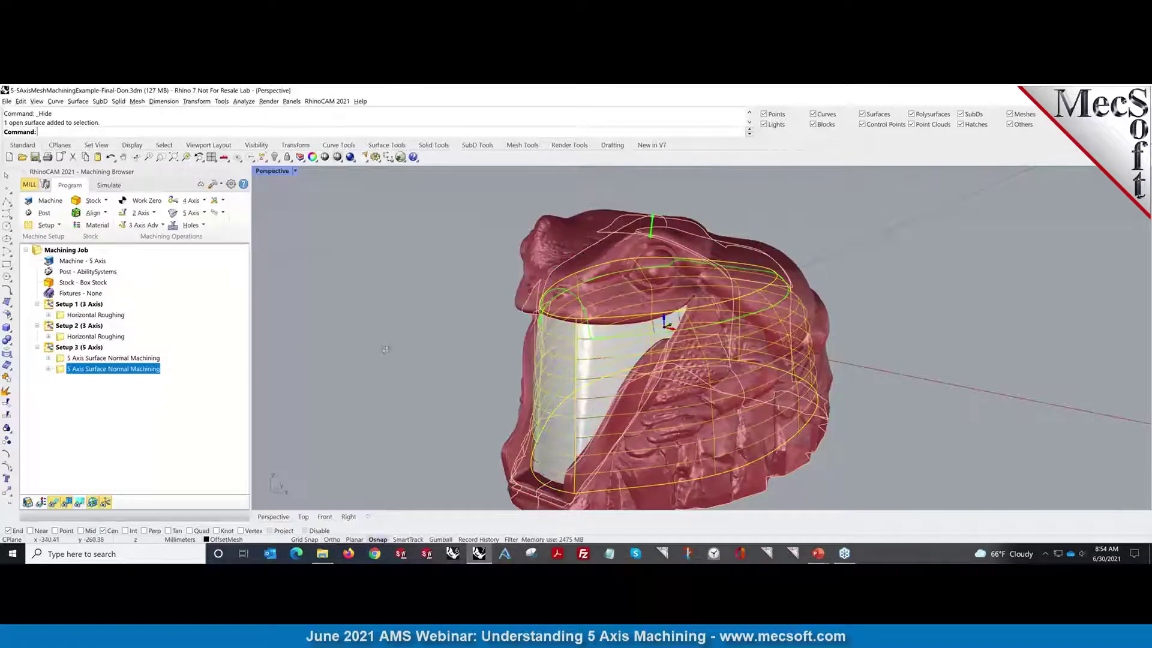
{"action": "right_click_drag", "start_coordinate": [385, 349], "coordinate": [397, 383]}
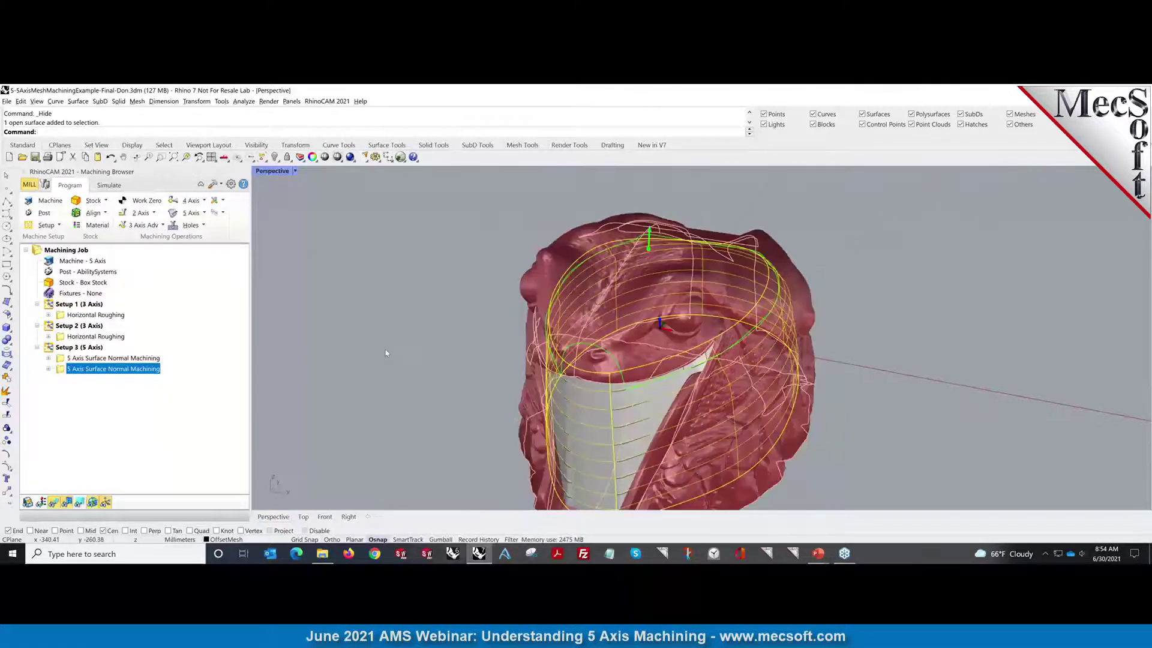
{"action": "left_click", "coordinate": [1023, 386]}
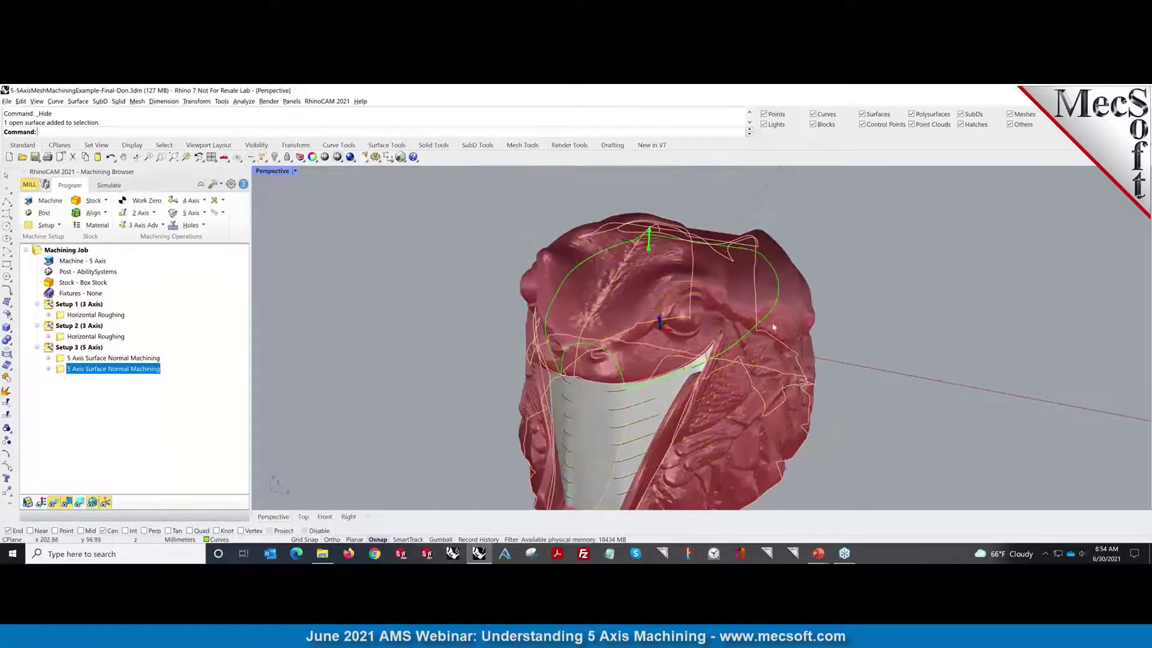
{"action": "left_click", "coordinate": [731, 311]}
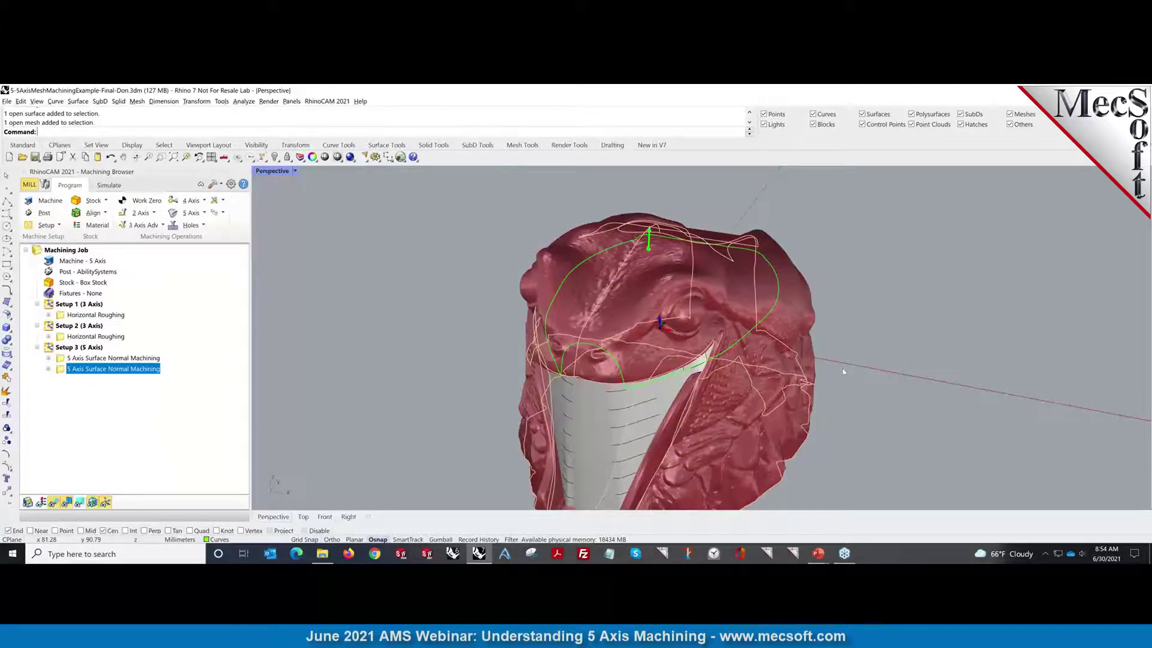
{"action": "left_click", "coordinate": [872, 360]}
Review the control geometry of the first 5 Axis Surface Normal Machining operation, highlight Surface 1 as drive surface, and close without changes.
{"action": "left_click", "coordinate": [48, 358]}
{"action": "left_click", "coordinate": [102, 368]}
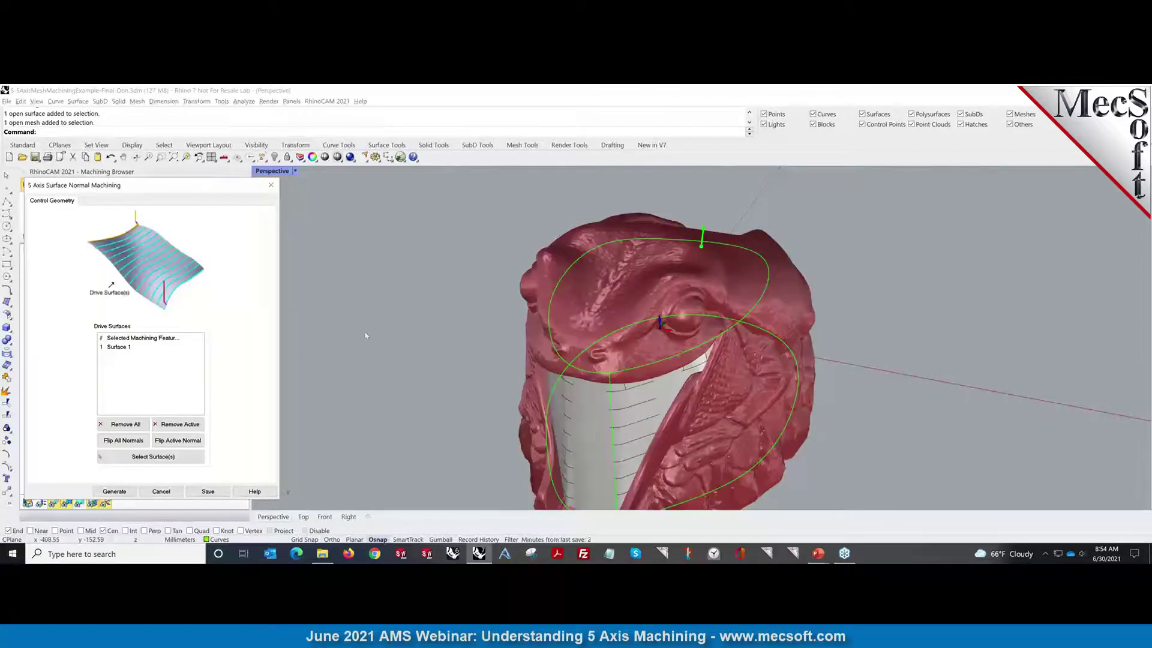
{"action": "left_click", "coordinate": [108, 348]}
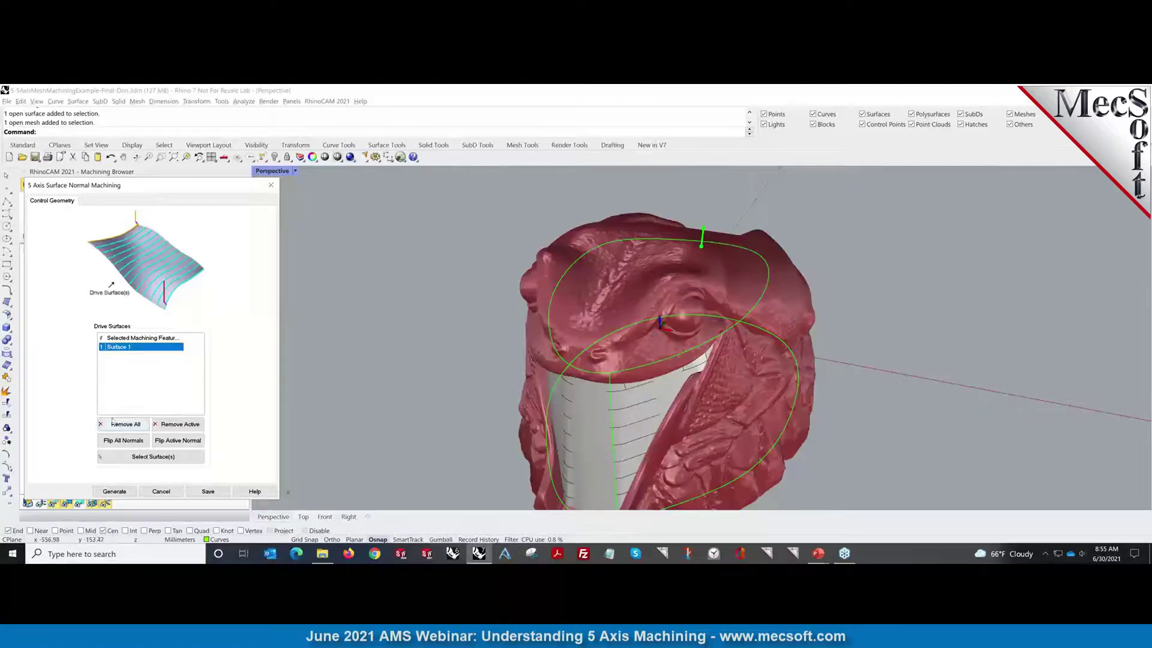
{"action": "left_click", "coordinate": [172, 492]}
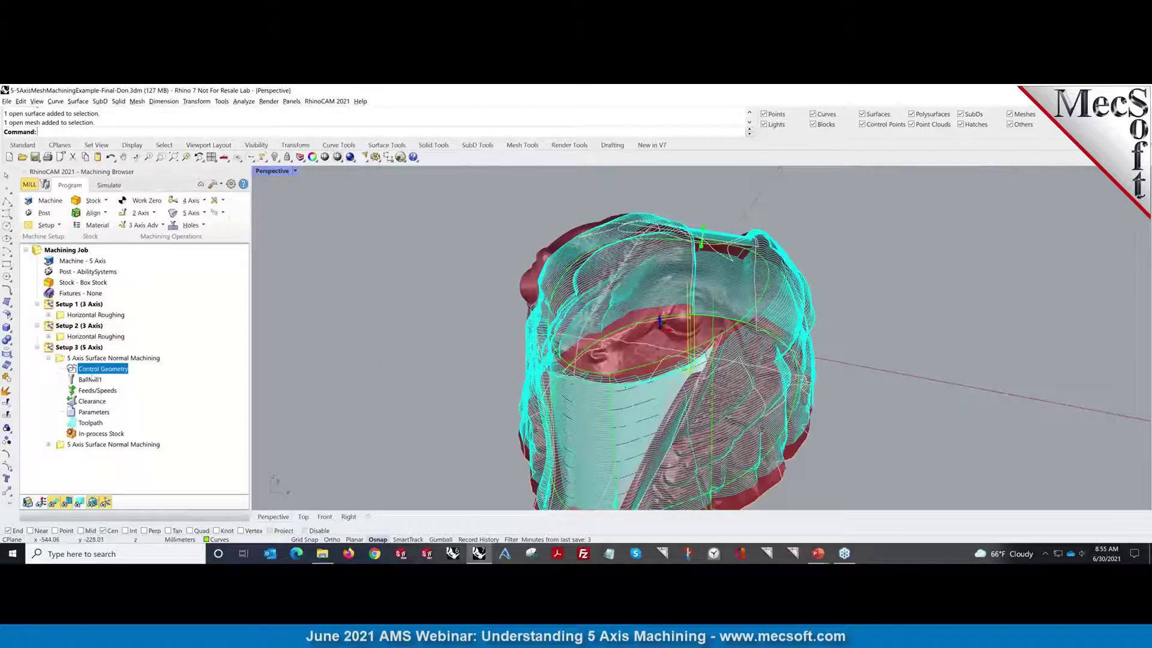
Turn off the gouge check against the check geometry in the first 5 Axis Surface Normal Machining operation and regenerate its toolpath.
{"action": "left_click", "coordinate": [73, 415]}
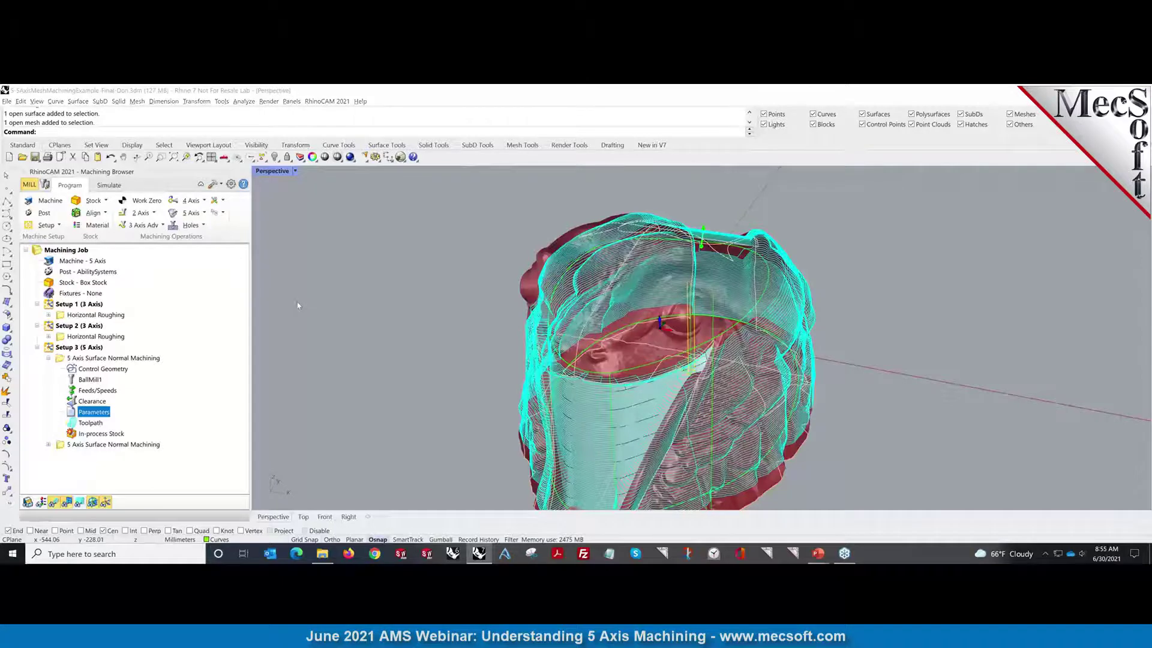
{"action": "left_click", "coordinate": [152, 111]}
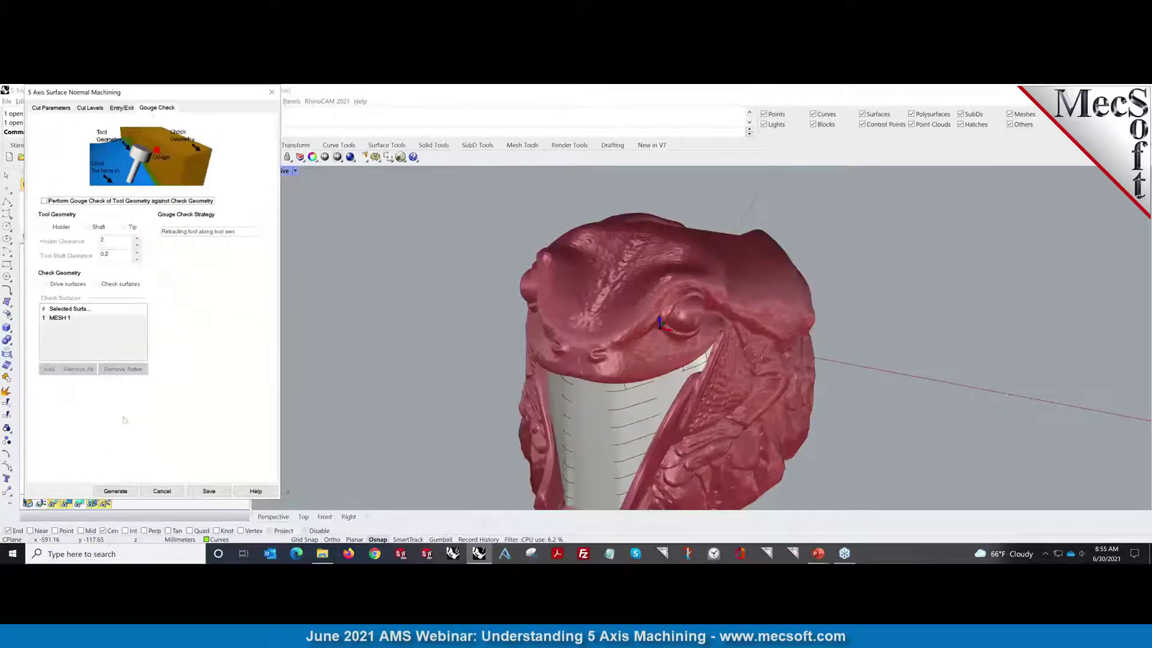
{"action": "left_click", "coordinate": [111, 492]}
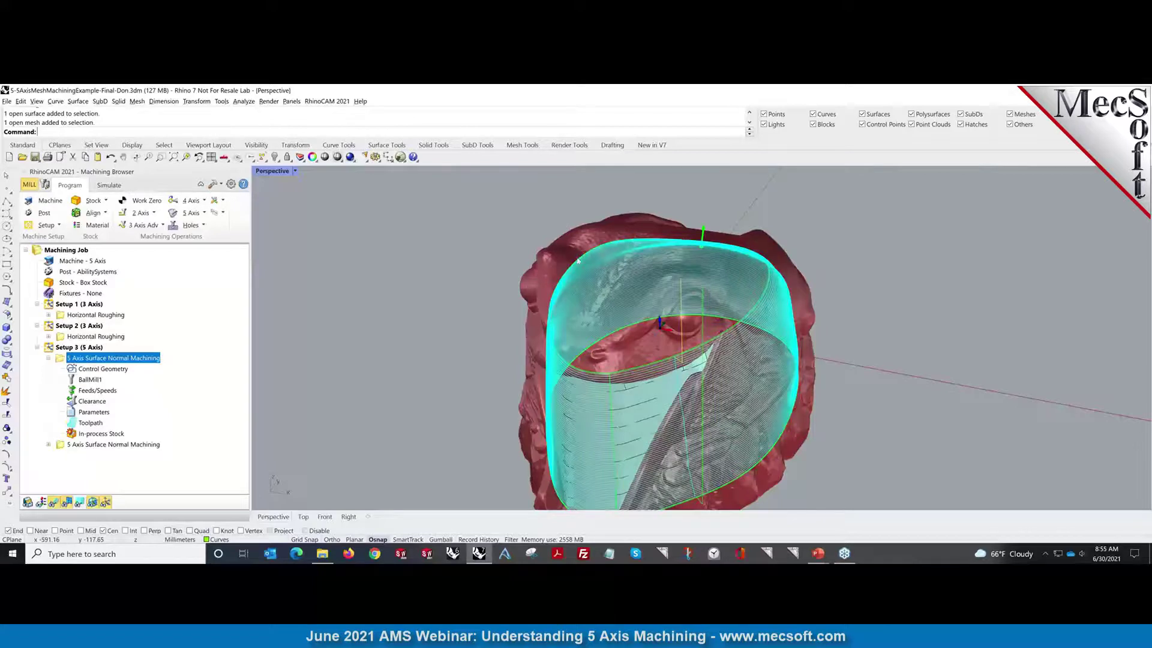
Hide the open frog mesh to examine the regenerated toolpath on the smooth drive surface.
{"action": "left_click", "coordinate": [546, 268]}
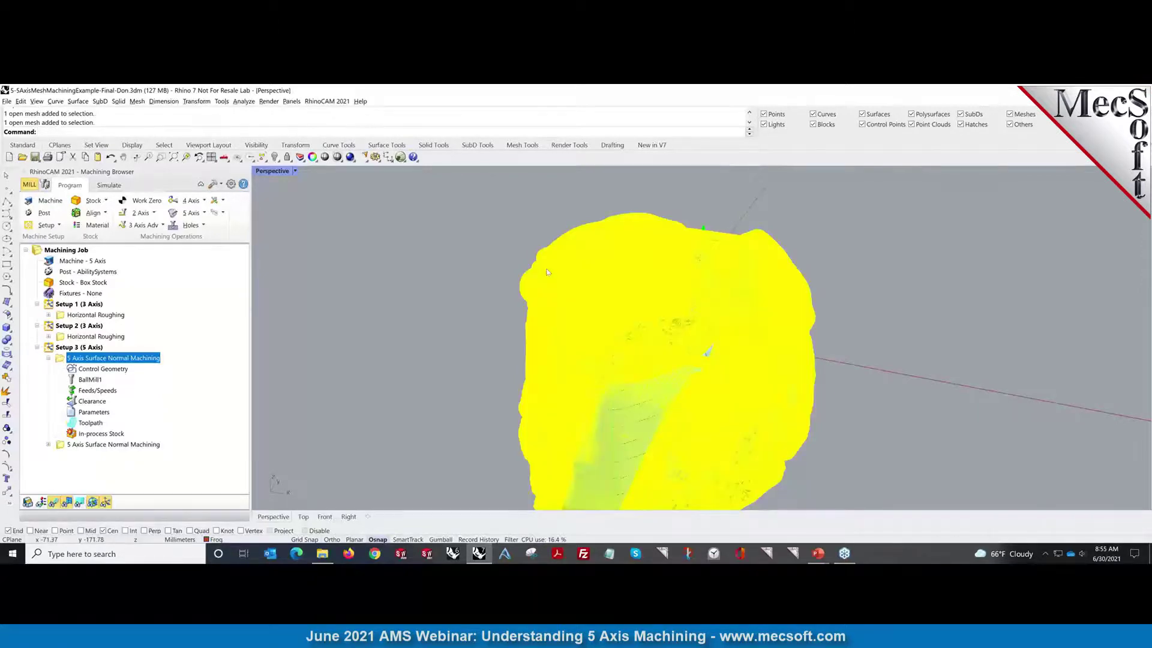
{"action": "key", "text": "ctrl+h"}
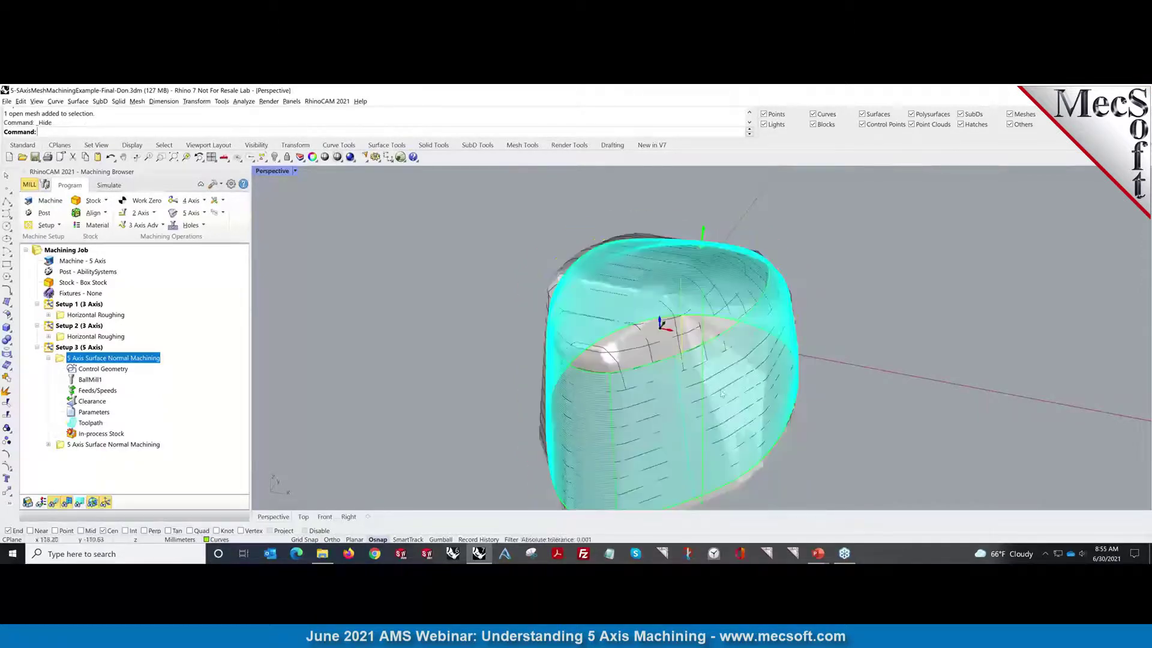
{"action": "scroll", "coordinate": [721, 392], "scroll_direction": "down", "scroll_amount": 4}
{"action": "scroll", "coordinate": [732, 413], "scroll_direction": "up", "scroll_amount": 4}
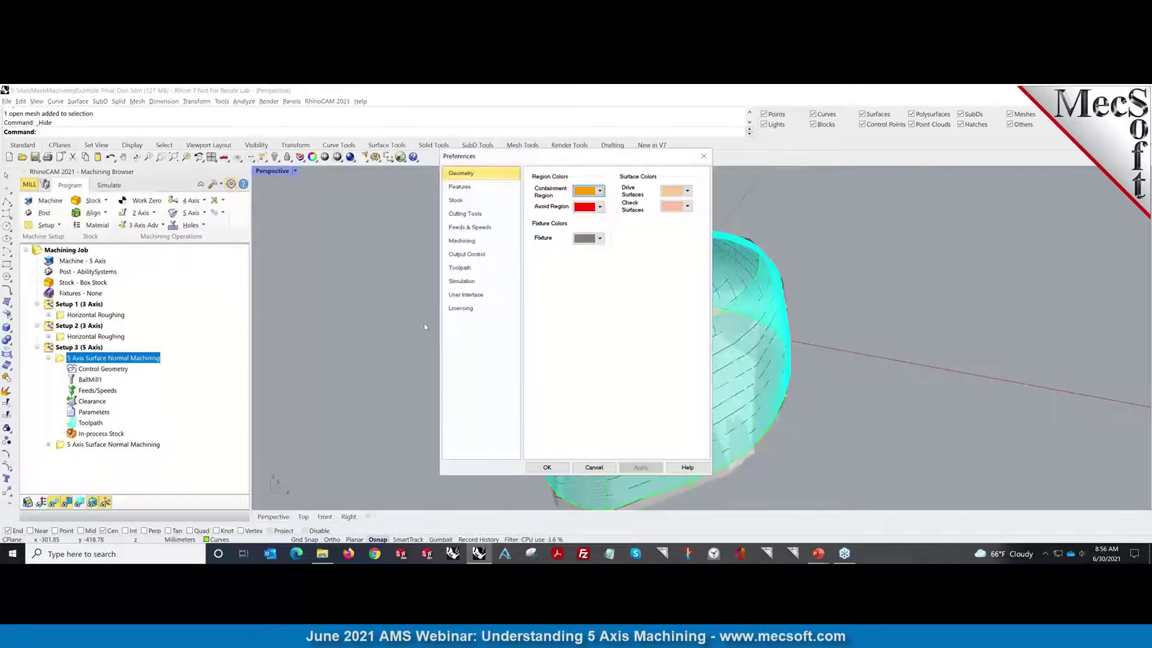
Turn on Display Tool Axes with a length of 4 in the toolpath preferences.
{"action": "left_click", "coordinate": [459, 267]}
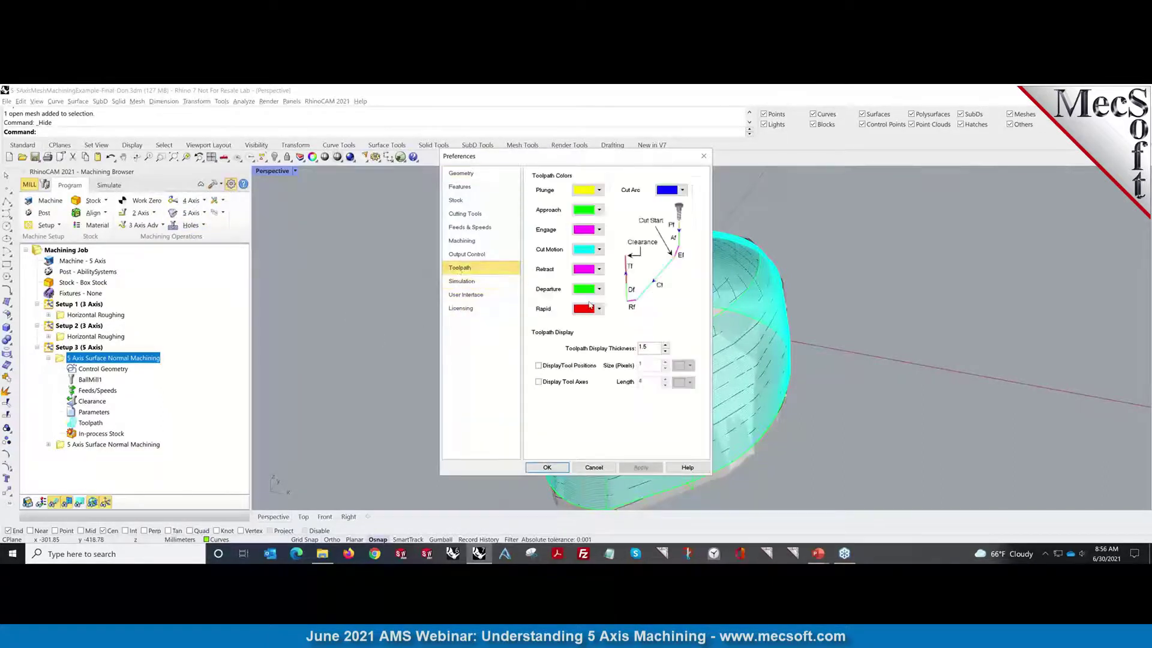
{"action": "left_click", "coordinate": [539, 381]}
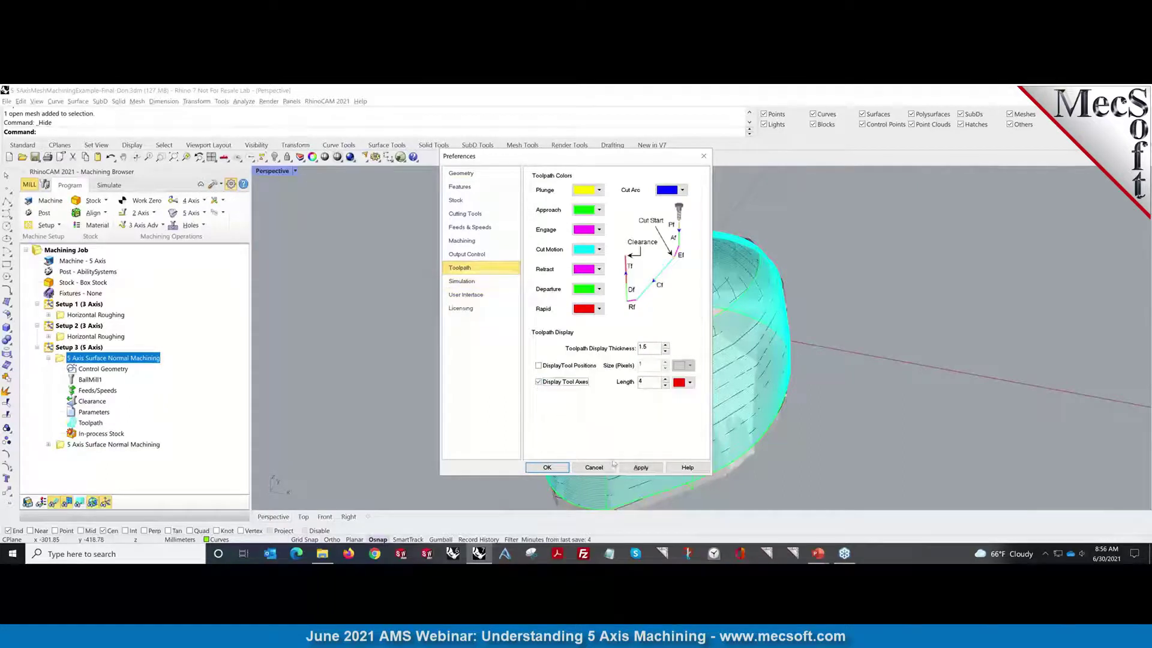
{"action": "left_click", "coordinate": [561, 470]}
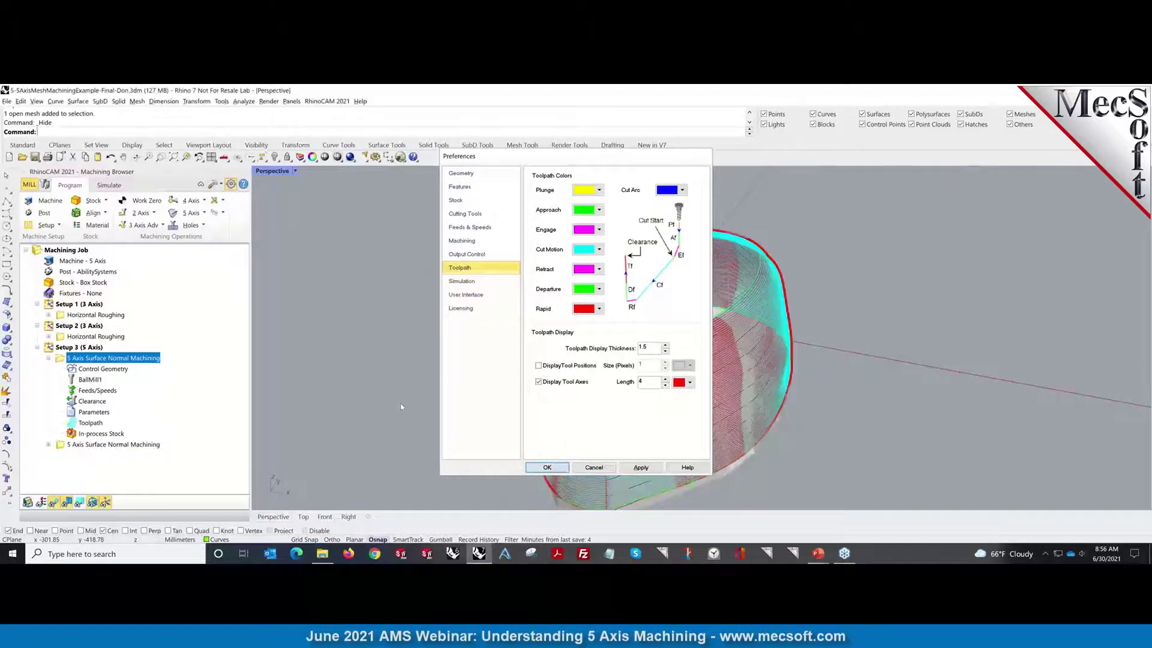
Examine the tool axes up close along the surface-normal toolpath, and turn their display off again.
{"action": "scroll", "coordinate": [615, 389], "scroll_direction": "up", "scroll_amount": 2}
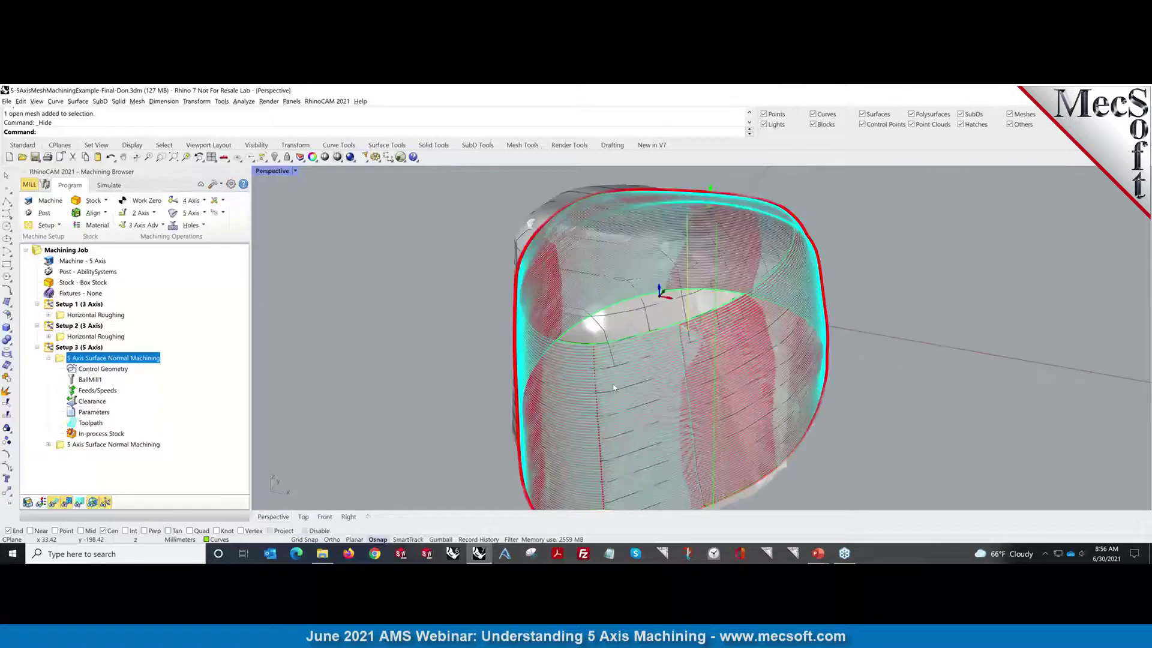
{"action": "scroll", "coordinate": [614, 387], "scroll_direction": "up", "scroll_amount": 2}
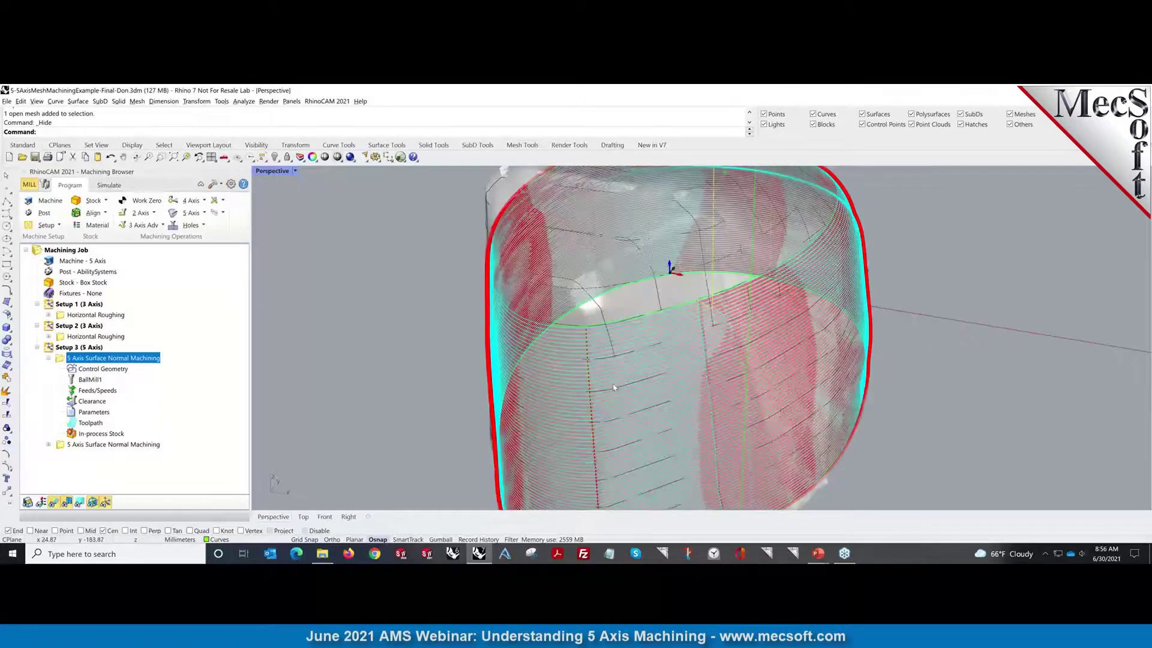
{"action": "scroll", "coordinate": [613, 387], "scroll_direction": "up", "scroll_amount": 3}
{"action": "right_click_drag", "start_coordinate": [741, 360], "coordinate": [585, 374]}
{"action": "scroll", "coordinate": [584, 374], "scroll_direction": "up", "scroll_amount": 3}
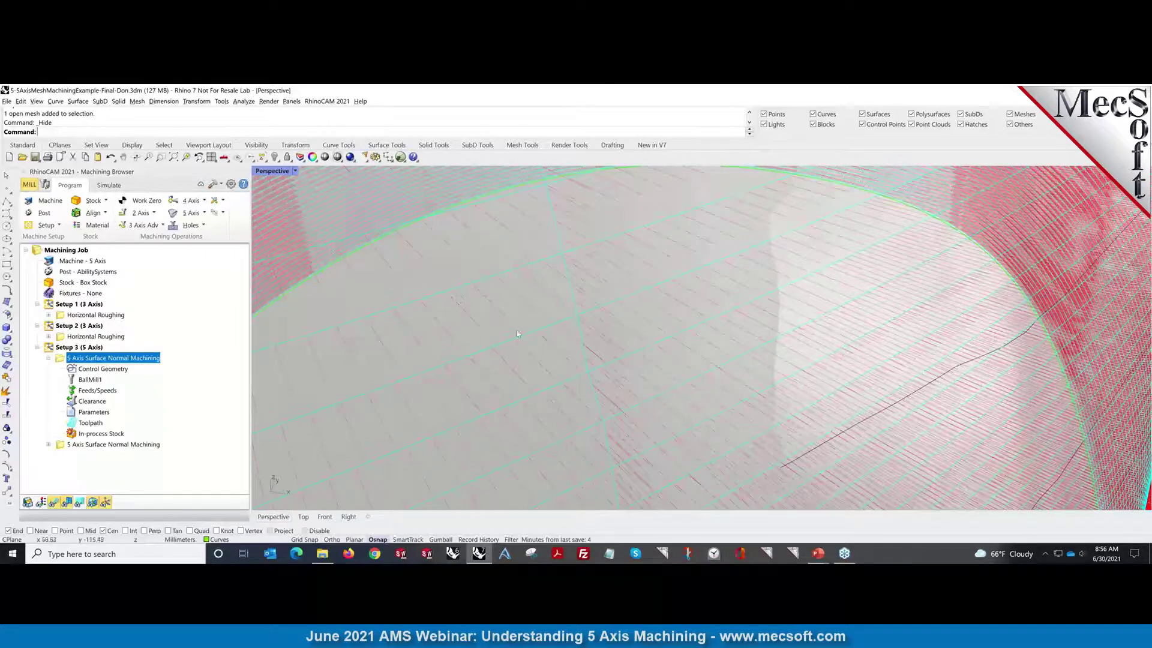
{"action": "scroll", "coordinate": [540, 332], "scroll_direction": "down", "scroll_amount": 2}
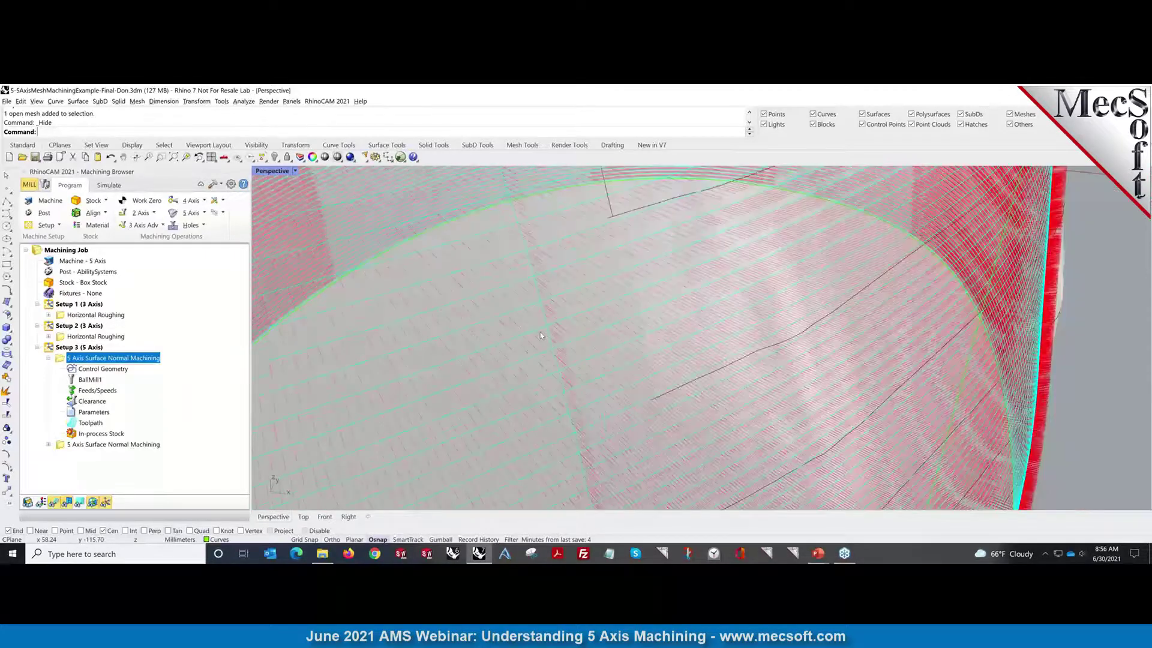
{"action": "scroll", "coordinate": [539, 333], "scroll_direction": "down", "scroll_amount": 2}
{"action": "scroll", "coordinate": [452, 420], "scroll_direction": "down", "scroll_amount": 3}
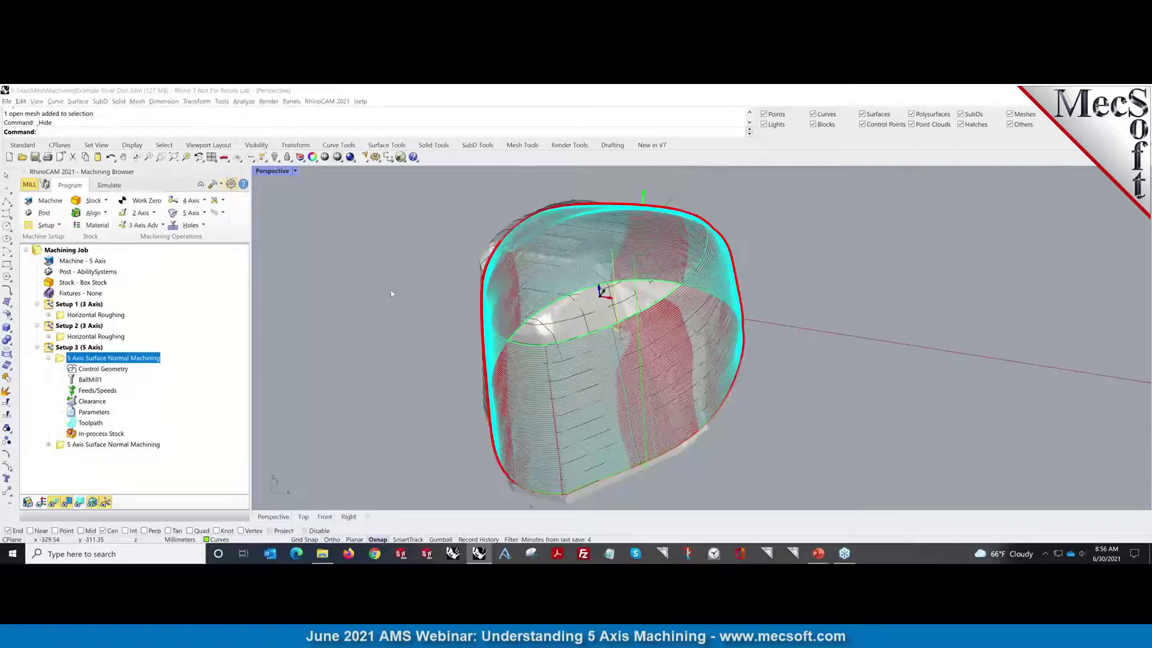
{"action": "left_click", "coordinate": [456, 269]}
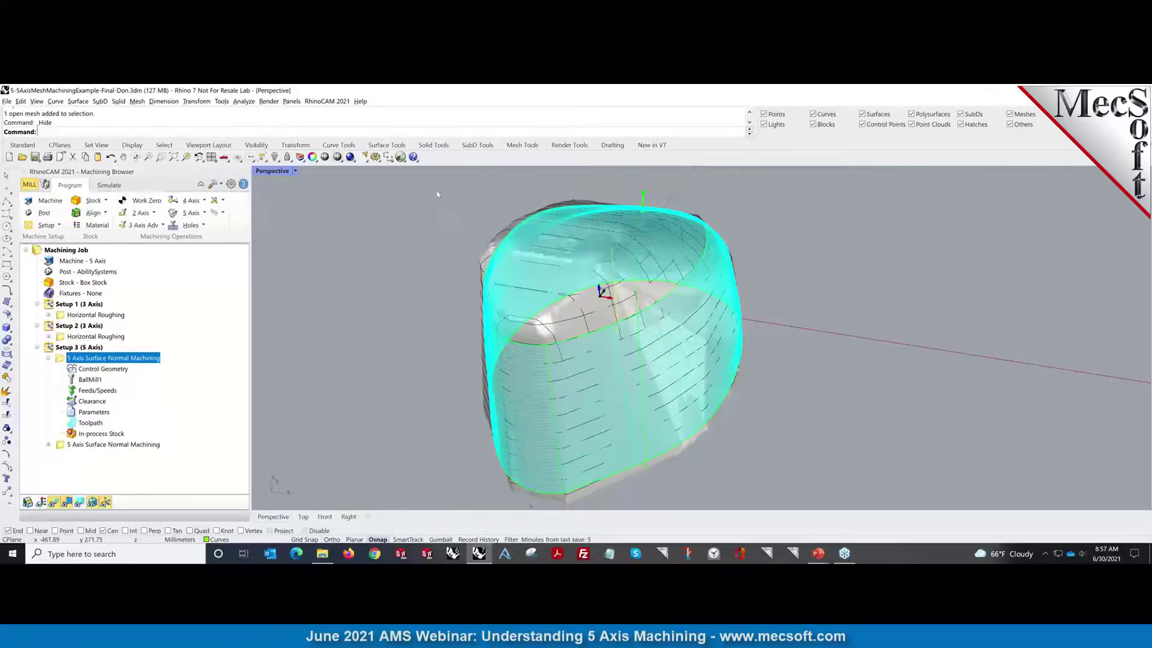
Open the recent 2-5AxisMoldExample-Final file without saving the frog model, and open the mold job's machine tool setup.
{"action": "left_click", "coordinate": [6, 102]}
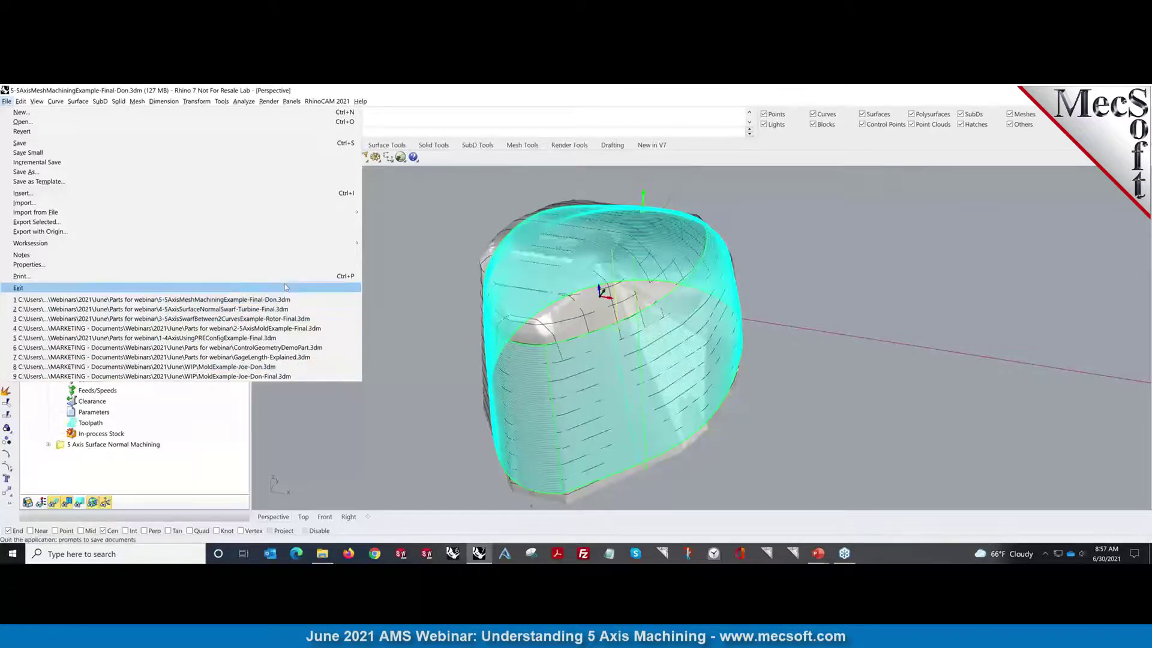
{"action": "left_click", "coordinate": [293, 329]}
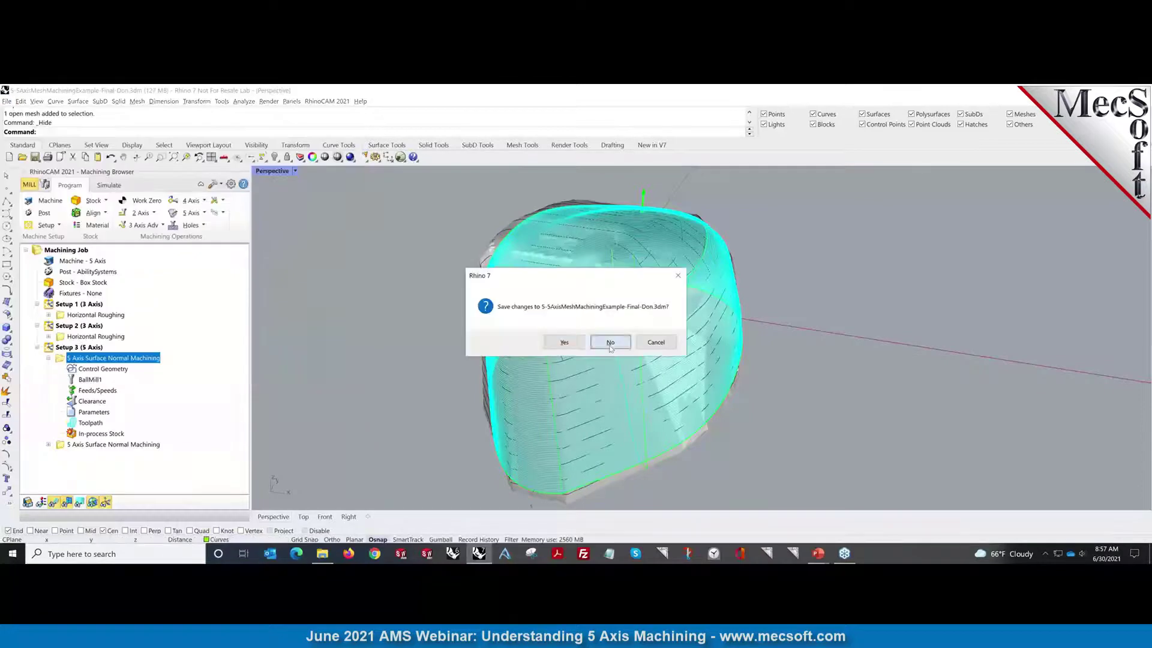
{"action": "left_click", "coordinate": [609, 346]}
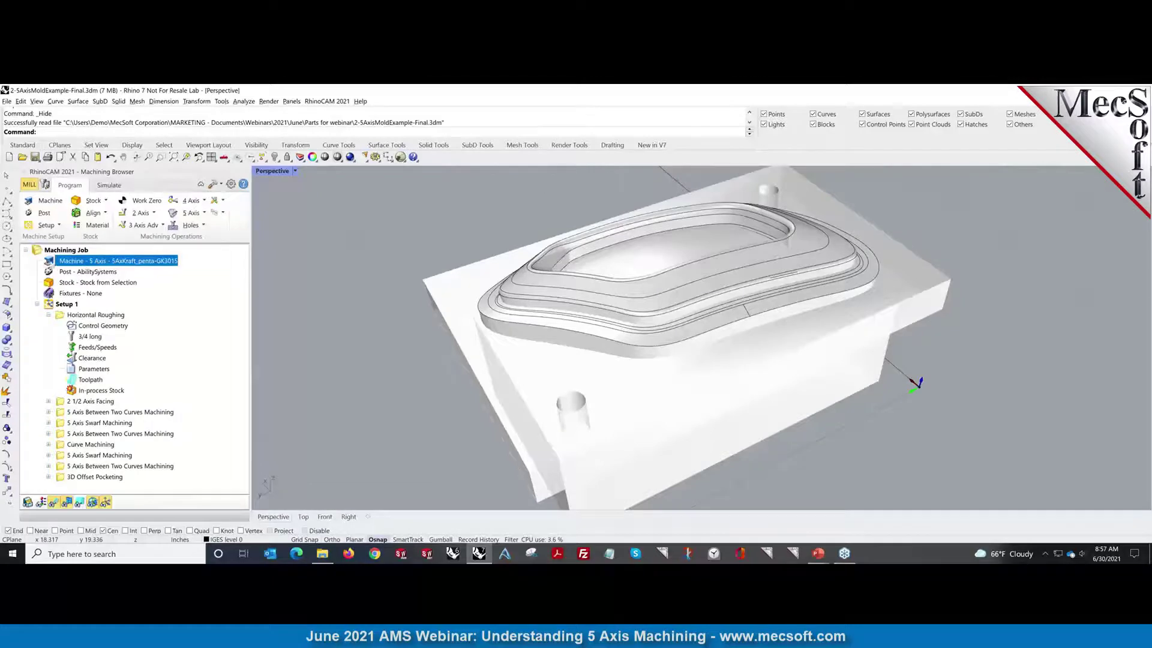
{"action": "double_click", "coordinate": [50, 263]}
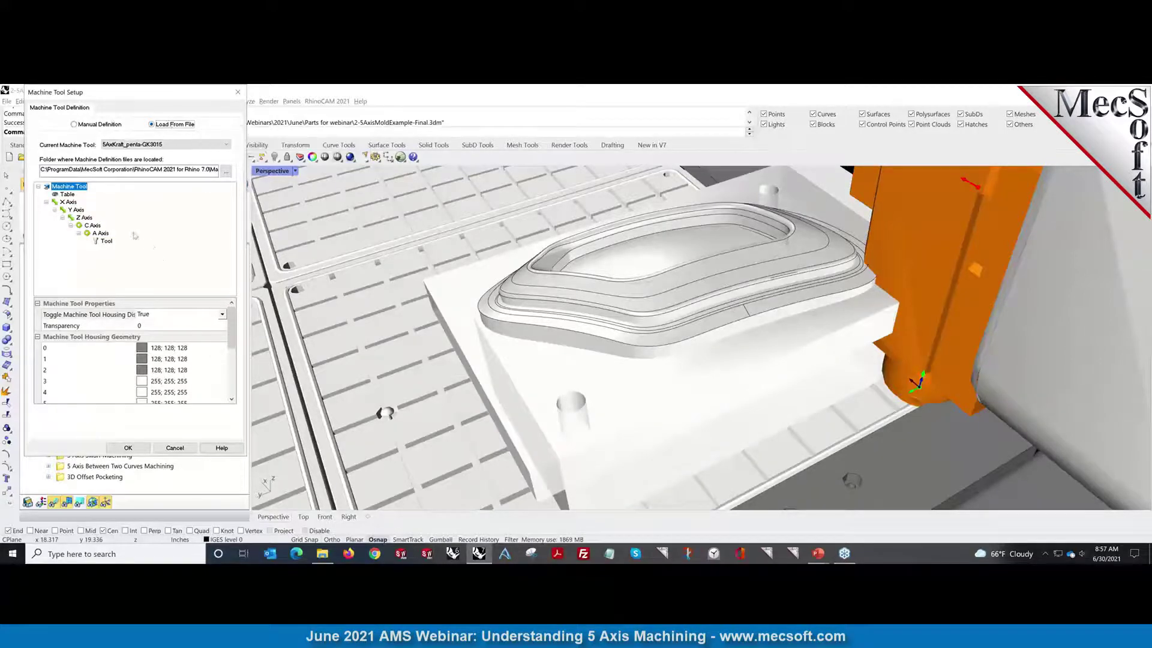
Review the available machine tool definitions and accept the setup with the 5AxKraft_penta-GK3015 machine.
{"action": "left_click", "coordinate": [178, 146]}
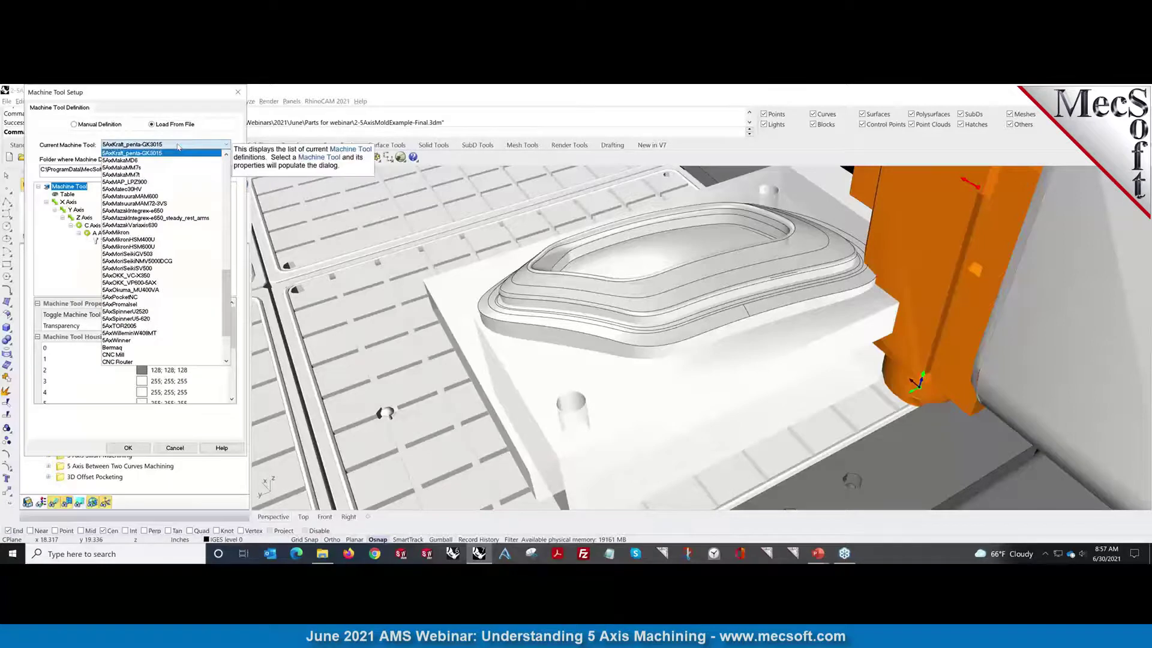
{"action": "left_click", "coordinate": [181, 95]}
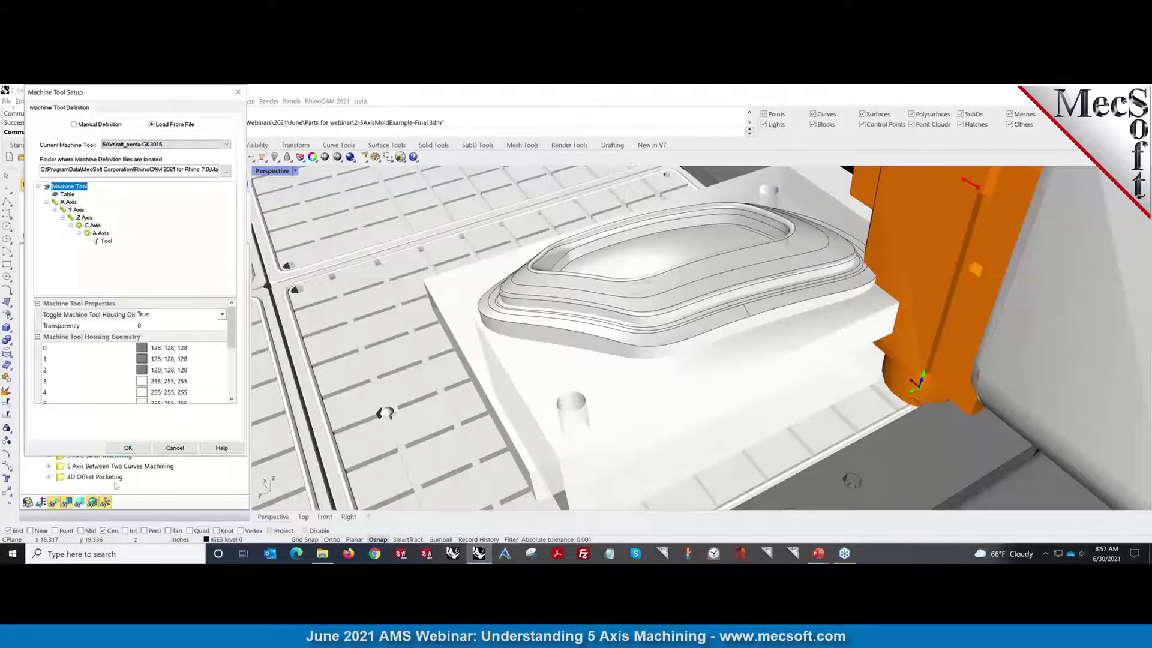
{"action": "left_click", "coordinate": [128, 448]}
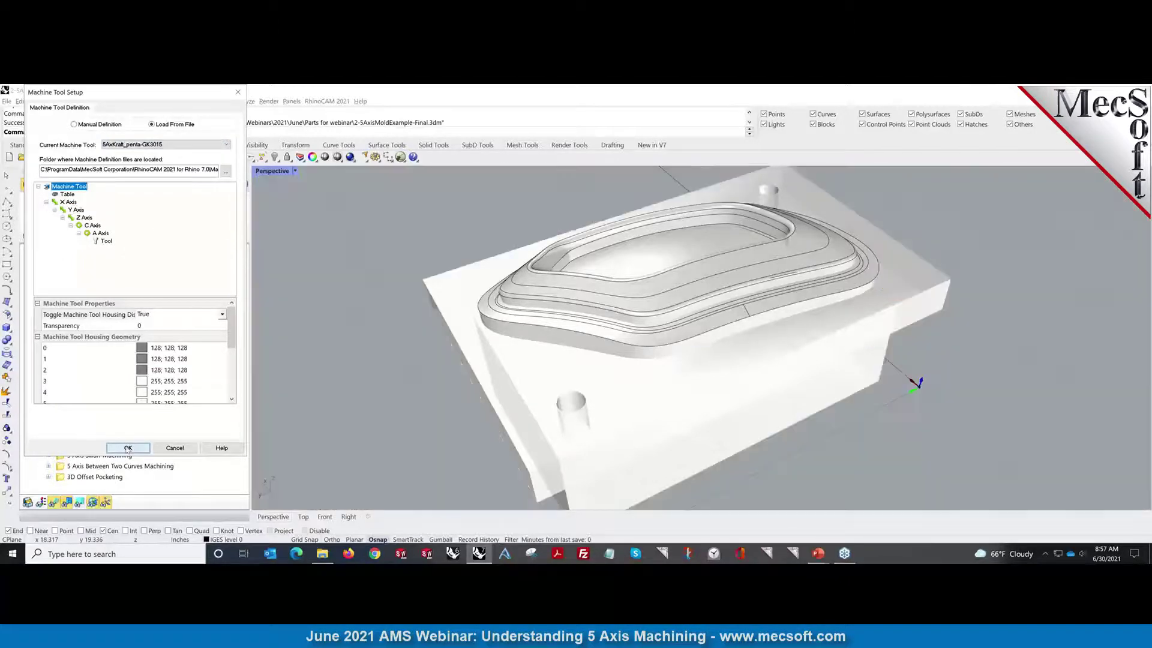
Simulate the Horizontal Roughing operation and examine the full machine model, then the spindle cutting the stock up close.
{"action": "left_click", "coordinate": [97, 187]}
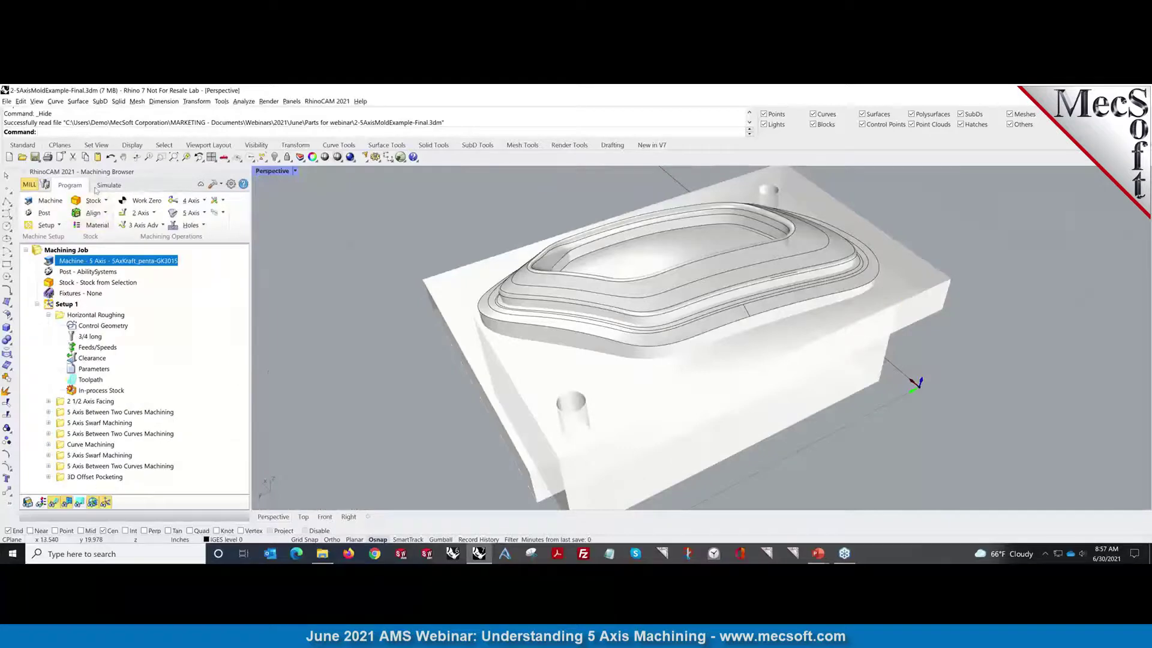
{"action": "left_click", "coordinate": [71, 315]}
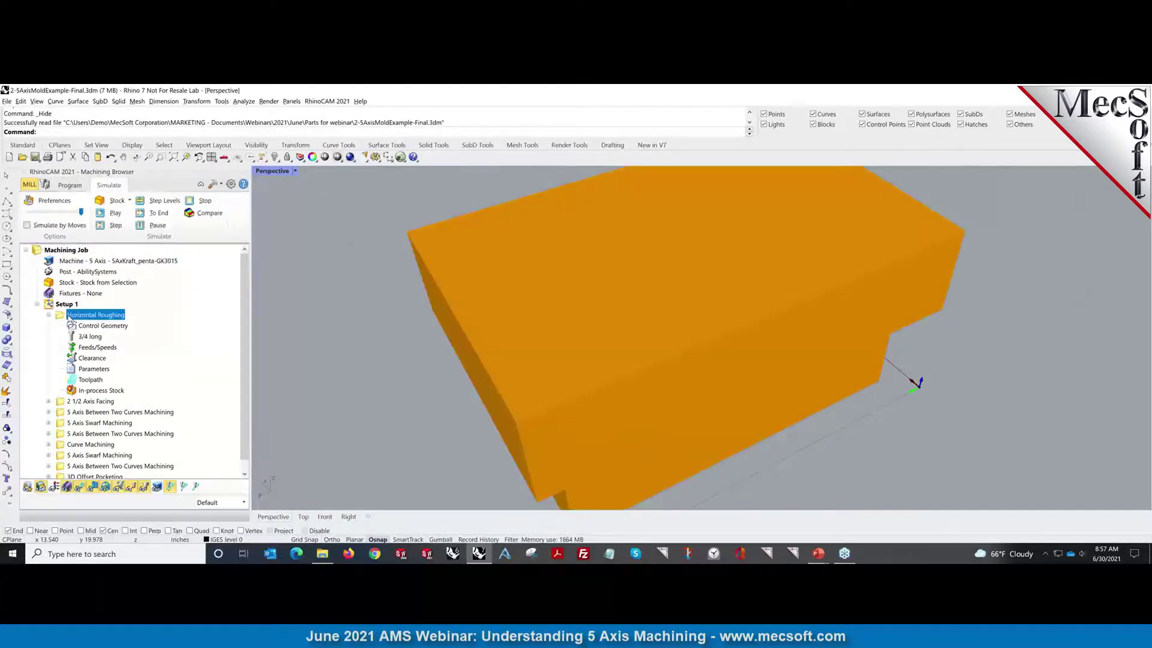
{"action": "left_click", "coordinate": [114, 213]}
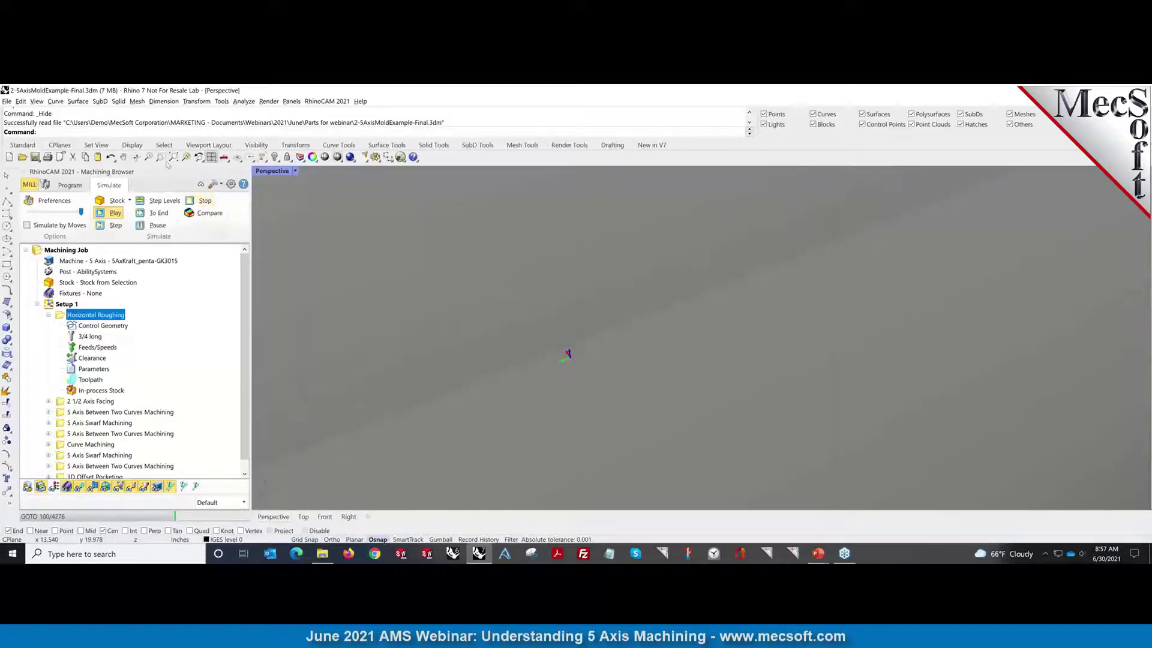
{"action": "left_click", "coordinate": [173, 156]}
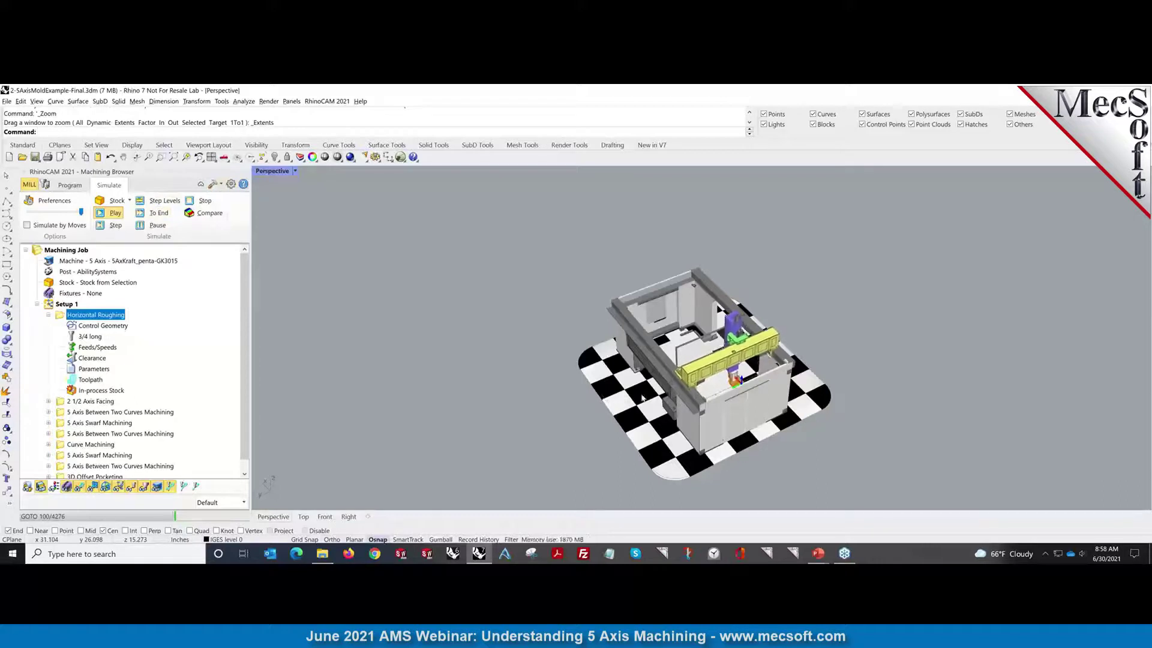
{"action": "right_click_drag", "start_coordinate": [649, 409], "coordinate": [663, 358]}
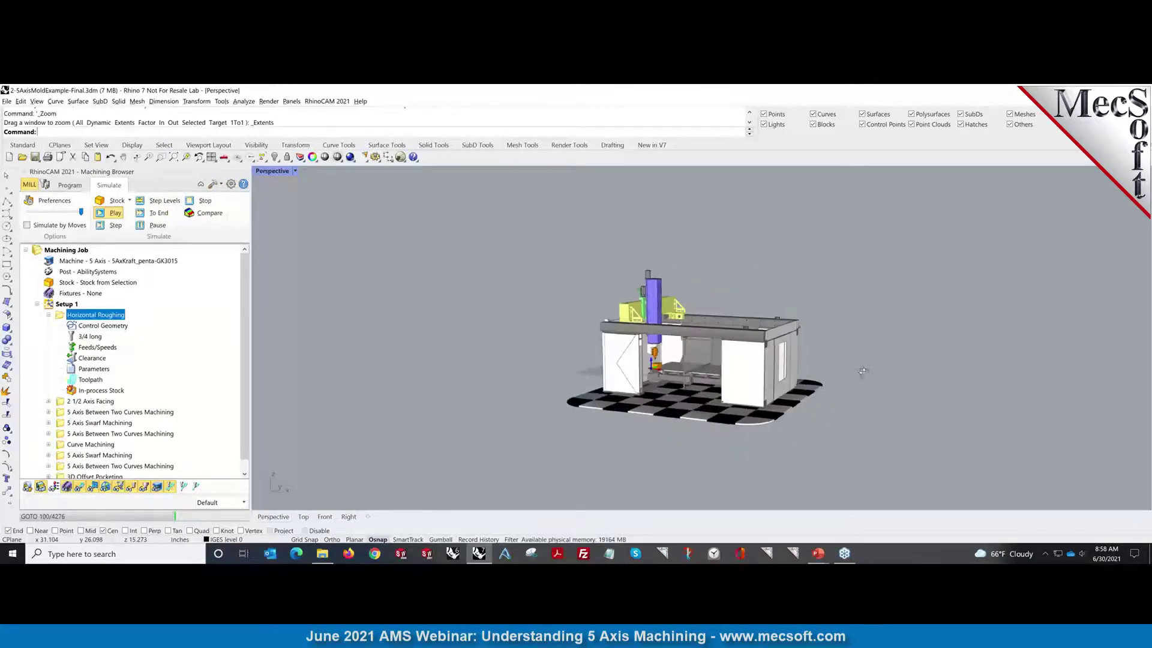
{"action": "scroll", "coordinate": [663, 358], "scroll_direction": "up", "scroll_amount": 10}
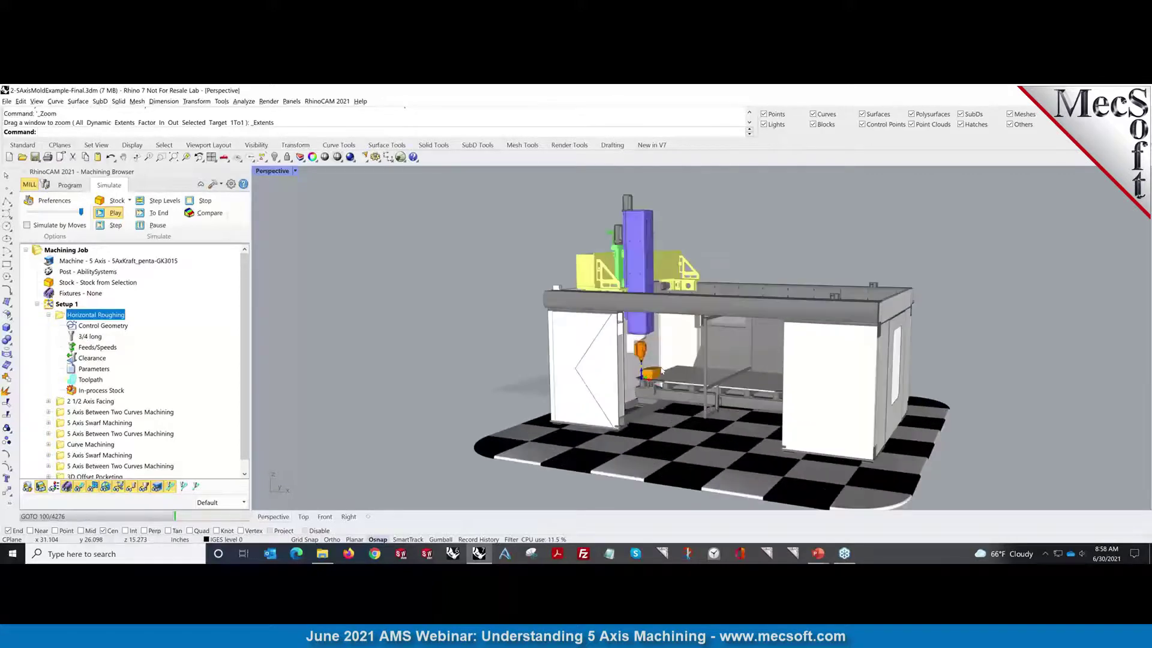
{"action": "scroll", "coordinate": [661, 374], "scroll_direction": "up", "scroll_amount": 10}
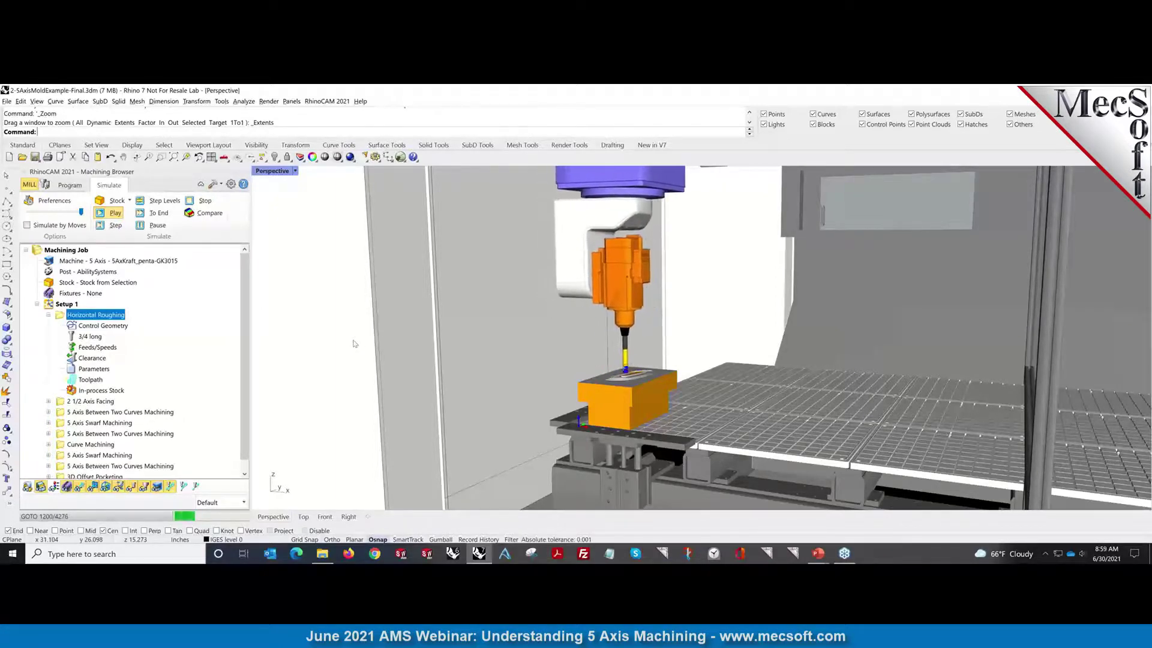
Switch to the PowerPoint slide show, advance to the Questions & Answers slide, and return to Rhino.
{"action": "key", "text": "alt+Tab"}
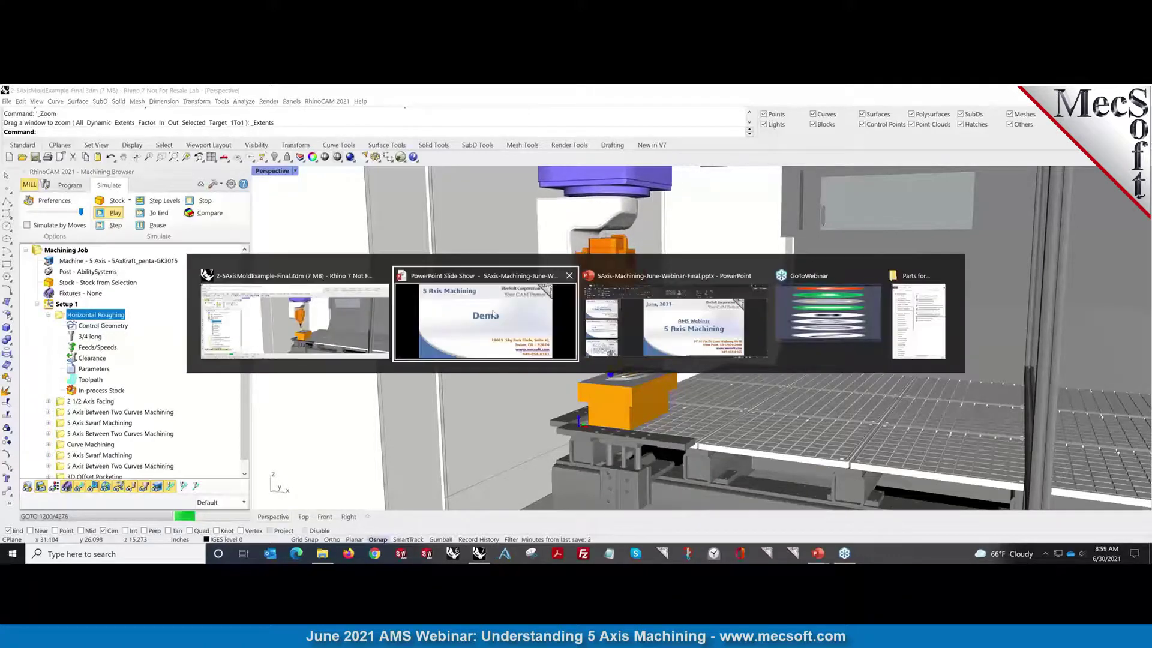
{"action": "key", "text": "Right"}
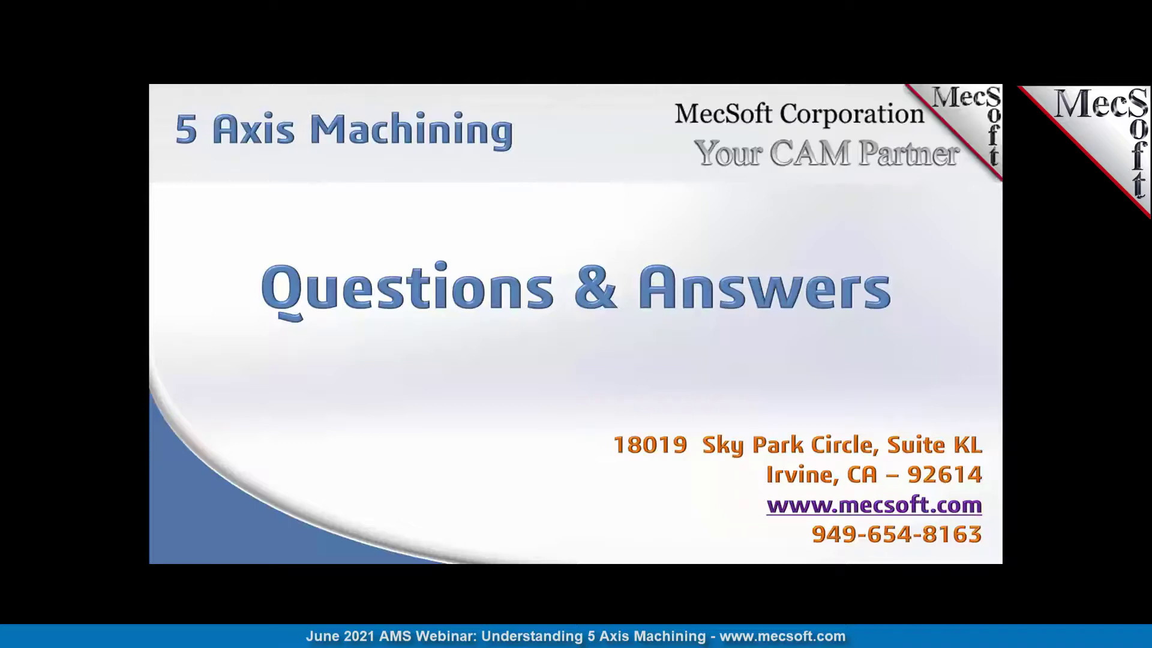
{"action": "key", "text": "alt+Tab"}
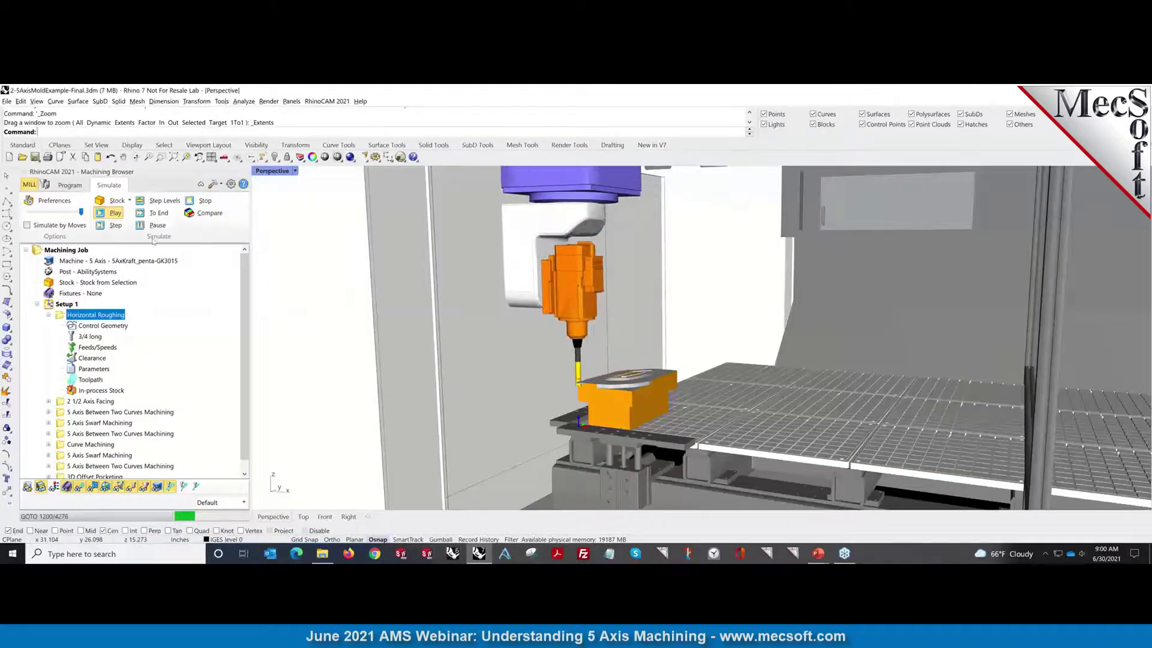
Open the recent ControlGeometryDemoPart file without saving the mold file, and display the first 5 Axis Between Two Curves Machining toolpath.
{"action": "left_click", "coordinate": [7, 102]}
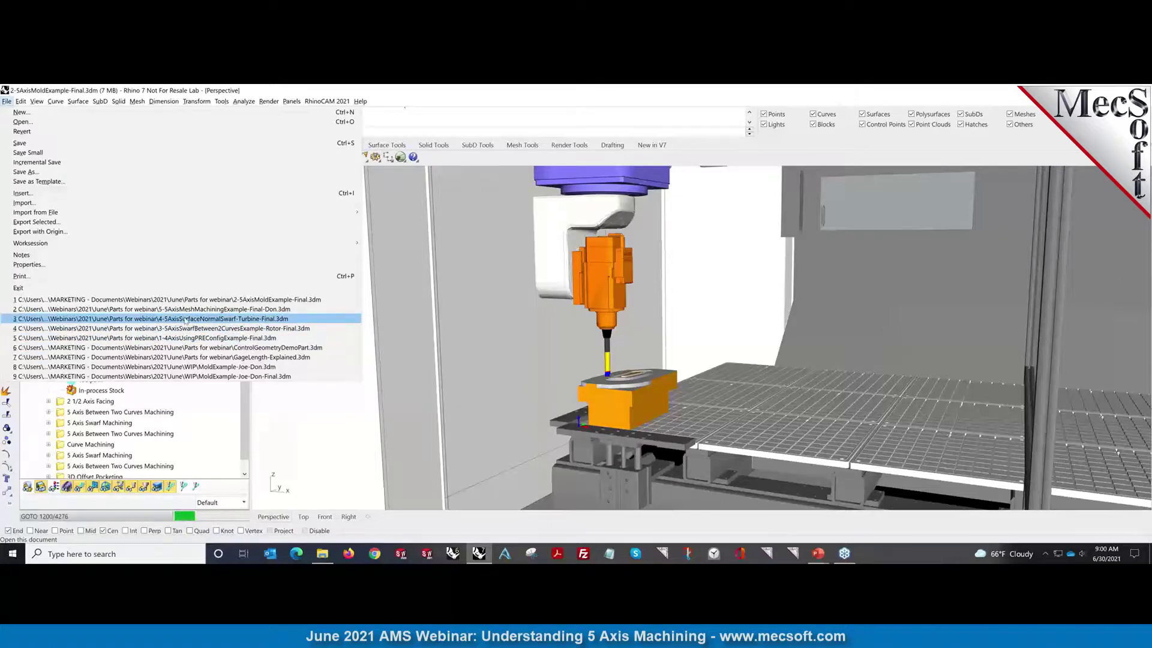
{"action": "left_click", "coordinate": [192, 348]}
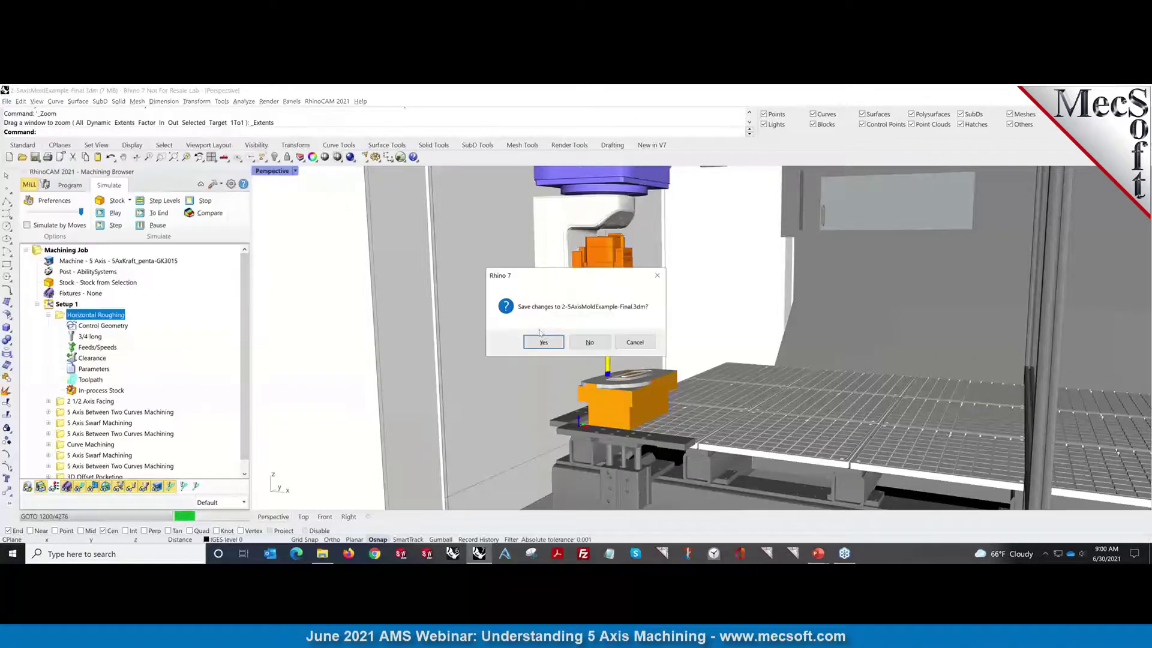
{"action": "left_click", "coordinate": [590, 343]}
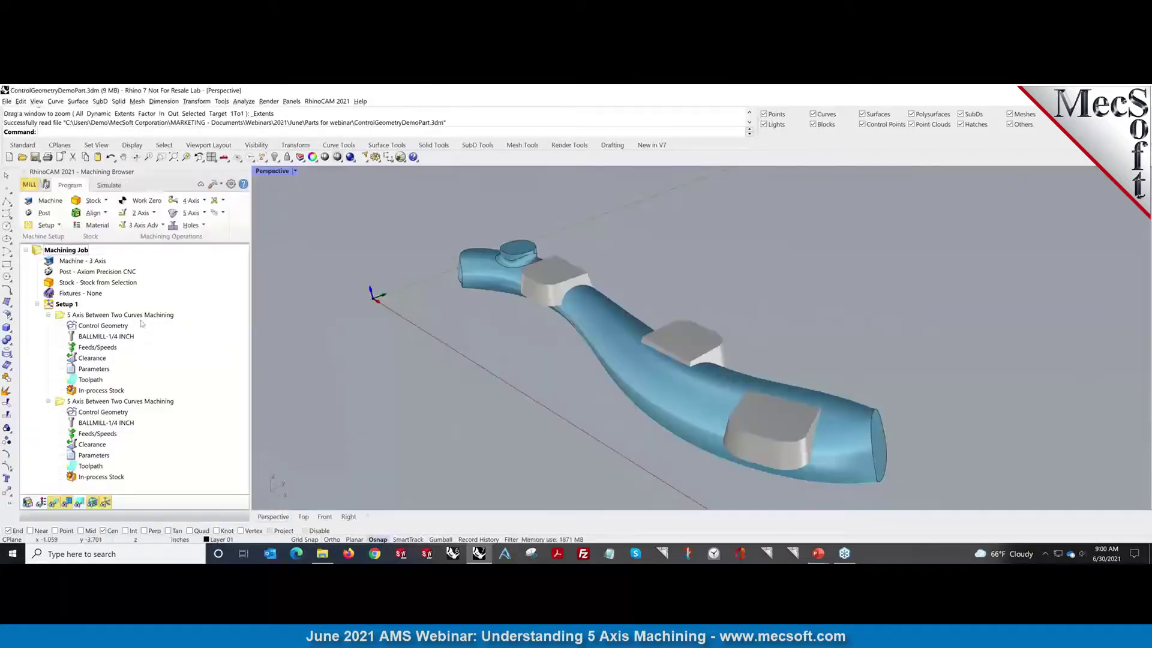
{"action": "left_click", "coordinate": [138, 316]}
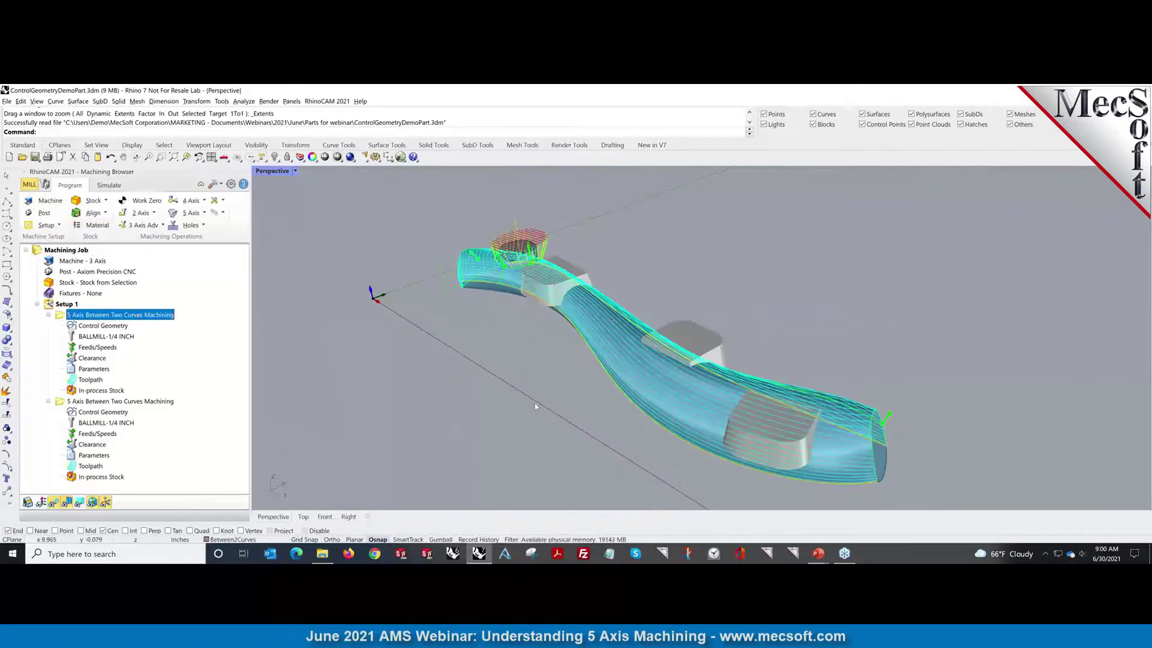
{"action": "scroll", "coordinate": [534, 403], "scroll_direction": "down", "scroll_amount": 2}
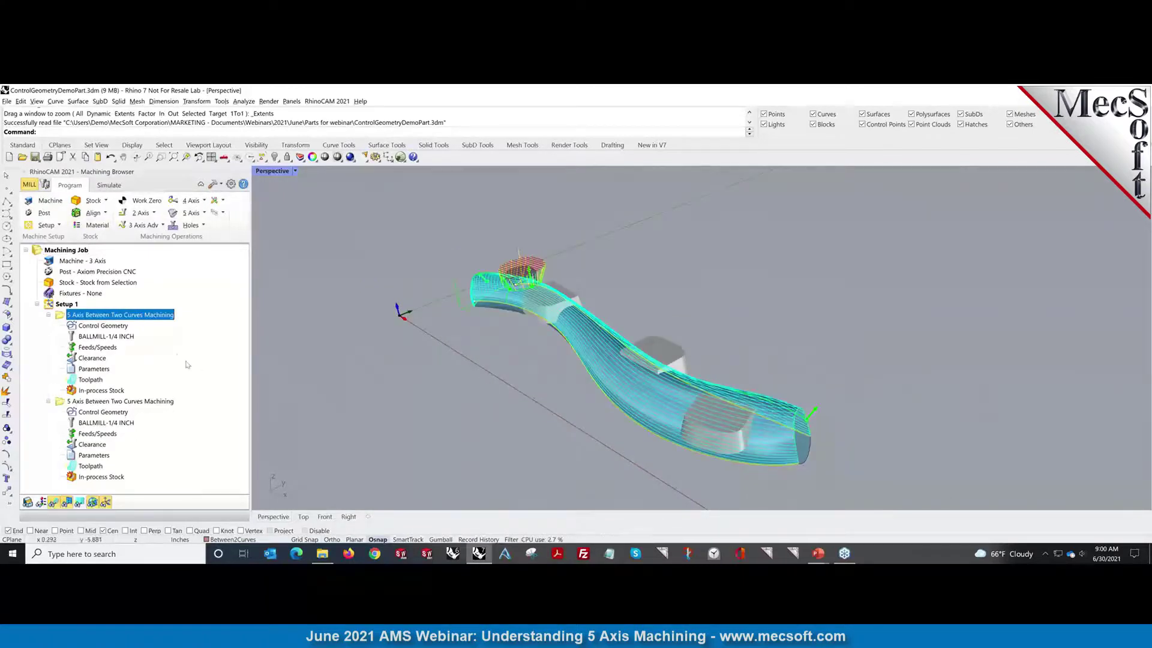
Simulate the first 5 Axis Between Two Curves Machining operation at a reduced speed, watch the tool tilt along the stock, and pause it.
{"action": "right_click", "coordinate": [138, 318]}
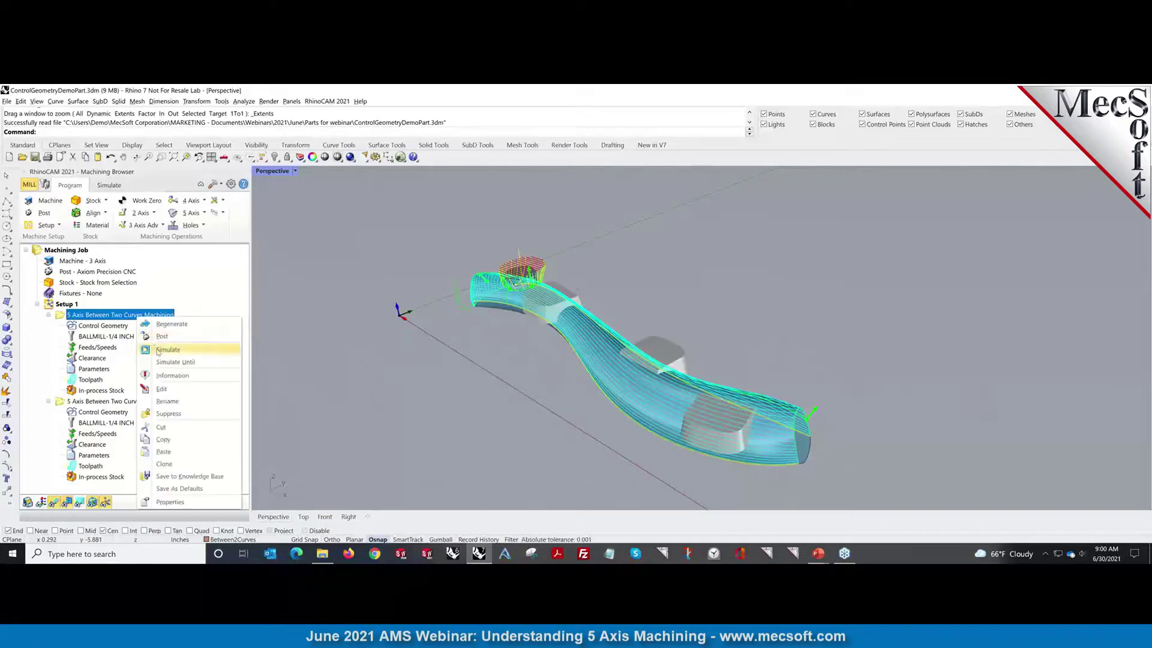
{"action": "left_click", "coordinate": [159, 348]}
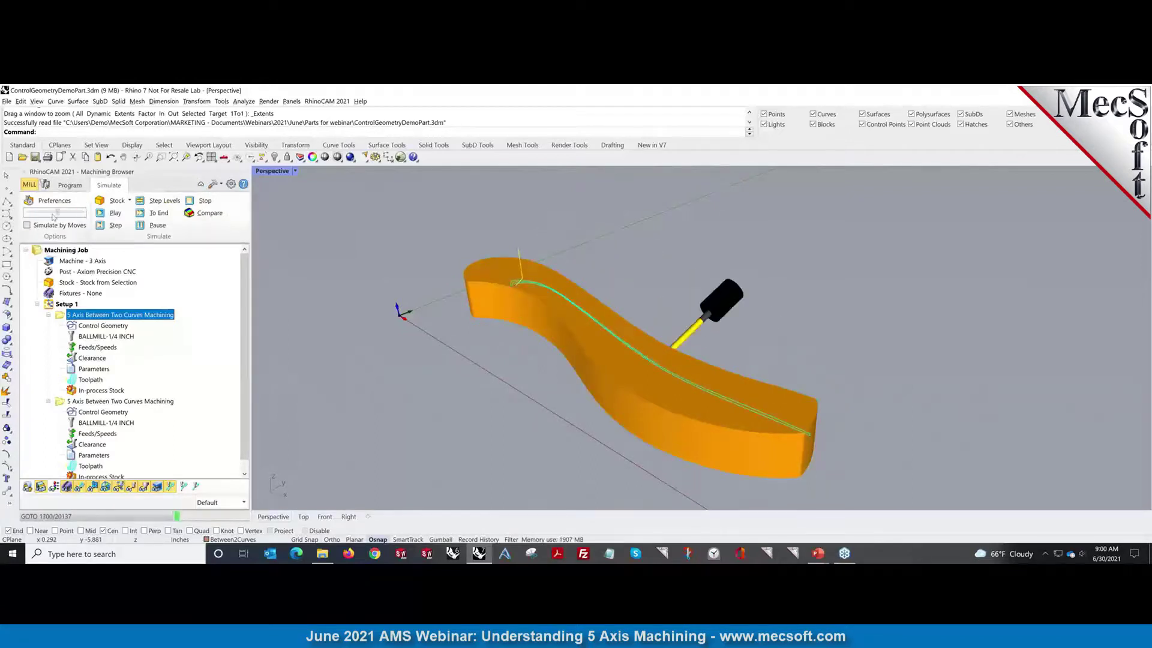
{"action": "left_click_drag", "start_coordinate": [84, 212], "coordinate": [41, 215]}
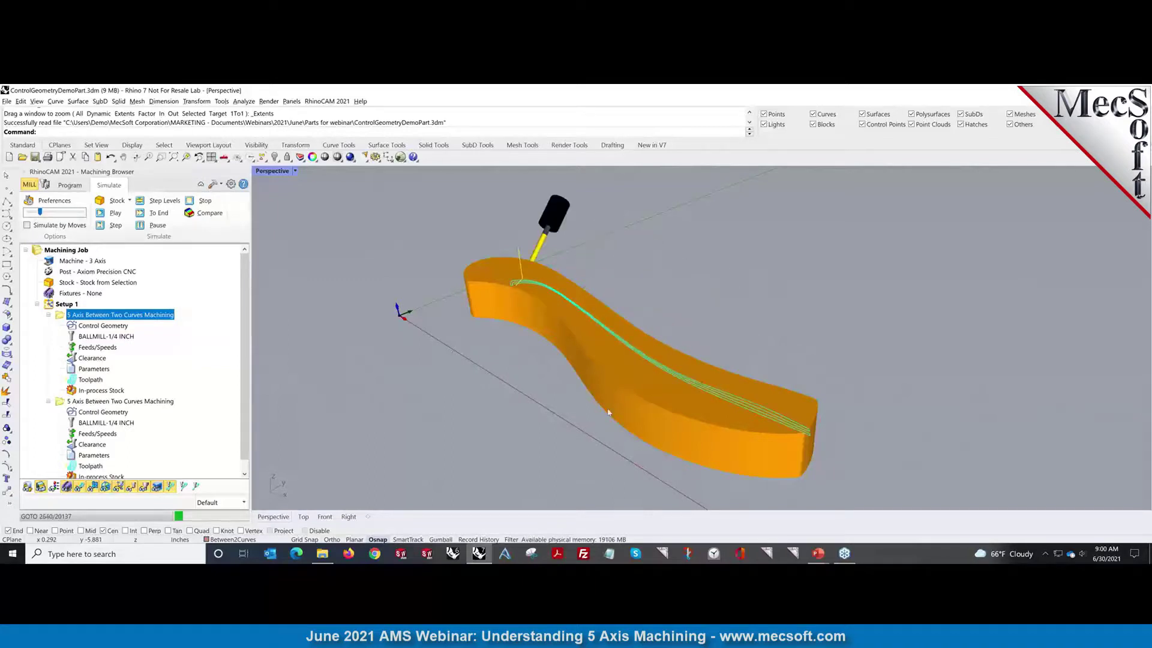
{"action": "right_click_drag", "start_coordinate": [605, 425], "coordinate": [527, 407]}
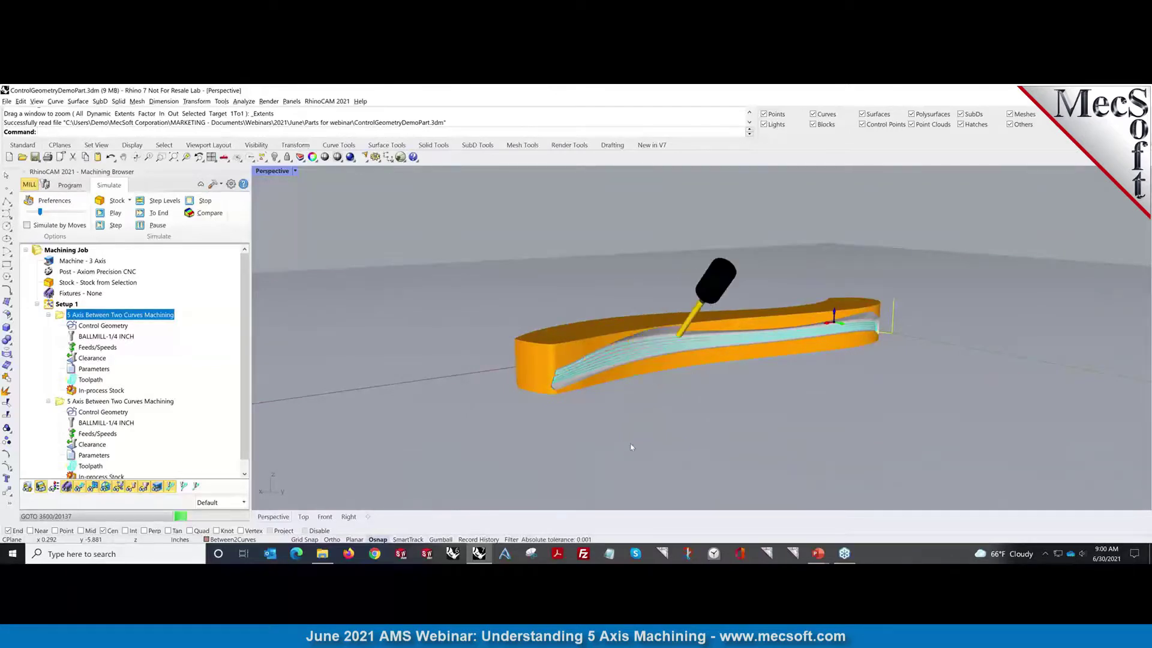
{"action": "right_click_drag", "start_coordinate": [641, 445], "coordinate": [679, 444]}
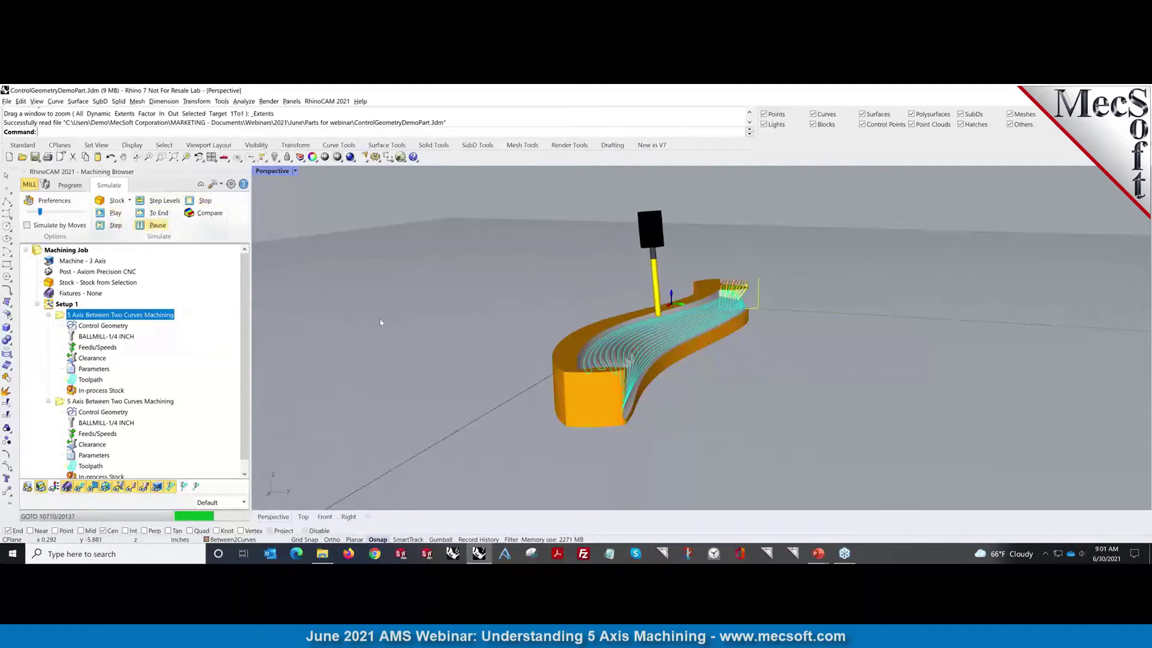
Return to the programming view and examine the between-two-curves toolpath and paused tool on the part from several sides.
{"action": "right_click_drag", "start_coordinate": [396, 334], "coordinate": [497, 339]}
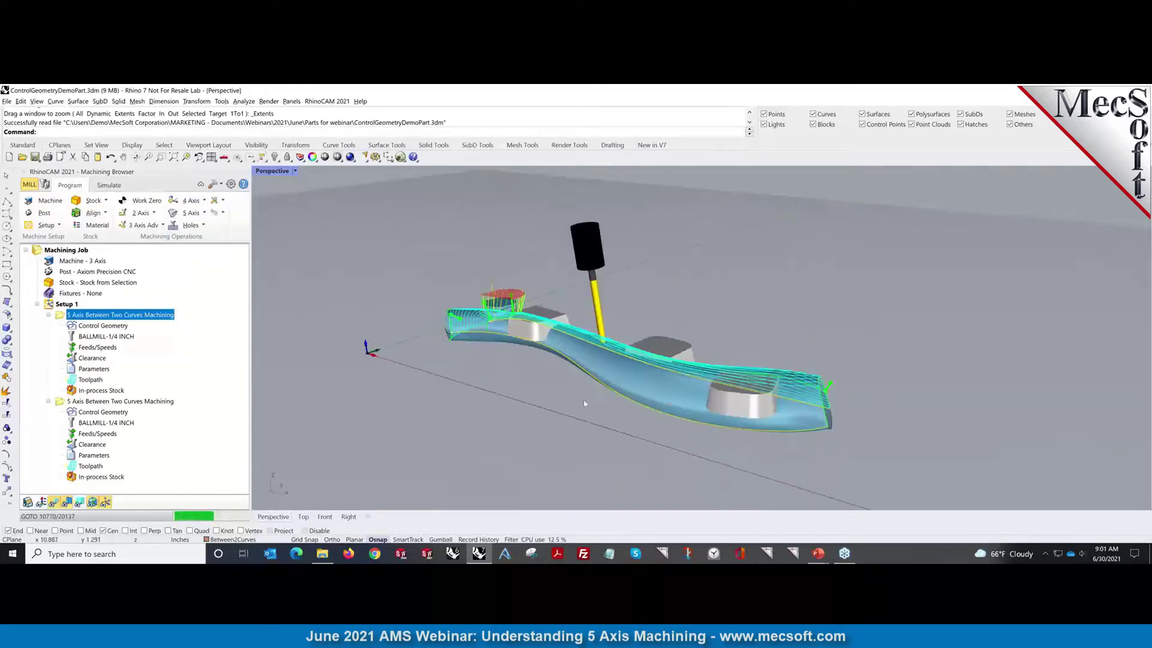
{"action": "right_click_drag", "start_coordinate": [672, 406], "coordinate": [682, 336]}
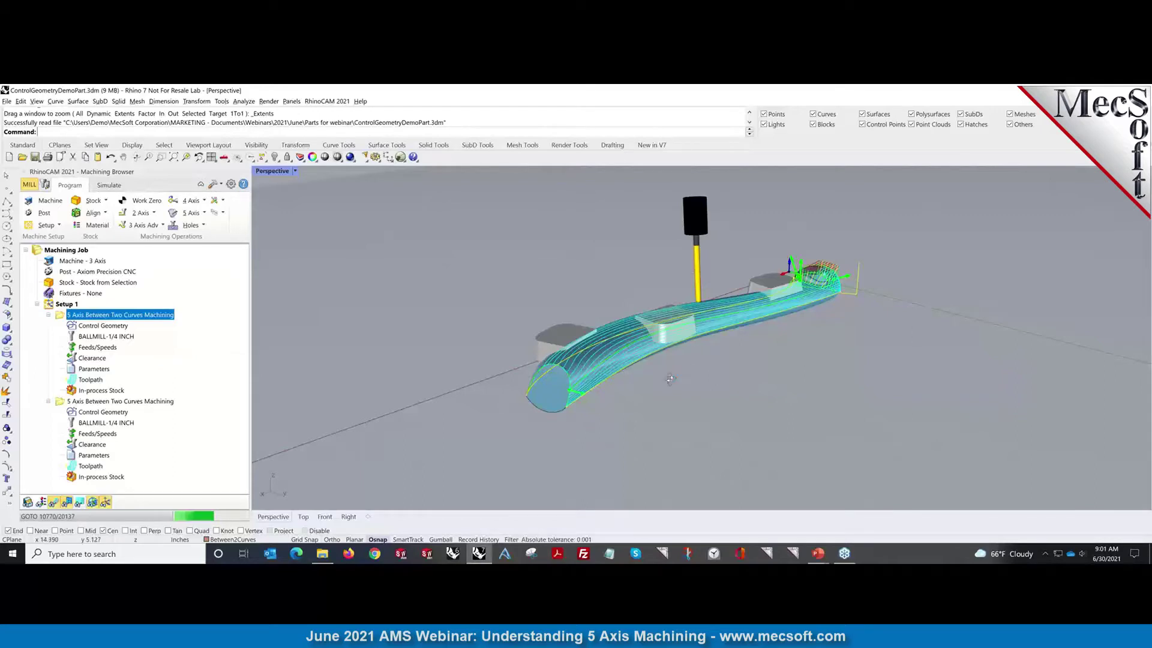
{"action": "right_click_drag", "start_coordinate": [670, 379], "coordinate": [770, 340]}
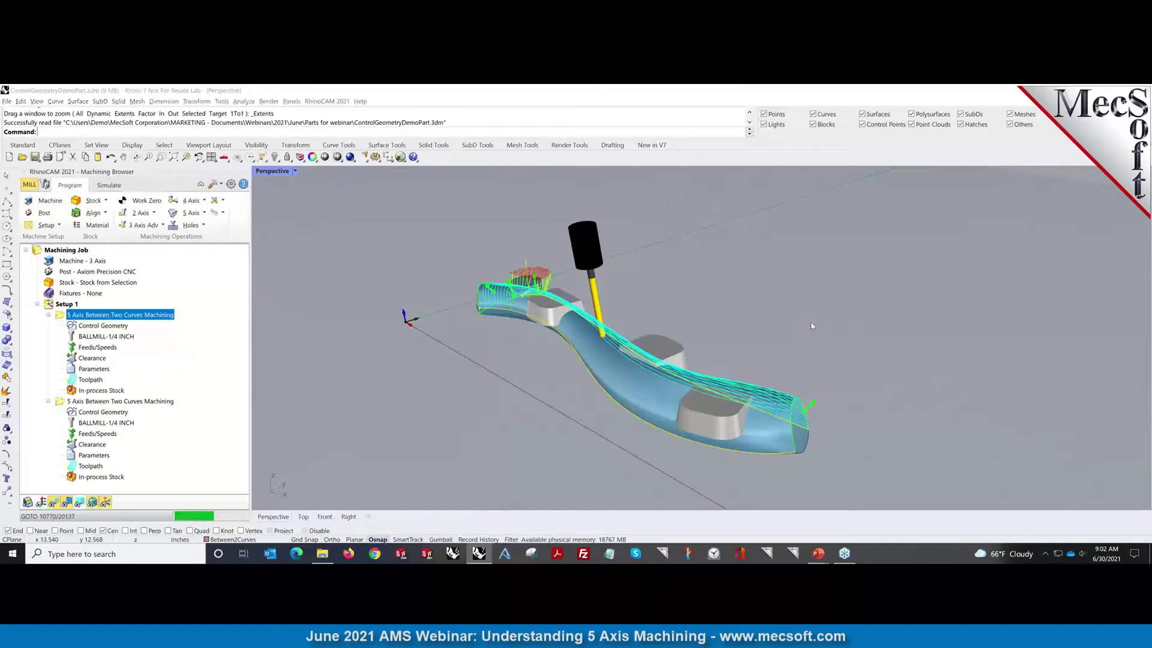
Switch to the PowerPoint slide show and advance to the closing "Thank you for joining us today!" slide.
{"action": "key", "text": "alt+Tab"}
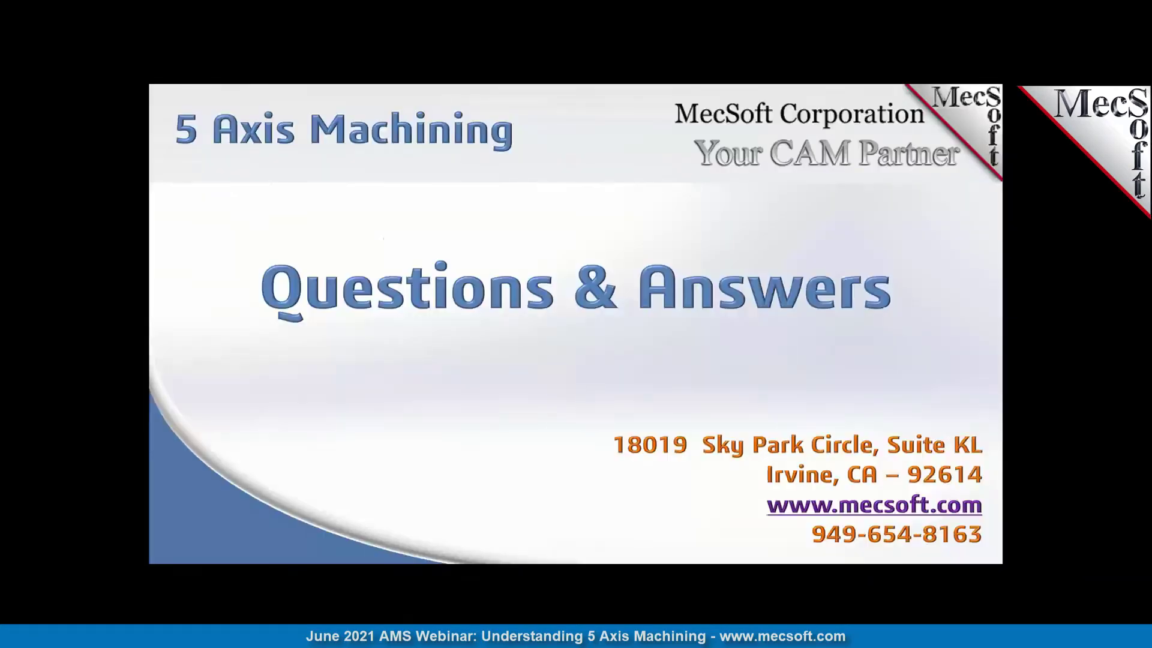
{"action": "key", "text": "Right"}
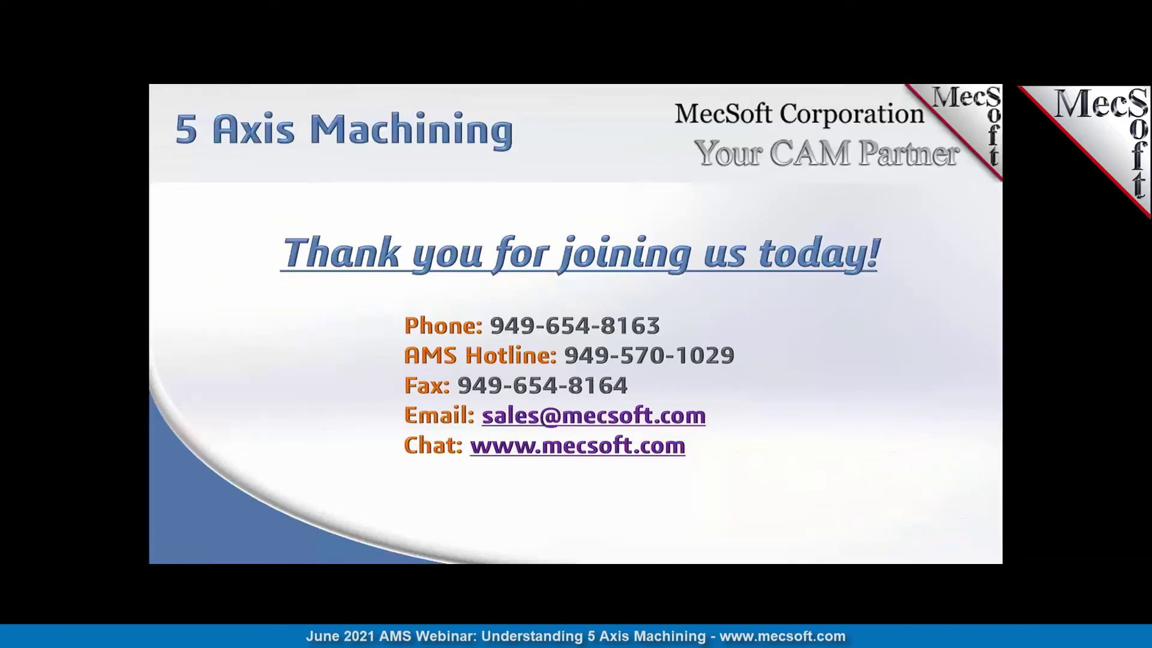